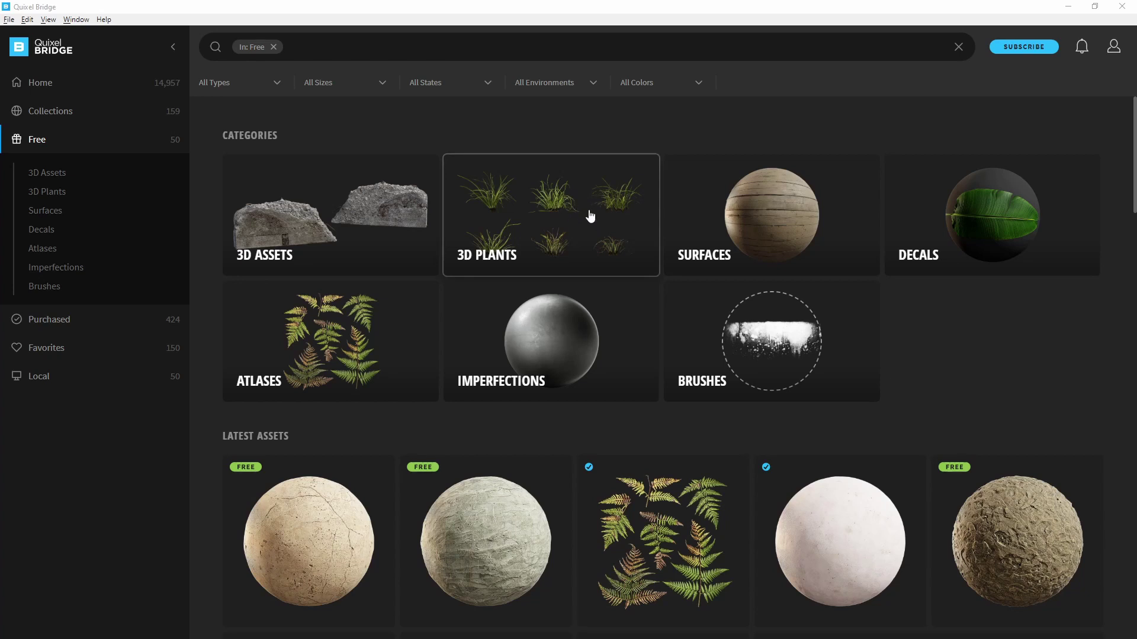
# Step: Open the free Ribbon Grass 3D plant and check that its export target is set to Blender
pyautogui.click(571, 218)
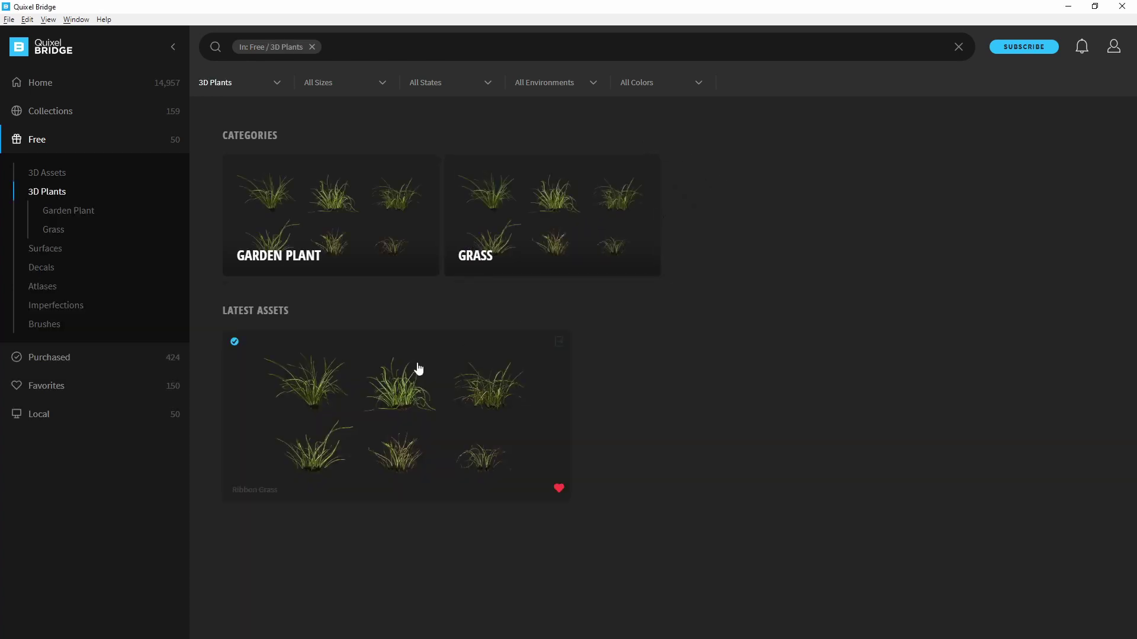
pyautogui.click(425, 392)
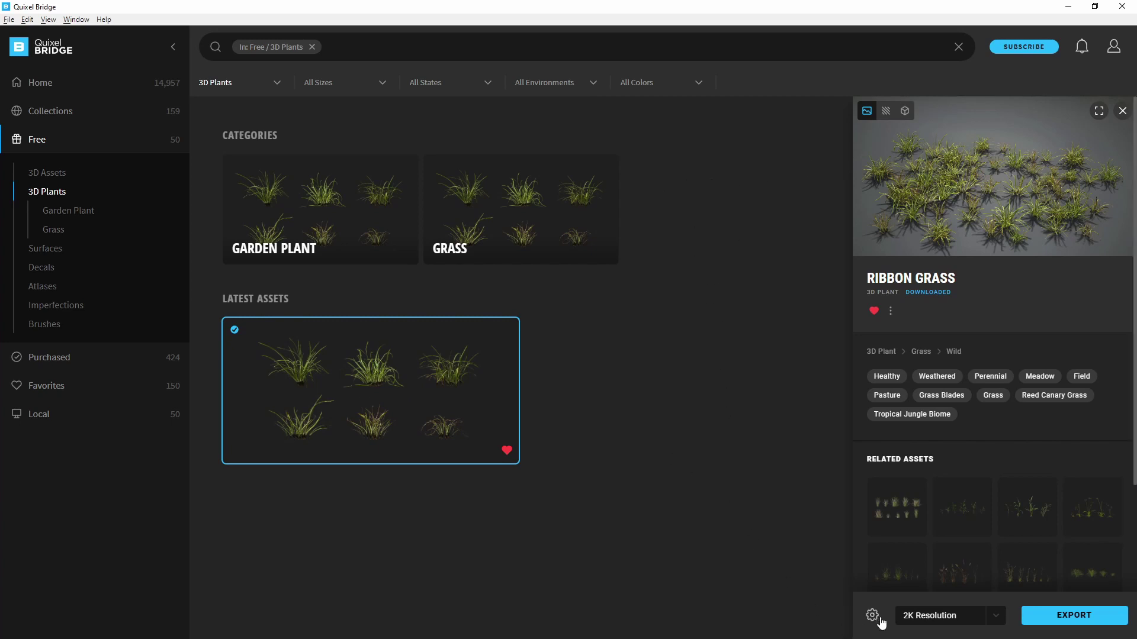
pyautogui.click(917, 586)
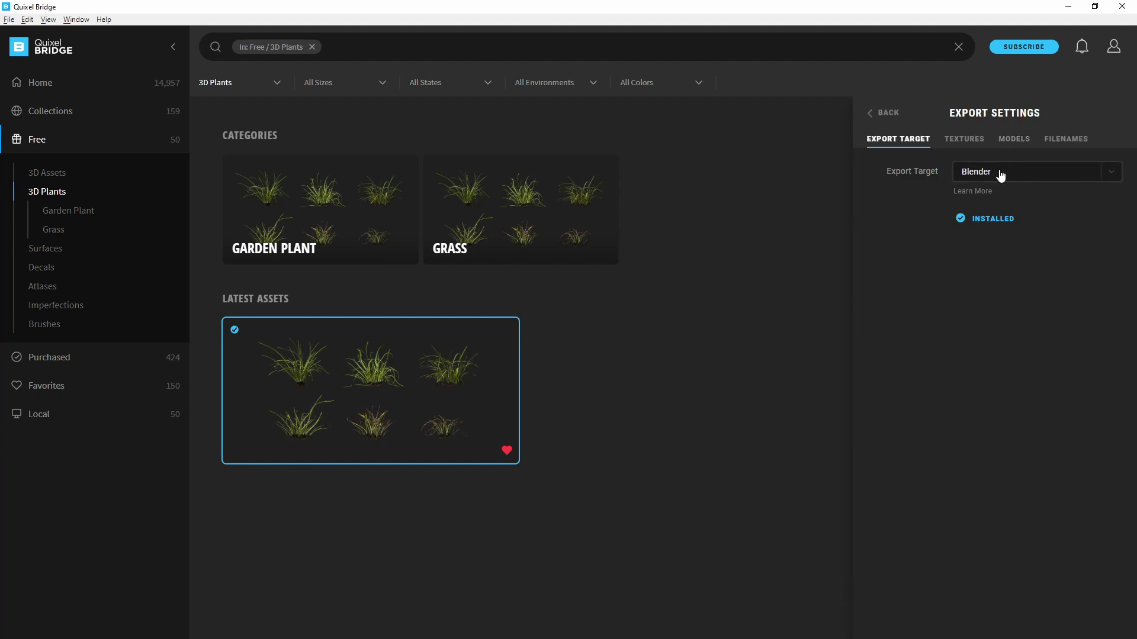
pyautogui.click(979, 174)
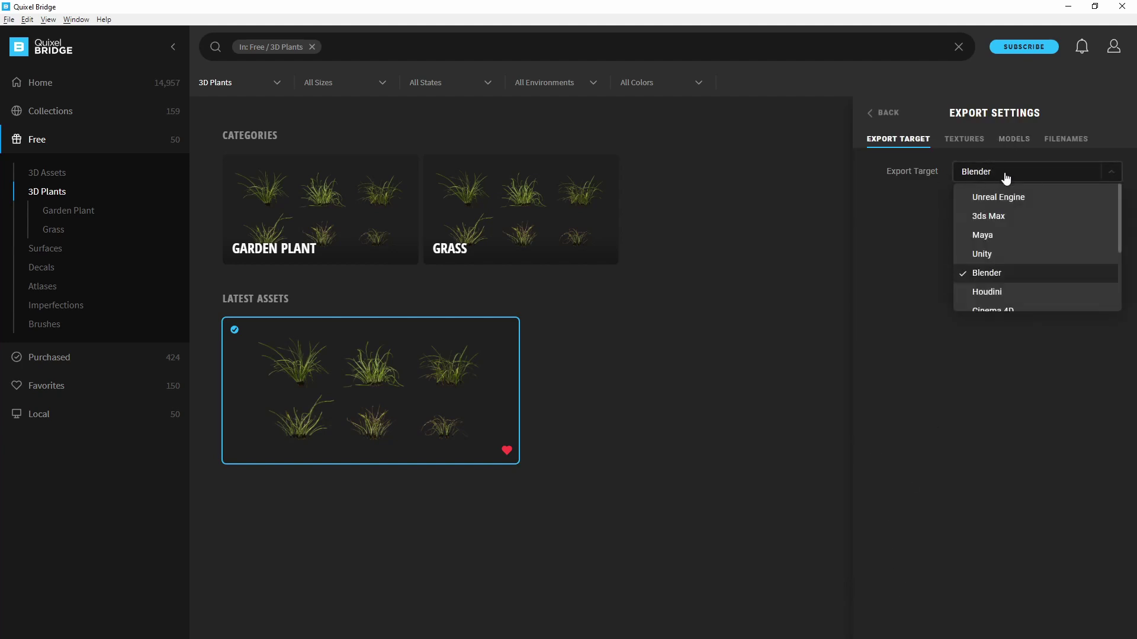
pyautogui.click(1006, 177)
pyautogui.click(886, 117)
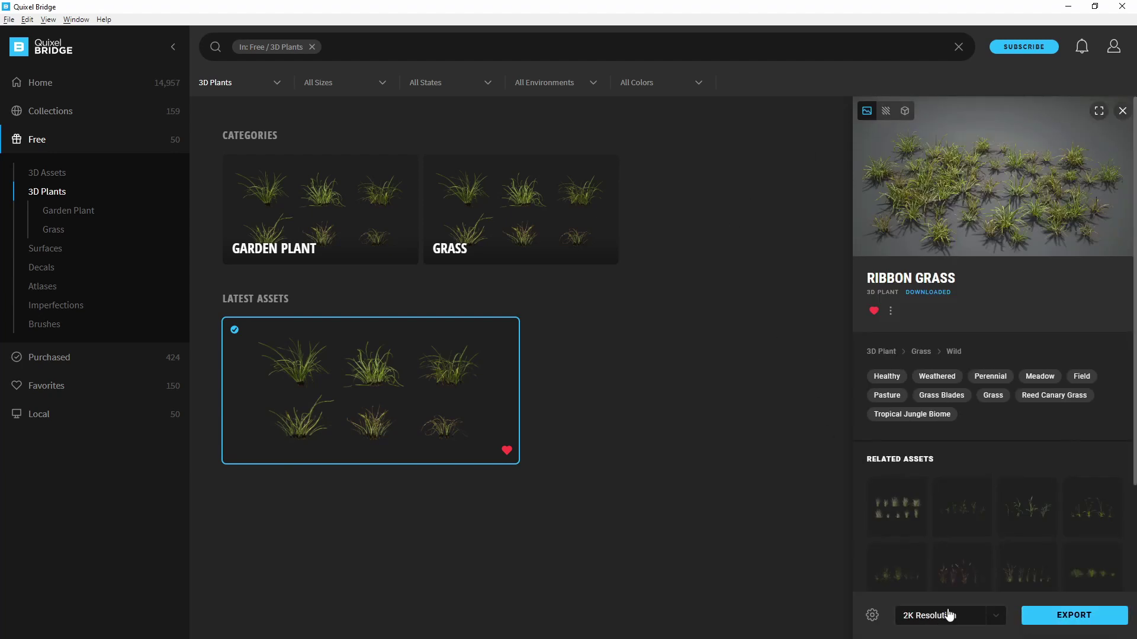
# Step: Export the Ribbon Grass plant to Blender at 2K Resolution
pyautogui.click(951, 619)
pyautogui.click(953, 619)
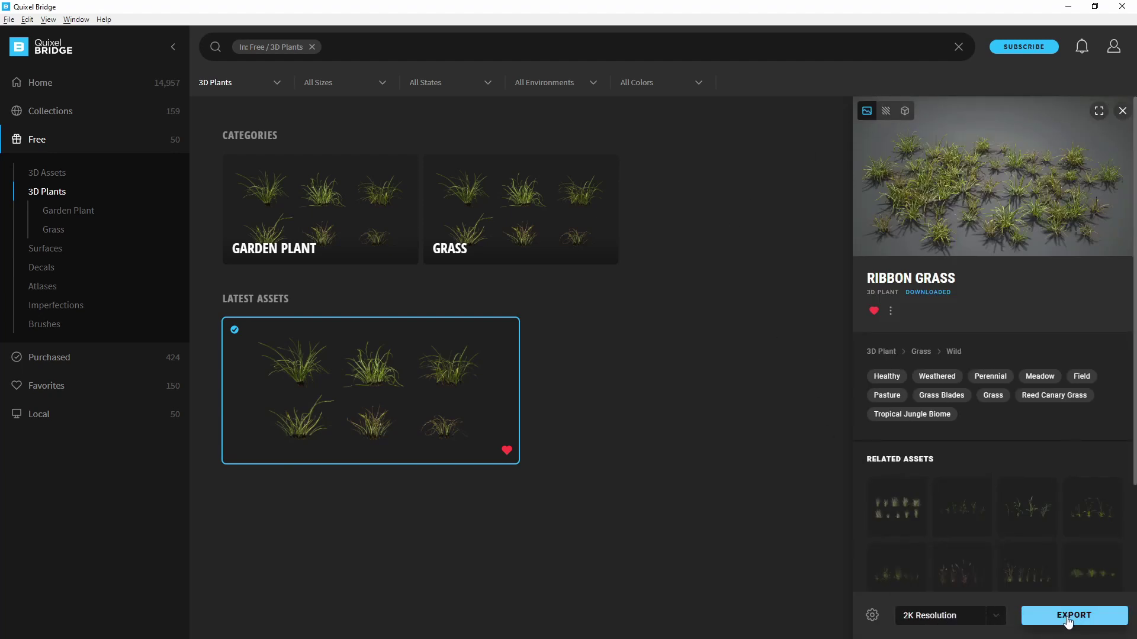
pyautogui.click(1069, 621)
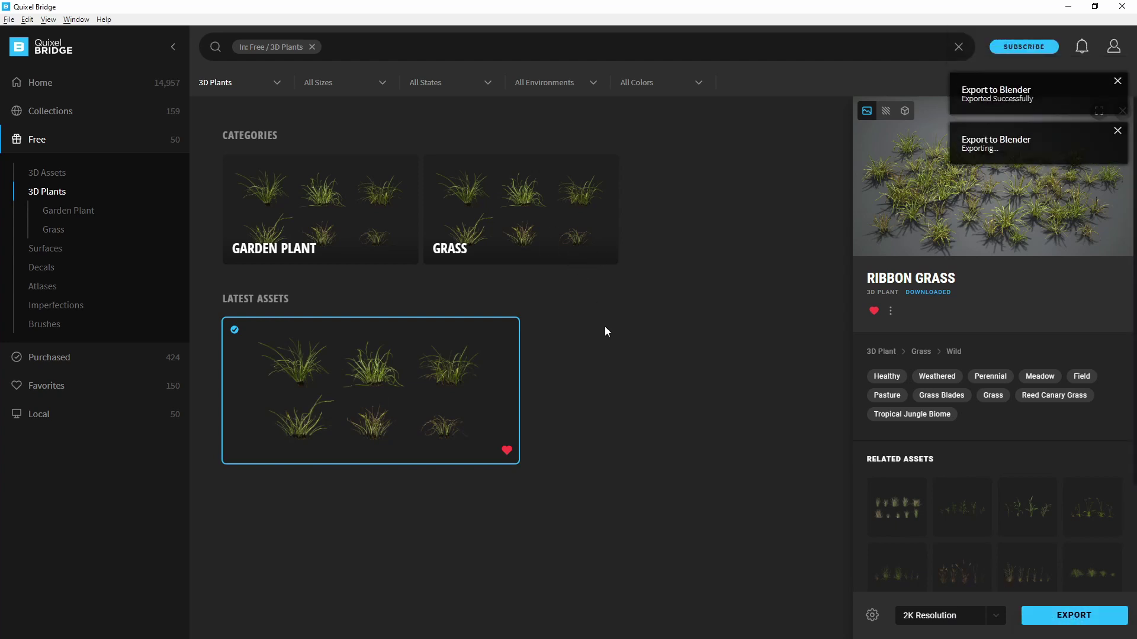
# Step: Find the Broken Stump among the free 3D assets and export it to Blender at 2K Resolution
pyautogui.click(56, 178)
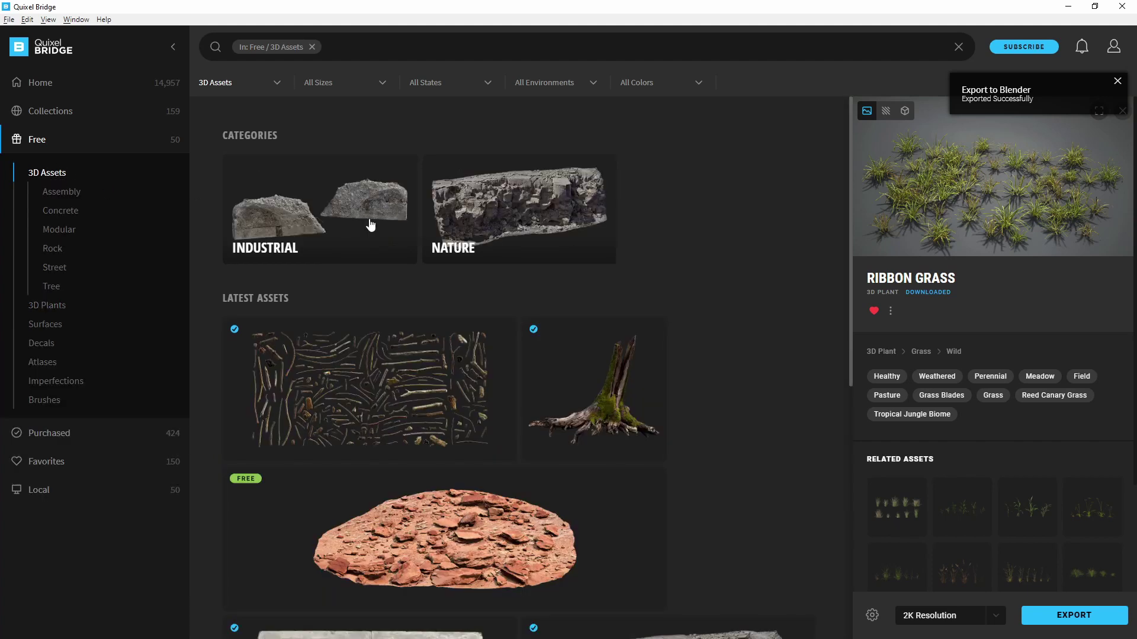
pyautogui.click(725, 232)
pyautogui.scroll(-5, 728, 238)
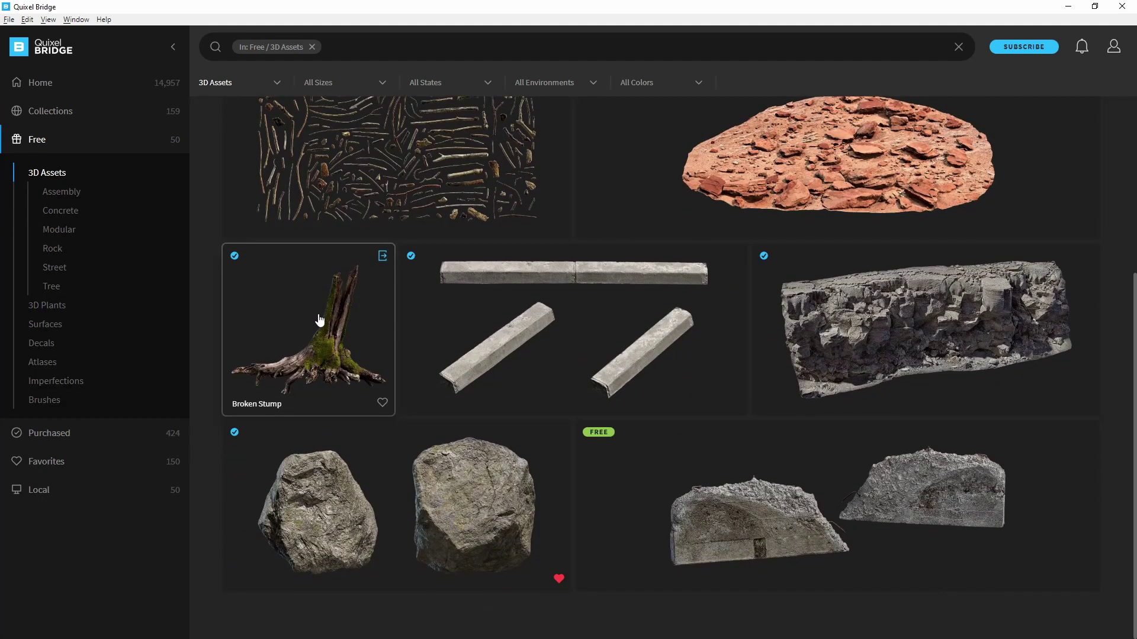
pyautogui.click(317, 337)
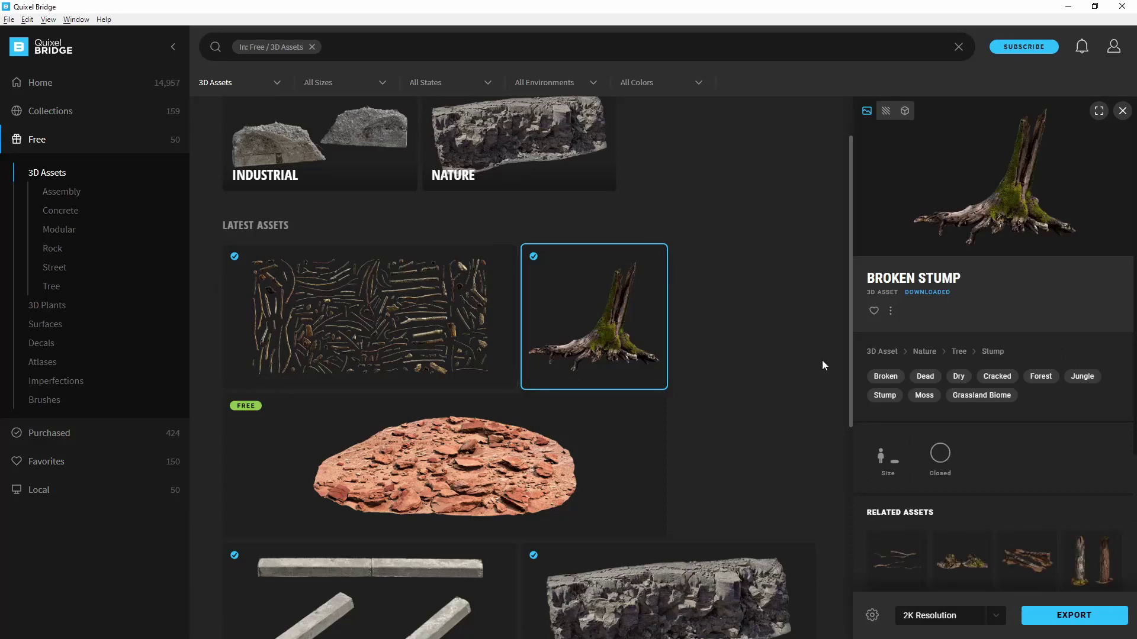
pyautogui.click(1074, 616)
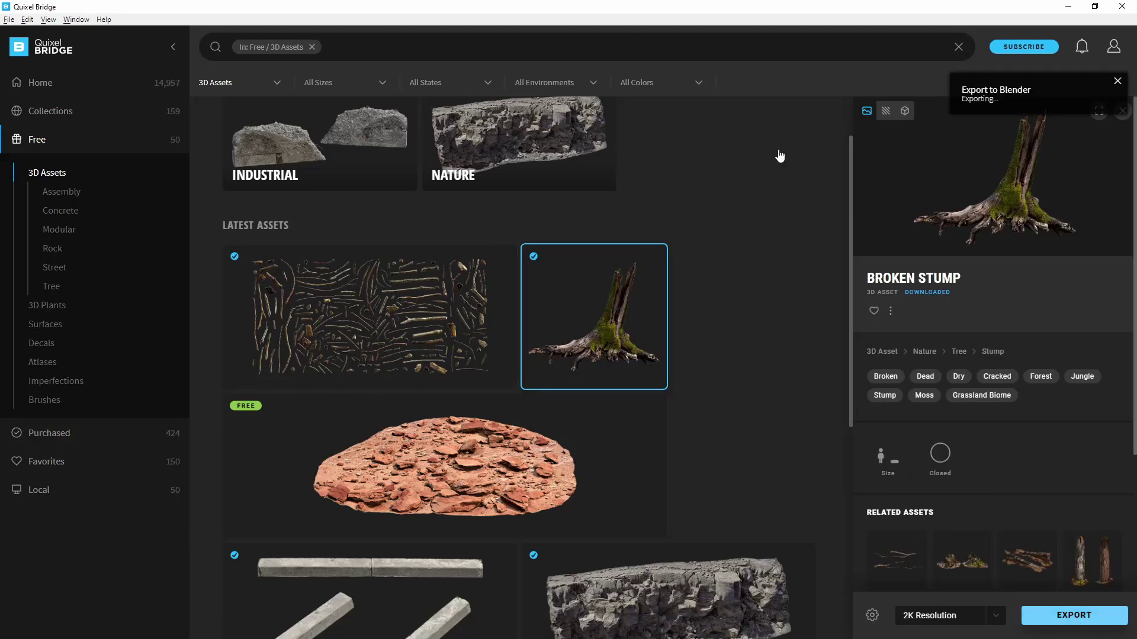
# Step: Select the mossy Rock boulder among the free 3D assets and export it at 2K Resolution
pyautogui.click(780, 220)
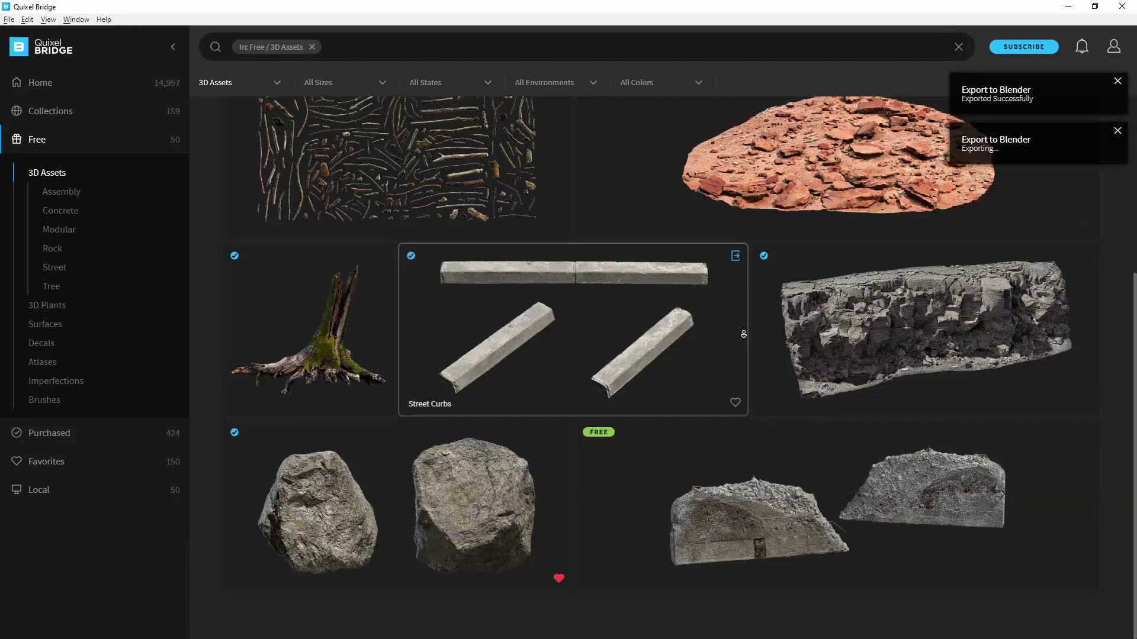
pyautogui.click(380, 482)
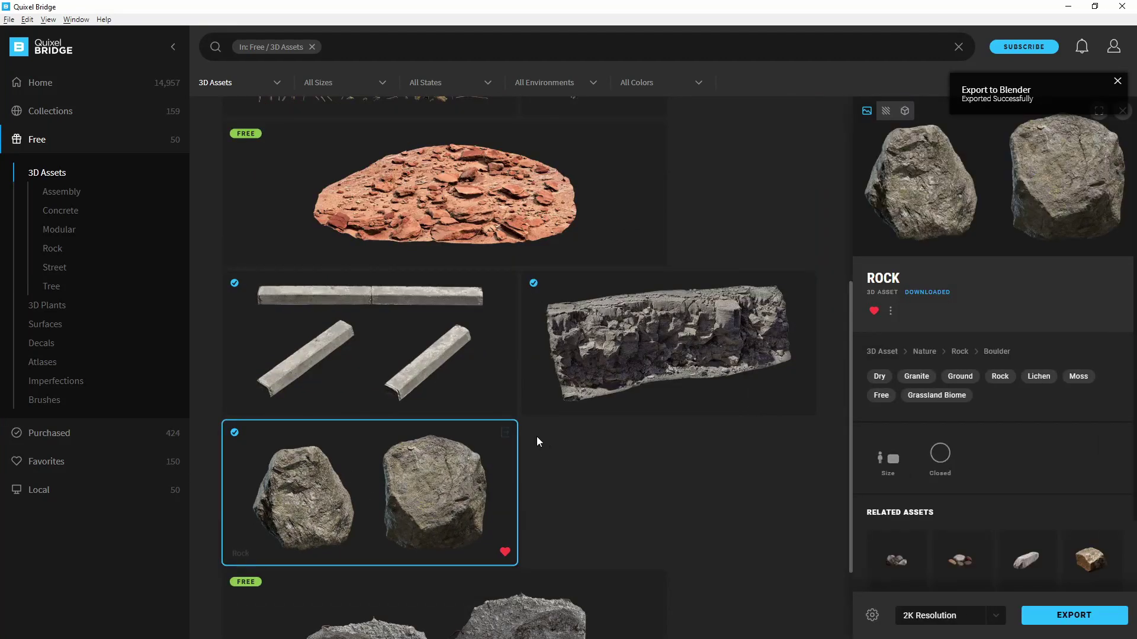
pyautogui.click(1073, 616)
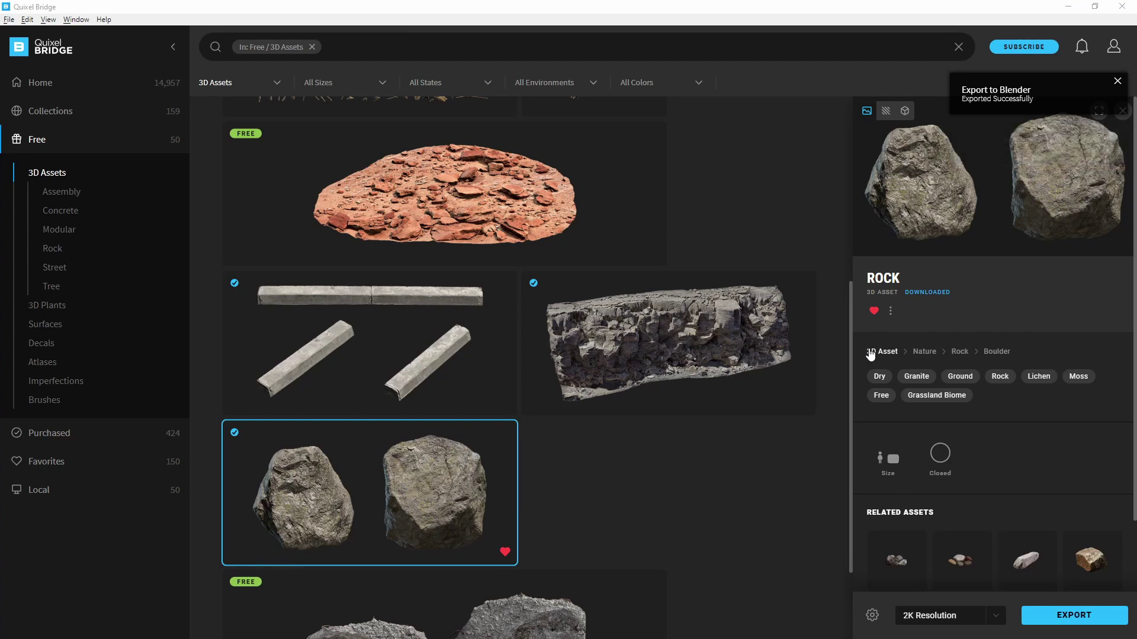
# Step: Switch to Blender, select the imported rock with the Move tool active and clear its location to the world origin
pyautogui.hotkey('alt', 'Tab')
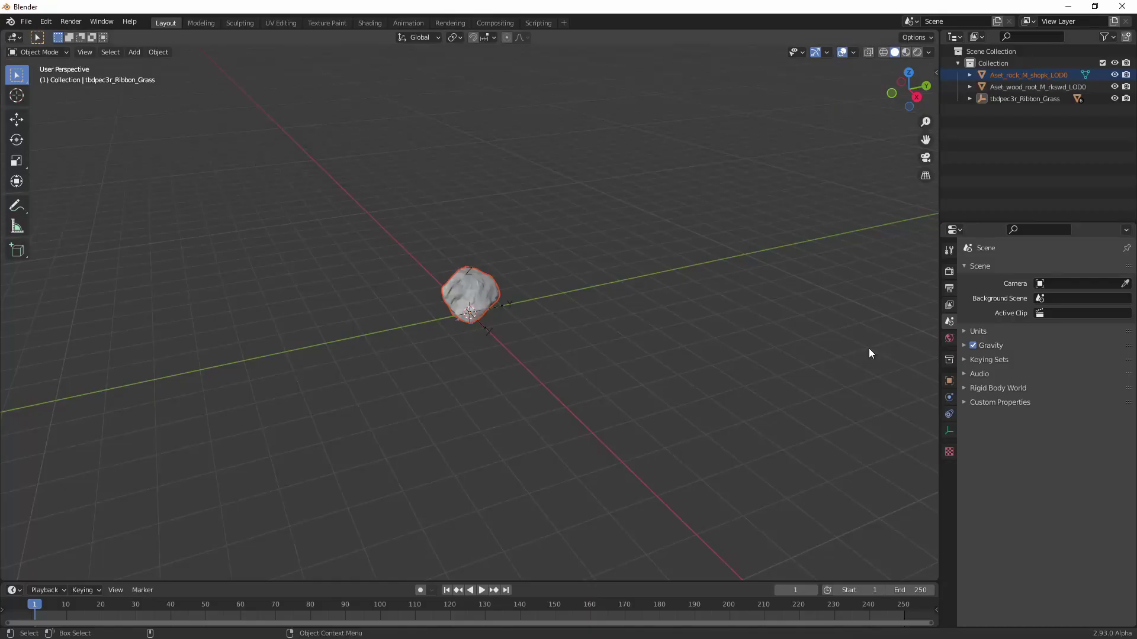
pyautogui.click(619, 293)
pyautogui.moveTo(619, 293); pyautogui.dragTo(517, 312, button='middle')
pyautogui.click(495, 313)
pyautogui.press('KP_Decimal')
pyautogui.scroll(-4, 516, 310)
pyautogui.press('w')
pyautogui.keyDown('alt'); pyautogui.moveTo(571, 379); pyautogui.dragTo(728, 332); pyautogui.keyUp('alt')
pyautogui.hotkey('alt', 'g')
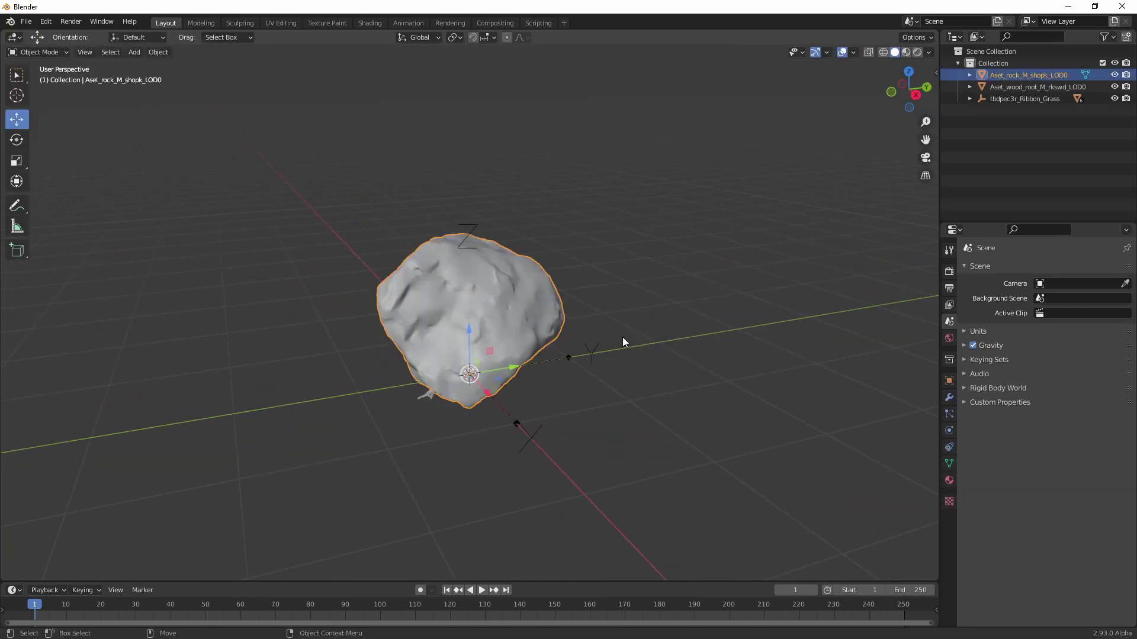
pyautogui.scroll(-6, 623, 368)
pyautogui.keyDown('shift'); pyautogui.moveTo(681, 379); pyautogui.dragTo(524, 435, button='middle'); pyautogui.keyUp('shift')
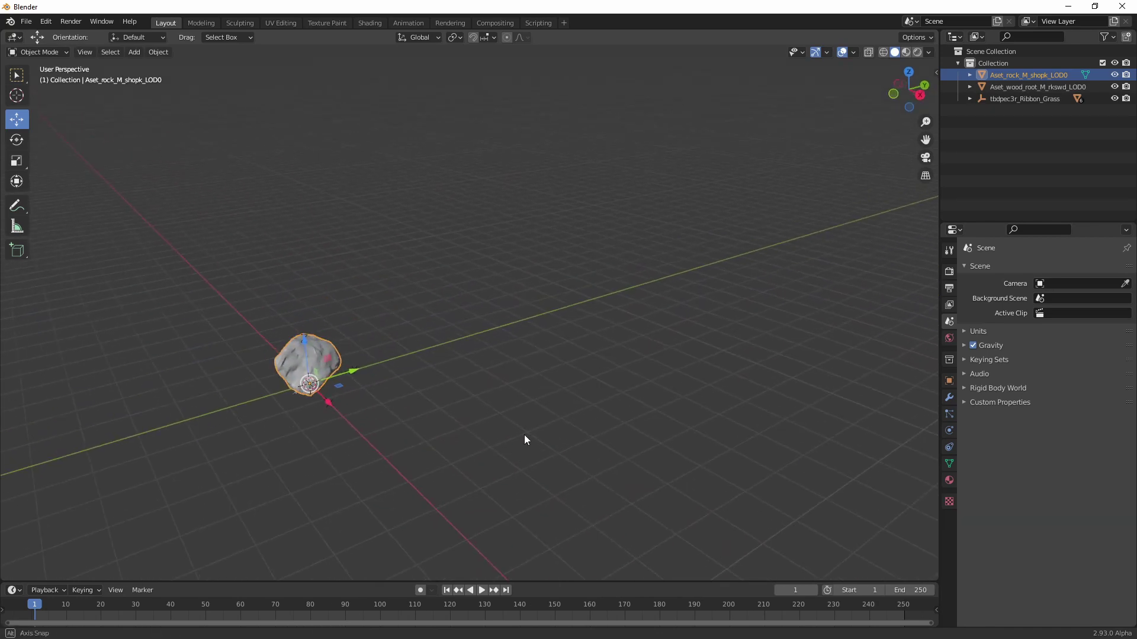
pyautogui.click(134, 52)
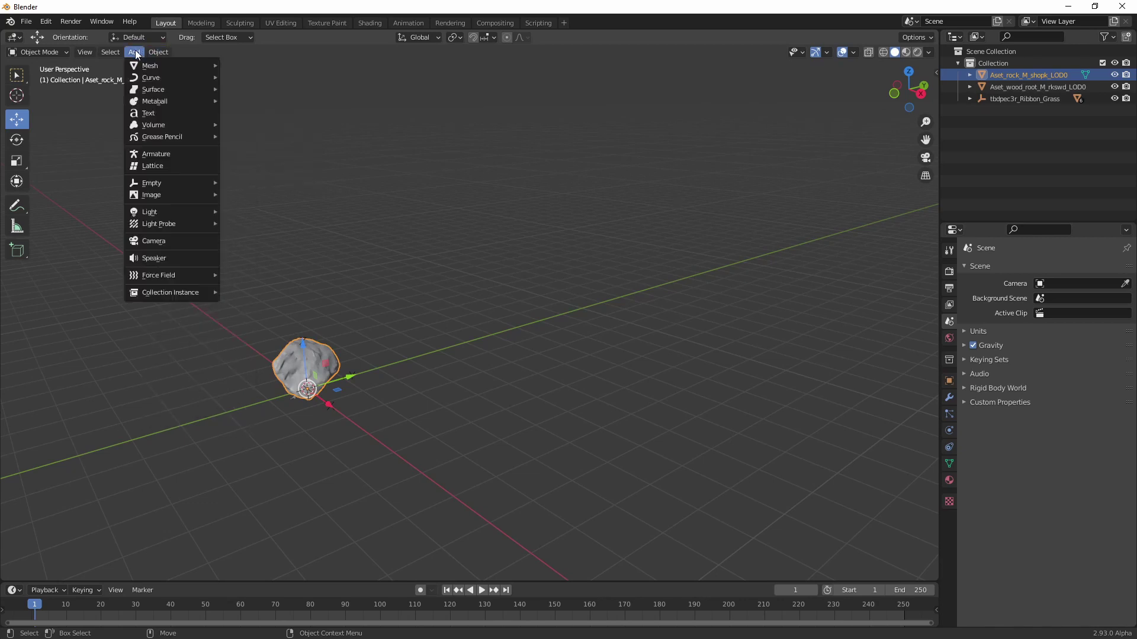
pyautogui.moveTo(172, 65)
pyautogui.click(258, 165)
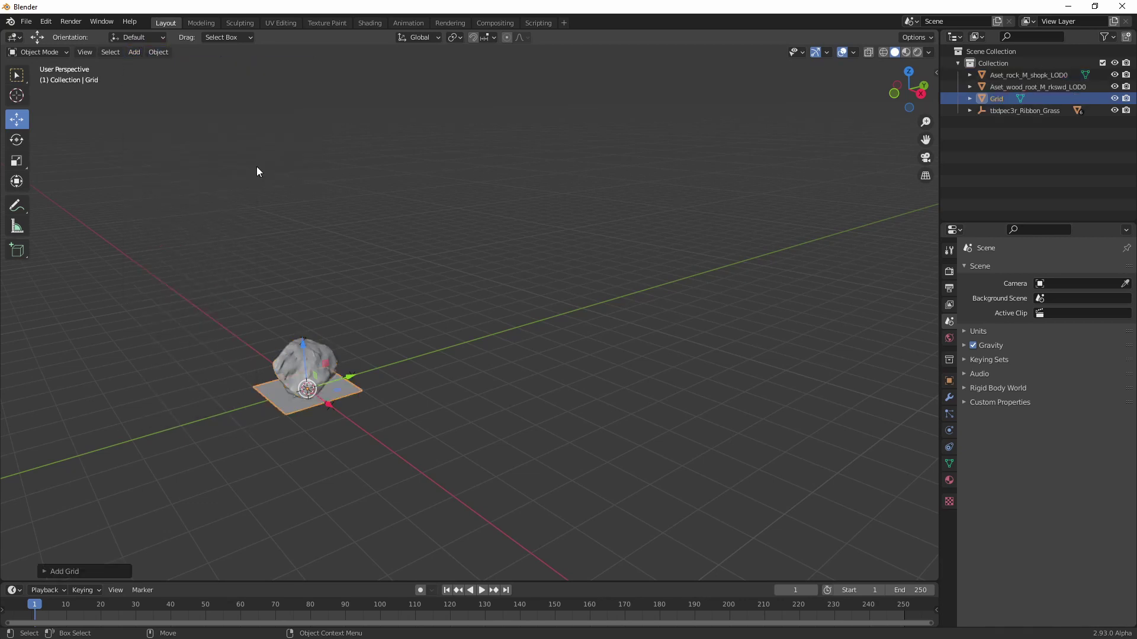
pyautogui.hotkey('alt', 'a')
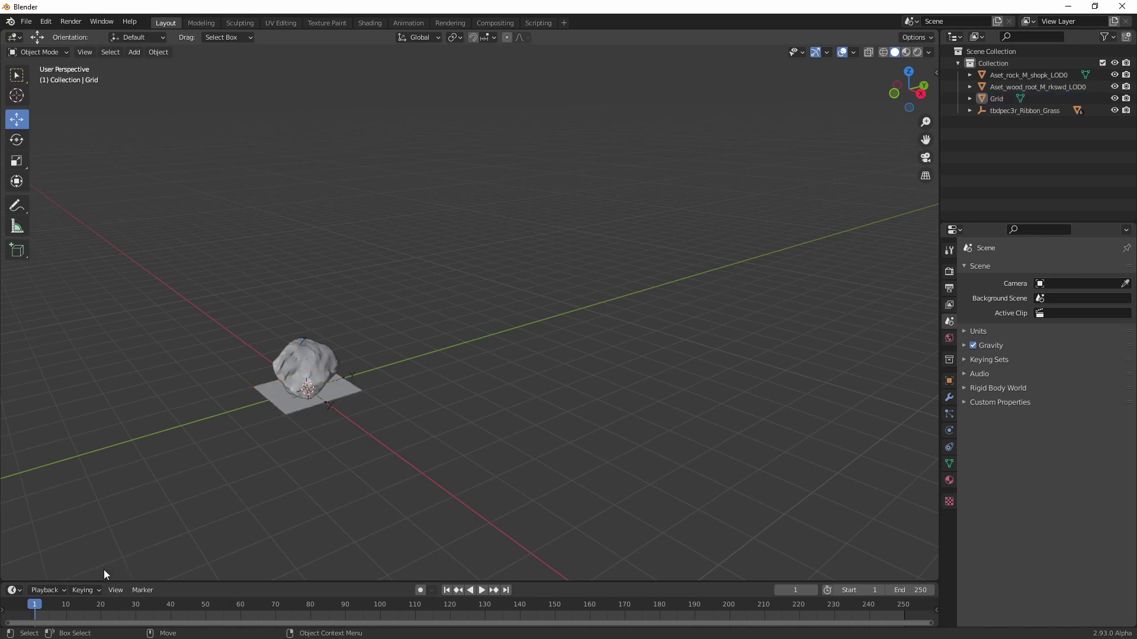
pyautogui.hotkey('ctrl', 'z')
pyautogui.hotkey('ctrl', 'z')
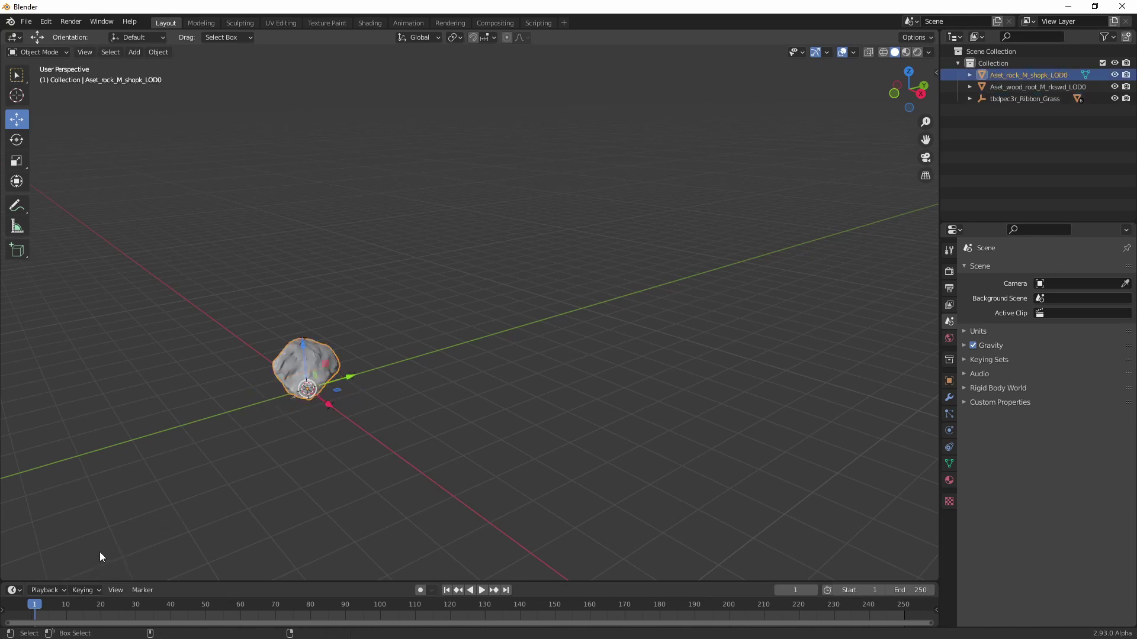
# Step: Add a grid mesh at the world origin and set its size to 20 m
pyautogui.click(135, 52)
pyautogui.moveTo(162, 63)
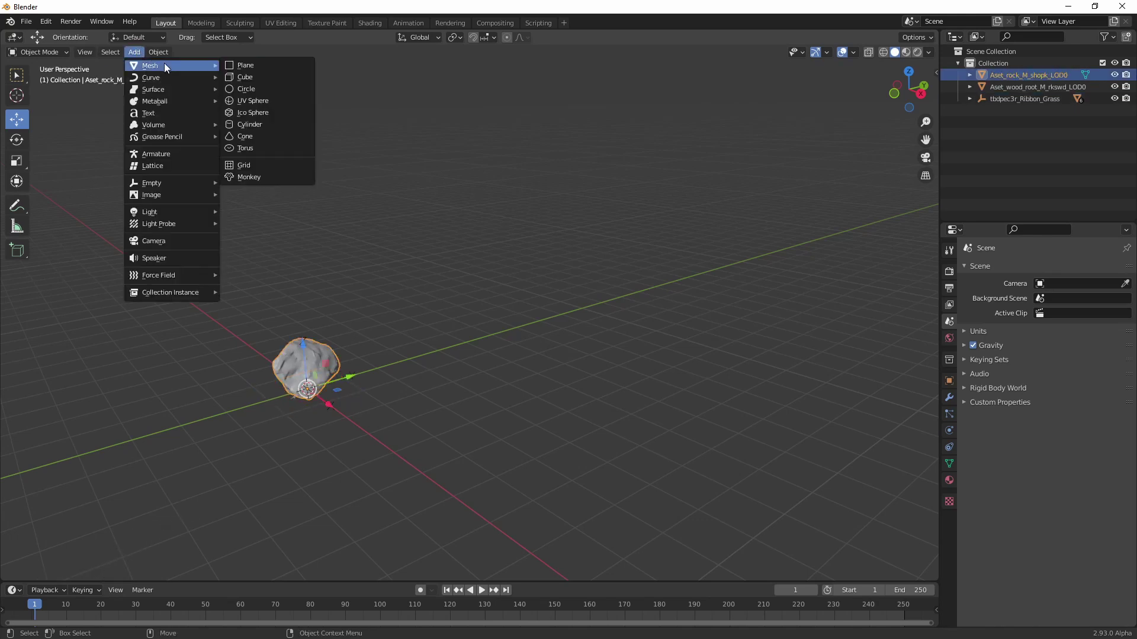
pyautogui.click(237, 165)
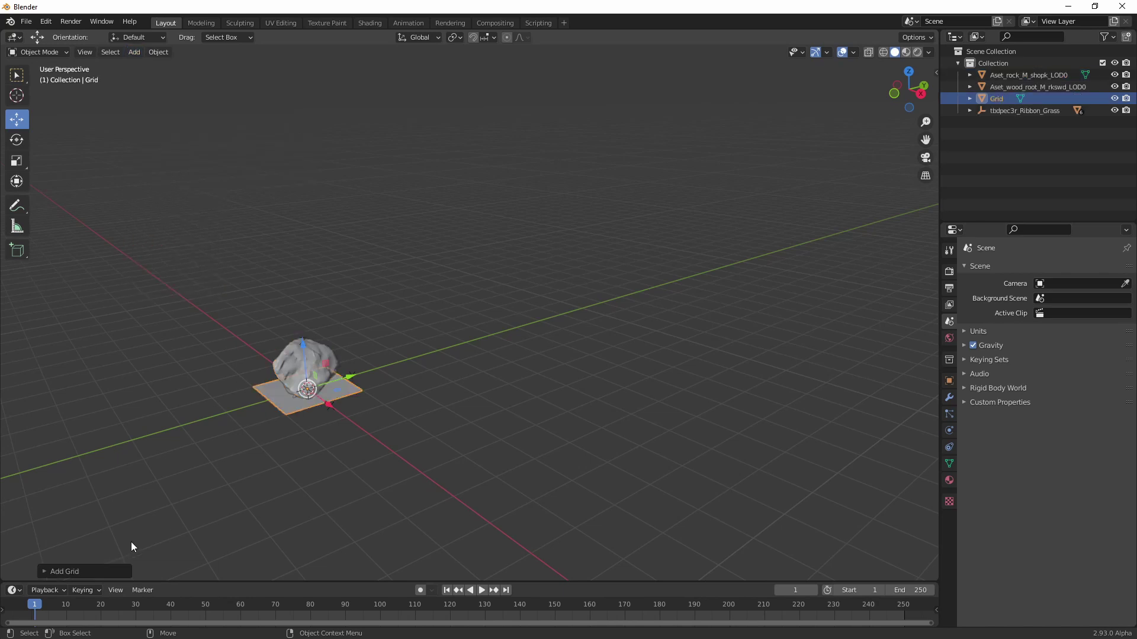
pyautogui.click(50, 572)
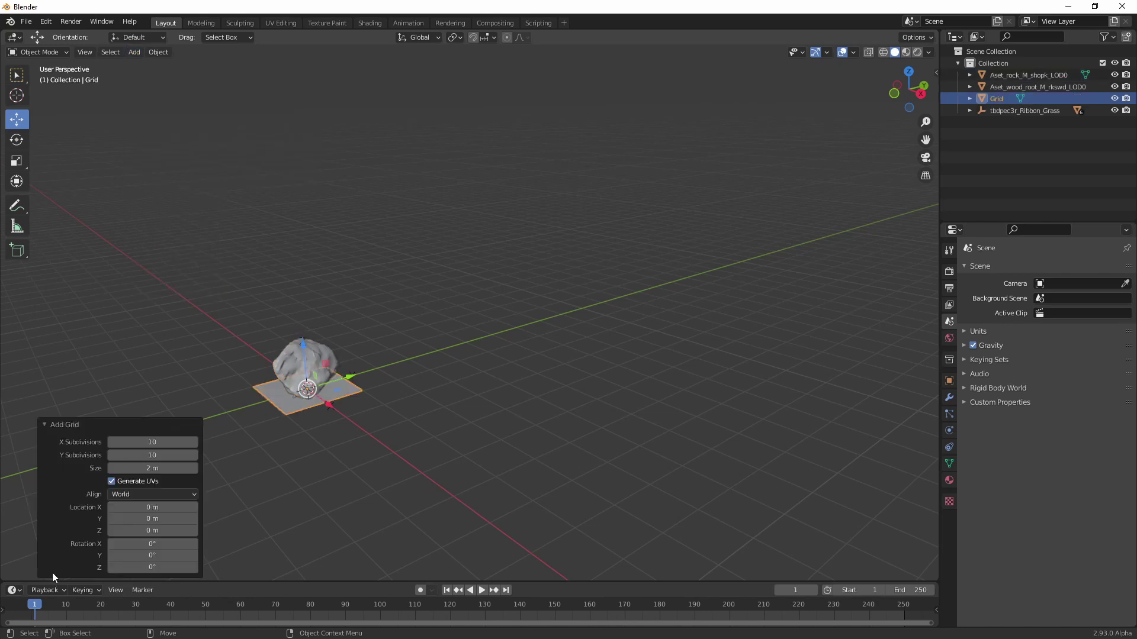
pyautogui.write('200')
pyautogui.press('Return')
pyautogui.click(162, 468)
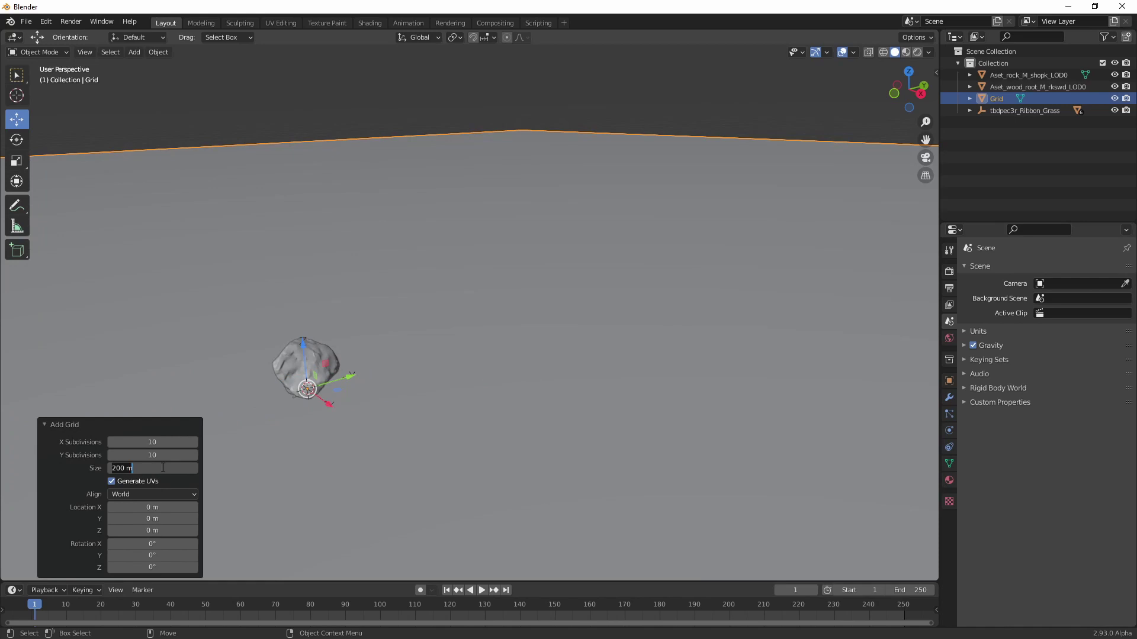
pyautogui.write('20')
pyautogui.press('Return')
# Step: Set the new grid's X and Y subdivisions to 100 each
pyautogui.click(158, 443)
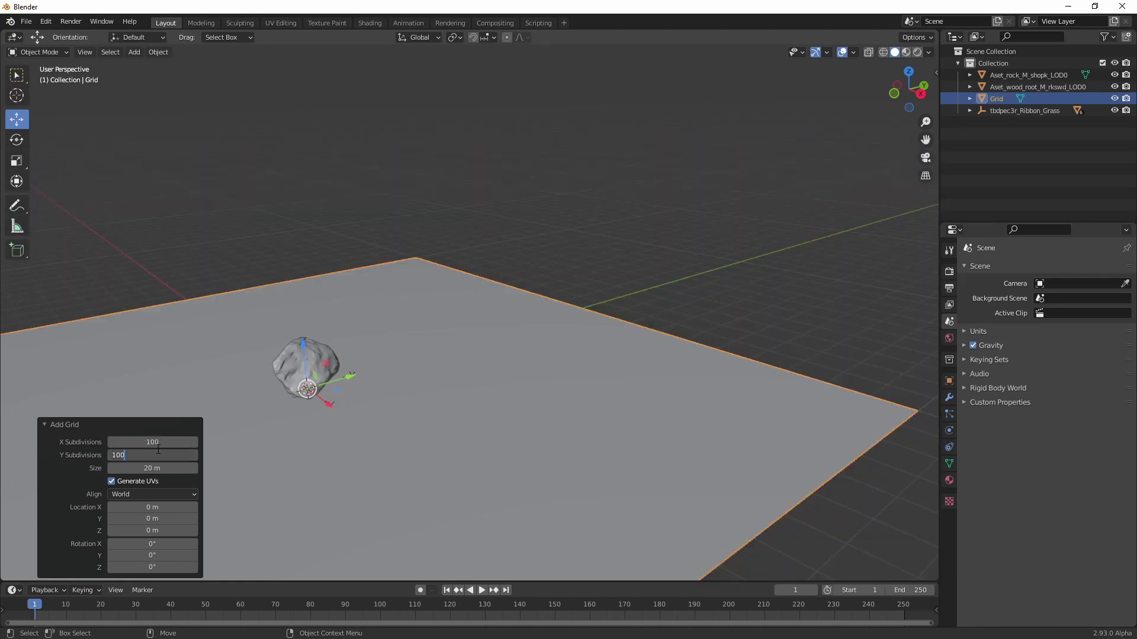
pyautogui.click(158, 450)
pyautogui.write('100')
pyautogui.press('Return')
pyautogui.click(372, 383)
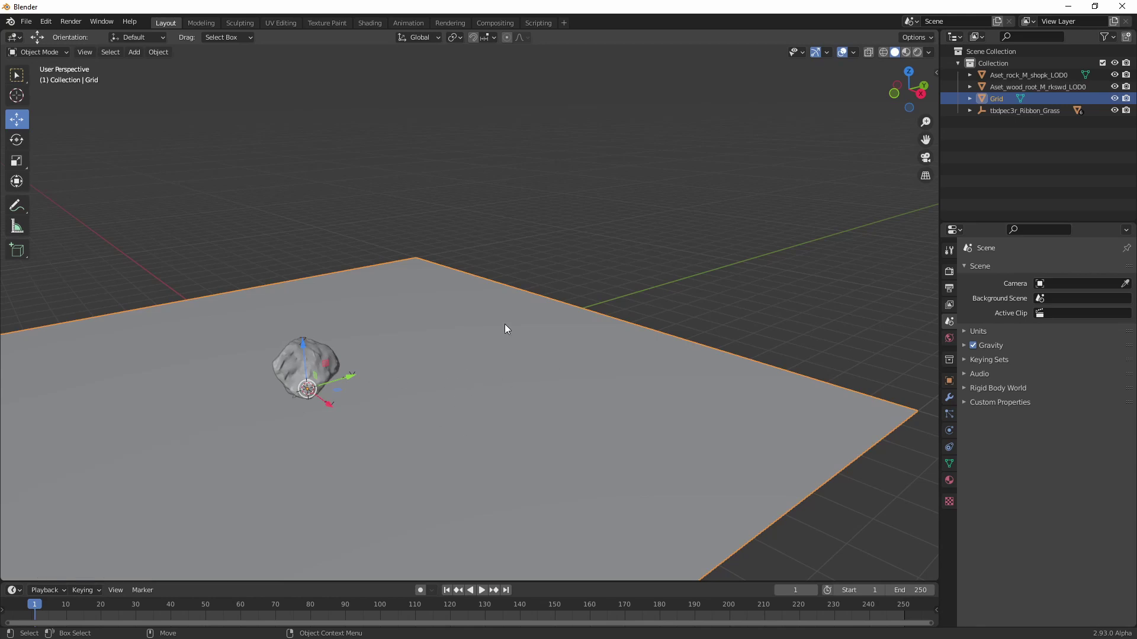
# Step: Move the grid about 13.66 m along the Y axis, away from the imported assets
pyautogui.moveTo(355, 377); pyautogui.dragTo(711, 290)
pyautogui.press('KP_Decimal')
pyautogui.moveTo(602, 382); pyautogui.dragTo(633, 409, button='middle')
pyautogui.scroll(2, 575, 346)
pyautogui.moveTo(545, 408); pyautogui.dragTo(509, 458, button='middle')
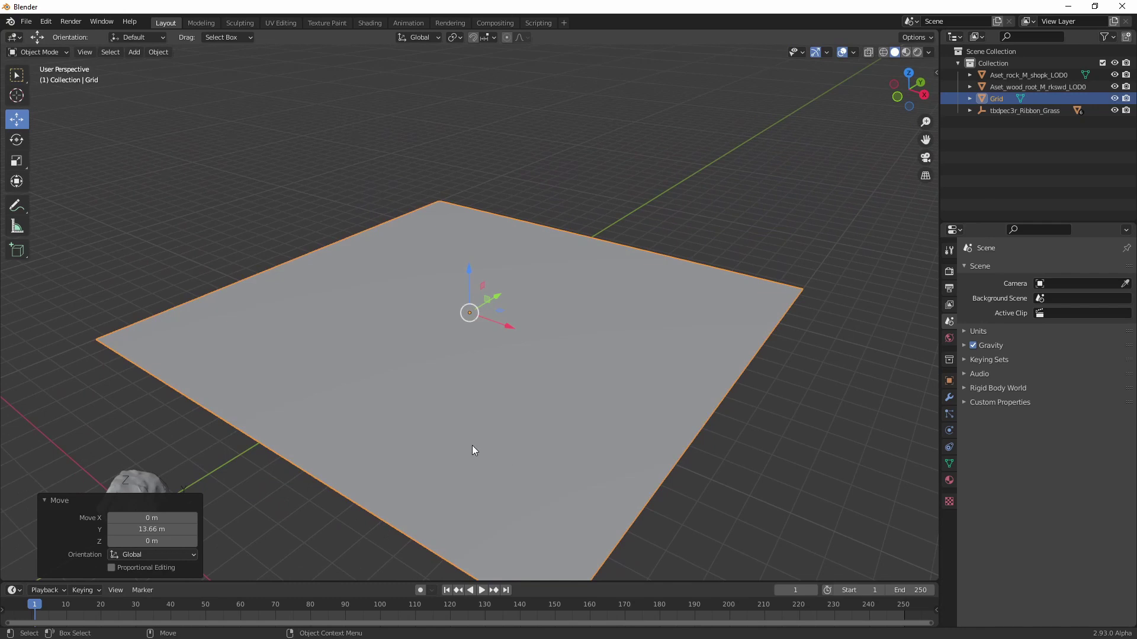
# Step: Add a camera to the scene and look through it
pyautogui.click(39, 52)
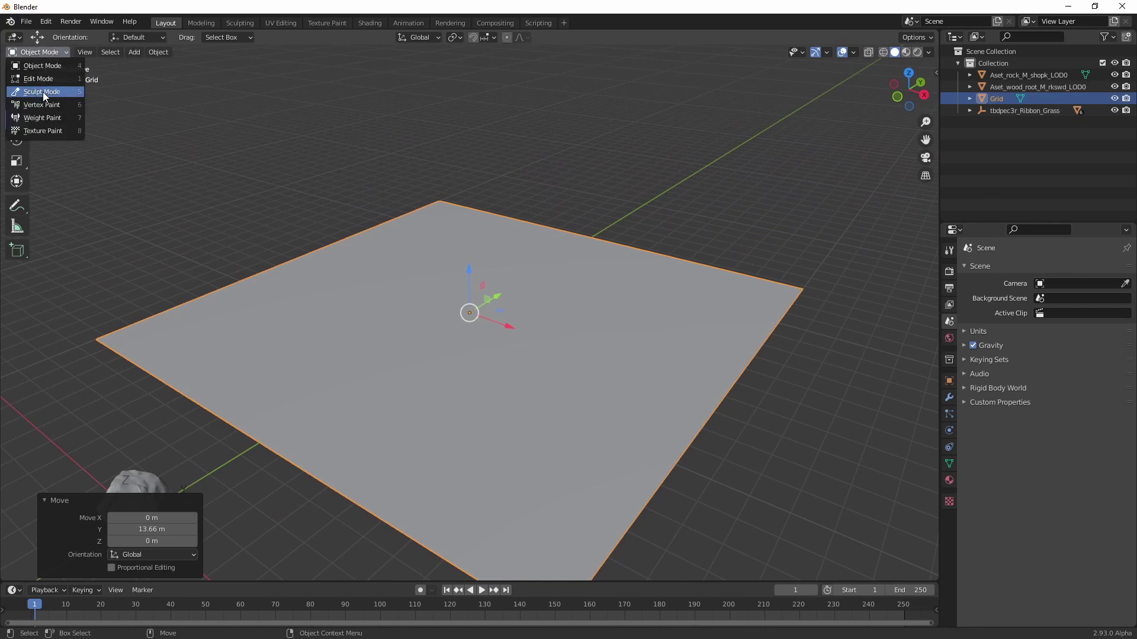
pyautogui.moveTo(421, 180); pyautogui.dragTo(470, 338, button='middle')
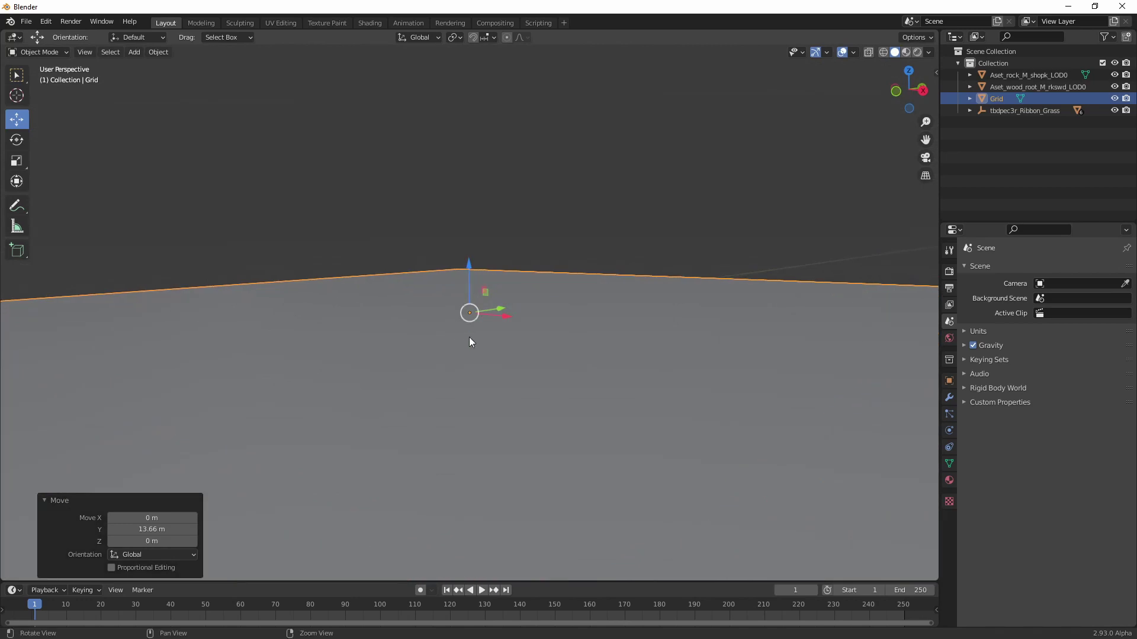
pyautogui.click(134, 52)
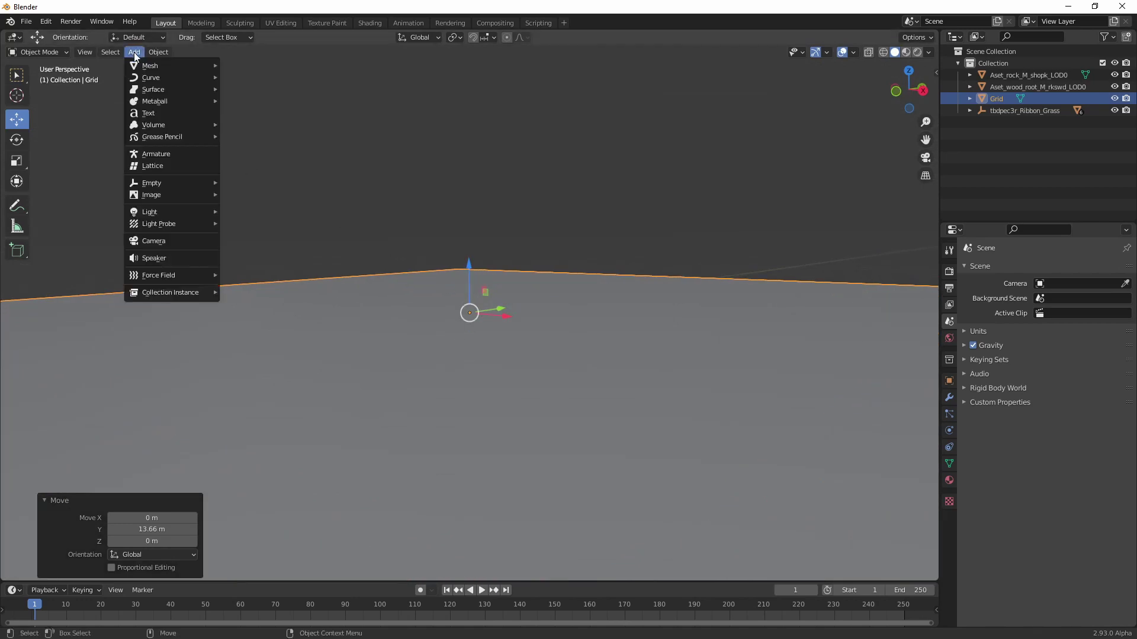
pyautogui.click(177, 240)
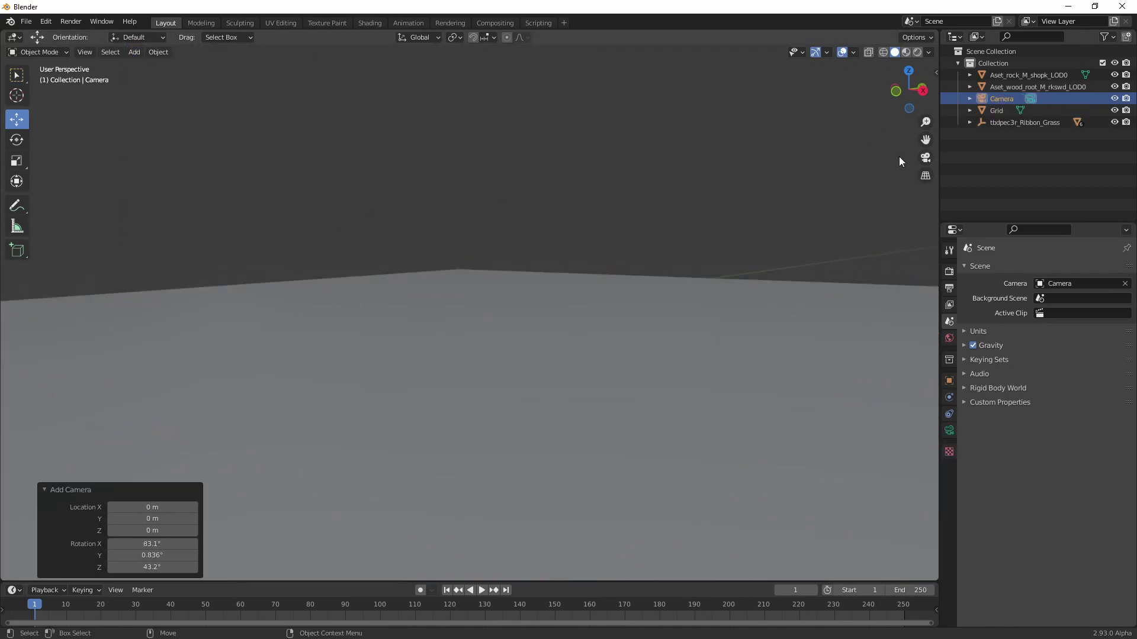
pyautogui.click(925, 157)
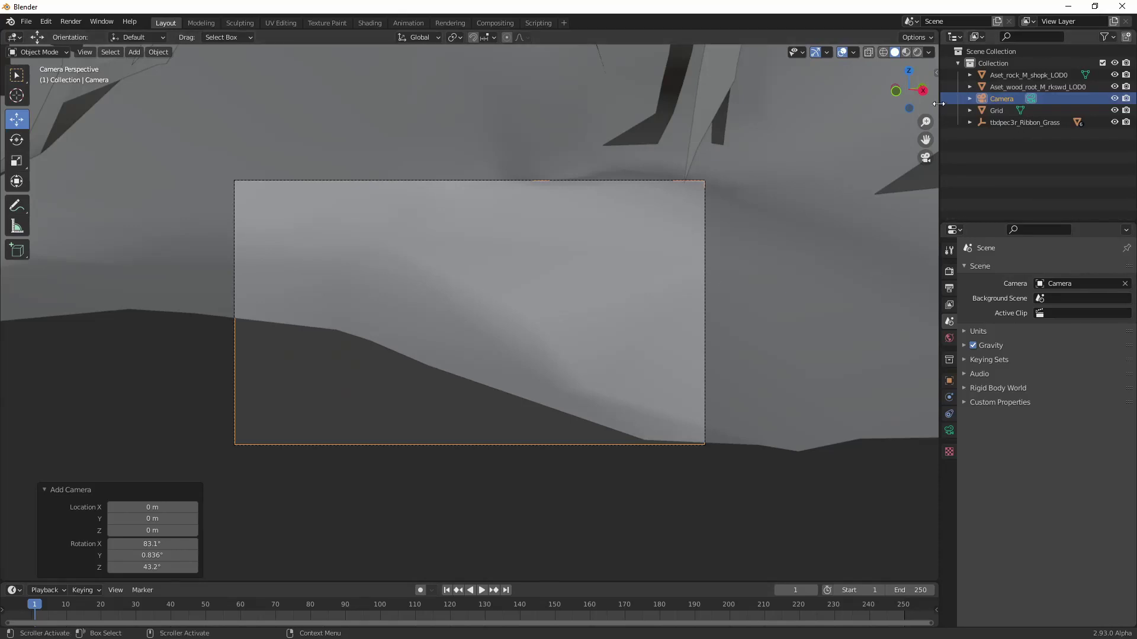
# Step: Lock the camera to the view and pull it back until the ground grid comes into frame
pyautogui.click(936, 74)
pyautogui.click(931, 100)
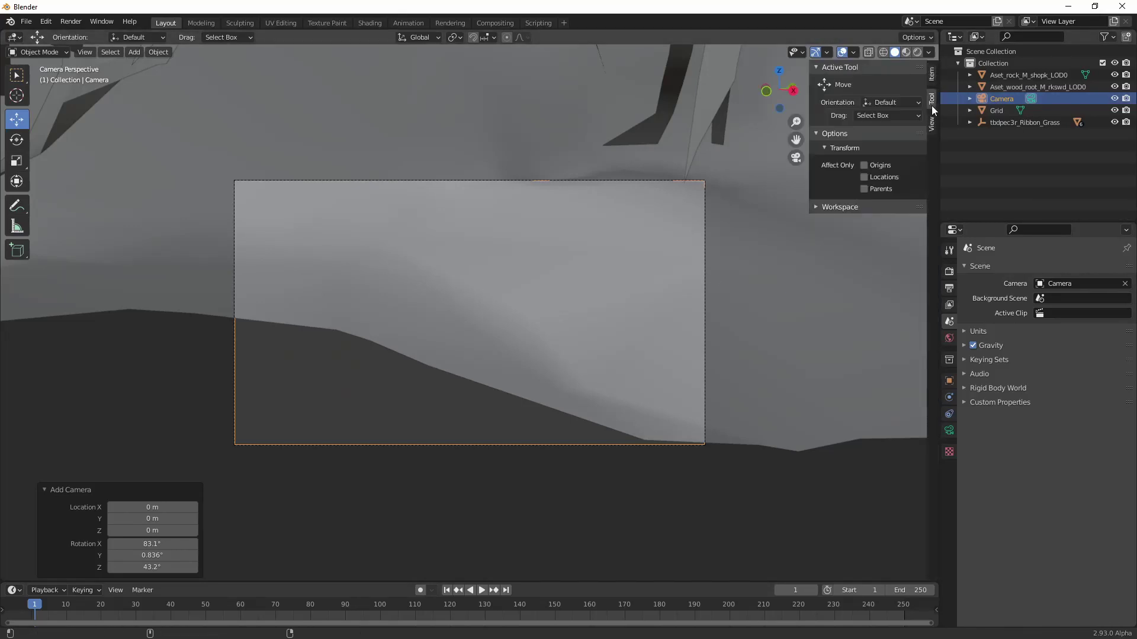
pyautogui.click(931, 127)
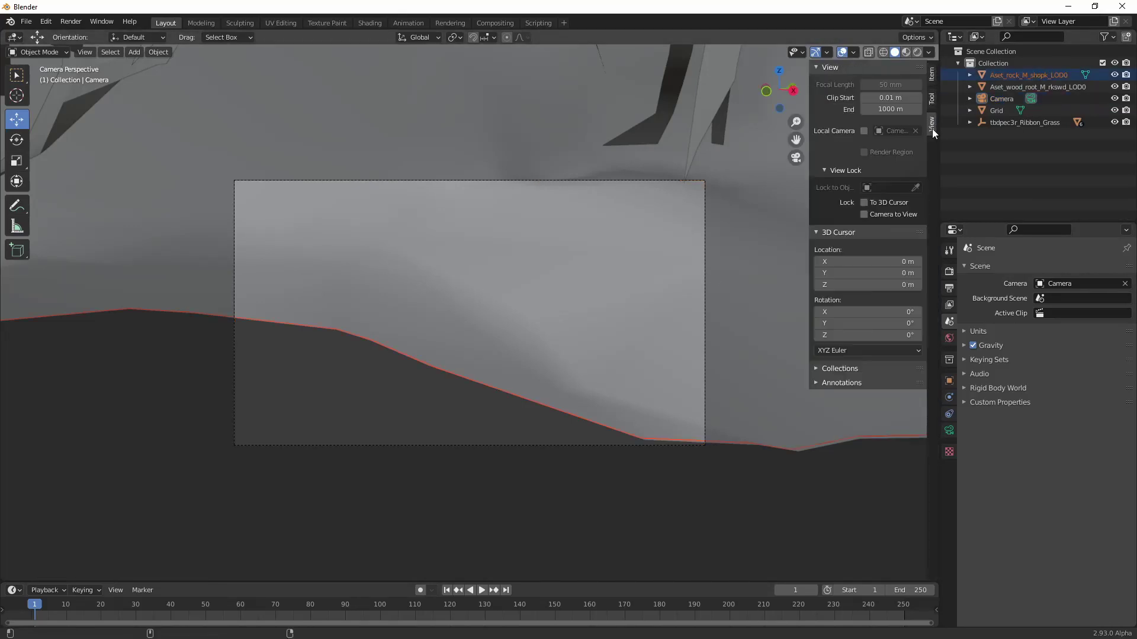
pyautogui.click(881, 215)
pyautogui.scroll(-5, 406, 392)
pyautogui.keyDown('alt'); pyautogui.moveTo(576, 291); pyautogui.dragTo(415, 318, button='middle'); pyautogui.keyUp('alt')
# Step: Frame the ground from a low camera angle with the horizon near mid-frame, and release the camera from the view
pyautogui.click(481, 360)
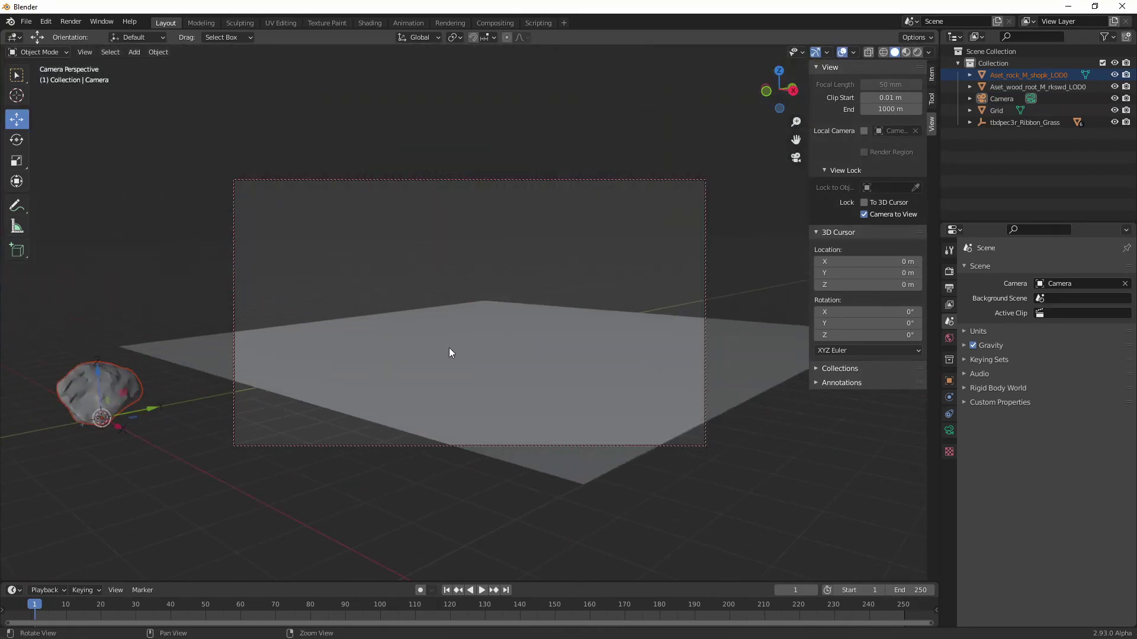
pyautogui.scroll(1, 450, 325)
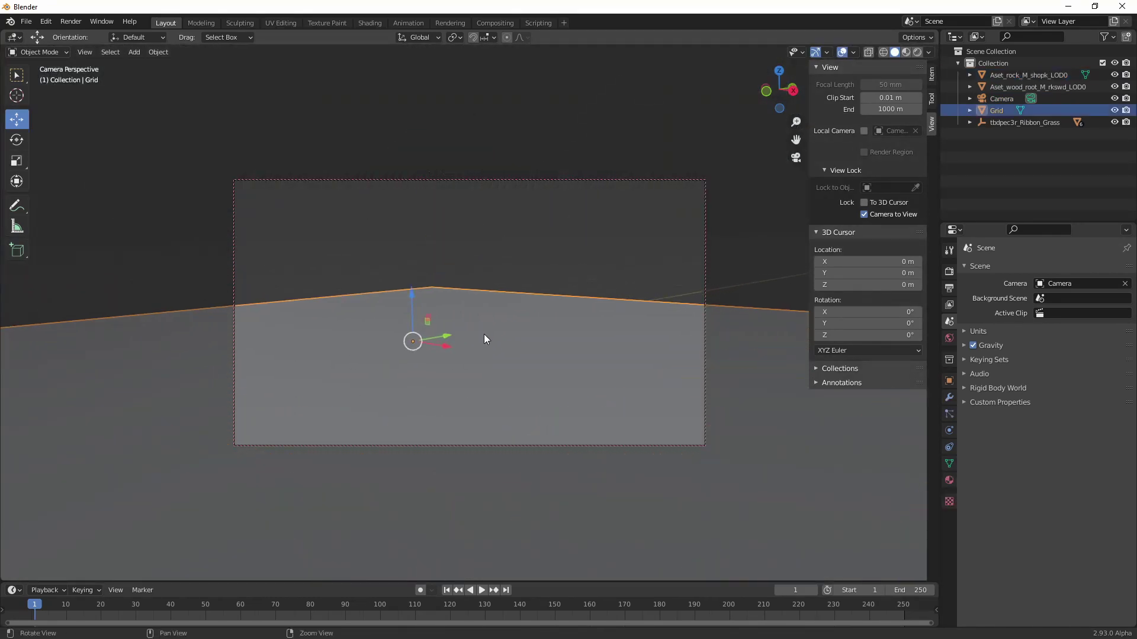
pyautogui.scroll(1, 492, 356)
pyautogui.keyDown('alt'); pyautogui.moveTo(492, 356); pyautogui.dragTo(484, 305, button='middle'); pyautogui.keyUp('alt')
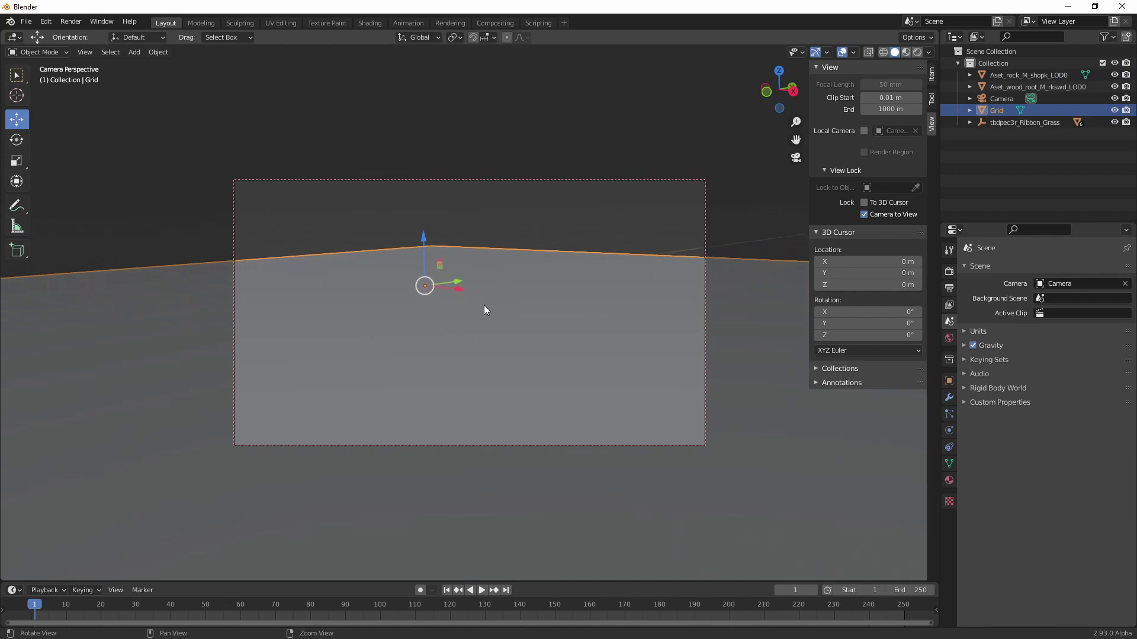
pyautogui.keyDown('alt'); pyautogui.moveTo(484, 304); pyautogui.dragTo(486, 289); pyautogui.keyUp('alt')
pyautogui.keyDown('alt'); pyautogui.moveTo(486, 289); pyautogui.dragTo(486, 319, button='middle'); pyautogui.keyUp('alt')
pyautogui.keyDown('alt'); pyautogui.moveTo(485, 319); pyautogui.dragTo(481, 321); pyautogui.keyUp('alt')
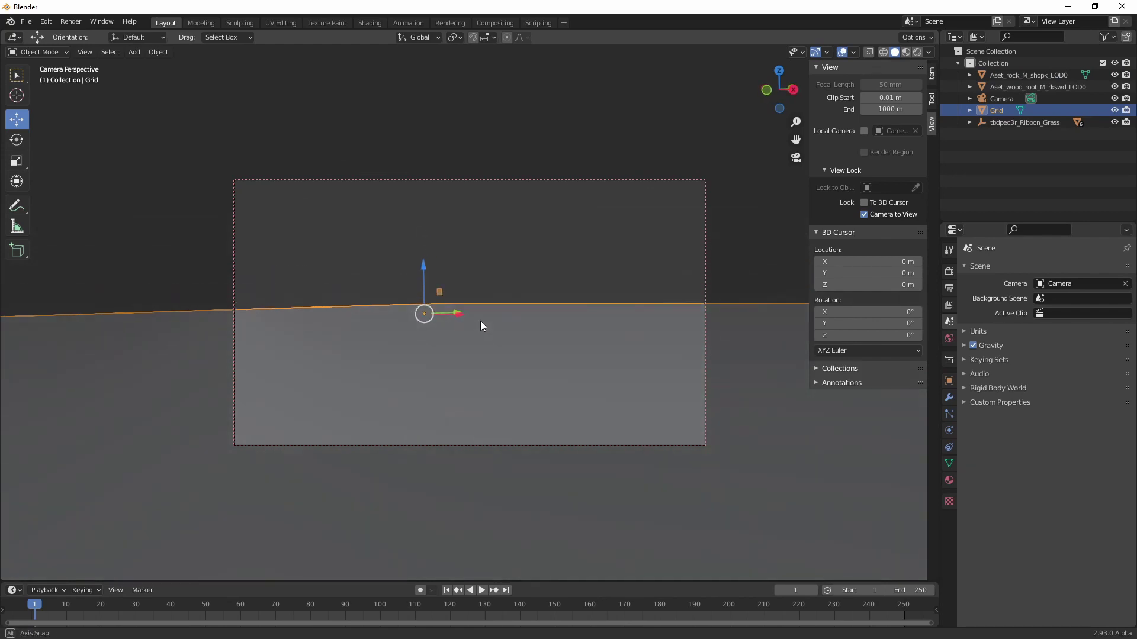
pyautogui.moveTo(481, 321); pyautogui.dragTo(498, 304, button='middle')
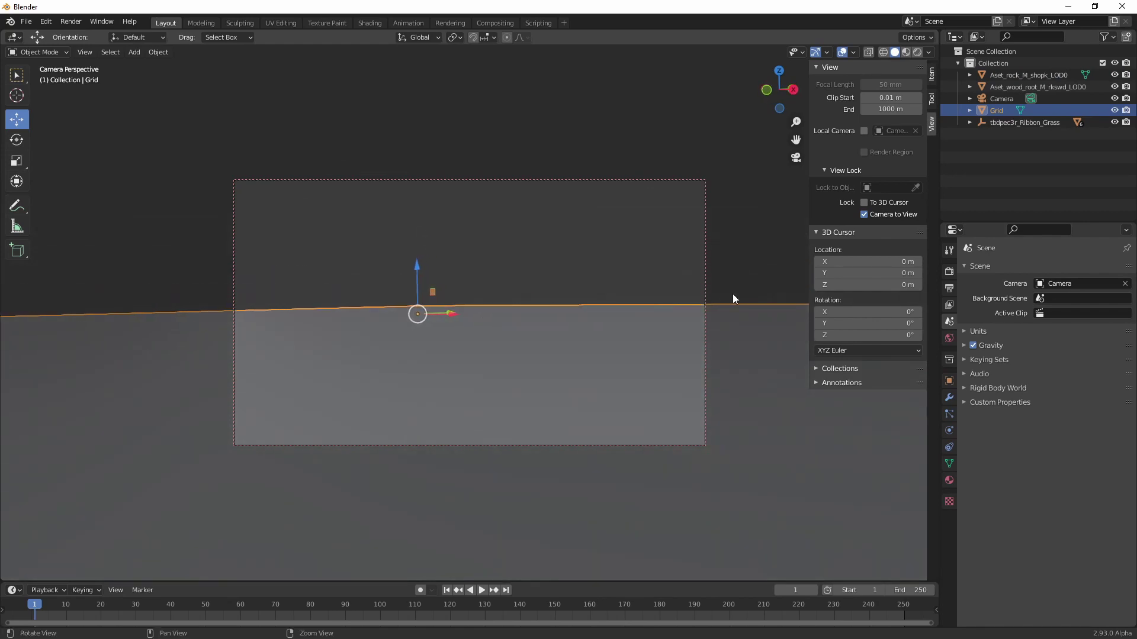
pyautogui.click(864, 214)
# Step: Scale the wood root asset up uniformly by a factor of about 6.95
pyautogui.moveTo(542, 216); pyautogui.dragTo(386, 415, button='middle')
pyautogui.scroll(-5, 386, 414)
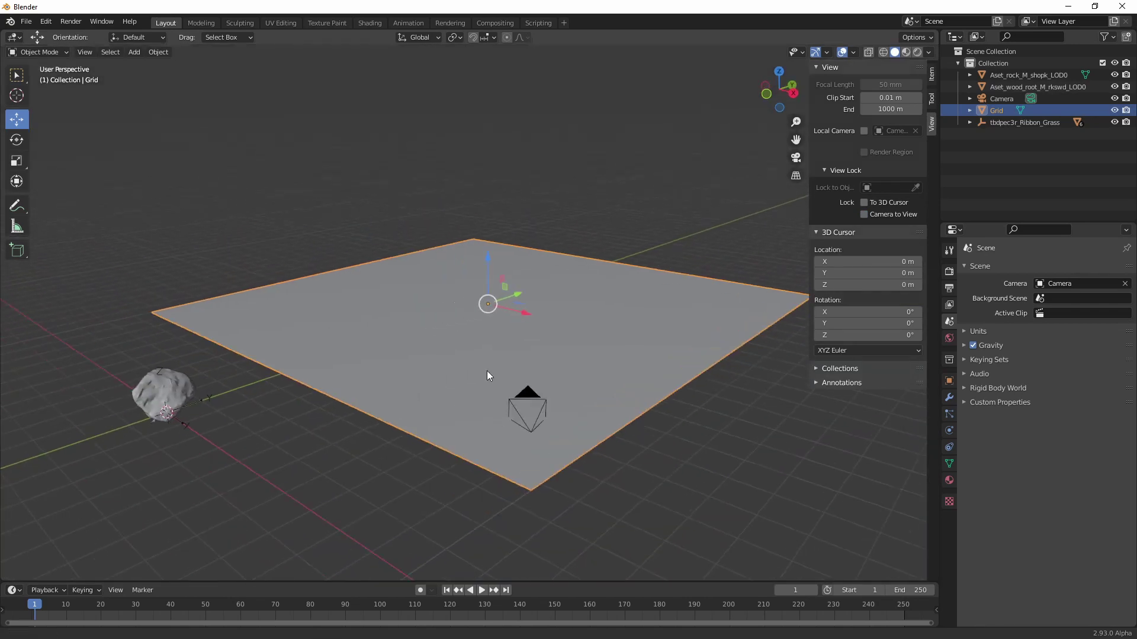
pyautogui.moveTo(487, 370); pyautogui.dragTo(414, 365, button='middle')
pyautogui.click(252, 349)
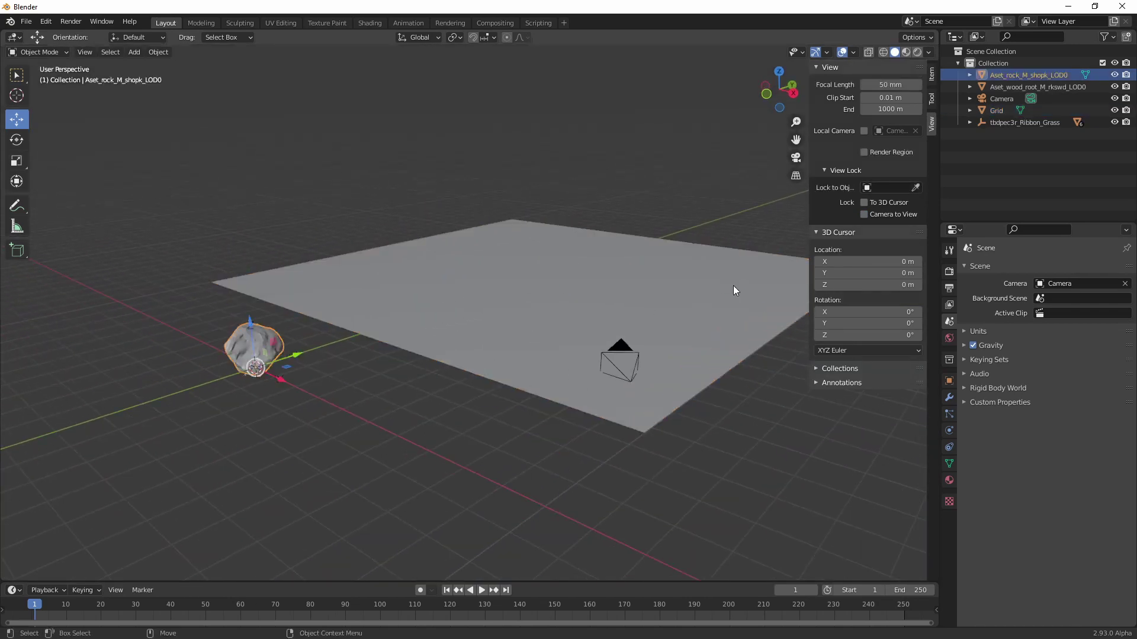
pyautogui.click(1024, 87)
pyautogui.hotkey('shift', 'space')
pyautogui.press('s')
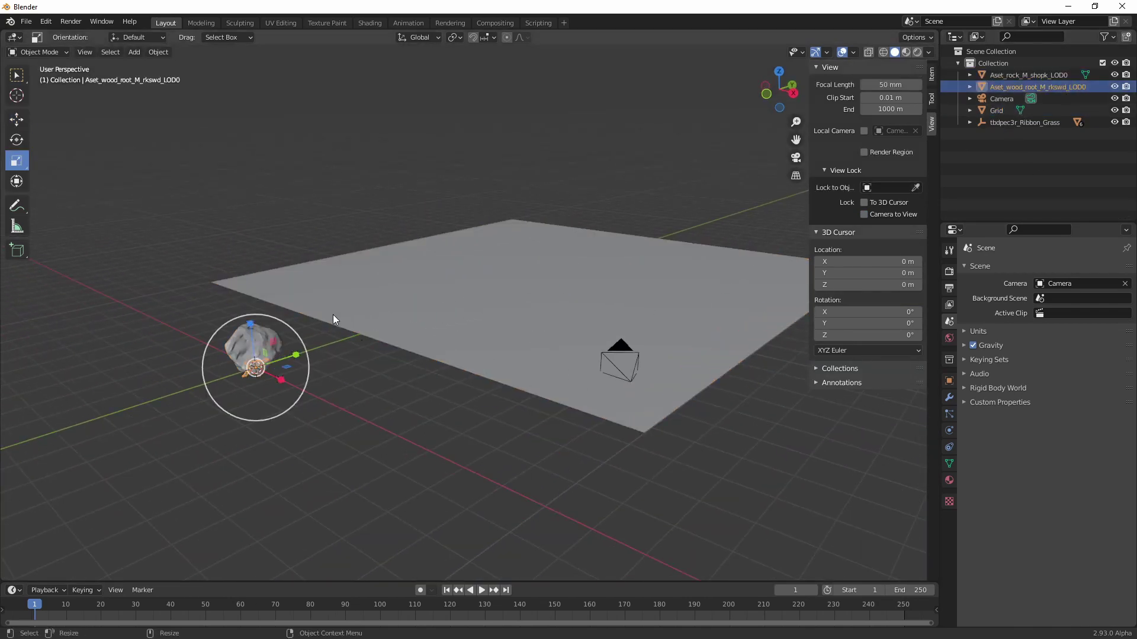
pyautogui.moveTo(302, 389); pyautogui.dragTo(607, 367)
# Step: Move the wood root about 13.26 m along the Y axis onto the ground grid
pyautogui.hotkey('shift', 'space')
pyautogui.press('g')
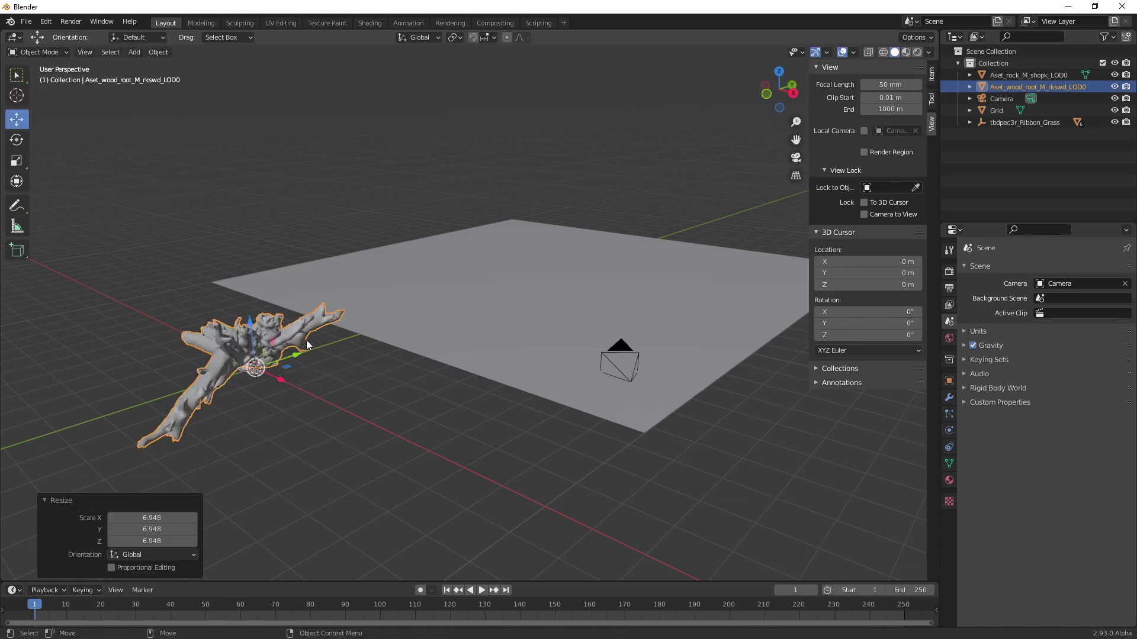
pyautogui.moveTo(291, 357); pyautogui.dragTo(593, 286)
# Step: Reorient the wood root with a free trackball rotation of about 62.5° and -30.4°
pyautogui.keyDown('alt'); pyautogui.moveTo(593, 287); pyautogui.dragTo(554, 338, button='middle'); pyautogui.keyUp('alt')
pyautogui.keyDown('alt'); pyautogui.moveTo(533, 338); pyautogui.dragTo(564, 315, button='right'); pyautogui.keyUp('alt')
pyautogui.keyDown('alt'); pyautogui.moveTo(564, 314); pyautogui.dragTo(599, 342); pyautogui.keyUp('alt')
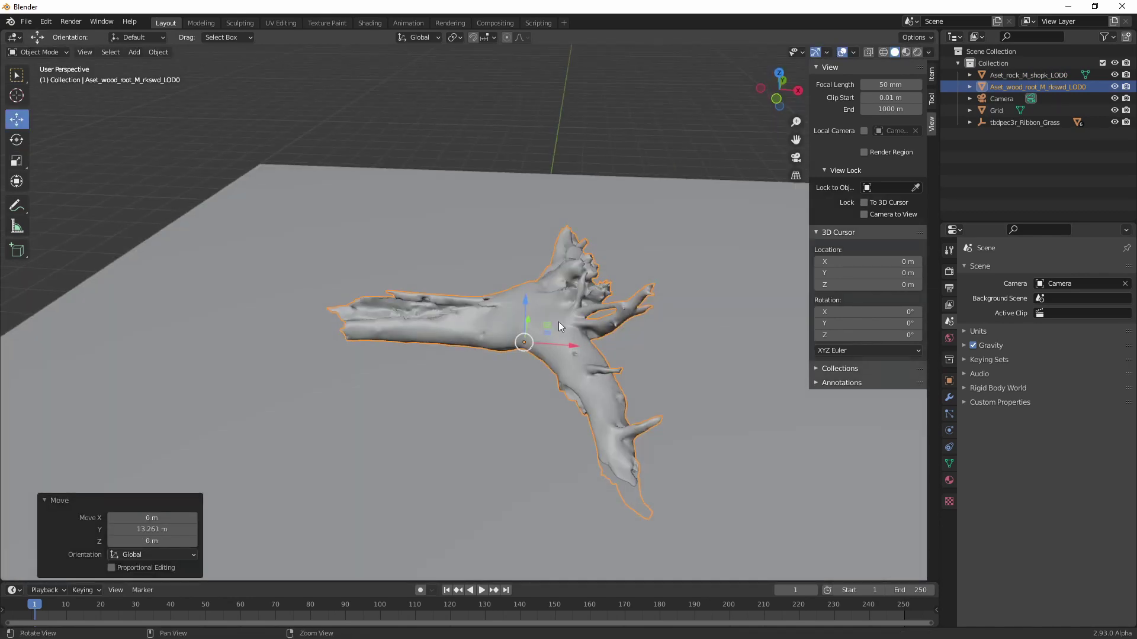
pyautogui.keyDown('alt'); pyautogui.moveTo(599, 342); pyautogui.dragTo(471, 290, button='middle'); pyautogui.keyUp('alt')
pyautogui.keyDown('alt'); pyautogui.moveTo(471, 290); pyautogui.dragTo(374, 374, button='right'); pyautogui.keyUp('alt')
pyautogui.keyDown('alt'); pyautogui.moveTo(374, 373); pyautogui.dragTo(444, 325); pyautogui.keyUp('alt')
pyautogui.hotkey('shift', 'space')
pyautogui.press('r')
pyautogui.press('r')
pyautogui.press('r')
pyautogui.click(436, 292)
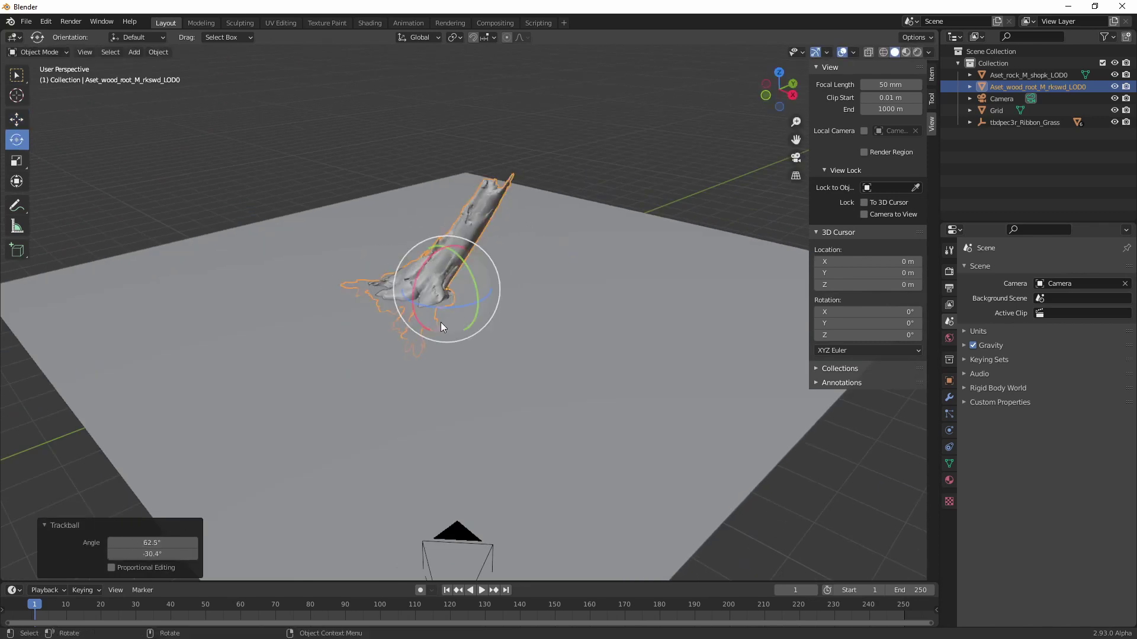
# Step: Refine the root's tilt with about -17.9° around global X and a trackball rotation of about 5.2° and 9.7°
pyautogui.moveTo(444, 260); pyautogui.dragTo(458, 275)
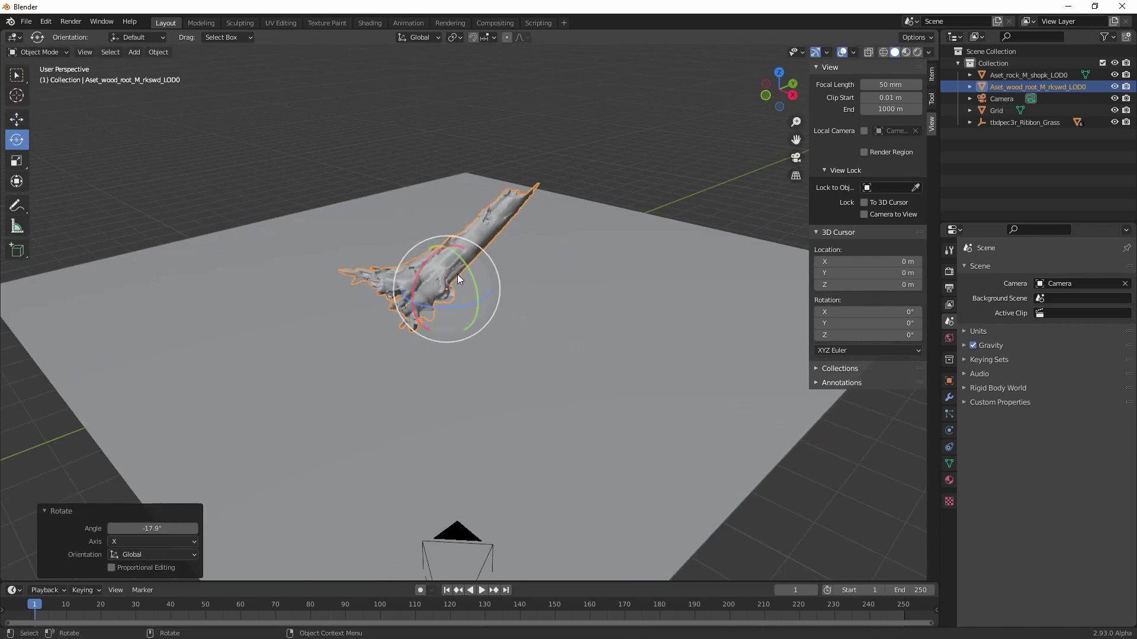
pyautogui.press('r')
pyautogui.press('r')
pyautogui.click(498, 296)
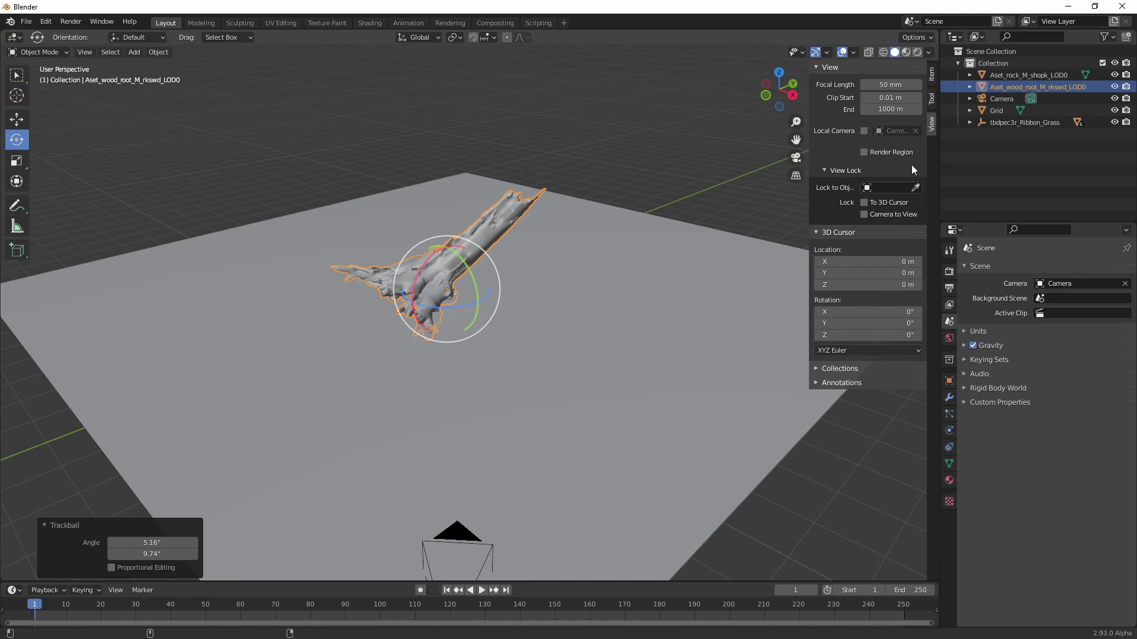
# Step: Split the 3D viewport vertically into two and show the camera view in the second one
pyautogui.rightClick(939, 196)
pyautogui.click(936, 196)
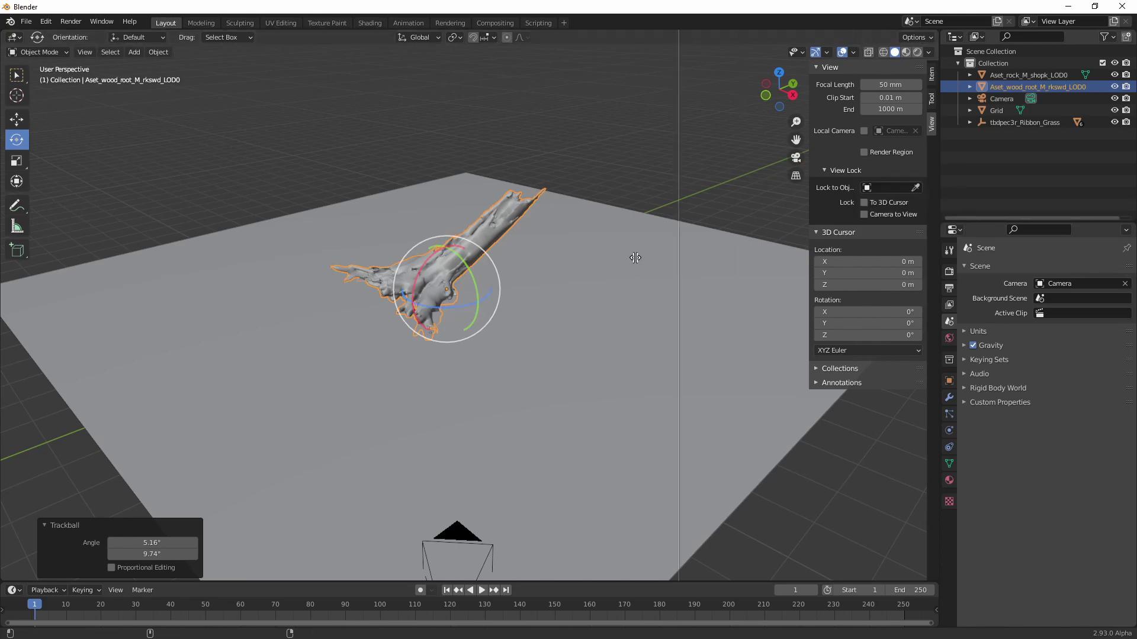
pyautogui.click(507, 201)
pyautogui.click(796, 157)
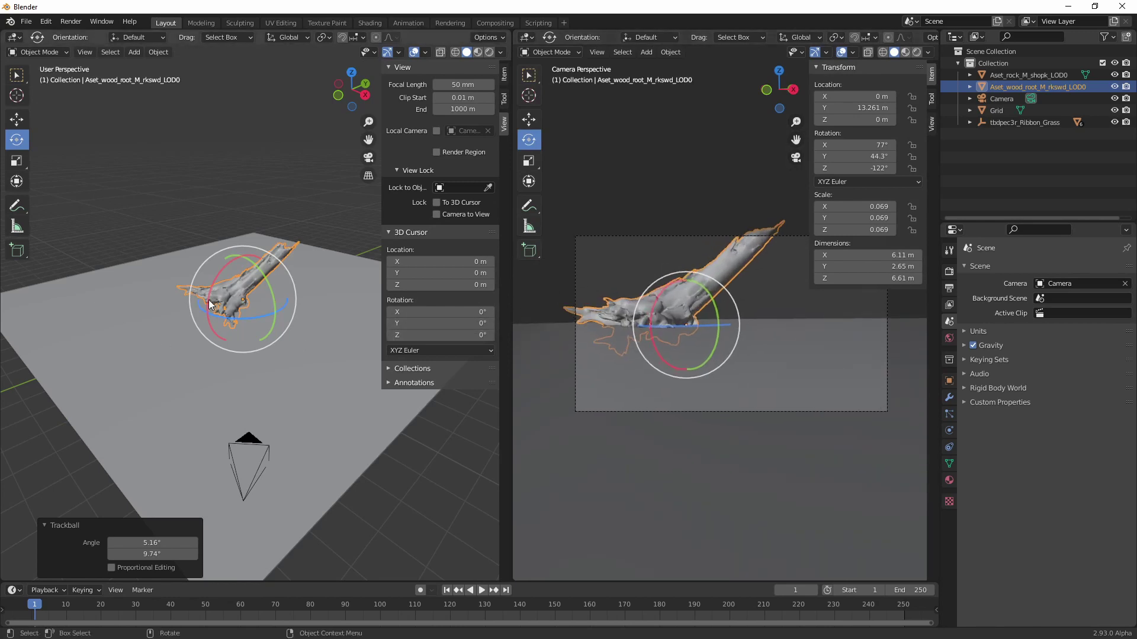
# Step: Scale the wood root down slightly so it fits inside the camera frame
pyautogui.hotkey('shift', 'space')
pyautogui.press('s')
pyautogui.moveTo(286, 294); pyautogui.dragTo(279, 300)
# Step: Raise the camera about 0.47 m along the Z axis
pyautogui.click(261, 447)
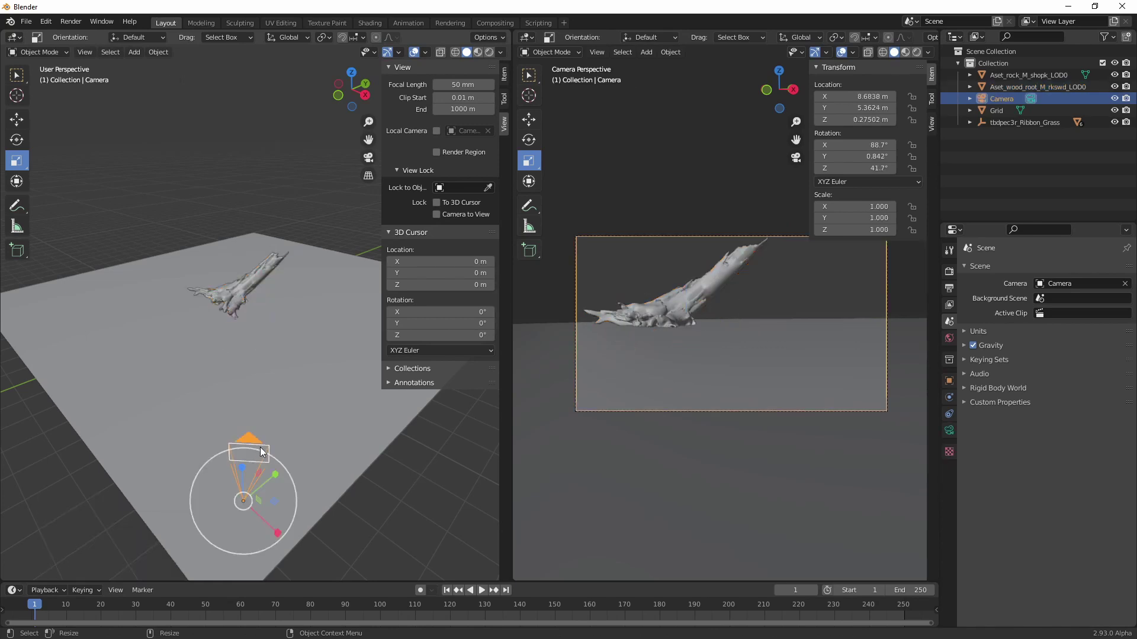
pyautogui.hotkey('shift', 'space')
pyautogui.press('g')
pyautogui.moveTo(261, 449); pyautogui.dragTo(199, 413, button='middle')
pyautogui.keyDown('shift'); pyautogui.moveTo(199, 412); pyautogui.dragTo(232, 357, button='middle'); pyautogui.keyUp('shift')
pyautogui.press('g')
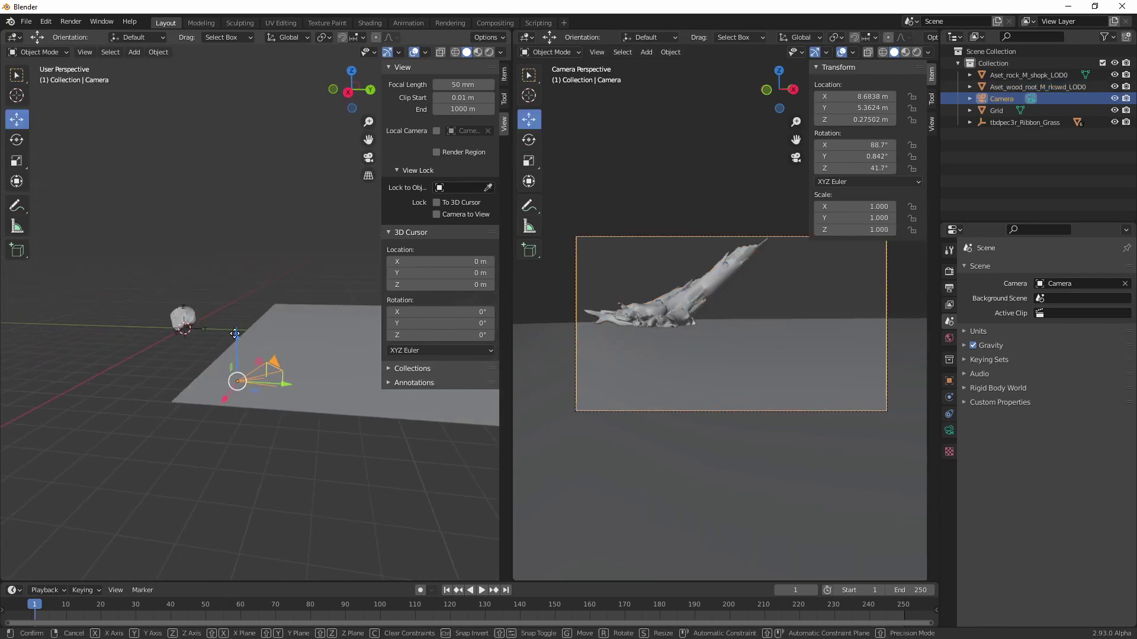
pyautogui.press('z')
pyautogui.click(236, 326)
# Step: Set the transform orientation to Local and tilt the camera about 3.6° around its local X axis
pyautogui.hotkey('shift', 'space')
pyautogui.press('r')
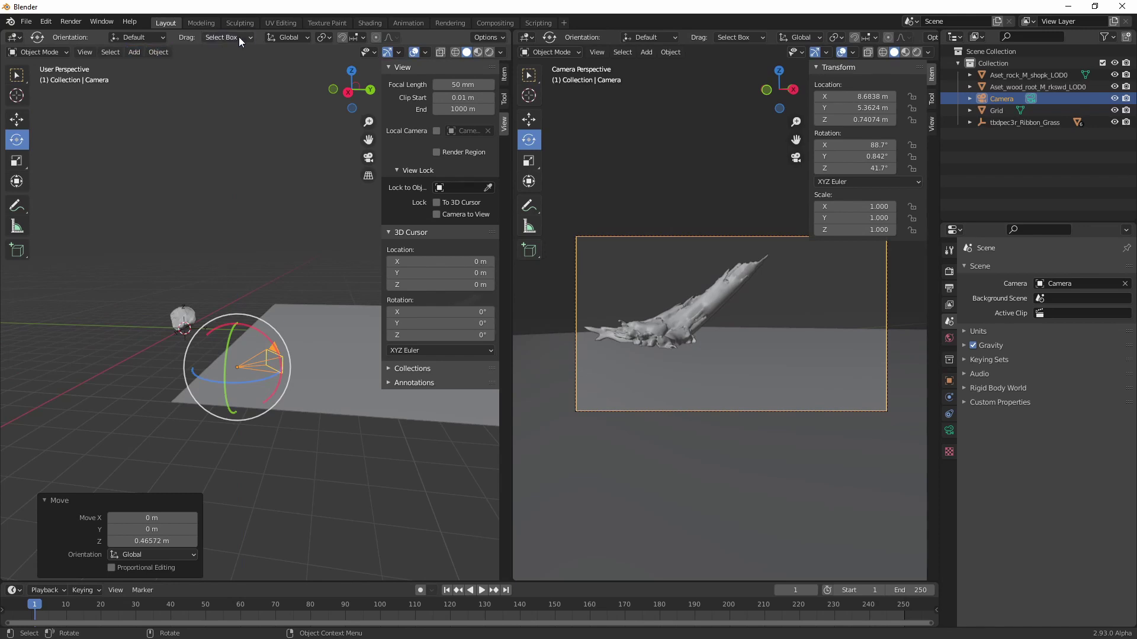
pyautogui.click(288, 37)
pyautogui.click(283, 92)
pyautogui.moveTo(237, 375); pyautogui.dragTo(204, 338, button='middle')
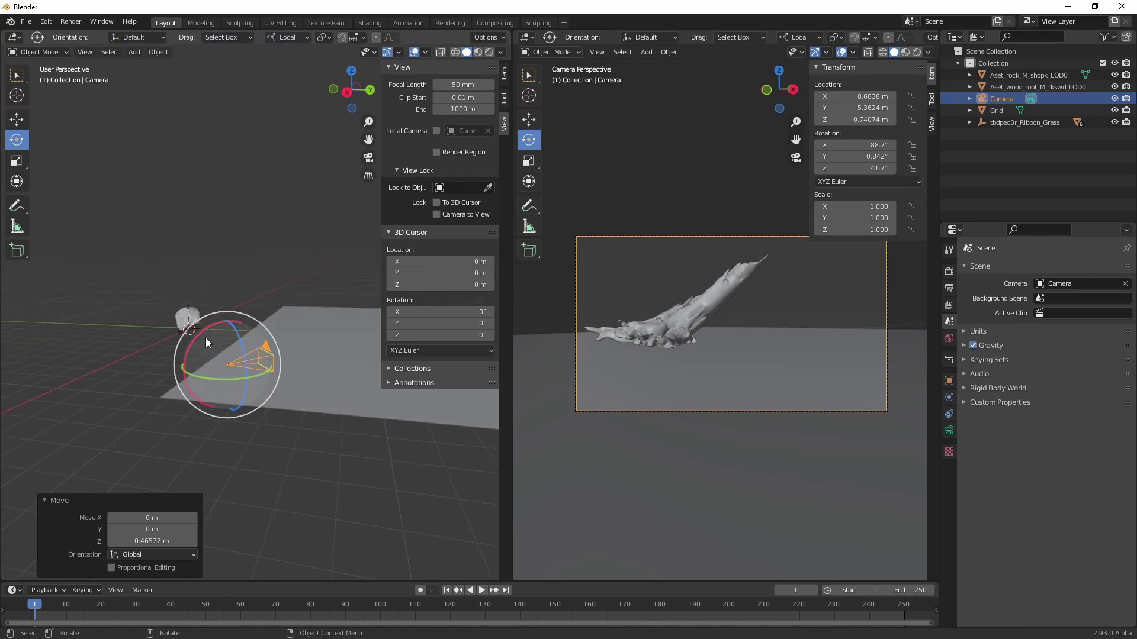
pyautogui.moveTo(194, 340); pyautogui.dragTo(191, 343)
# Step: Move the camera closer to the root, about -0.31 m on local Y, -1.67 m on local Z and -0.06 m on local X
pyautogui.hotkey('shift', 'space')
pyautogui.press('g')
pyautogui.keyDown('shift'); pyautogui.moveTo(222, 376); pyautogui.dragTo(145, 374, button='middle'); pyautogui.keyUp('shift')
pyautogui.press('g')
pyautogui.hotkey('shift', 'x')
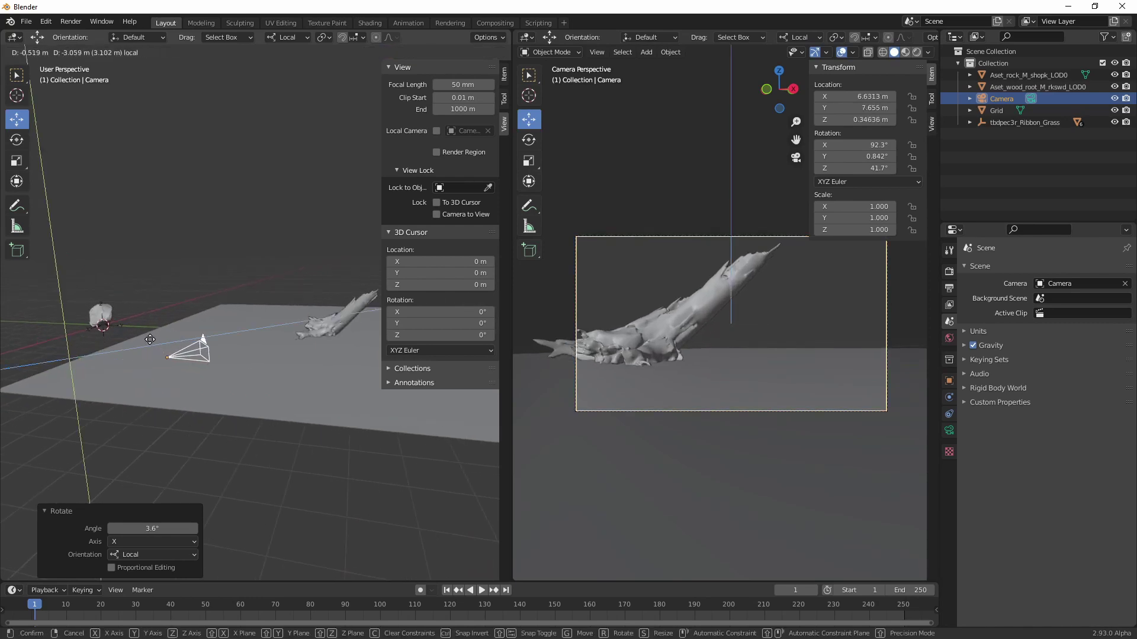
pyautogui.moveTo(113, 341); pyautogui.dragTo(117, 342)
pyautogui.moveTo(190, 354); pyautogui.dragTo(276, 385, button='middle')
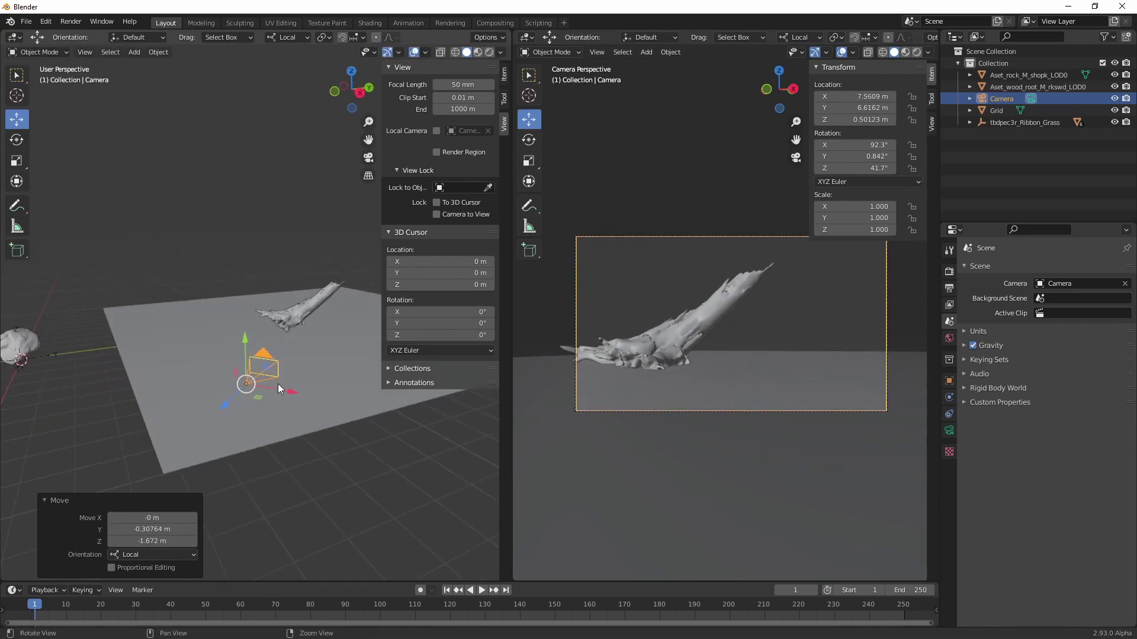
pyautogui.moveTo(281, 391)
pyautogui.mouseDown()
pyautogui.moveTo(259, 395)
pyautogui.moveTo(286, 388)
pyautogui.mouseUp()
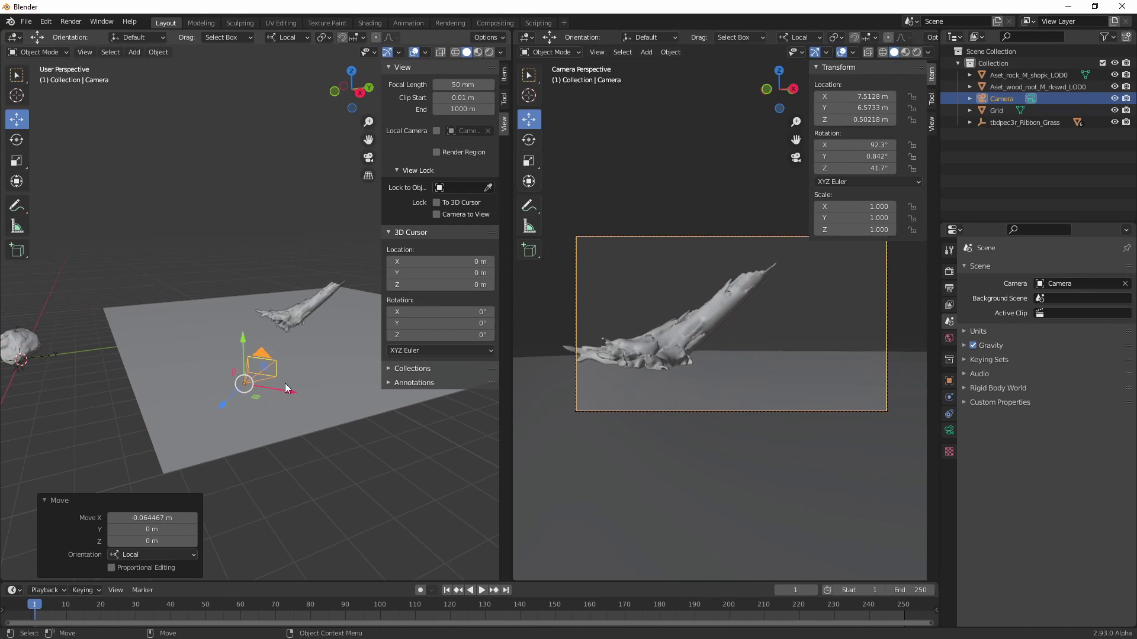
# Step: Select the ground grid and switch it to Sculpt Mode
pyautogui.click(317, 357)
pyautogui.moveTo(244, 346); pyautogui.dragTo(260, 312, button='middle')
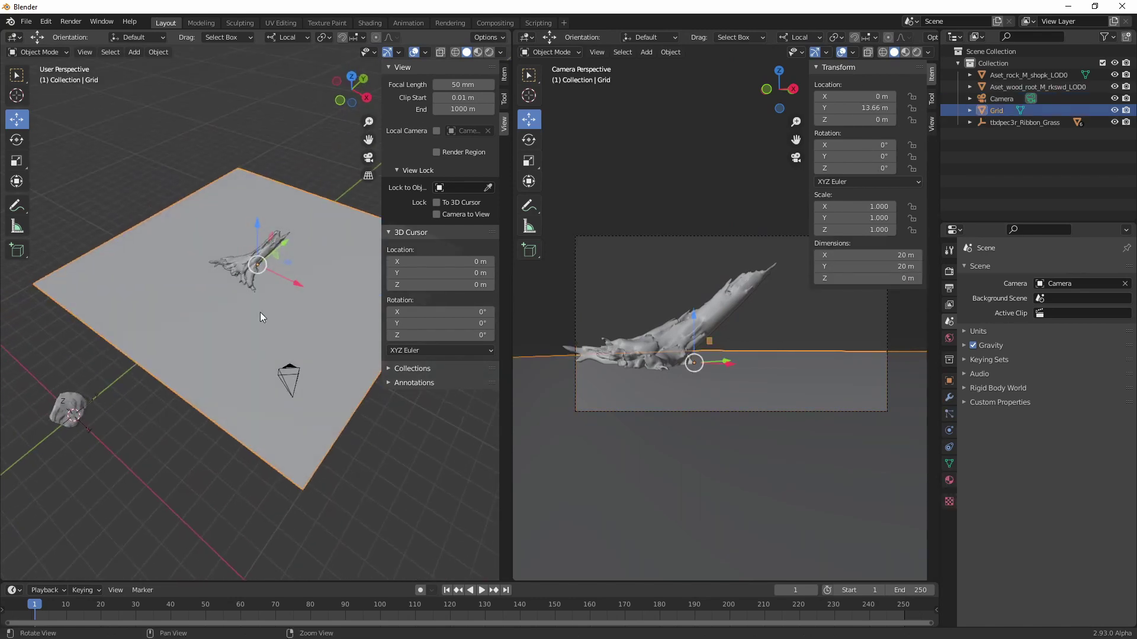
pyautogui.scroll(5, 225, 303)
pyautogui.scroll(-2, 208, 315)
pyautogui.scroll(3, 195, 393)
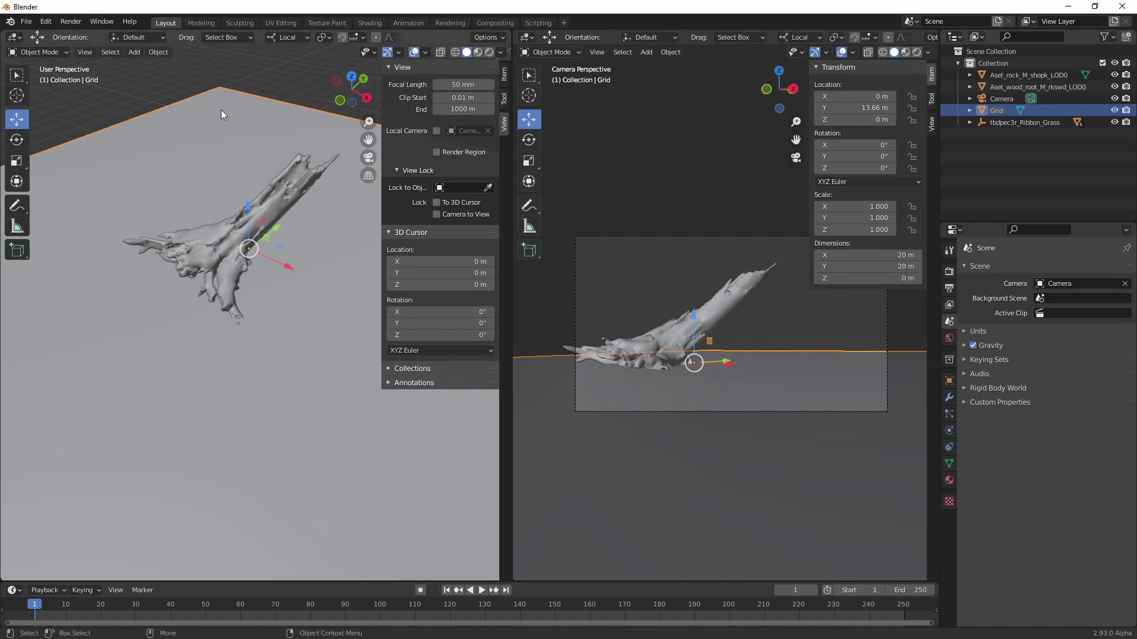
pyautogui.click(42, 54)
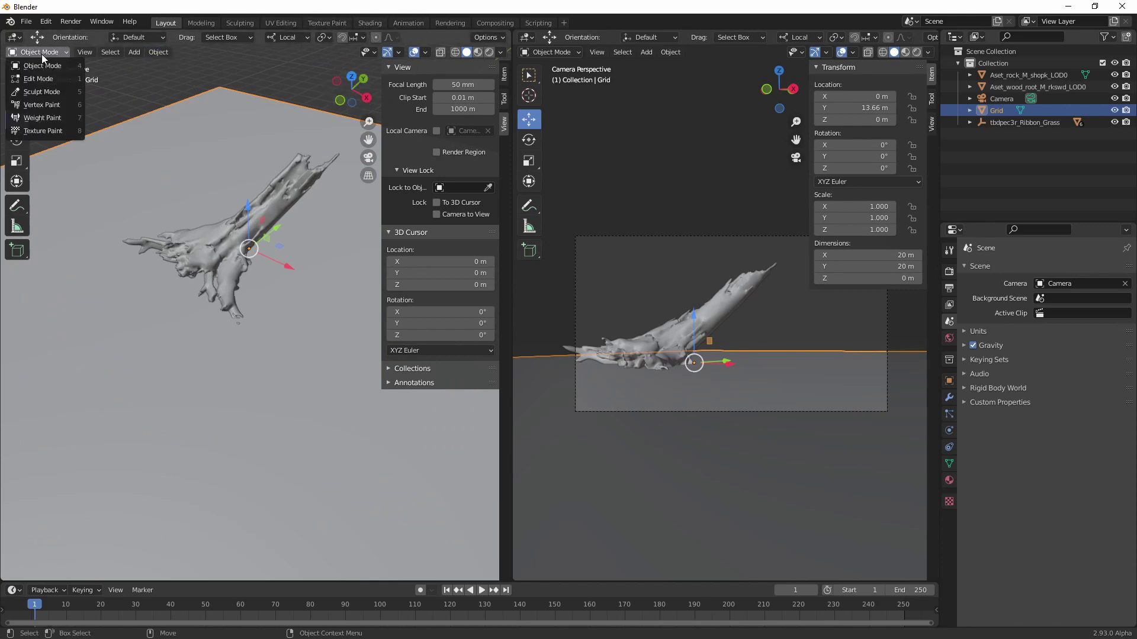
pyautogui.click(44, 92)
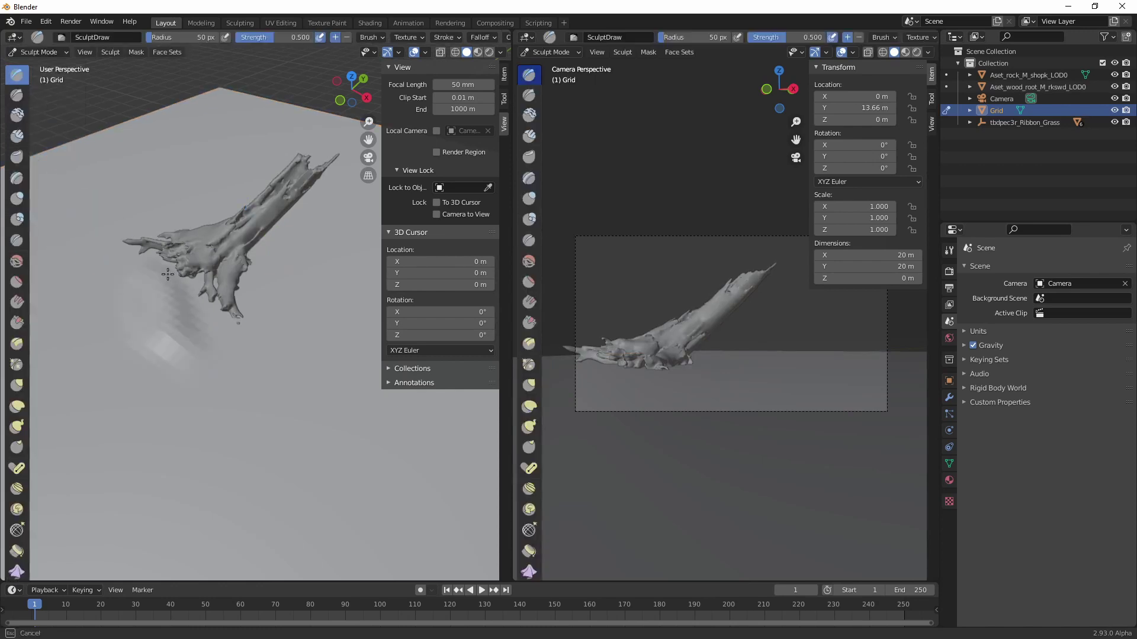
# Step: Sculpt small raised bumps in the ground around the base of the root with the 50 px Draw brush
pyautogui.moveTo(135, 281); pyautogui.dragTo(63, 249)
pyautogui.keyDown('shift'); pyautogui.moveTo(89, 337); pyautogui.dragTo(135, 355, button='middle'); pyautogui.keyUp('shift')
pyautogui.scroll(-3, 135, 355)
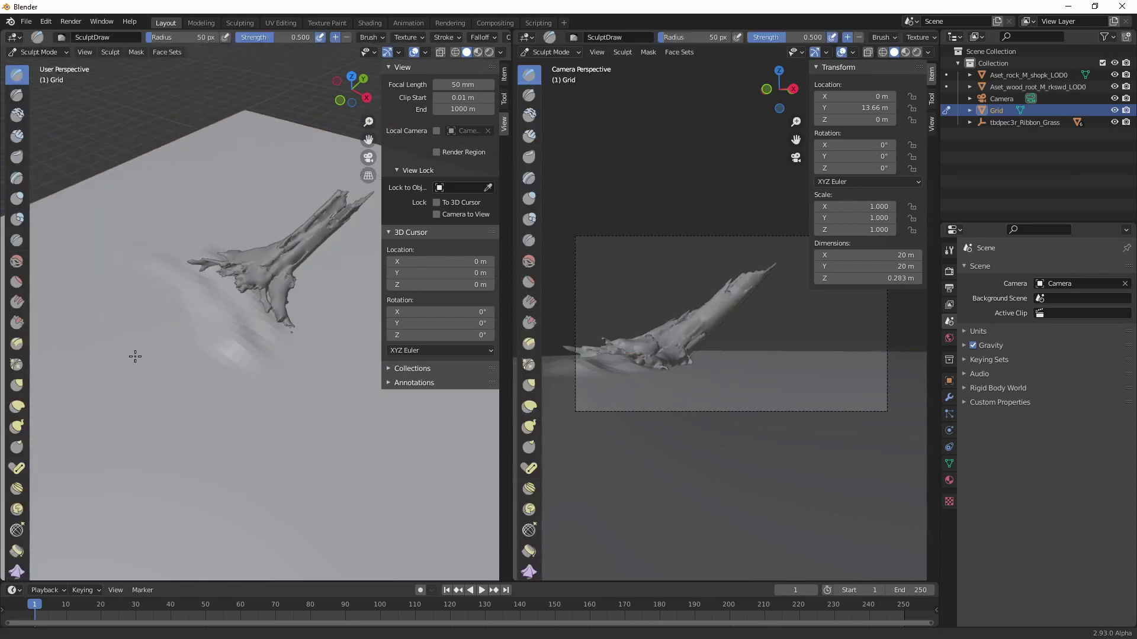
pyautogui.moveTo(201, 339)
pyautogui.mouseDown()
pyautogui.moveTo(190, 276)
pyautogui.moveTo(186, 350)
pyautogui.moveTo(172, 337)
pyautogui.moveTo(189, 347)
pyautogui.moveTo(145, 345)
pyautogui.moveTo(193, 432)
pyautogui.moveTo(174, 376)
pyautogui.mouseUp()
# Step: Set the brush radius to 124 px and raise a large mound beside the root and low hills along the grid's far edge
pyautogui.press('f')
pyautogui.click(219, 339)
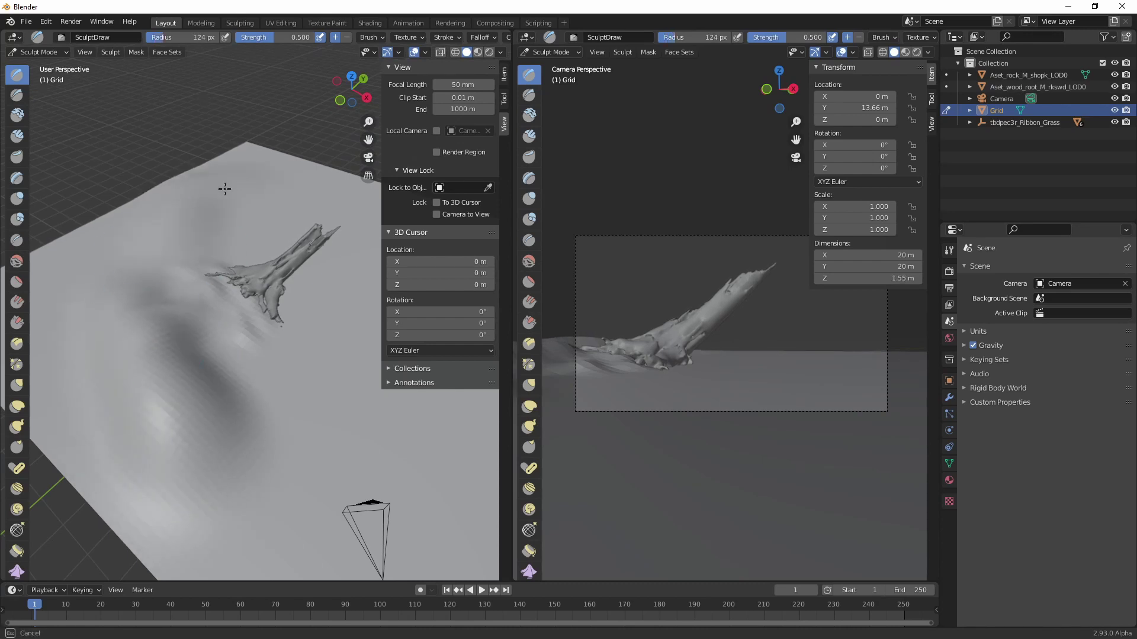
pyautogui.moveTo(224, 189); pyautogui.dragTo(280, 202)
pyautogui.keyDown('shift'); pyautogui.moveTo(279, 208); pyautogui.dragTo(216, 225, button='middle'); pyautogui.keyUp('shift')
pyautogui.moveTo(230, 224)
pyautogui.mouseDown()
pyautogui.moveTo(329, 238)
pyautogui.moveTo(343, 223)
pyautogui.mouseUp()
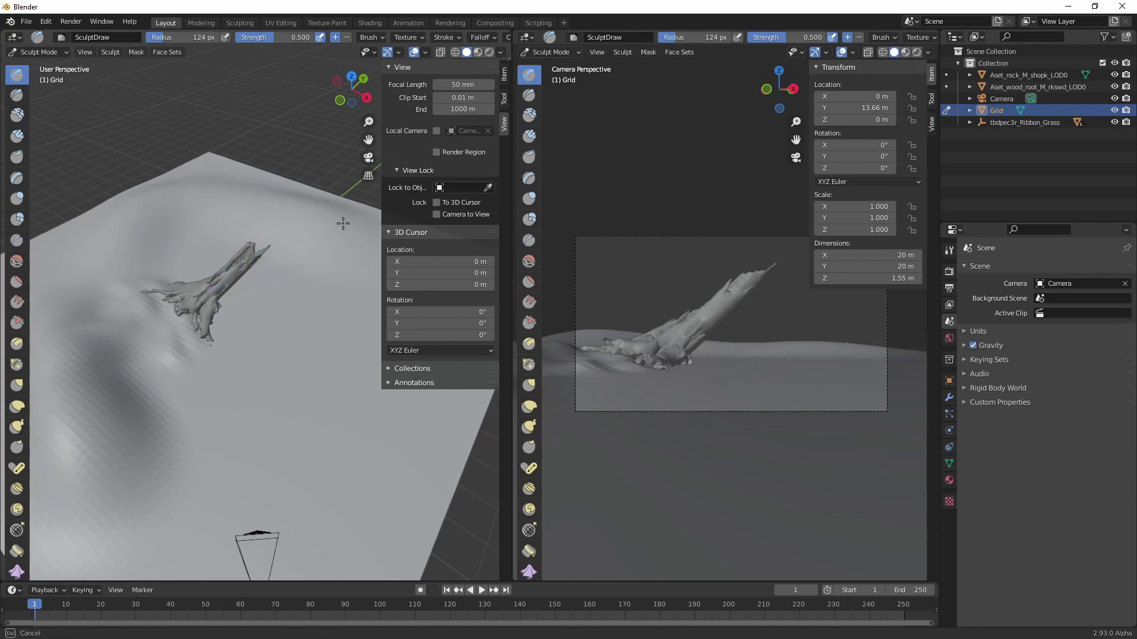
pyautogui.moveTo(249, 177)
pyautogui.mouseDown()
pyautogui.moveTo(204, 165)
pyautogui.moveTo(268, 180)
pyautogui.mouseUp()
pyautogui.keyDown('shift'); pyautogui.moveTo(197, 208); pyautogui.dragTo(182, 206, button='middle'); pyautogui.keyUp('shift')
# Step: Build up a taller hill on the ground behind the root, on the side its trunk points to
pyautogui.moveTo(208, 229)
pyautogui.mouseDown()
pyautogui.moveTo(330, 237)
pyautogui.moveTo(349, 249)
pyautogui.mouseUp()
pyautogui.moveTo(282, 244); pyautogui.dragTo(315, 319)
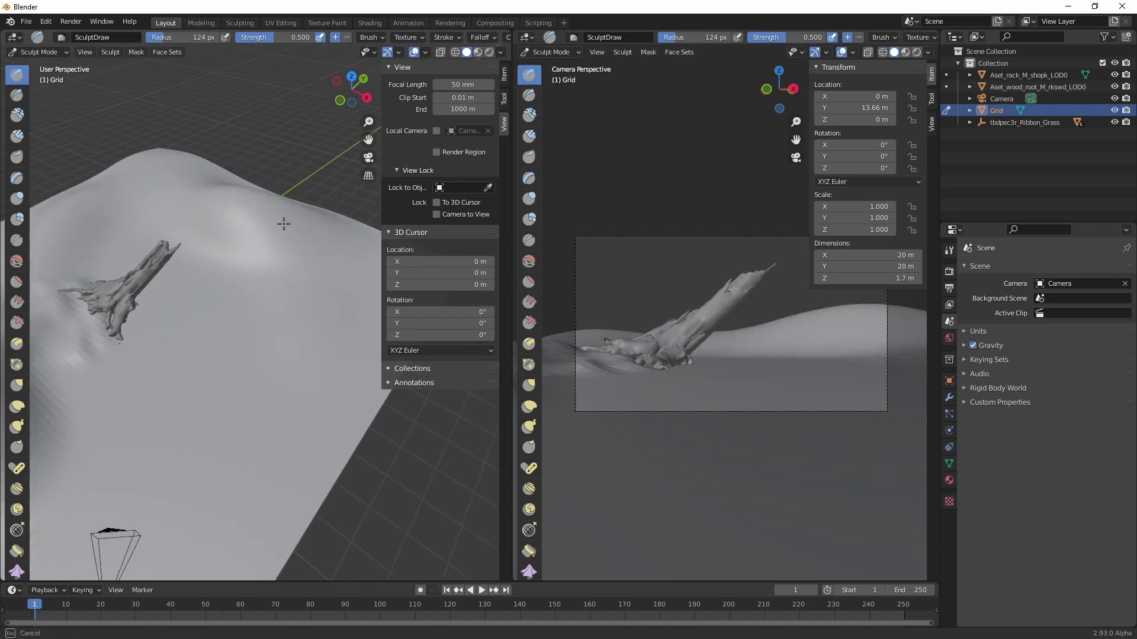
pyautogui.moveTo(282, 221)
pyautogui.mouseDown()
pyautogui.moveTo(338, 307)
pyautogui.moveTo(304, 233)
pyautogui.moveTo(330, 241)
pyautogui.mouseUp()
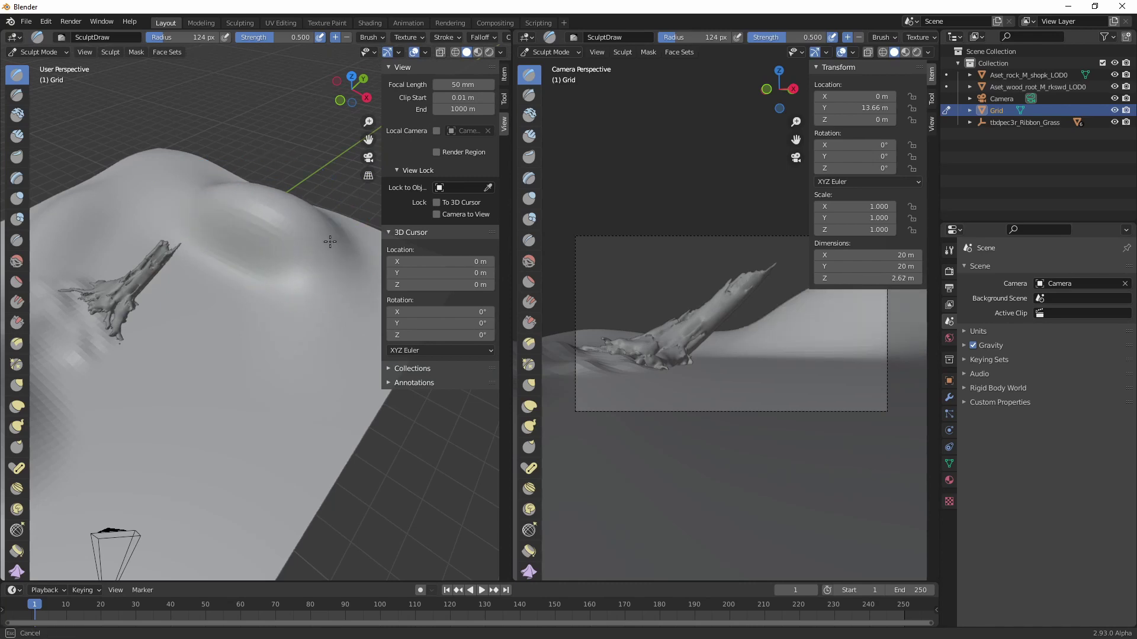
# Step: Switch to the Clay brush and sculpt uneven relief on the hill's slope and the open ground beside the root
pyautogui.click(19, 116)
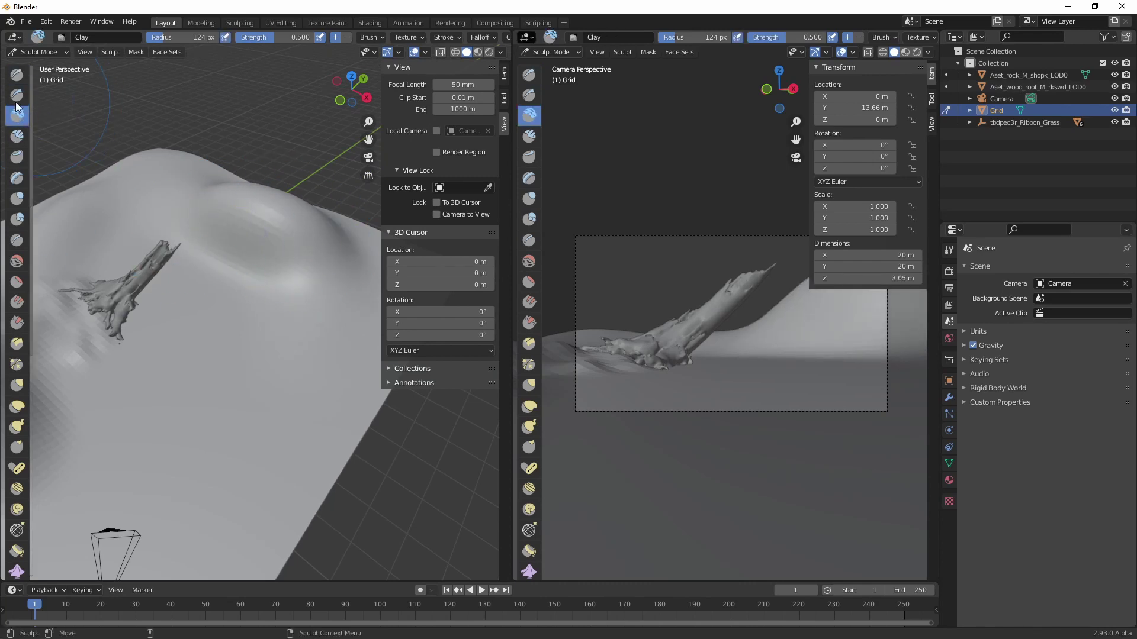
pyautogui.moveTo(299, 250); pyautogui.dragTo(294, 275)
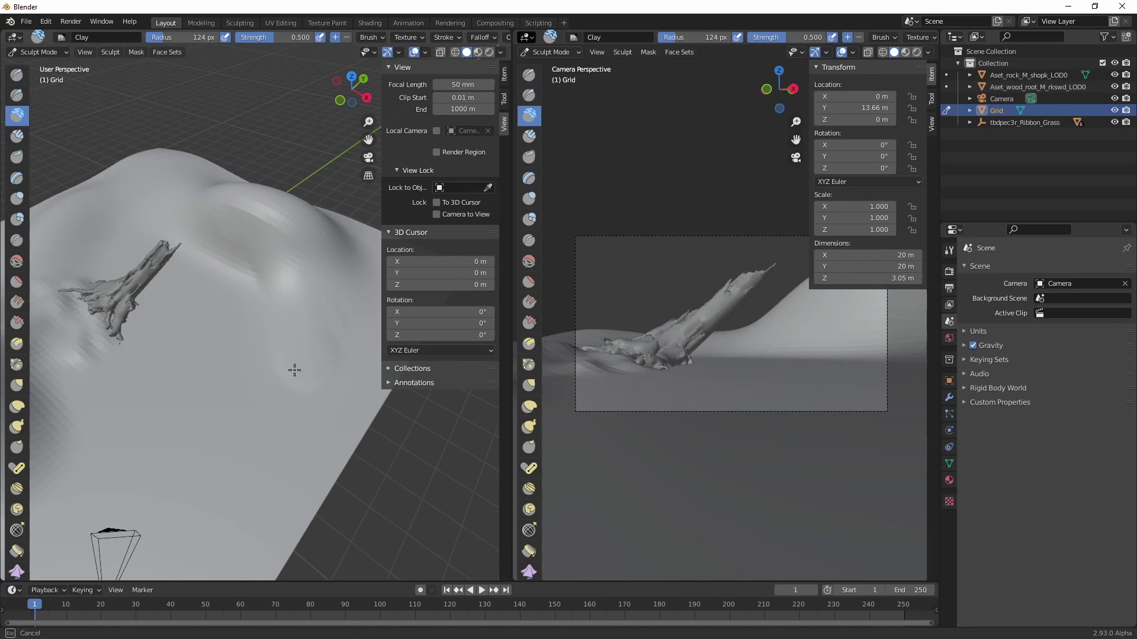
pyautogui.moveTo(188, 375)
pyautogui.mouseDown()
pyautogui.moveTo(203, 376)
pyautogui.moveTo(190, 330)
pyautogui.moveTo(172, 385)
pyautogui.moveTo(198, 317)
pyautogui.mouseUp()
pyautogui.moveTo(200, 242); pyautogui.dragTo(227, 374)
pyautogui.moveTo(227, 373)
pyautogui.keyDown('alt'); pyautogui.mouseDown()
pyautogui.moveTo(221, 320)
pyautogui.moveTo(276, 347)
pyautogui.moveTo(259, 340)
pyautogui.moveTo(217, 351)
pyautogui.moveTo(260, 290)
pyautogui.moveTo(246, 337)
pyautogui.mouseUp(); pyautogui.keyUp('alt')
# Step: Flatten the tall hill beyond the root's tip into a low rise with Clay strokes
pyautogui.moveTo(287, 247)
pyautogui.mouseDown()
pyautogui.moveTo(311, 230)
pyautogui.moveTo(292, 297)
pyautogui.moveTo(292, 383)
pyautogui.moveTo(269, 424)
pyautogui.mouseUp()
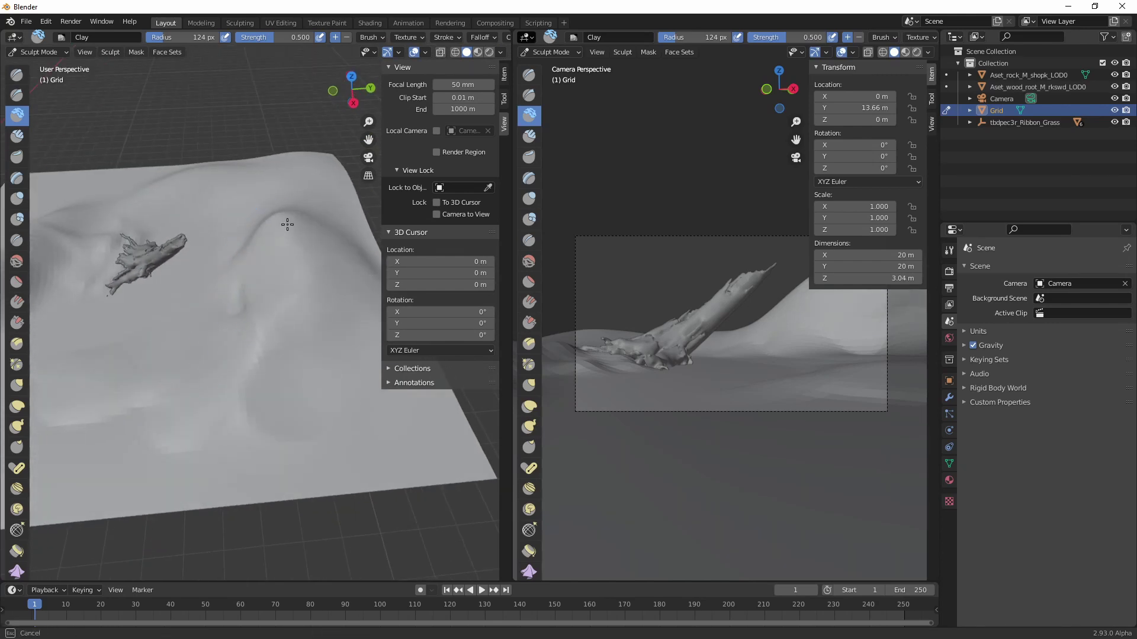
pyautogui.moveTo(264, 229)
pyautogui.mouseDown()
pyautogui.moveTo(325, 215)
pyautogui.moveTo(295, 213)
pyautogui.moveTo(274, 279)
pyautogui.moveTo(292, 242)
pyautogui.moveTo(342, 302)
pyautogui.moveTo(239, 279)
pyautogui.mouseUp()
pyautogui.keyDown('alt'); pyautogui.moveTo(292, 257); pyautogui.dragTo(279, 318, button='middle'); pyautogui.keyUp('alt')
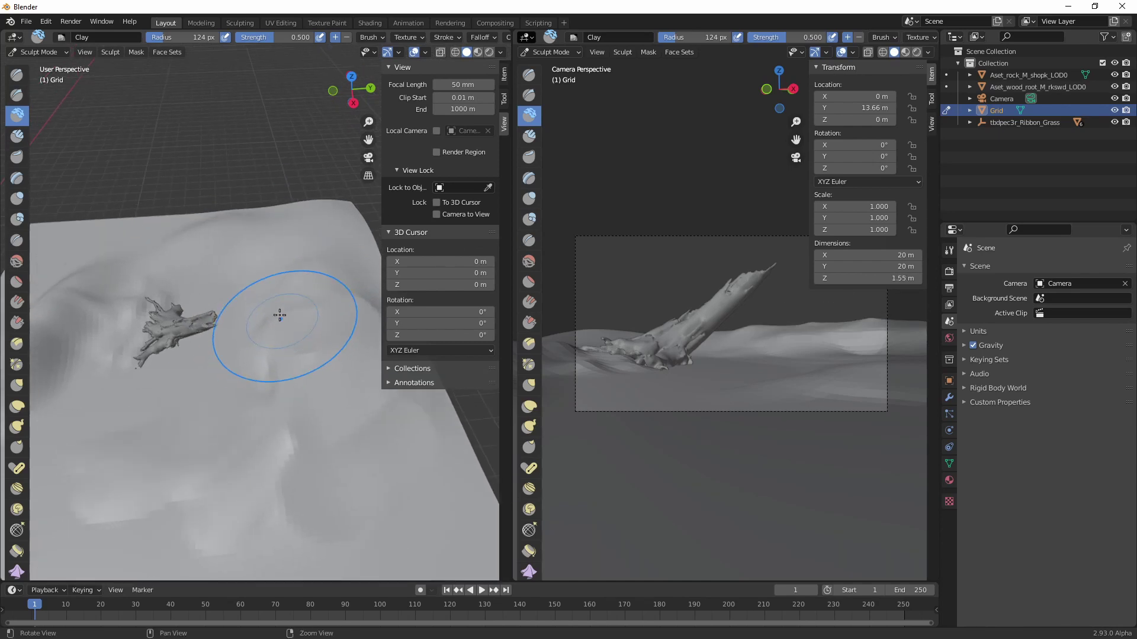
pyautogui.keyDown('alt'); pyautogui.moveTo(206, 327); pyautogui.dragTo(257, 309); pyautogui.keyUp('alt')
pyautogui.keyDown('alt'); pyautogui.moveTo(249, 310); pyautogui.dragTo(369, 240, button='middle'); pyautogui.keyUp('alt')
# Step: Reshape the mound beside the root's base and the ground between root and camera with Clay strokes
pyautogui.moveTo(181, 267)
pyautogui.mouseDown()
pyautogui.moveTo(118, 335)
pyautogui.moveTo(121, 296)
pyautogui.moveTo(76, 421)
pyautogui.moveTo(128, 394)
pyautogui.mouseUp()
pyautogui.keyDown('alt'); pyautogui.moveTo(71, 486); pyautogui.dragTo(152, 393, button='middle'); pyautogui.keyUp('alt')
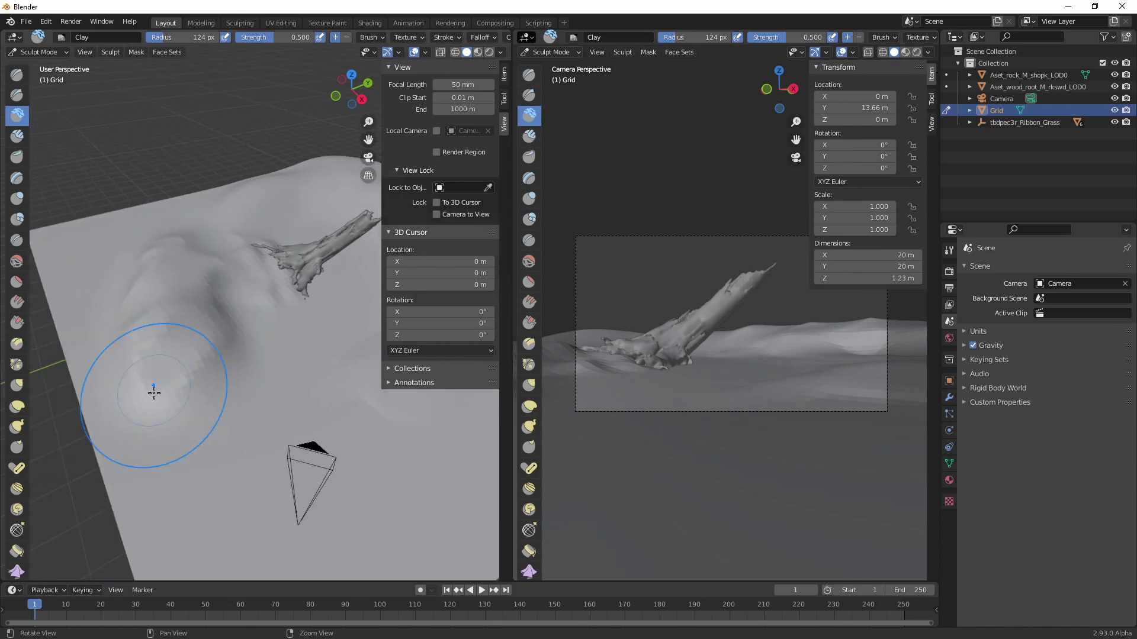
pyautogui.keyDown('alt'); pyautogui.moveTo(152, 393); pyautogui.dragTo(180, 357); pyautogui.keyUp('alt')
pyautogui.moveTo(256, 300); pyautogui.dragTo(241, 402)
pyautogui.moveTo(296, 335)
pyautogui.keyDown('alt'); pyautogui.mouseDown()
pyautogui.moveTo(208, 371)
pyautogui.moveTo(203, 422)
pyautogui.mouseUp(); pyautogui.keyUp('alt')
pyautogui.moveTo(276, 313)
pyautogui.mouseDown()
pyautogui.moveTo(275, 326)
pyautogui.moveTo(246, 287)
pyautogui.moveTo(264, 328)
pyautogui.mouseUp()
pyautogui.moveTo(260, 359); pyautogui.dragTo(295, 348, button='middle')
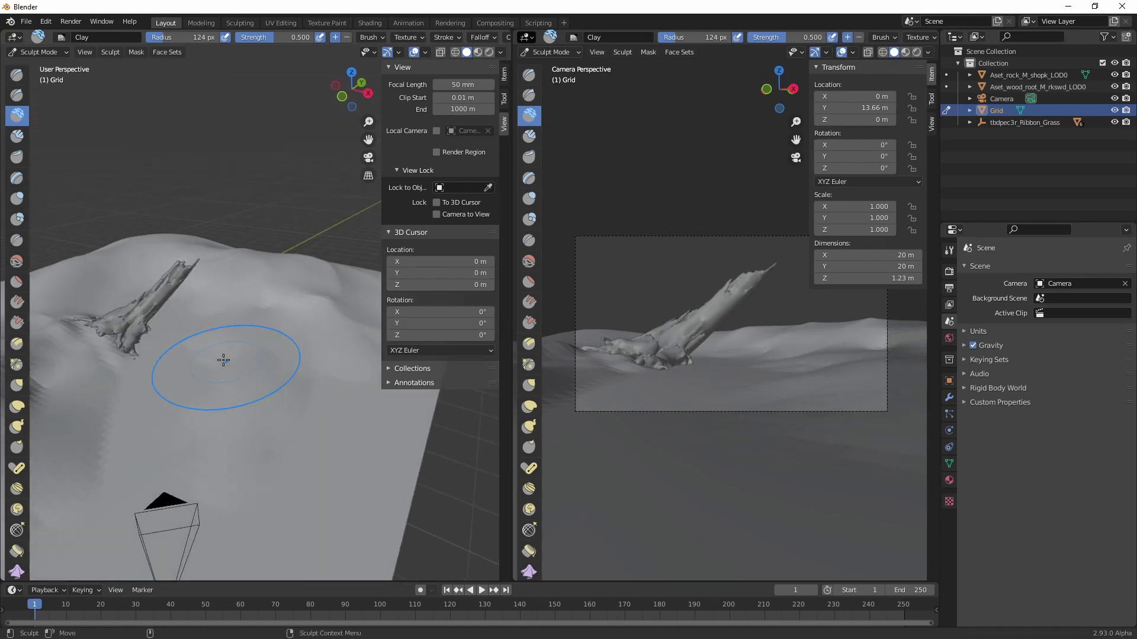
# Step: Return to Object Mode and select the rock asset instead of the ground grid
pyautogui.hotkey('ctrl', 'Tab')
pyautogui.moveTo(157, 402)
pyautogui.keyDown('shift'); pyautogui.mouseDown(button='middle')
pyautogui.moveTo(224, 361)
pyautogui.moveTo(278, 351)
pyautogui.moveTo(186, 382)
pyautogui.moveTo(177, 401)
pyautogui.mouseUp(button='middle'); pyautogui.keyUp('shift')
pyautogui.scroll(-3, 228, 361)
pyautogui.click(200, 351)
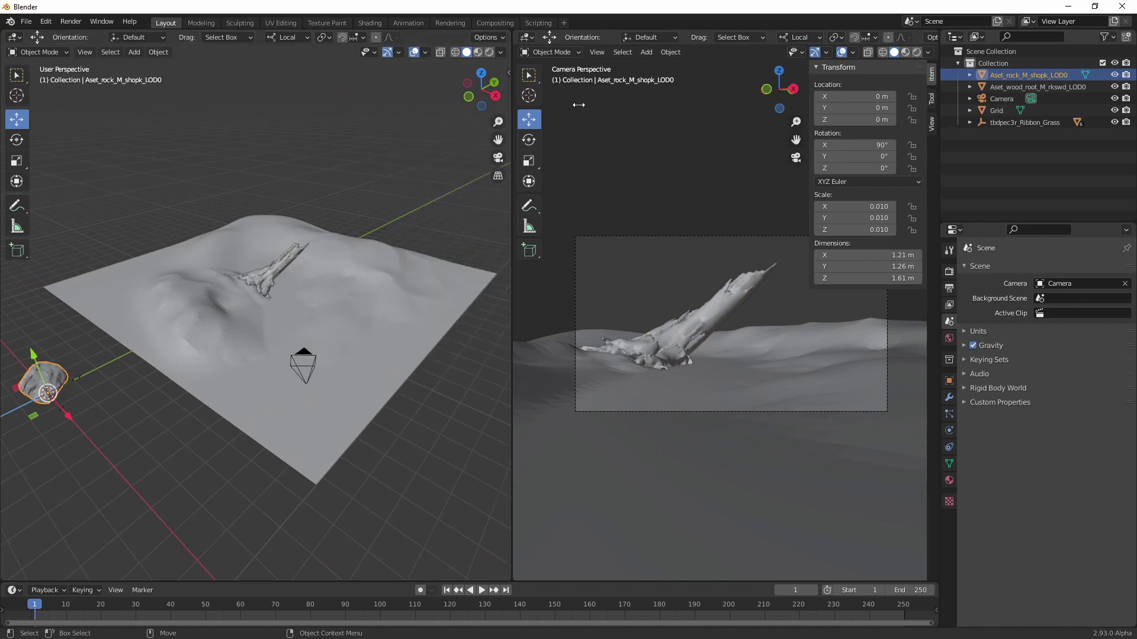
# Step: Collapse the perspective viewport's sidebar and display the enlarged camera view in Rendered shading
pyautogui.moveTo(381, 103); pyautogui.dragTo(506, 104)
pyautogui.scroll(3, 638, 326)
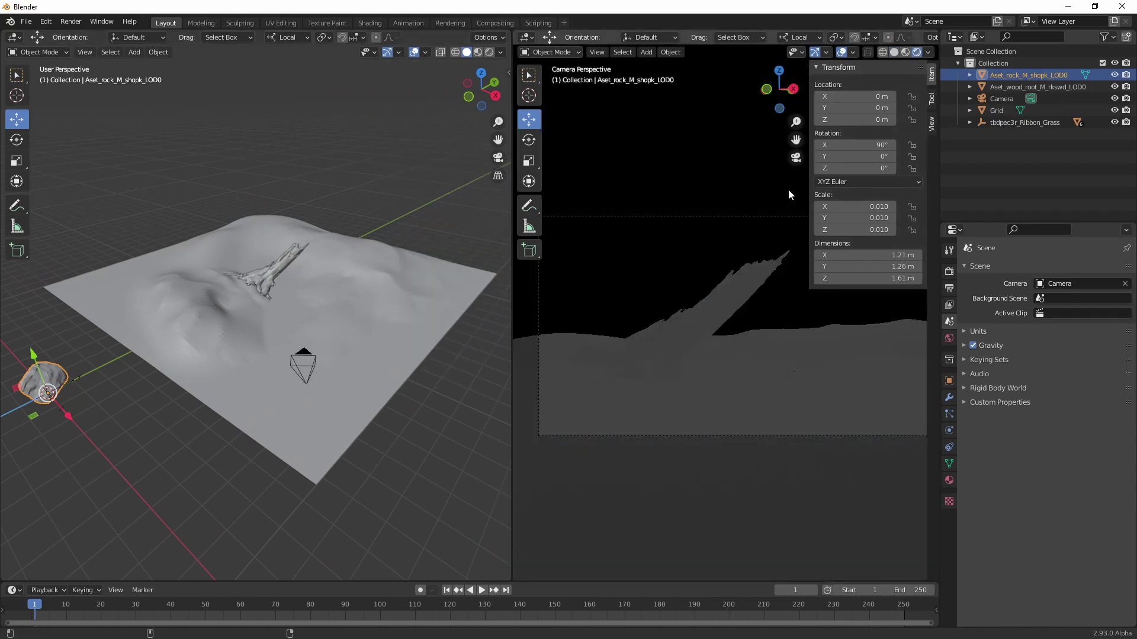
pyautogui.click(905, 52)
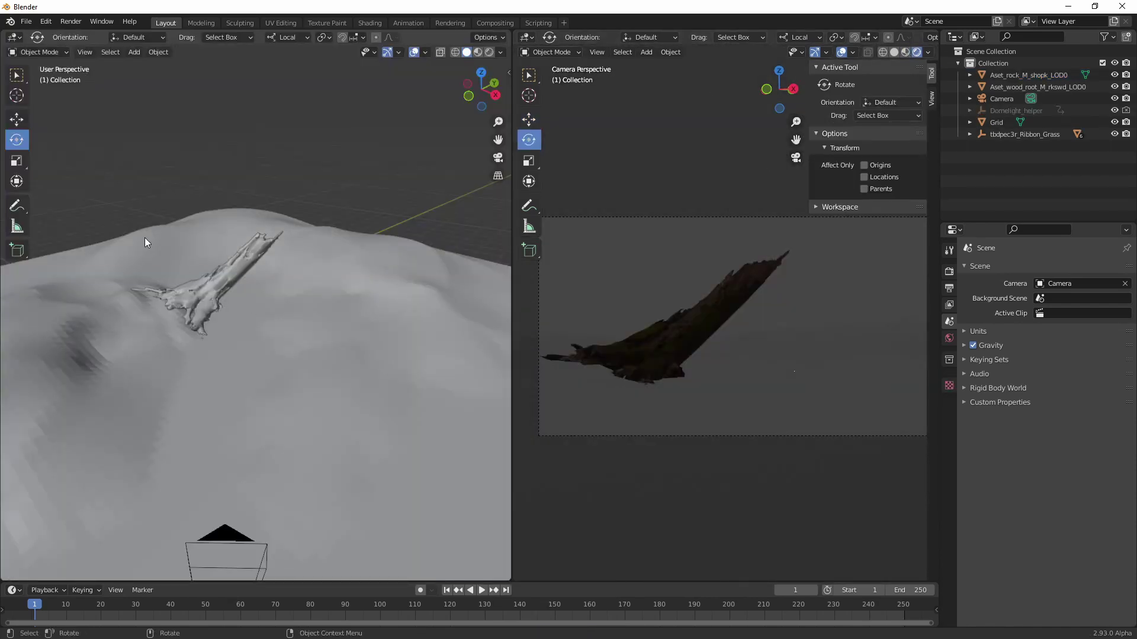
# Step: Turn the perspective viewport into a Shader Editor showing the World nodes
pyautogui.click(14, 38)
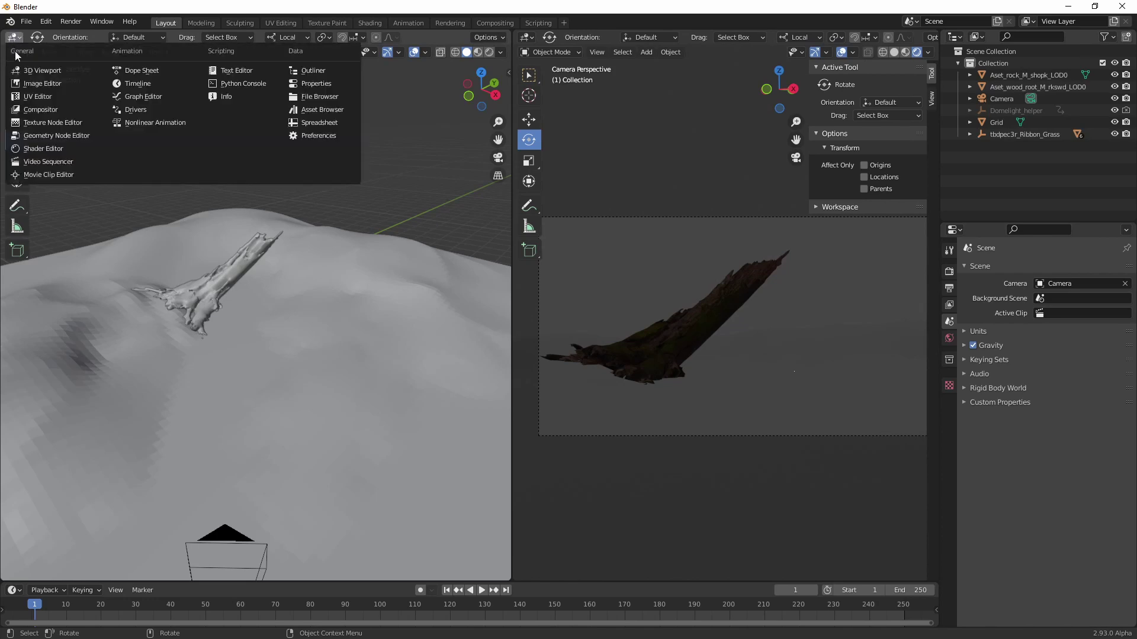
pyautogui.click(62, 153)
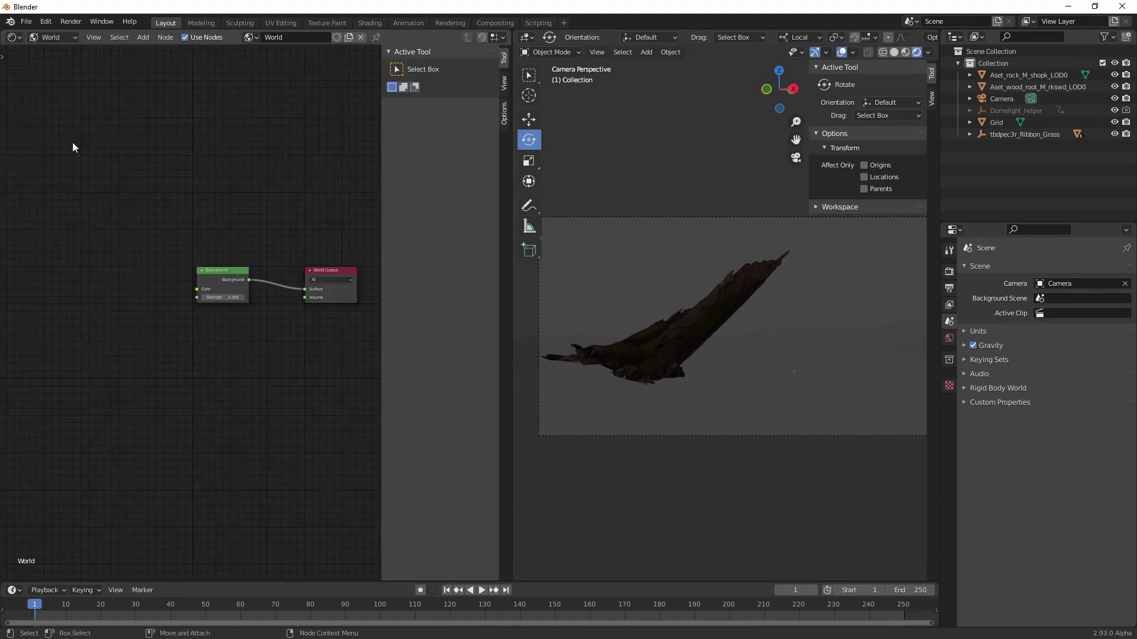
pyautogui.click(51, 37)
pyautogui.click(70, 68)
pyautogui.moveTo(110, 253); pyautogui.dragTo(128, 244, button='middle')
# Step: Add an Environment Texture node to the World and load sunflowers_8k.hdr into it
pyautogui.hotkey('shift', 'a')
pyautogui.write('senviro')
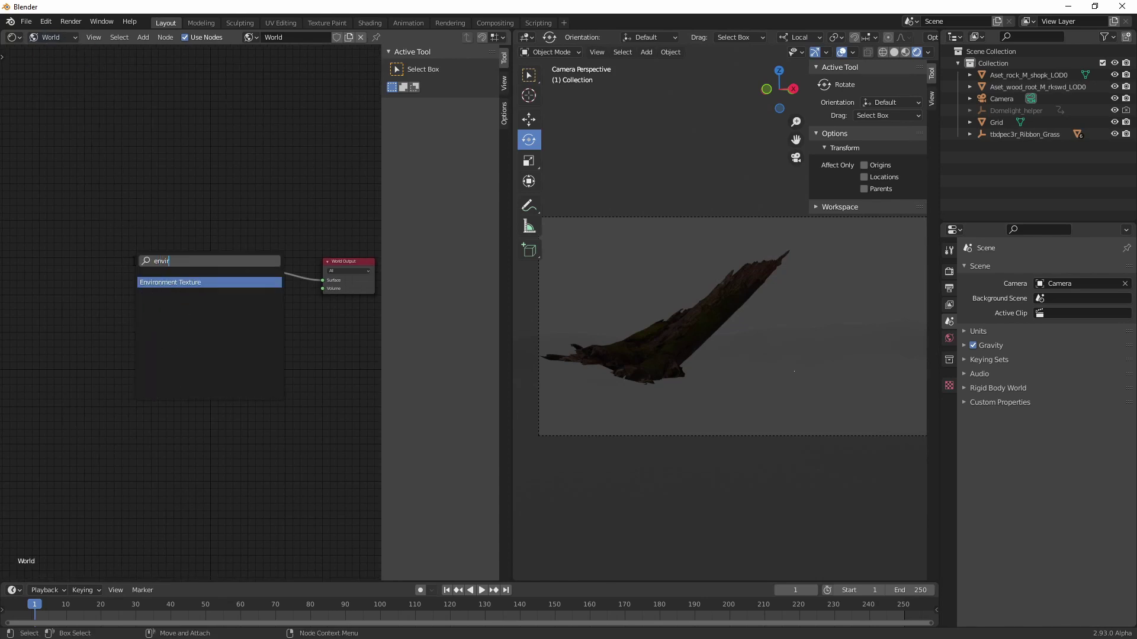
pyautogui.press('Return')
pyautogui.click(132, 261)
pyautogui.click(199, 290)
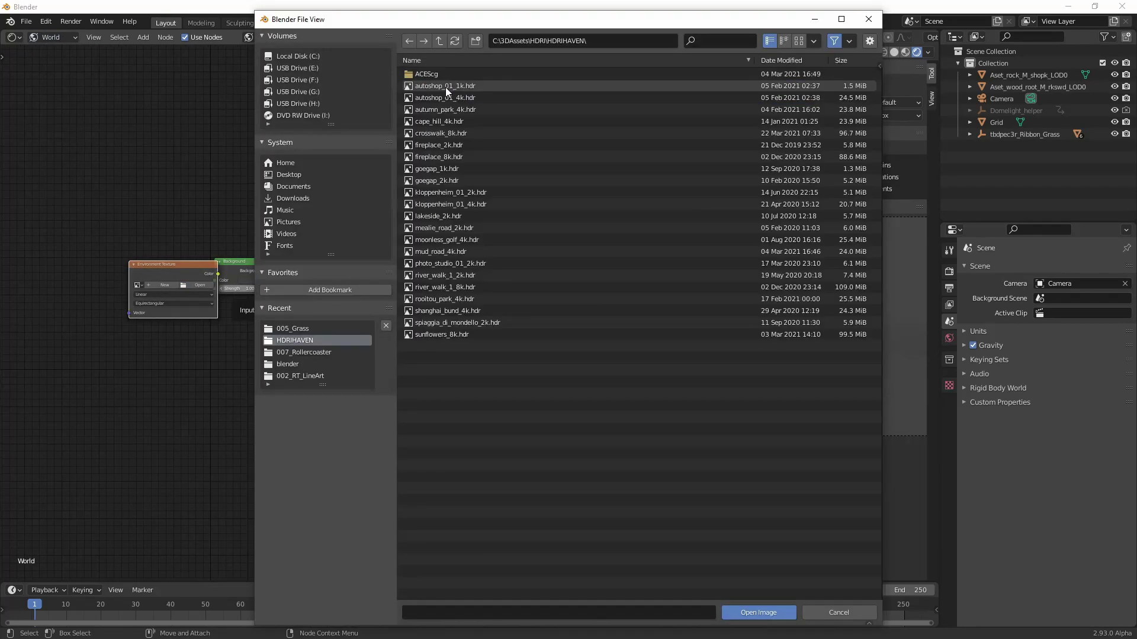
pyautogui.click(445, 334)
pyautogui.doubleClick(445, 334)
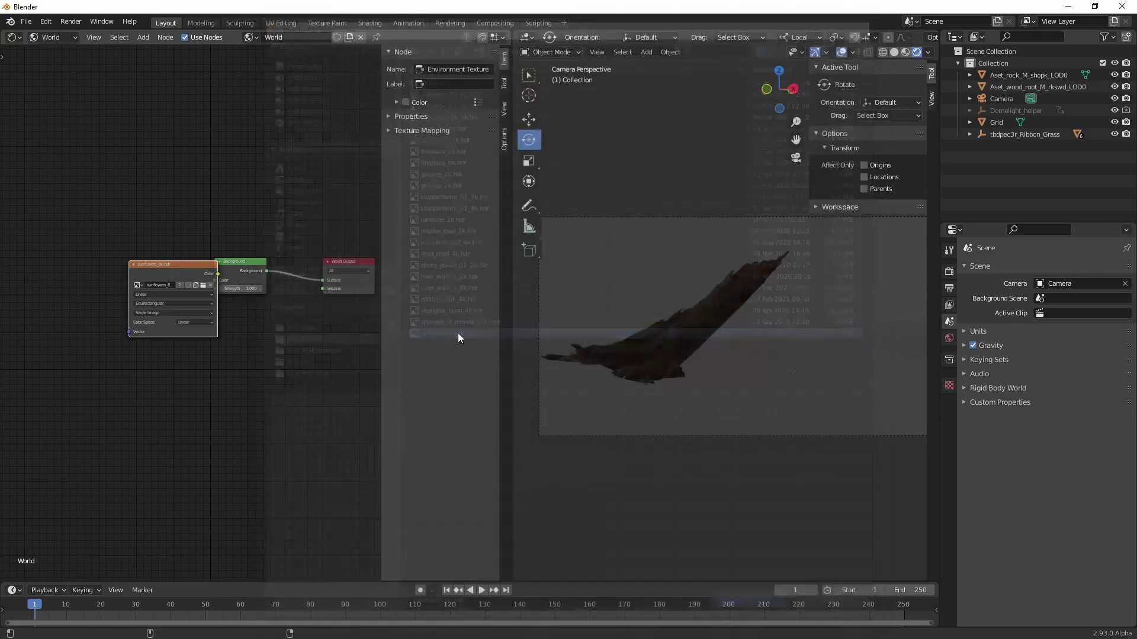
# Step: Move the Environment Texture clear of the Background node and connect its Color output to the Background Color
pyautogui.moveTo(170, 268); pyautogui.dragTo(112, 256)
pyautogui.keyDown('ctrl'); pyautogui.moveTo(172, 249); pyautogui.dragTo(273, 142, button='middle'); pyautogui.keyUp('ctrl')
pyautogui.moveTo(116, 207); pyautogui.dragTo(265, 249)
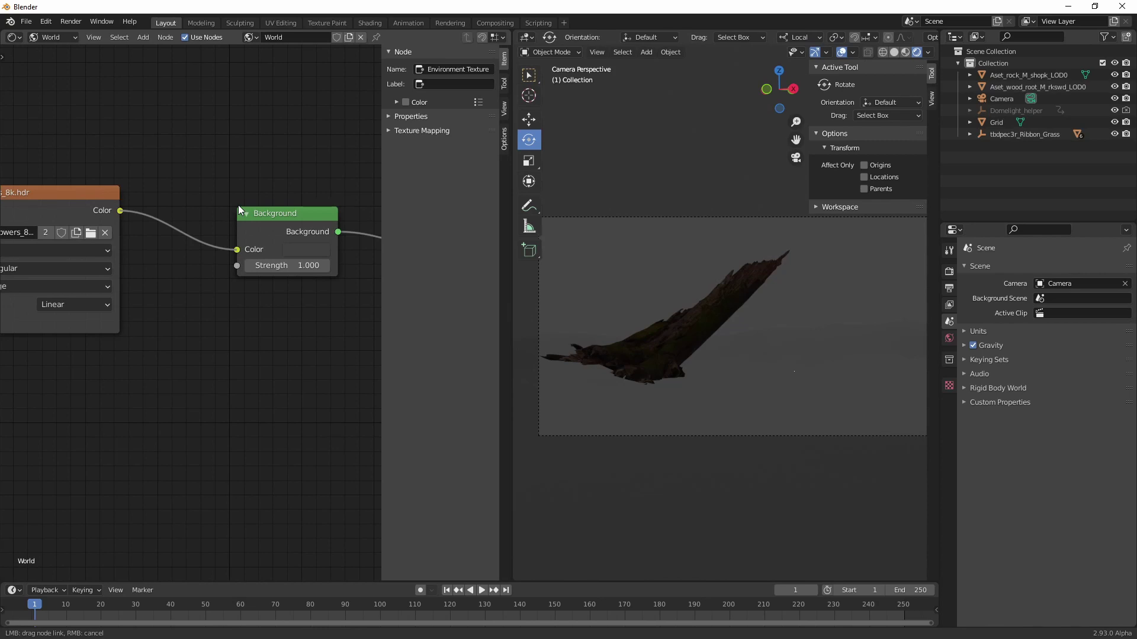
pyautogui.moveTo(239, 210); pyautogui.dragTo(238, 205)
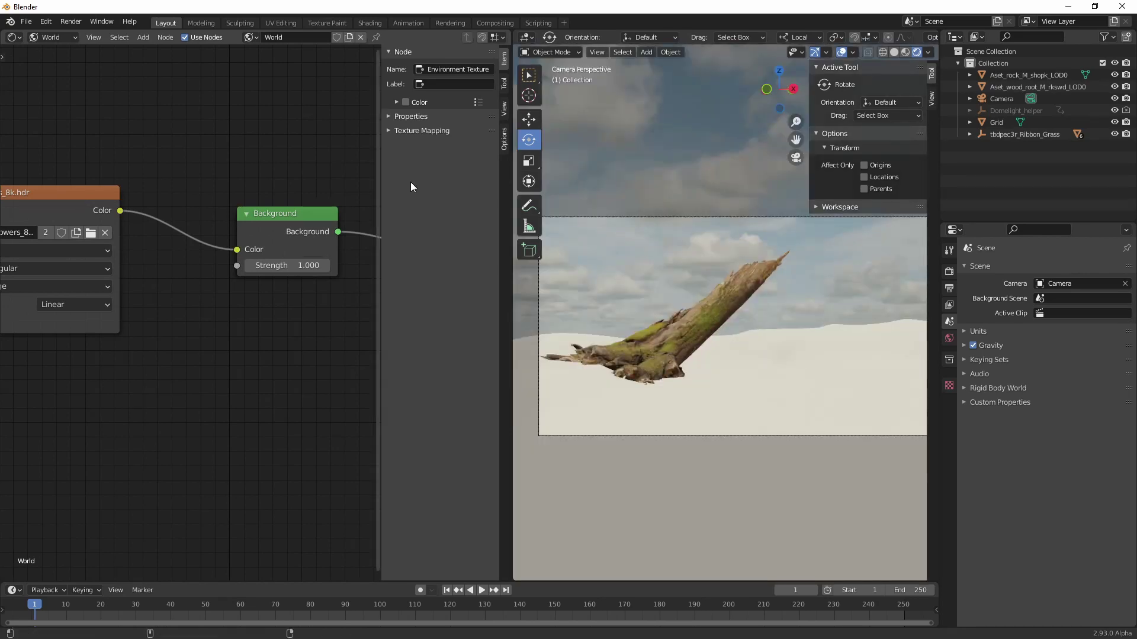
pyautogui.moveTo(51, 166); pyautogui.dragTo(281, 206, button='middle')
pyautogui.hotkey('shift', 'a')
pyautogui.press('s')
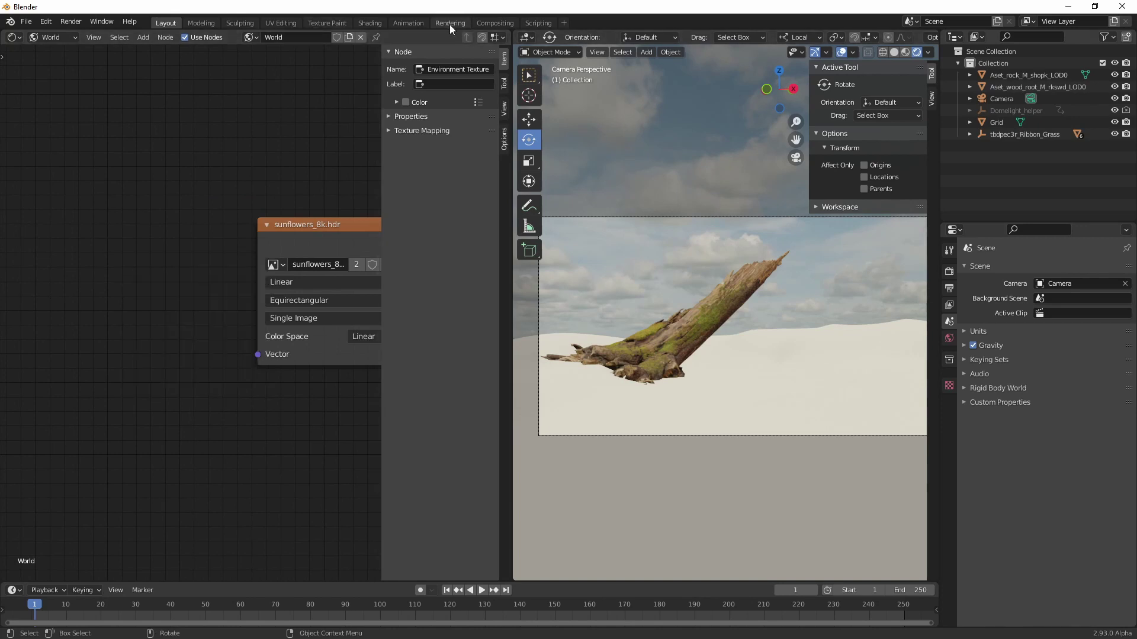
# Step: Set the render engine to Cycles with GPU Compute as device, and return to the Layout workspace
pyautogui.click(450, 23)
pyautogui.click(1060, 77)
pyautogui.click(1080, 112)
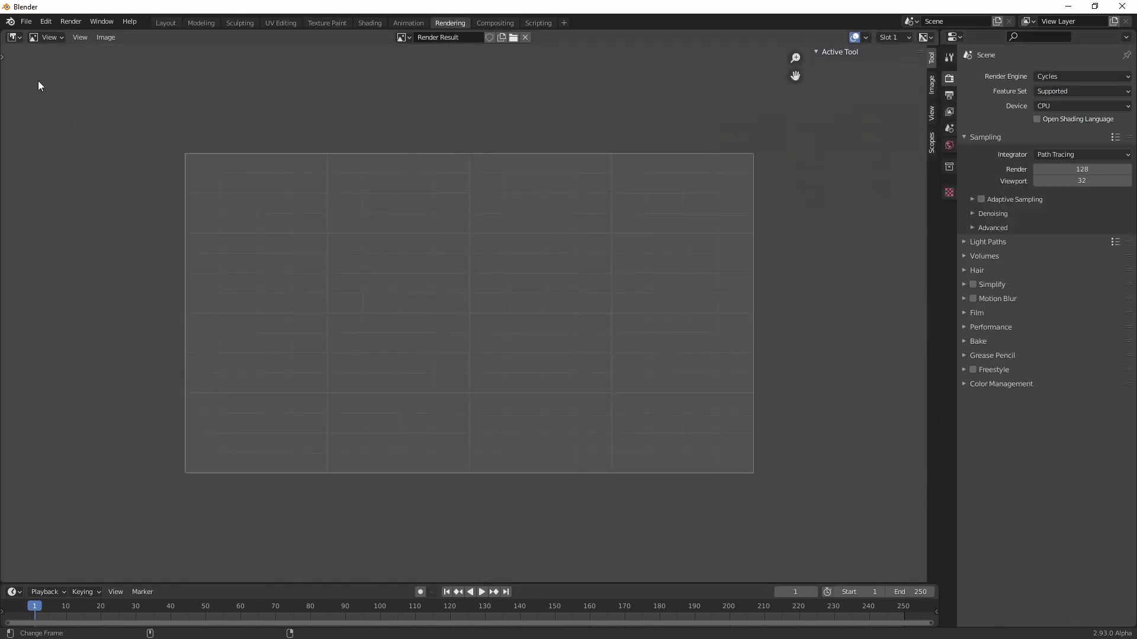
pyautogui.click(1066, 106)
pyautogui.click(1060, 132)
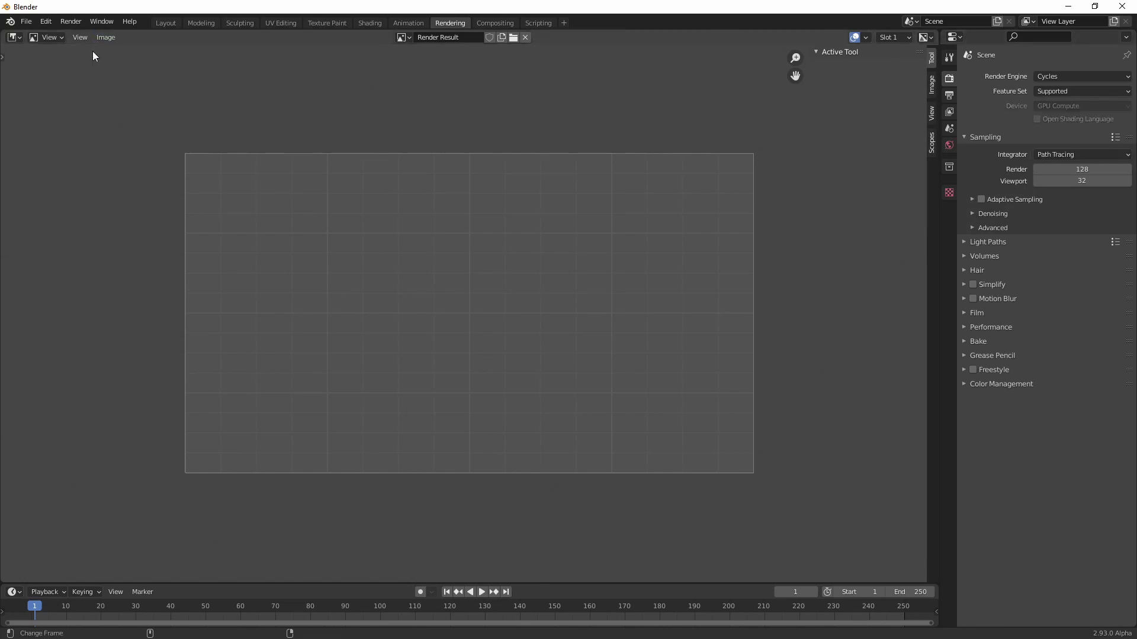
pyautogui.click(167, 22)
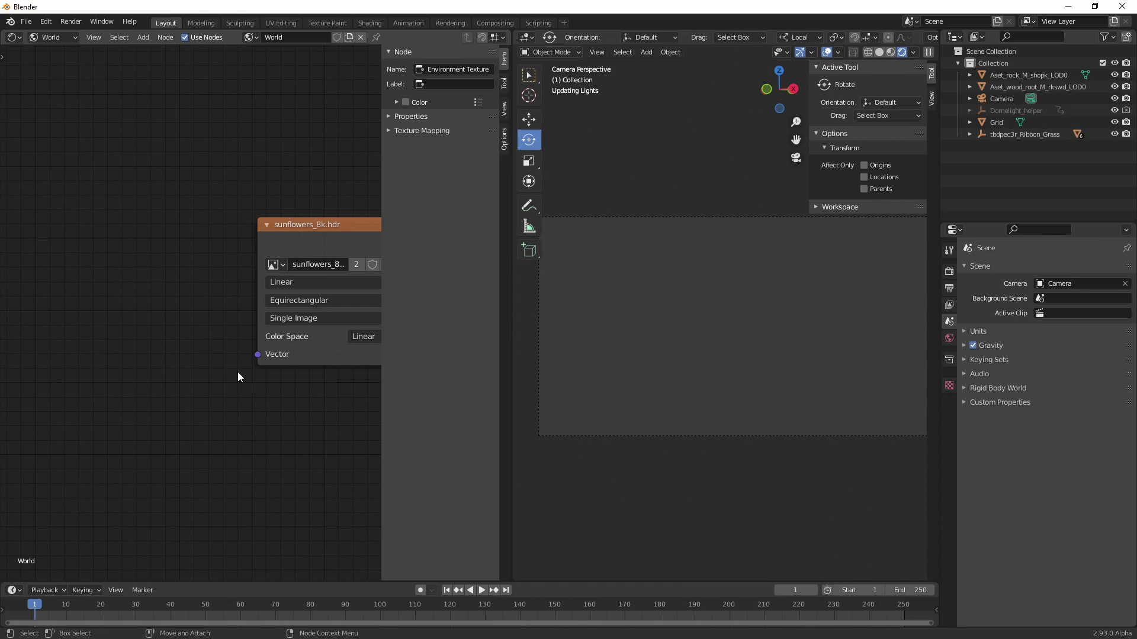
# Step: Add a Mapping node before the sunflowers_8k.hdr texture in the World nodes
pyautogui.hotkey('shift', 'a')
pyautogui.click(131, 315)
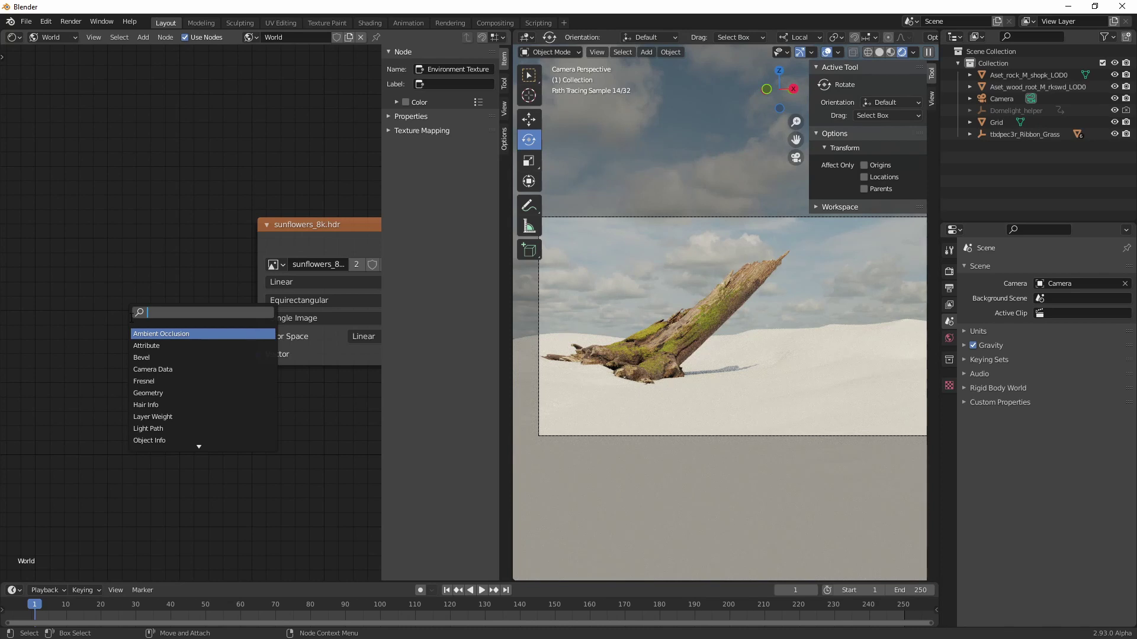
pyautogui.write('mapp')
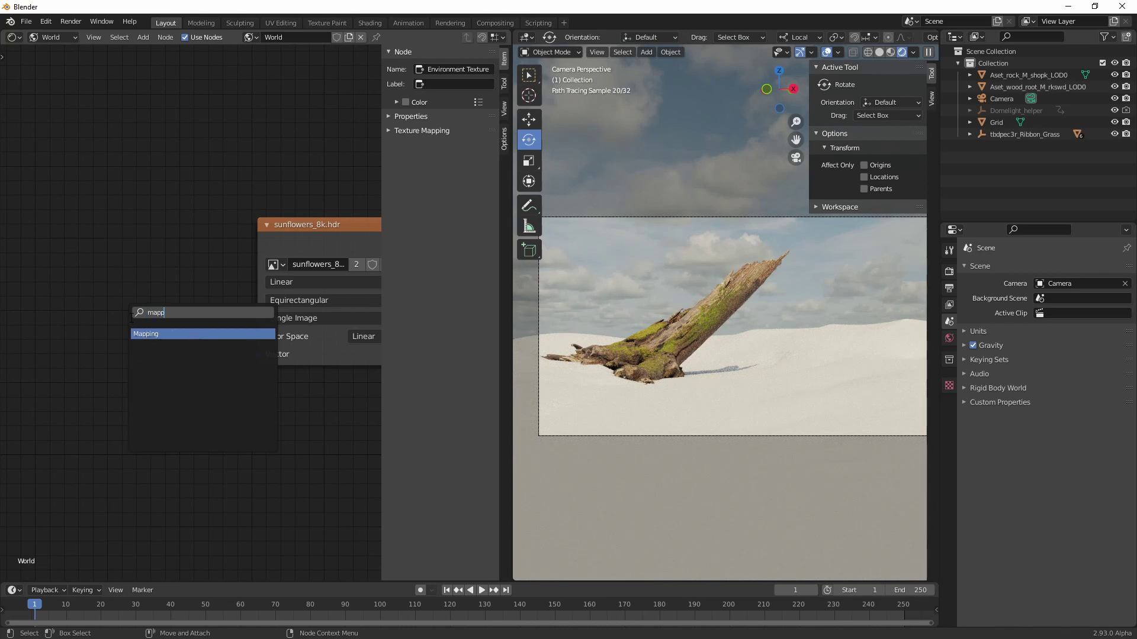
pyautogui.press('Return')
pyautogui.click(131, 318)
# Step: Add a Texture Coordinate node beside the Mapping node
pyautogui.hotkey('shift', 'a')
pyautogui.write('s')
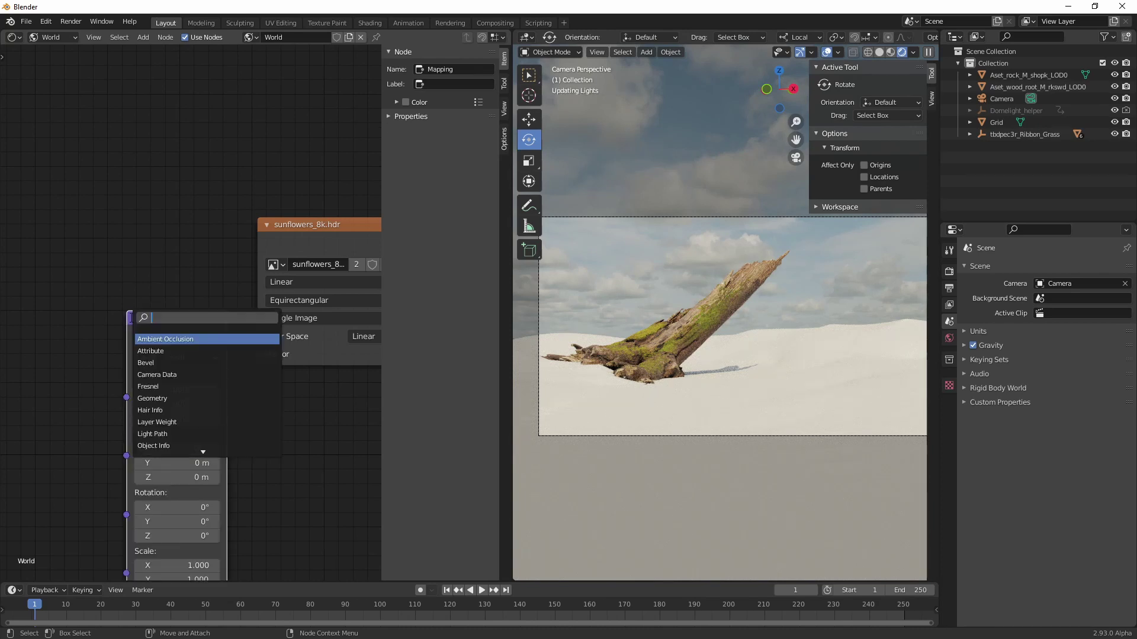
pyautogui.write('texture c')
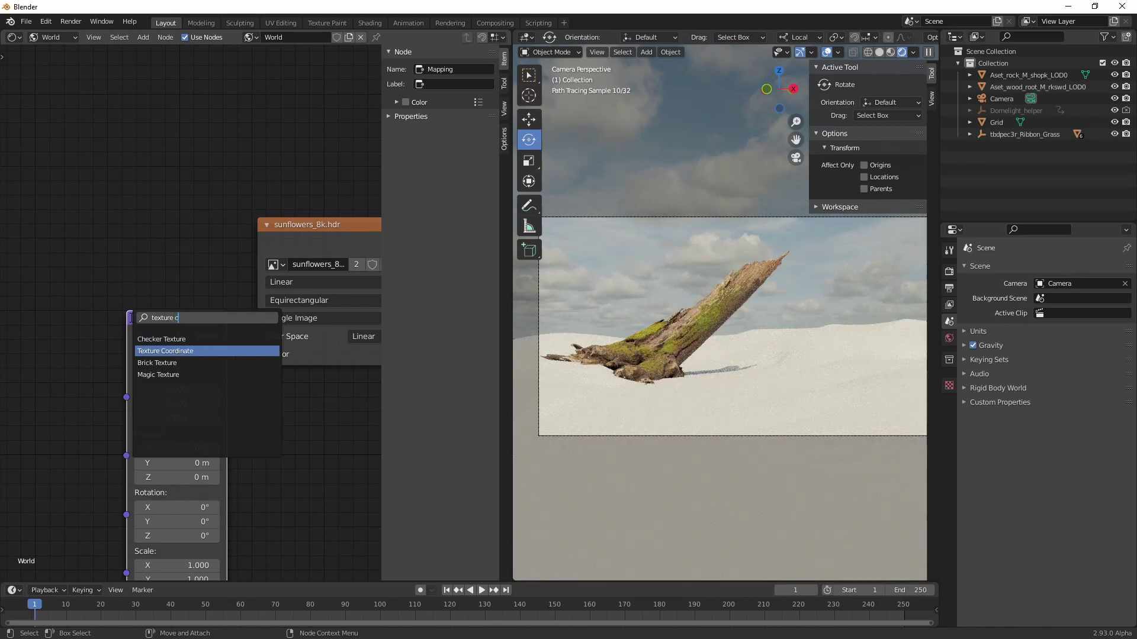
pyautogui.click(209, 352)
pyautogui.click(83, 312)
# Step: Connect the Texture Coordinate's Generated output to the Mapping Vector input, and the Mapping output to the environment texture's Vector
pyautogui.keyDown('alt'); pyautogui.moveTo(136, 254); pyautogui.dragTo(189, 232, button='middle'); pyautogui.keyUp('alt')
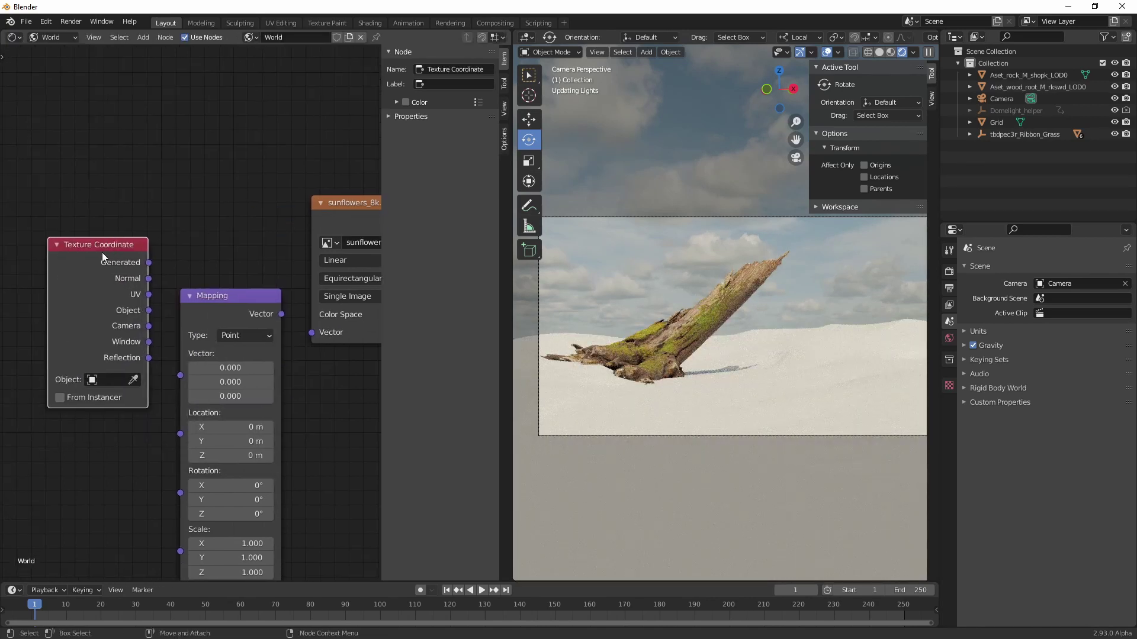
pyautogui.moveTo(102, 251); pyautogui.dragTo(41, 254)
pyautogui.keyDown('alt'); pyautogui.moveTo(172, 308); pyautogui.dragTo(149, 279, button='middle'); pyautogui.keyUp('alt')
pyautogui.keyDown('alt'); pyautogui.moveTo(150, 279); pyautogui.dragTo(127, 282, button='right'); pyautogui.keyUp('alt')
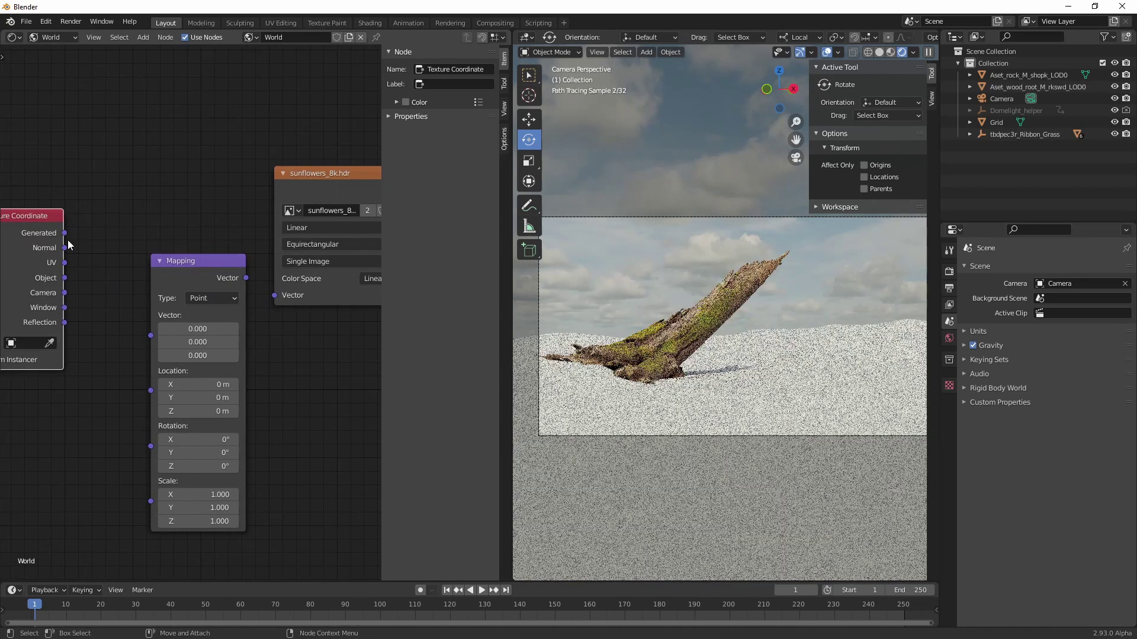
pyautogui.moveTo(65, 233); pyautogui.dragTo(150, 336)
pyautogui.moveTo(245, 277); pyautogui.dragTo(291, 355)
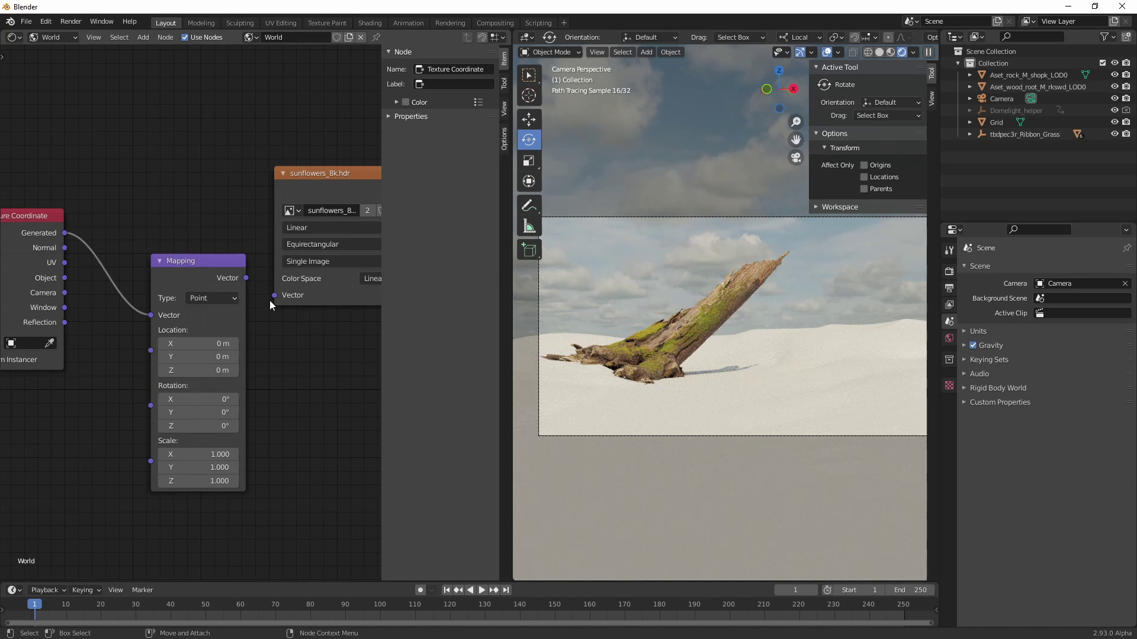
pyautogui.moveTo(274, 295); pyautogui.dragTo(245, 278)
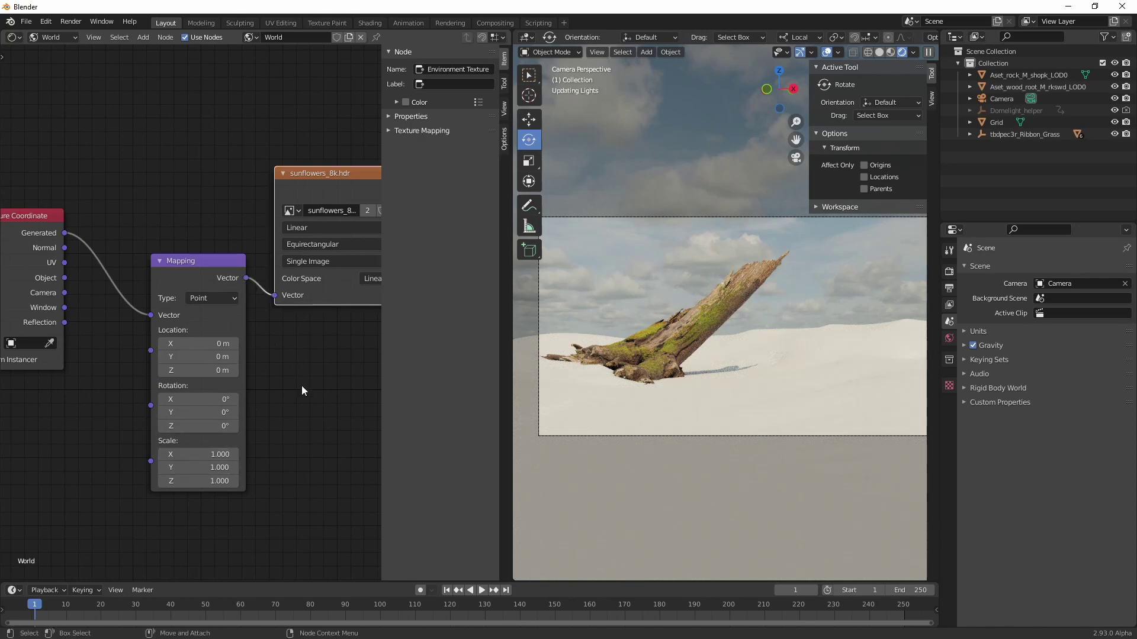
# Step: Rotate the environment map to 33.5° on Z in the Mapping node
pyautogui.moveTo(190, 426); pyautogui.dragTo(236, 432)
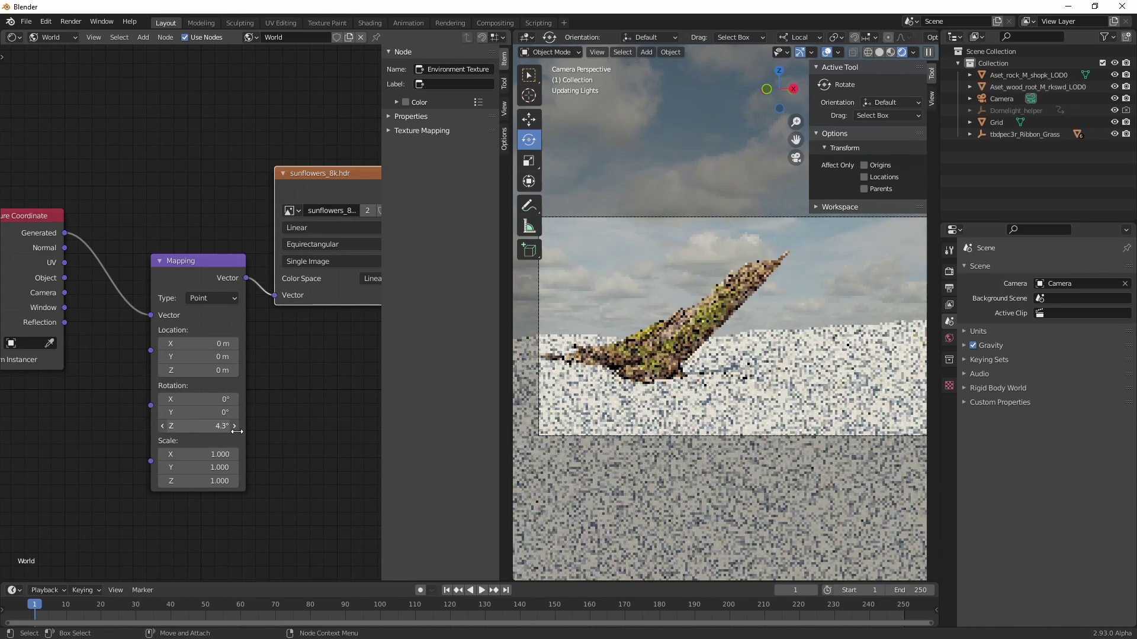
pyautogui.moveTo(312, 430)
pyautogui.mouseDown()
pyautogui.moveTo(389, 424)
pyautogui.moveTo(308, 424)
pyautogui.mouseUp()
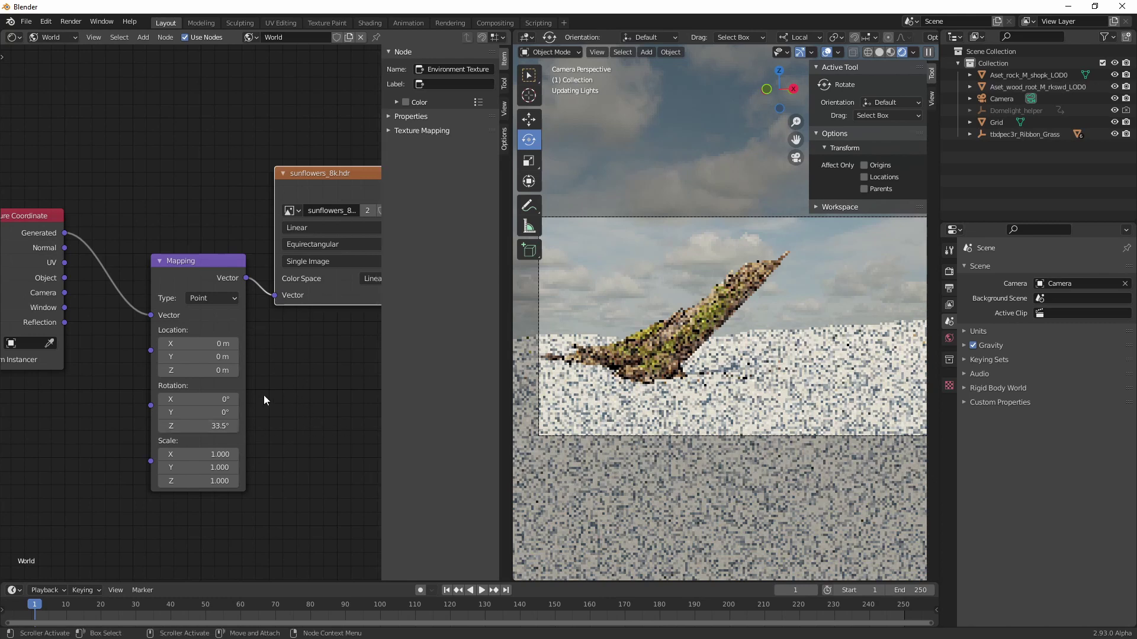
pyautogui.moveTo(279, 400); pyautogui.dragTo(204, 407, button='middle')
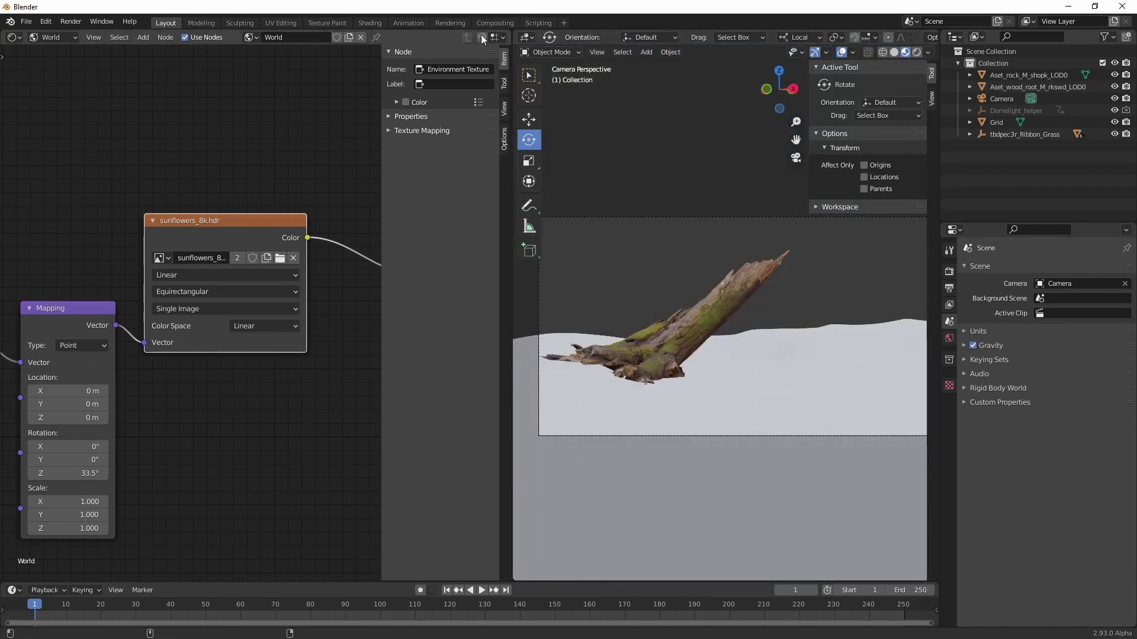
# Step: Set the render engine to Eevee and return to the Layout workspace
pyautogui.click(450, 22)
pyautogui.click(1076, 77)
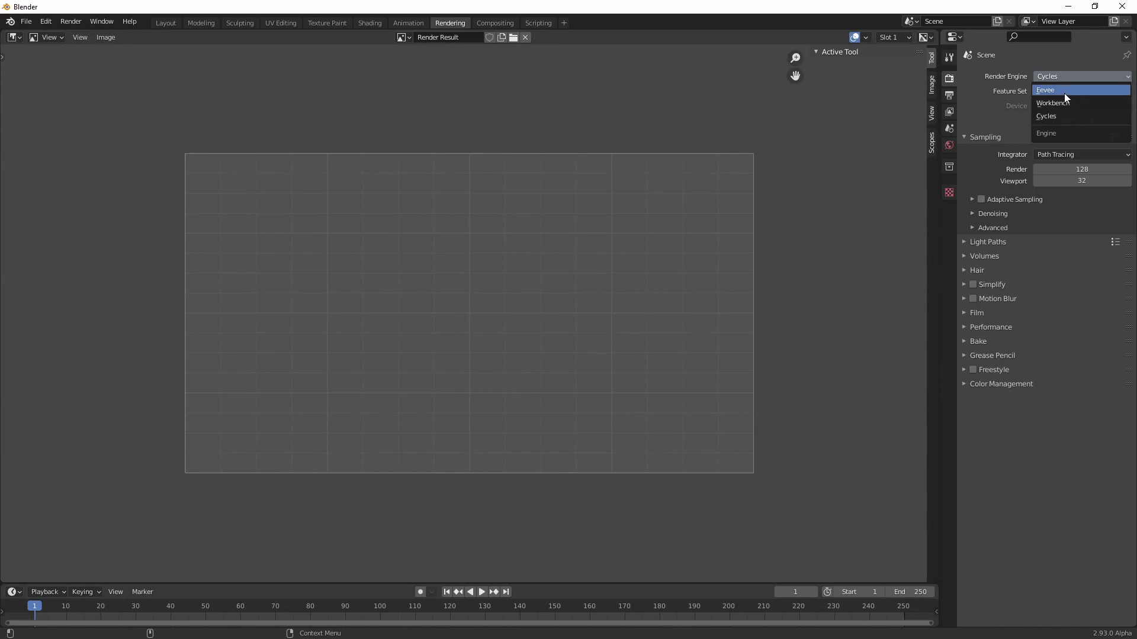
pyautogui.click(1064, 91)
pyautogui.click(166, 22)
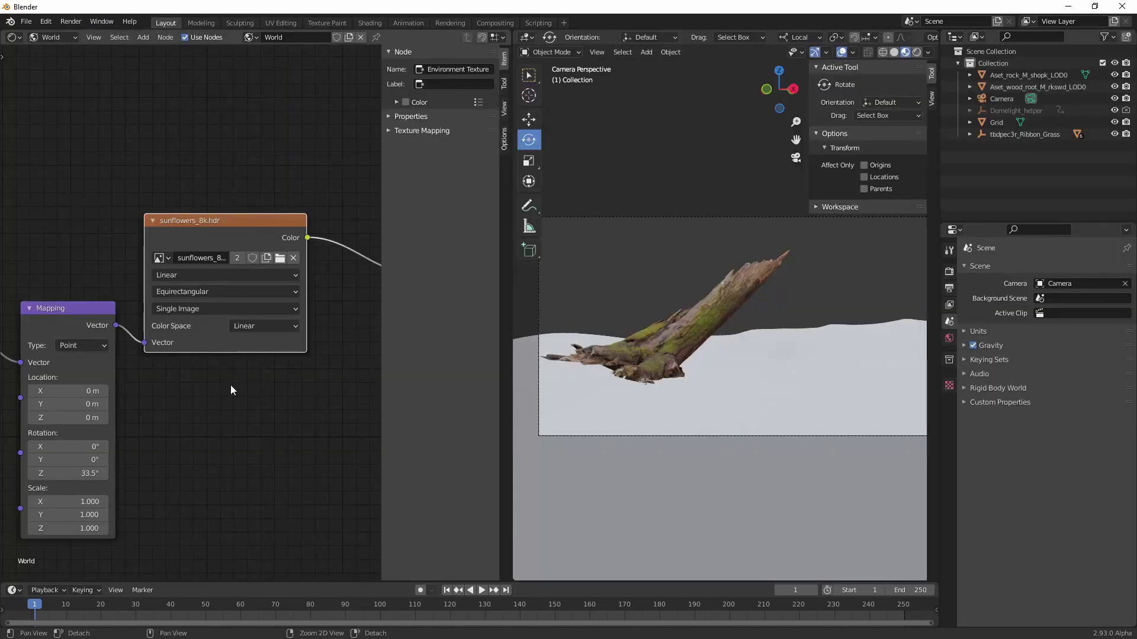
# Step: Bring the Mapping node into view and switch the camera view from Material Preview to Rendered shading
pyautogui.moveTo(231, 385); pyautogui.dragTo(340, 379, button='middle')
pyautogui.click(190, 338)
pyautogui.click(190, 338)
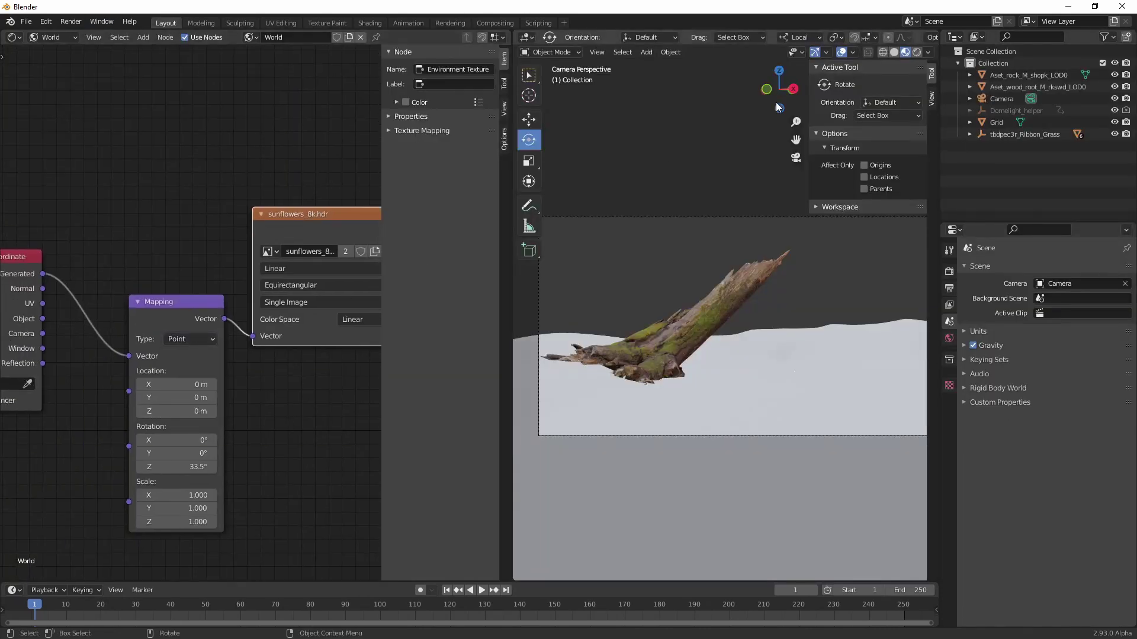
pyautogui.click(917, 52)
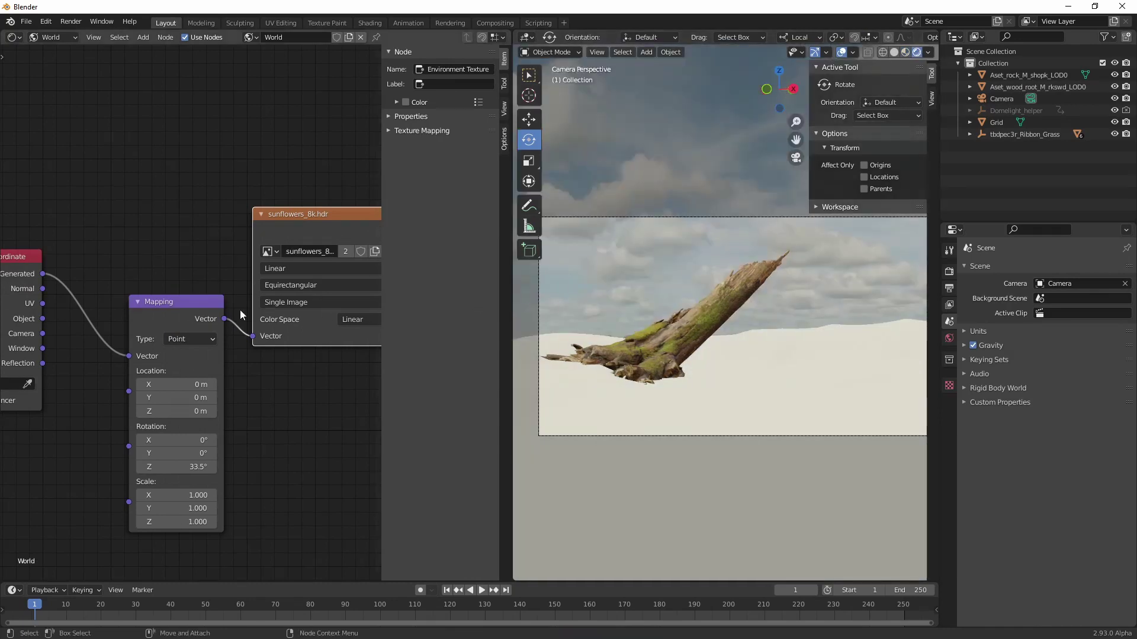
# Step: Rotate the environment map to 176° on Z in the Mapping node, and set the render engine to Cycles for the Layout viewport
pyautogui.moveTo(184, 466); pyautogui.dragTo(923, 409)
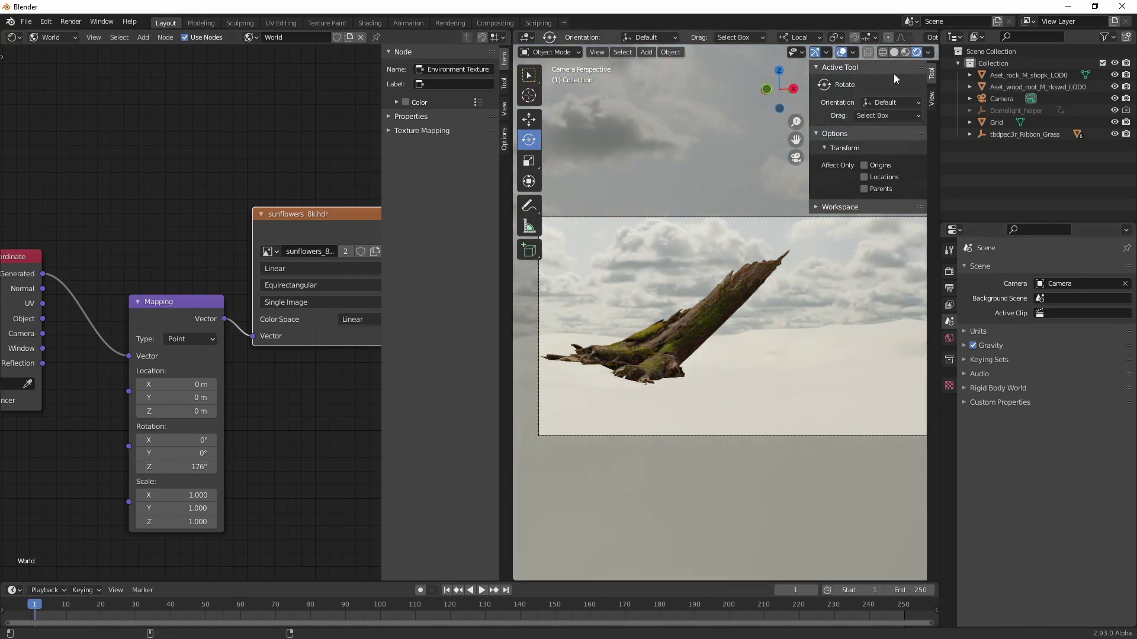
pyautogui.click(454, 23)
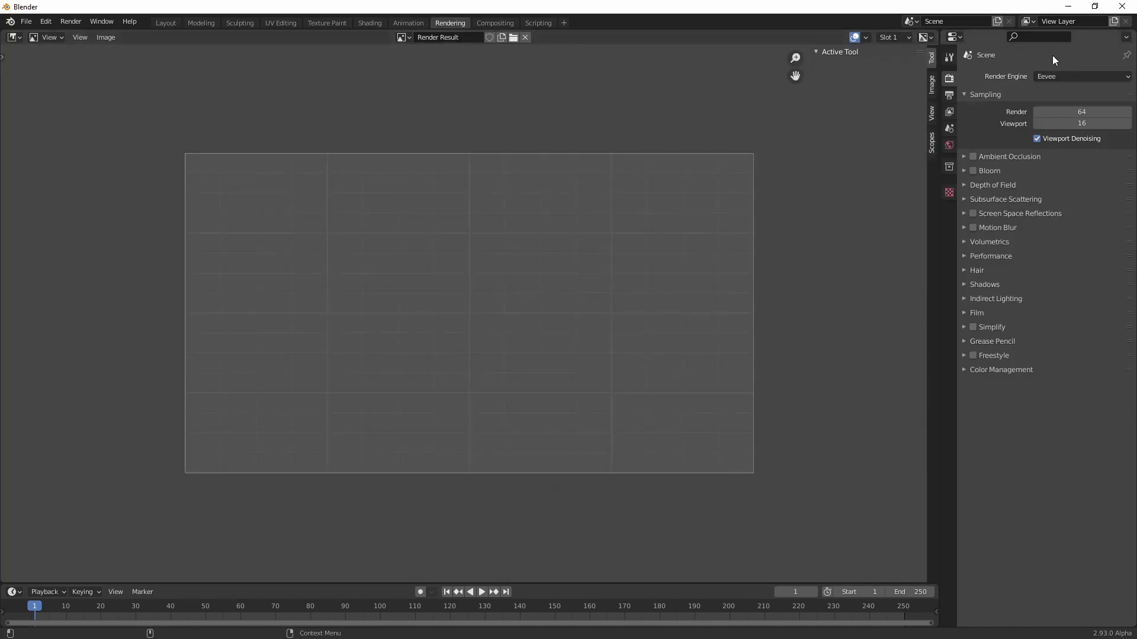
pyautogui.click(1066, 76)
pyautogui.click(1060, 101)
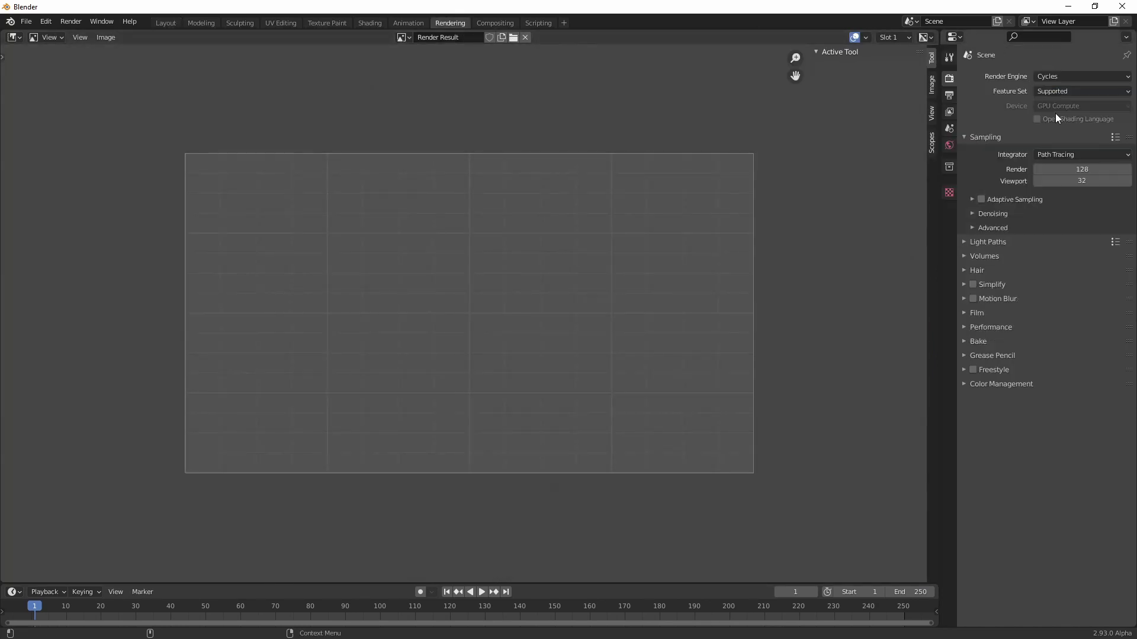
pyautogui.click(166, 23)
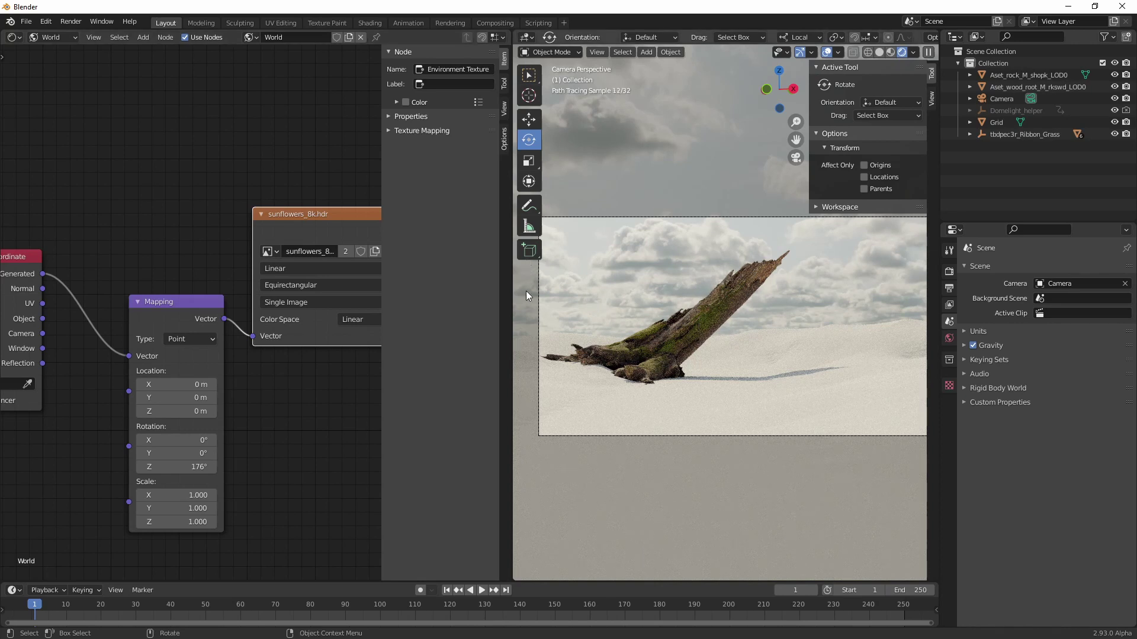
# Step: Select the ground grid, switch to Quixel Bridge, and export the free Ground Roots surface to Blender at 2K resolution
pyautogui.click(710, 388)
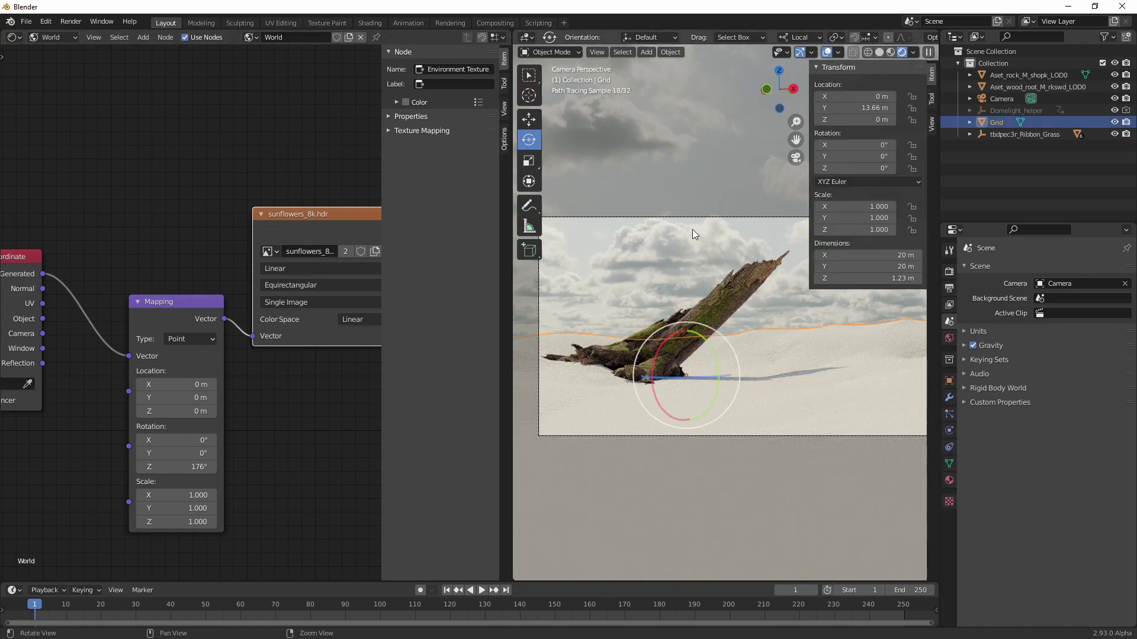
pyautogui.hotkey('alt', 'Tab')
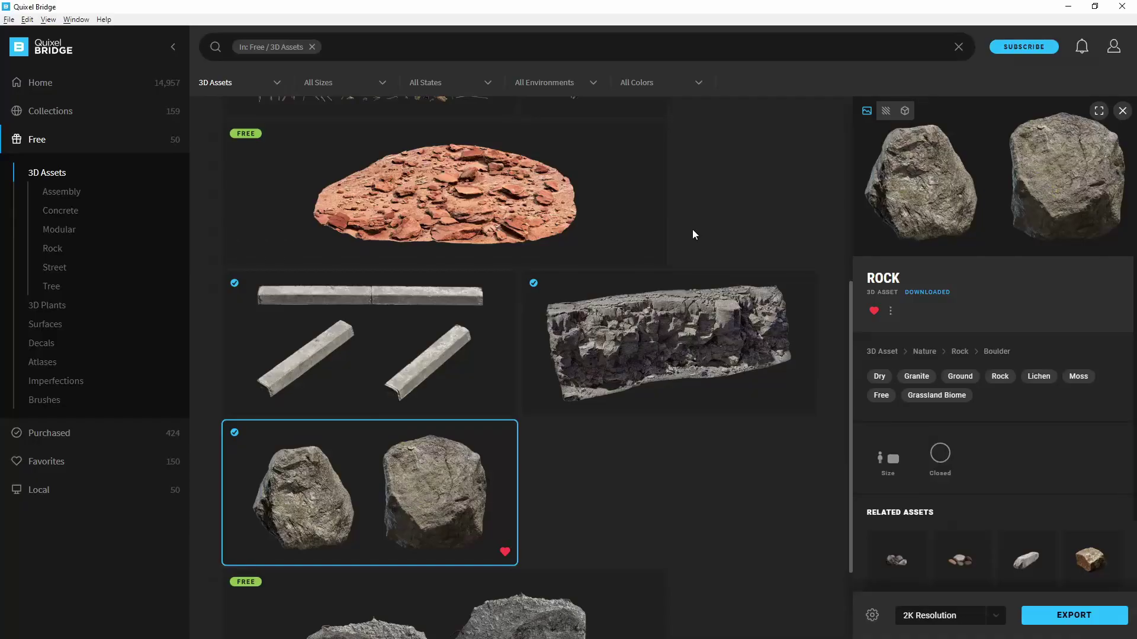
pyautogui.click(214, 391)
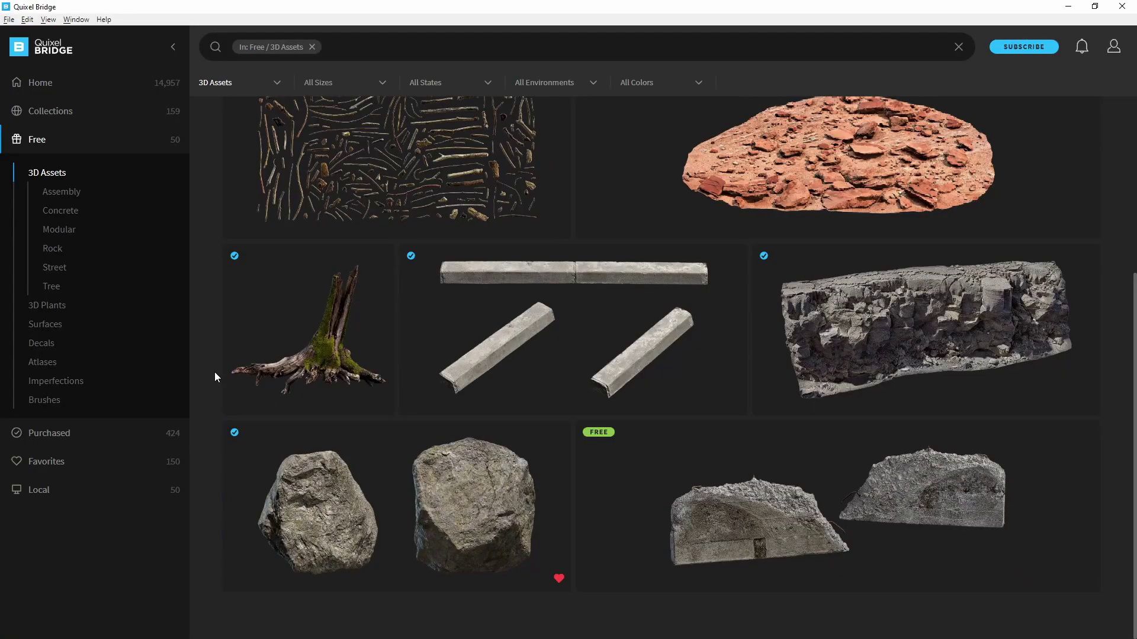
pyautogui.scroll(5, 201, 362)
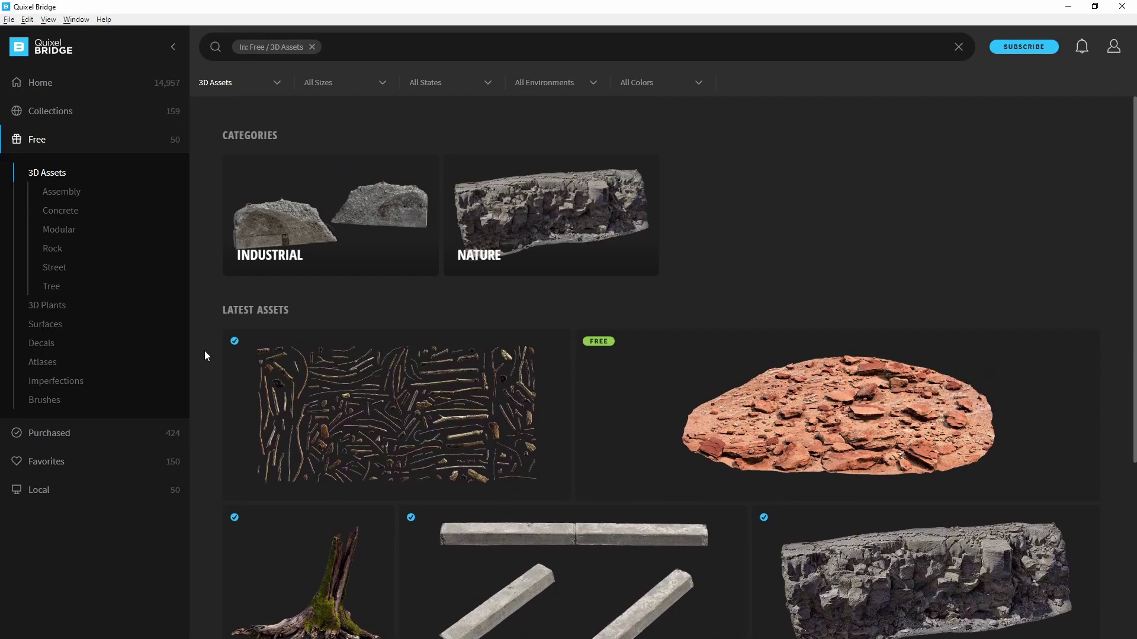
pyautogui.scroll(-4, 206, 355)
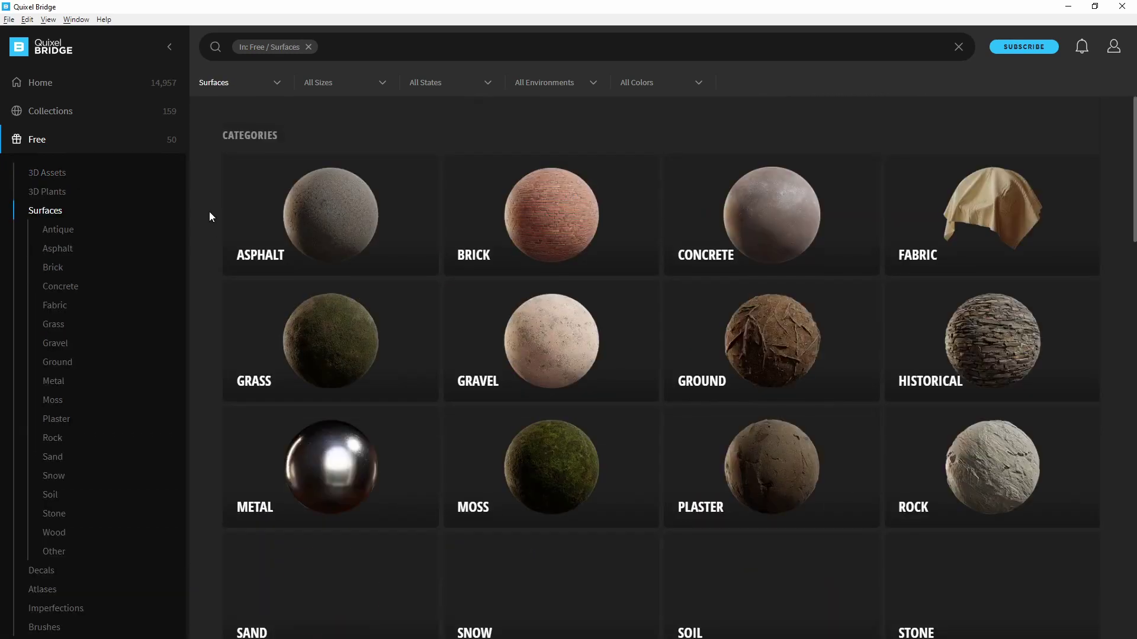
pyautogui.moveTo(210, 230)
pyautogui.mouseDown(button='middle')
pyautogui.moveTo(202, 276)
pyautogui.moveTo(203, 206)
pyautogui.moveTo(201, 241)
pyautogui.mouseUp(button='middle')
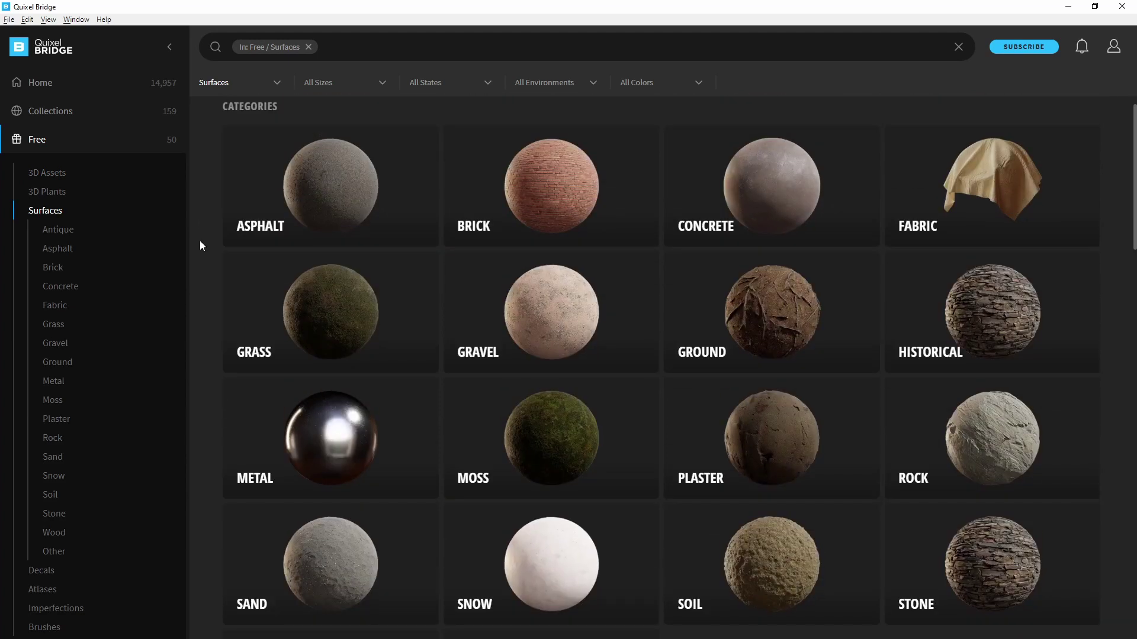
pyautogui.click(801, 319)
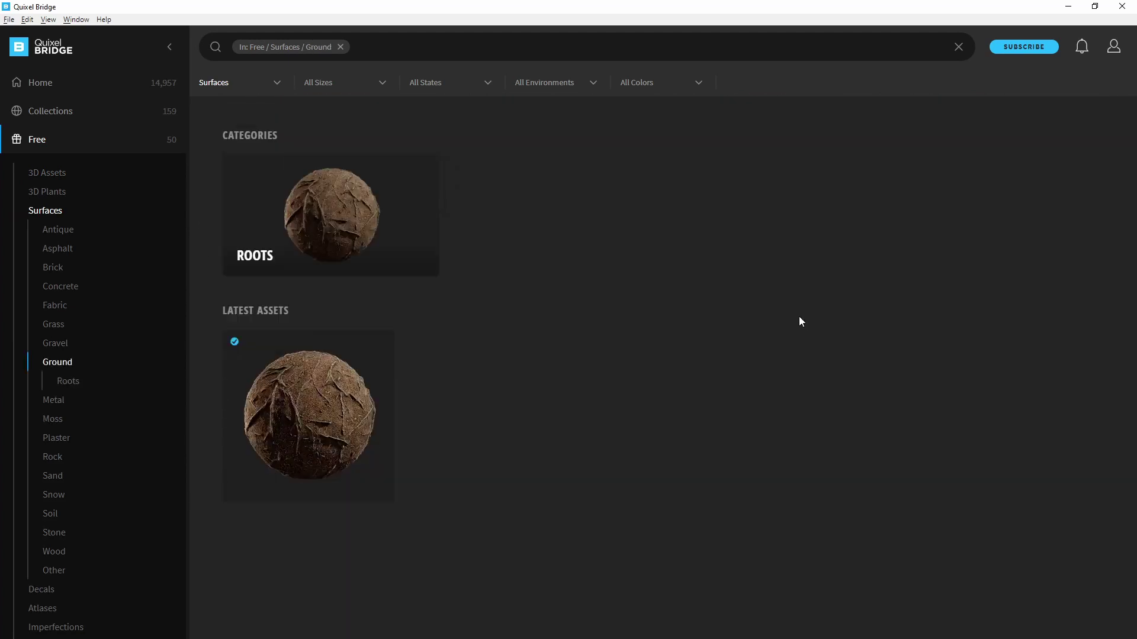
pyautogui.click(307, 421)
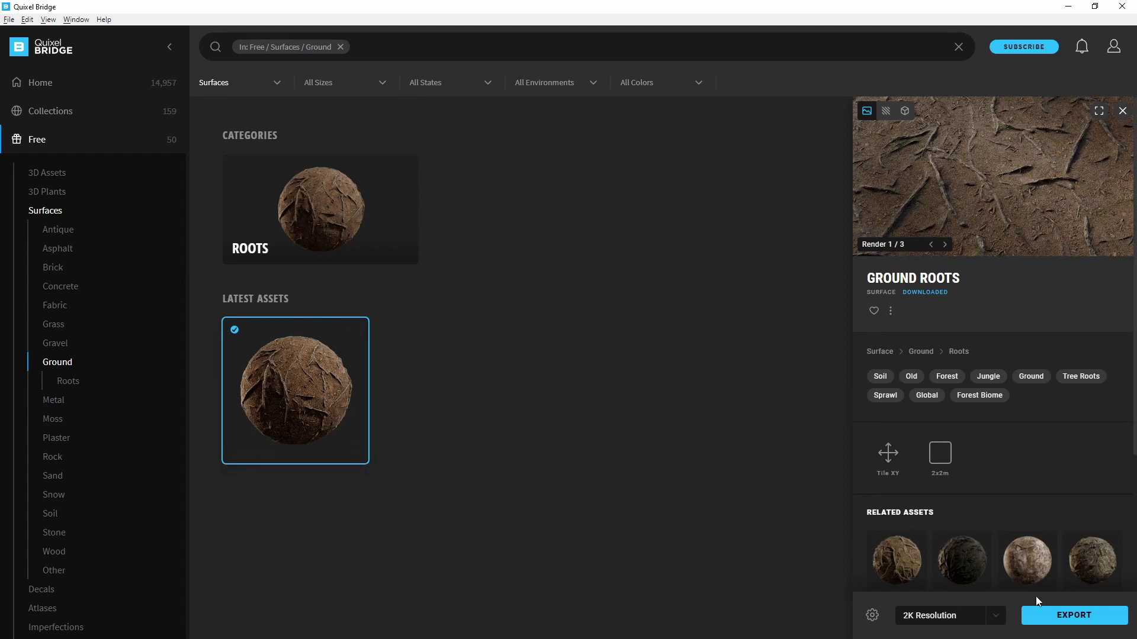
pyautogui.click(1079, 620)
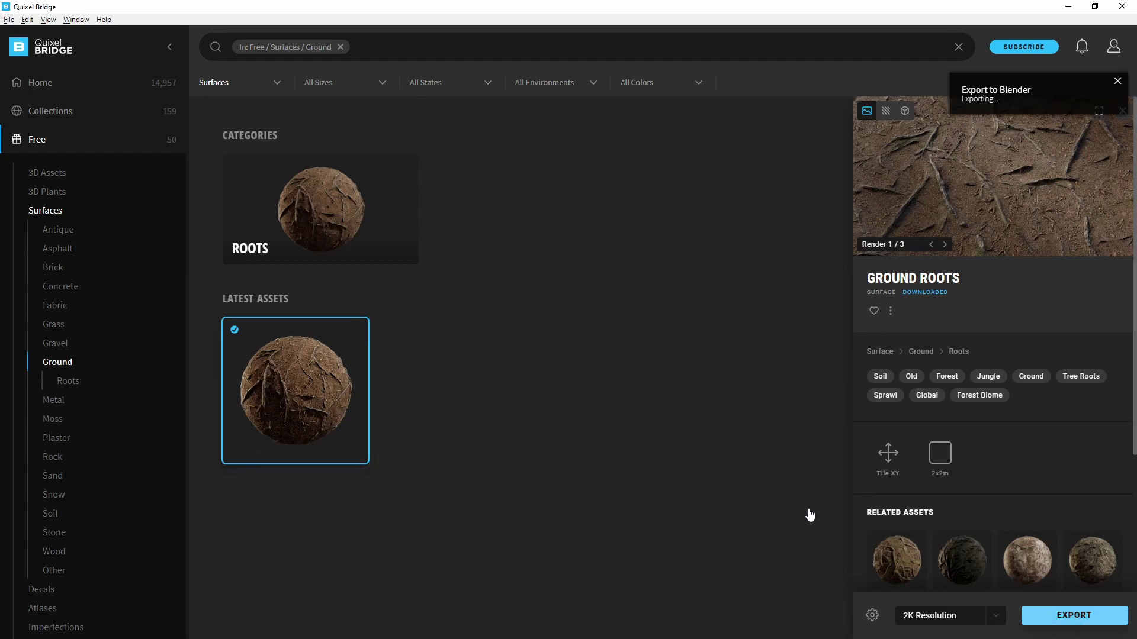
# Step: Switch to Blender, set the node editor to Object shading, and assign the Forest_Roots_2x2_smspdebp material to the ground grid
pyautogui.hotkey('alt', 'Tab')
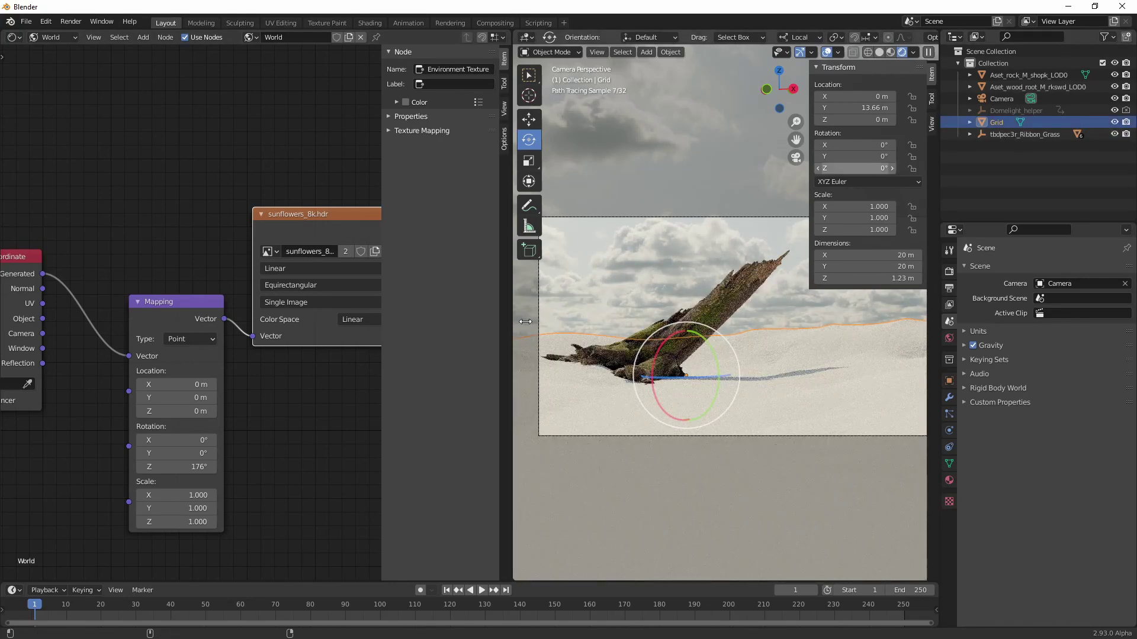
pyautogui.click(13, 37)
pyautogui.click(54, 37)
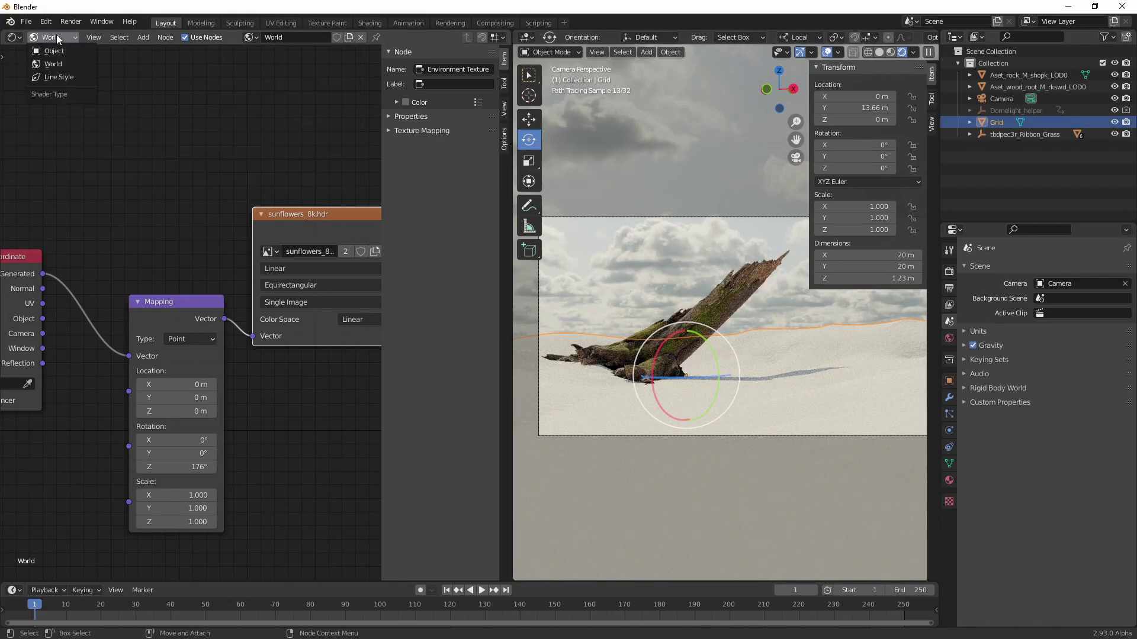
pyautogui.click(61, 51)
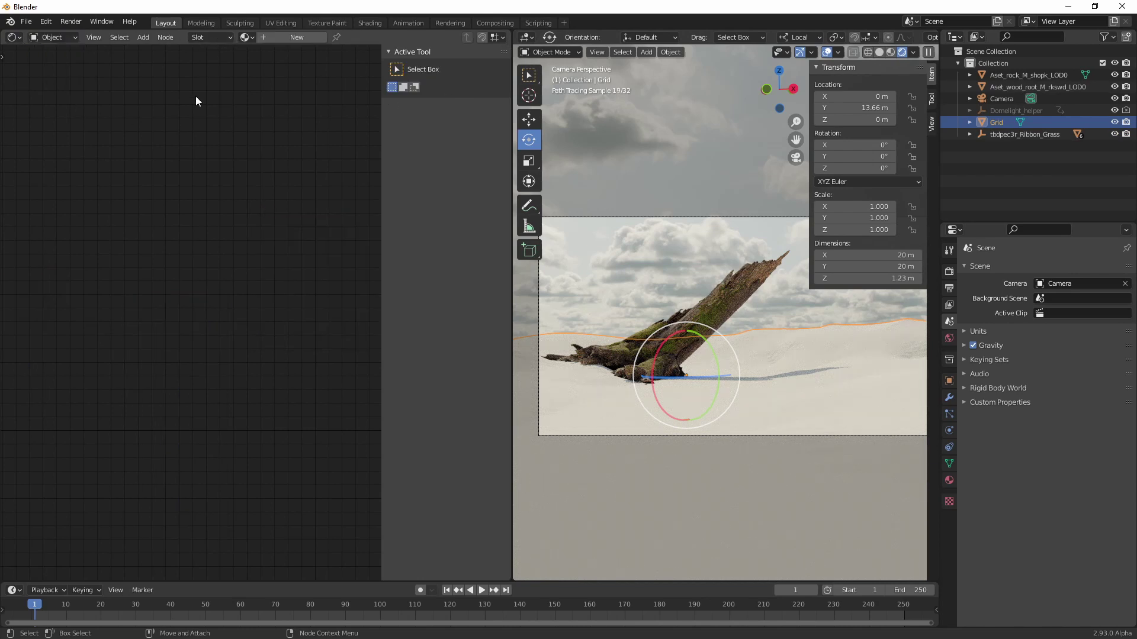
pyautogui.click(245, 38)
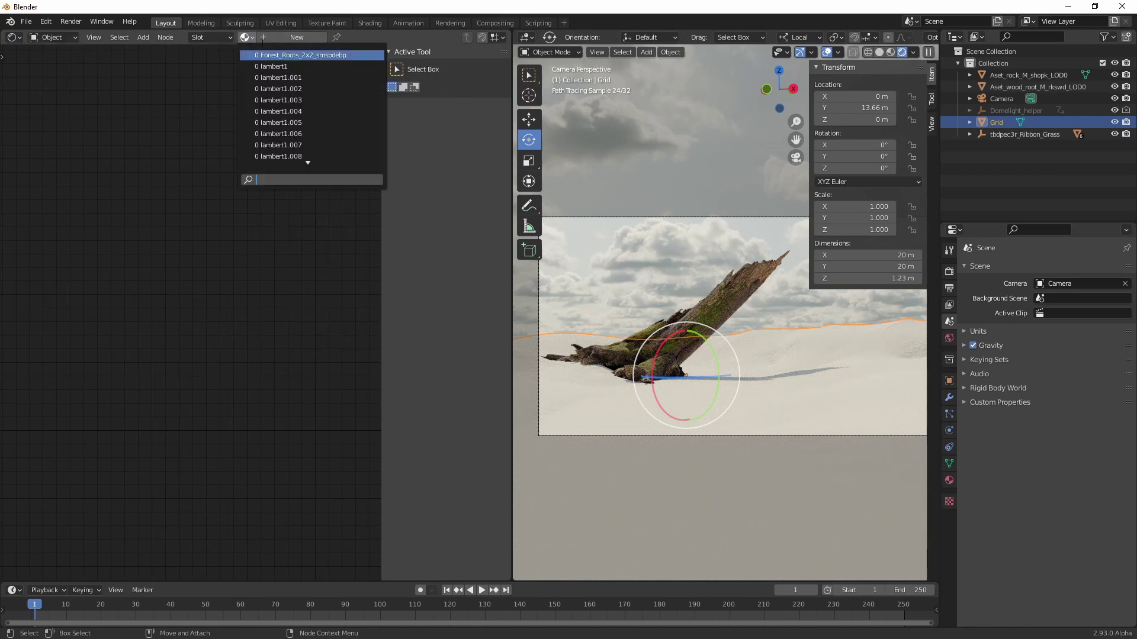
pyautogui.click(320, 55)
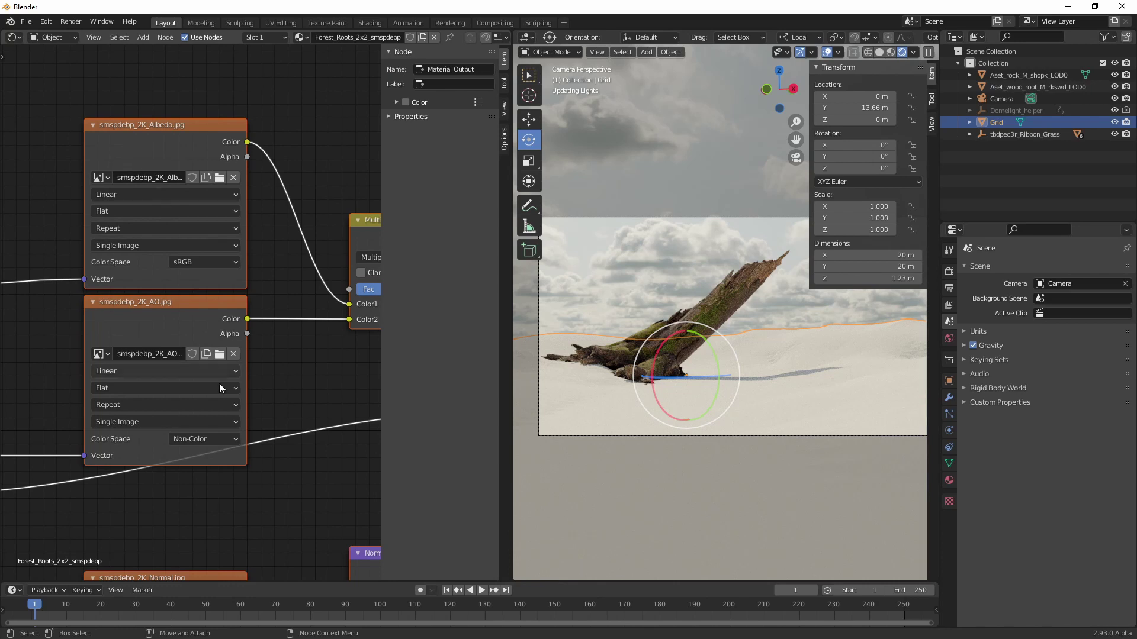
# Step: Bring the ground material's Mapping node into view and switch the camera view to Material Preview shading
pyautogui.keyDown('alt'); pyautogui.moveTo(38, 349); pyautogui.dragTo(312, 308, button='middle'); pyautogui.keyUp('alt')
pyautogui.keyDown('alt'); pyautogui.moveTo(167, 335); pyautogui.dragTo(308, 294, button='middle'); pyautogui.keyUp('alt')
pyautogui.keyDown('alt'); pyautogui.moveTo(308, 293); pyautogui.dragTo(87, 400, button='right'); pyautogui.keyUp('alt')
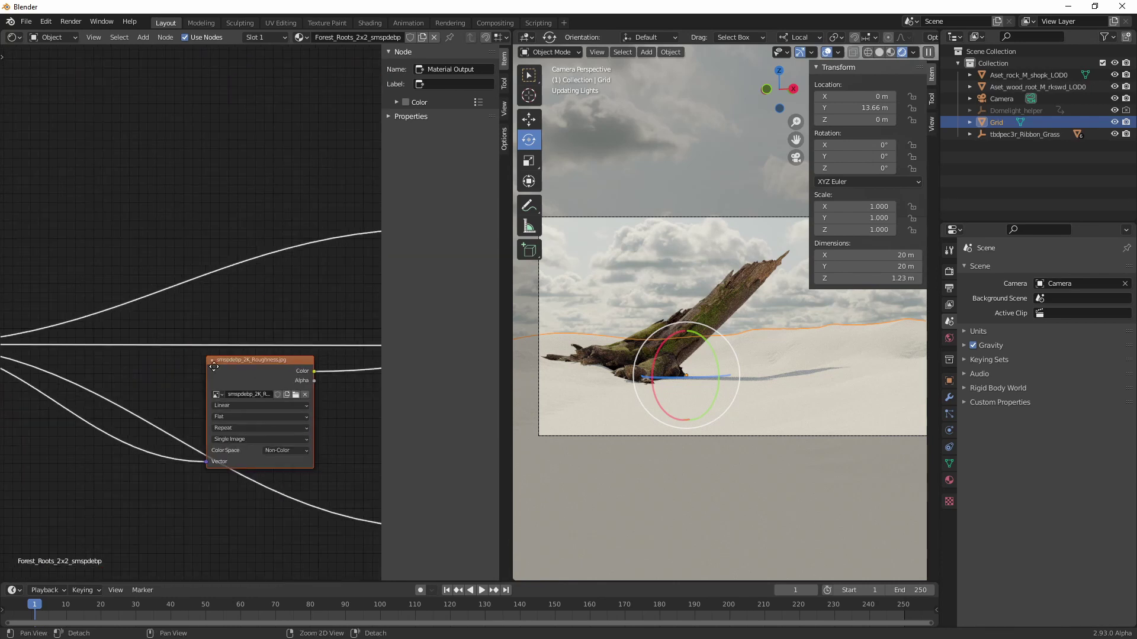
pyautogui.keyDown('alt'); pyautogui.moveTo(214, 367); pyautogui.dragTo(379, 365, button='middle'); pyautogui.keyUp('alt')
pyautogui.keyDown('alt'); pyautogui.moveTo(82, 490); pyautogui.dragTo(194, 485, button='middle'); pyautogui.keyUp('alt')
pyautogui.keyDown('alt'); pyautogui.moveTo(194, 485); pyautogui.dragTo(251, 481, button='right'); pyautogui.keyUp('alt')
pyautogui.keyDown('alt'); pyautogui.moveTo(210, 501); pyautogui.dragTo(289, 430, button='middle'); pyautogui.keyUp('alt')
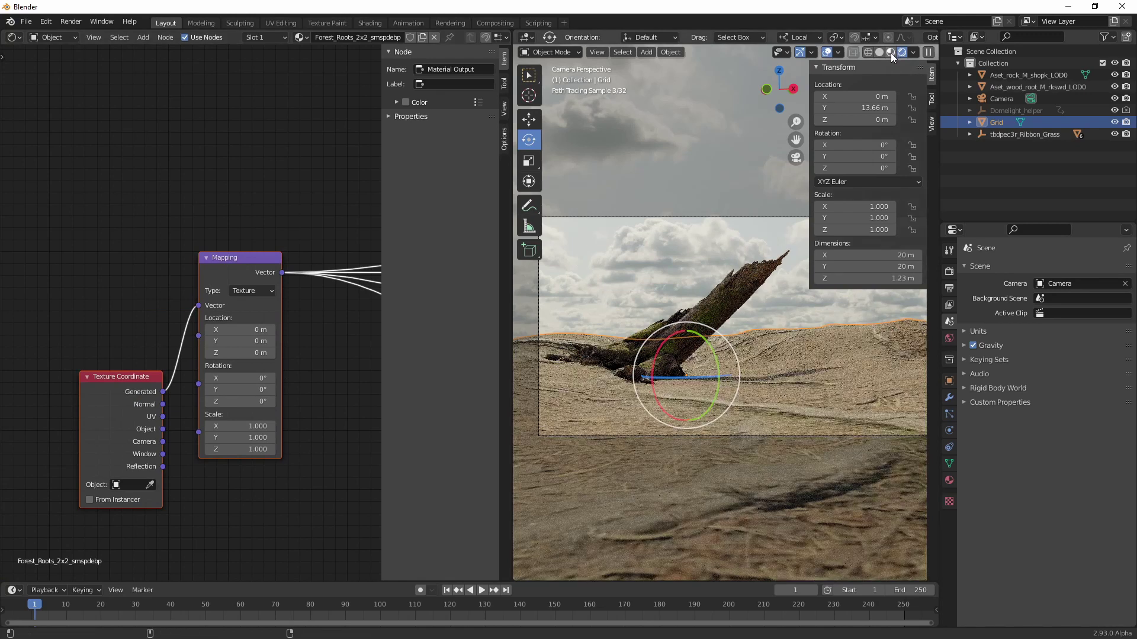
pyautogui.click(890, 52)
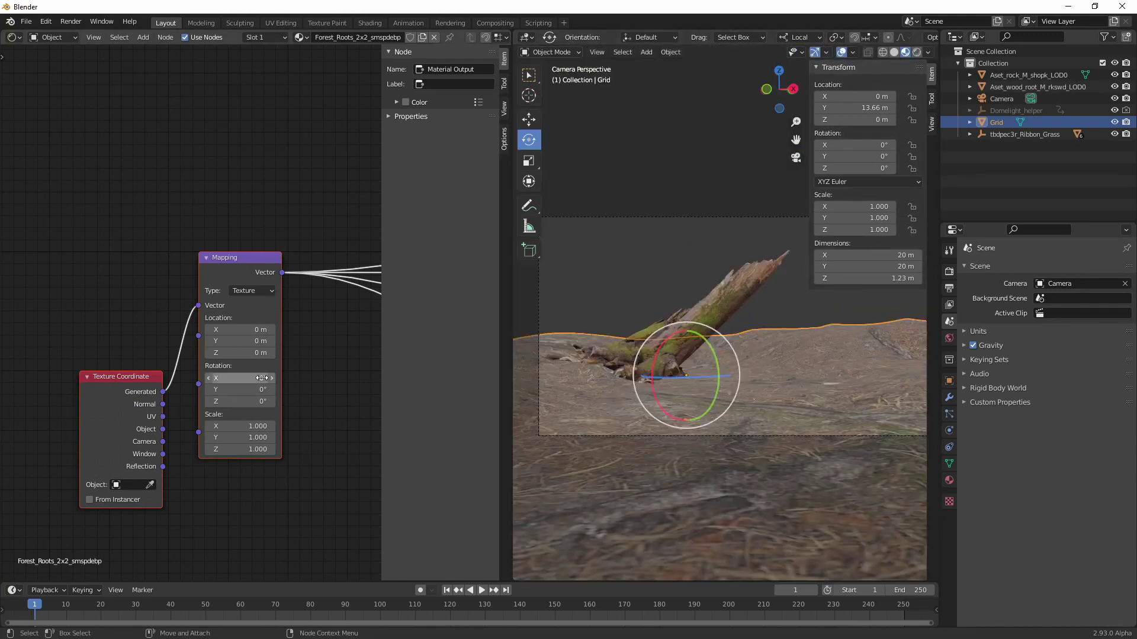
# Step: Set the ground material's Mapping scale to 0.5 on X, Y and Z
pyautogui.click(249, 426)
pyautogui.write('1.0')
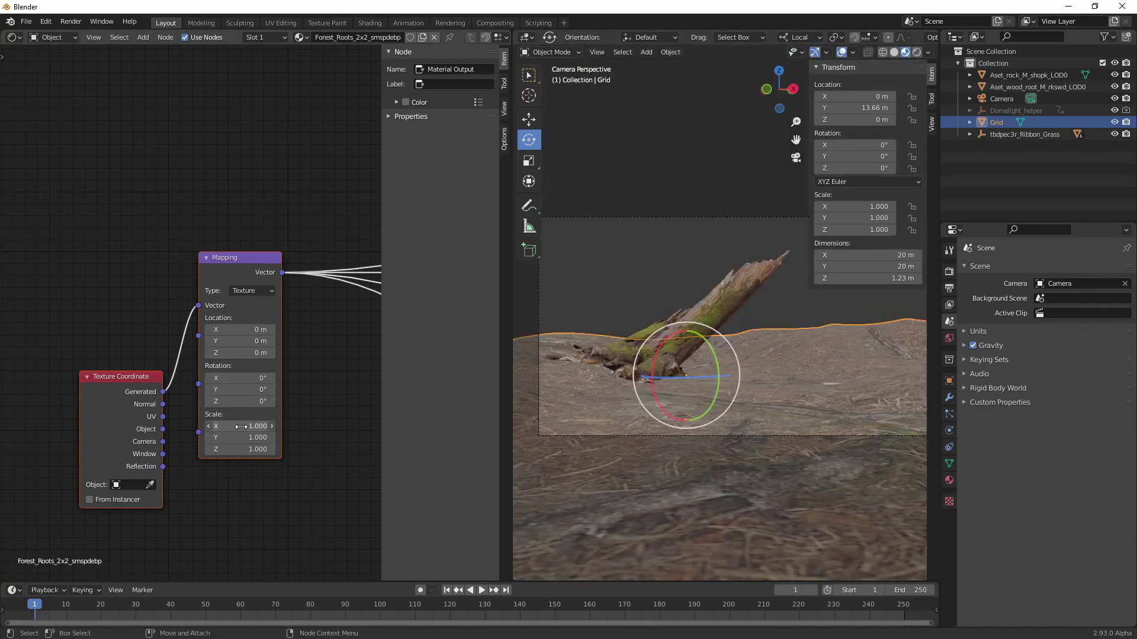
pyautogui.click(240, 426)
pyautogui.press('Tab')
pyautogui.write('.5')
pyautogui.press('Tab')
pyautogui.write('.5')
pyautogui.press('Tab')
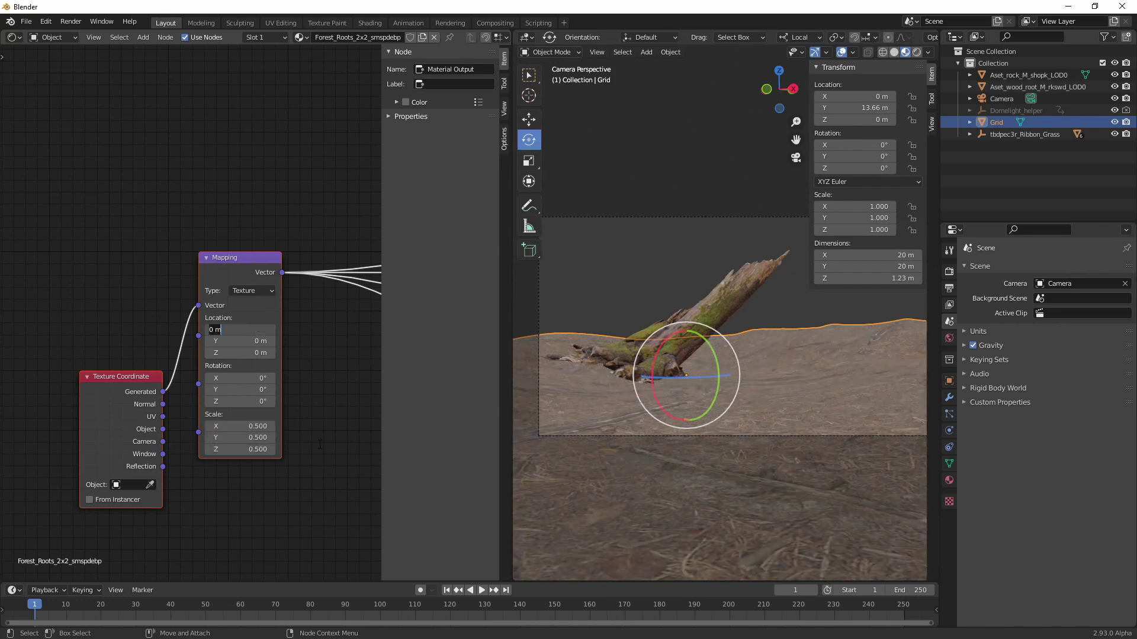
# Step: Set the ground material's Mapping scale to 0.2 on X, Y and Z
pyautogui.click(248, 426)
pyautogui.write('.2')
pyautogui.press('Tab')
pyautogui.write('.2')
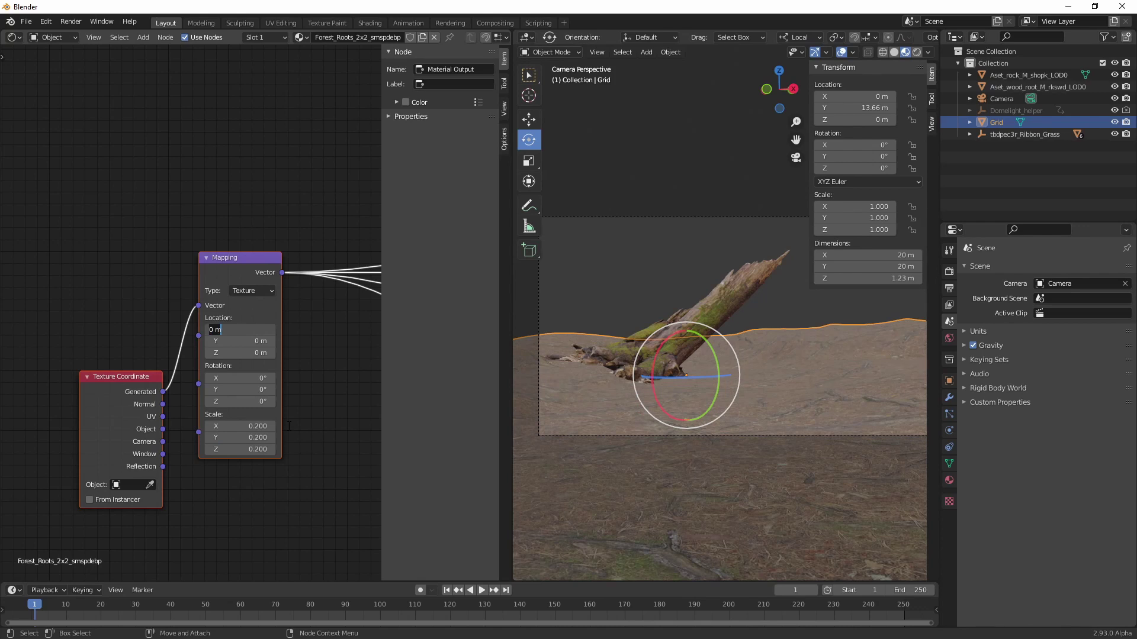
pyautogui.press('Return')
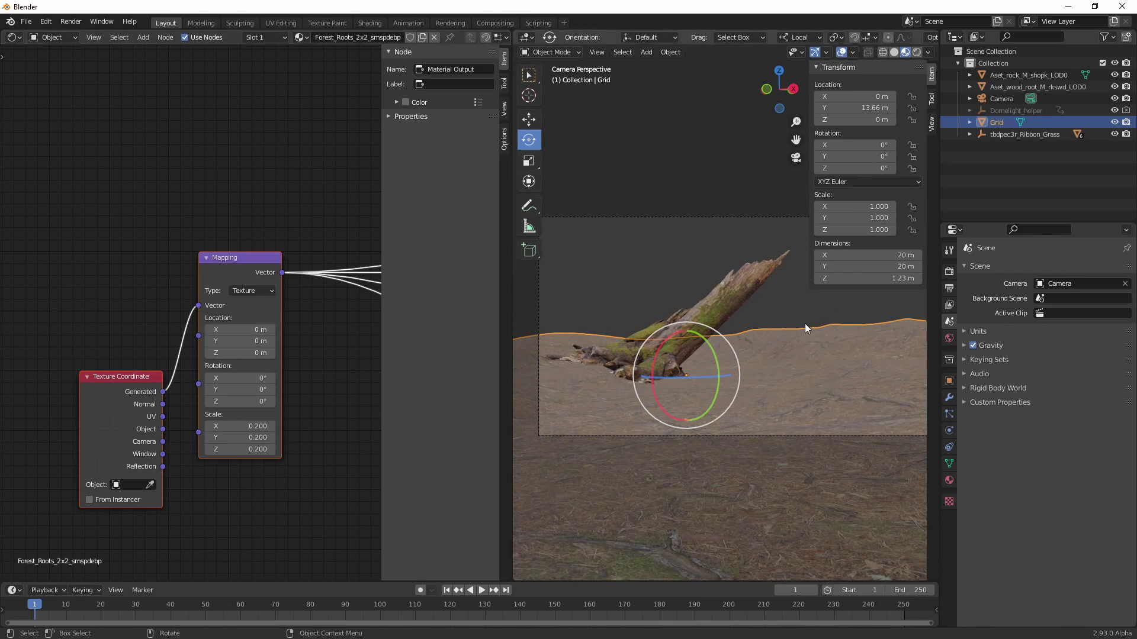
# Step: Activate the Move tool in the 3D viewport and change the shader node area to the Geometry Node Editor
pyautogui.hotkey('shift', 'space')
pyautogui.press('g')
pyautogui.click(663, 325)
pyautogui.click(789, 354)
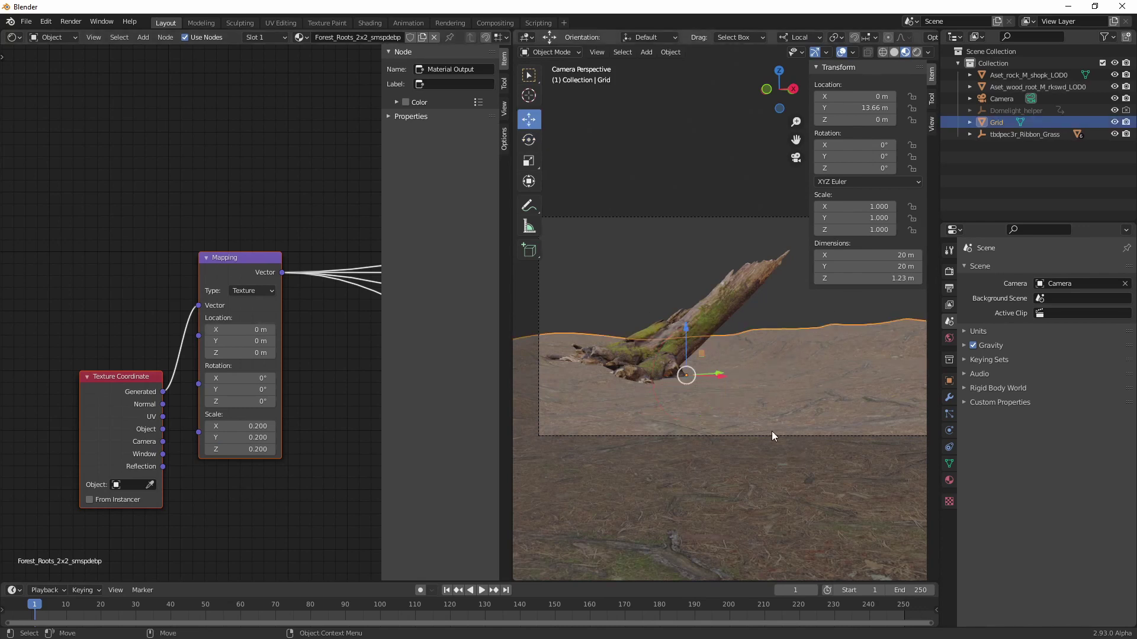
pyautogui.click(14, 37)
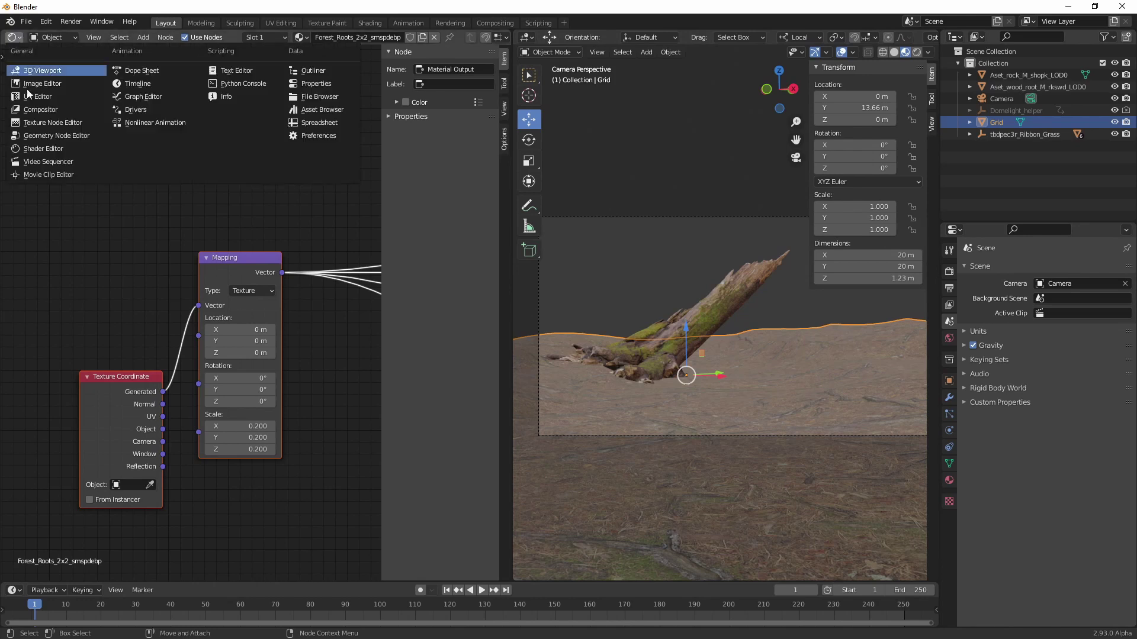
pyautogui.click(82, 139)
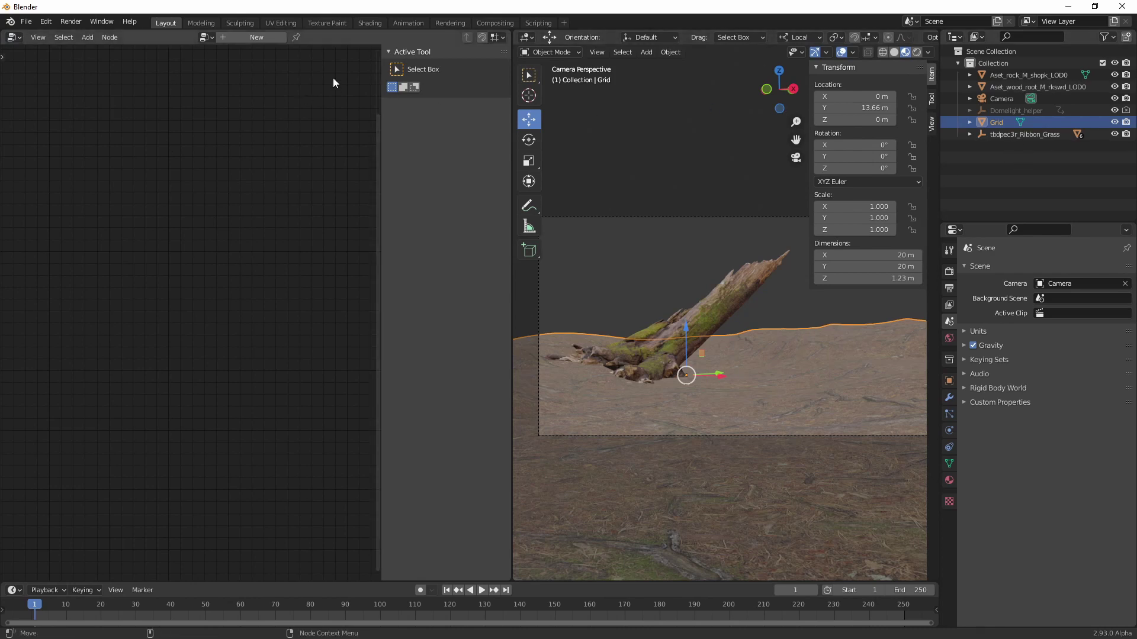
# Step: Add a mesh plane to the scene and rename it Grass_geonodes
pyautogui.click(647, 53)
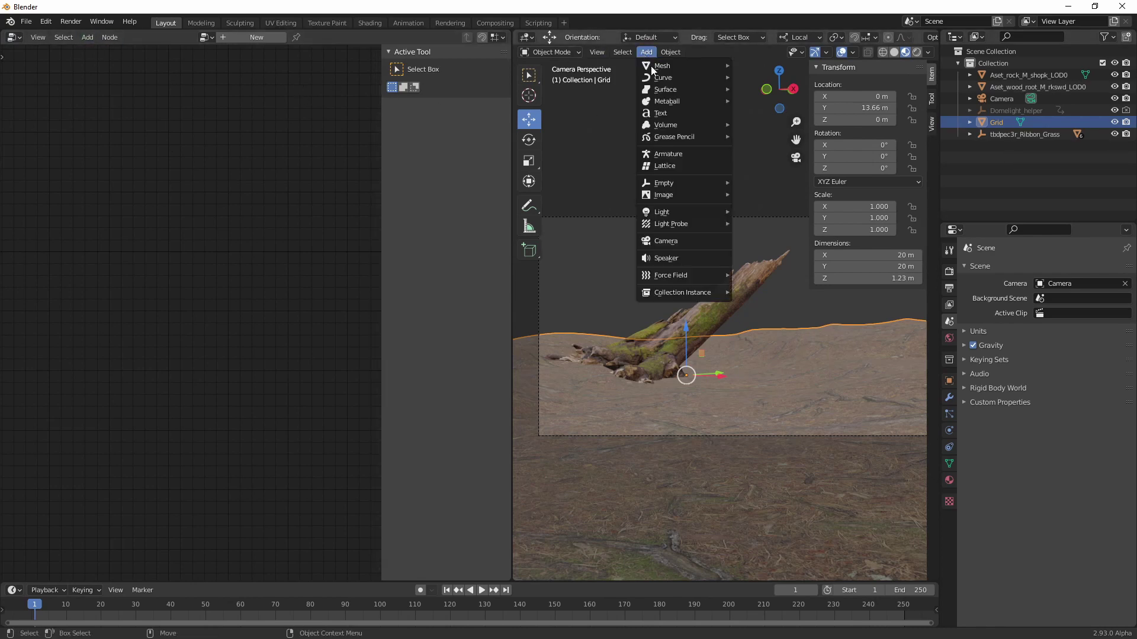
pyautogui.moveTo(683, 66)
pyautogui.click(777, 65)
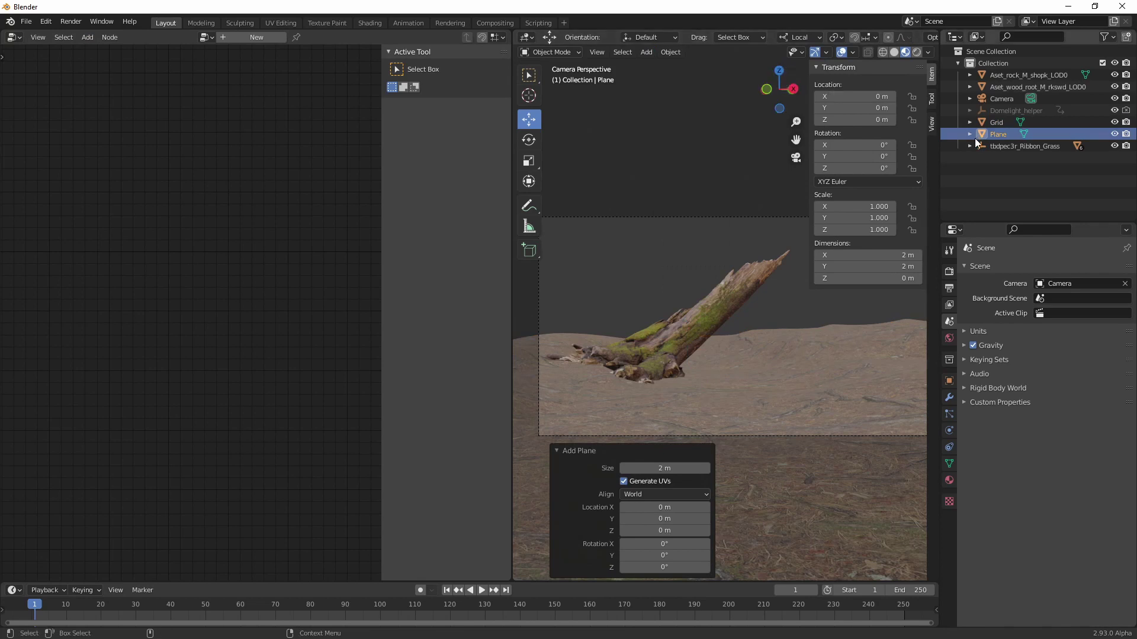
pyautogui.doubleClick(999, 135)
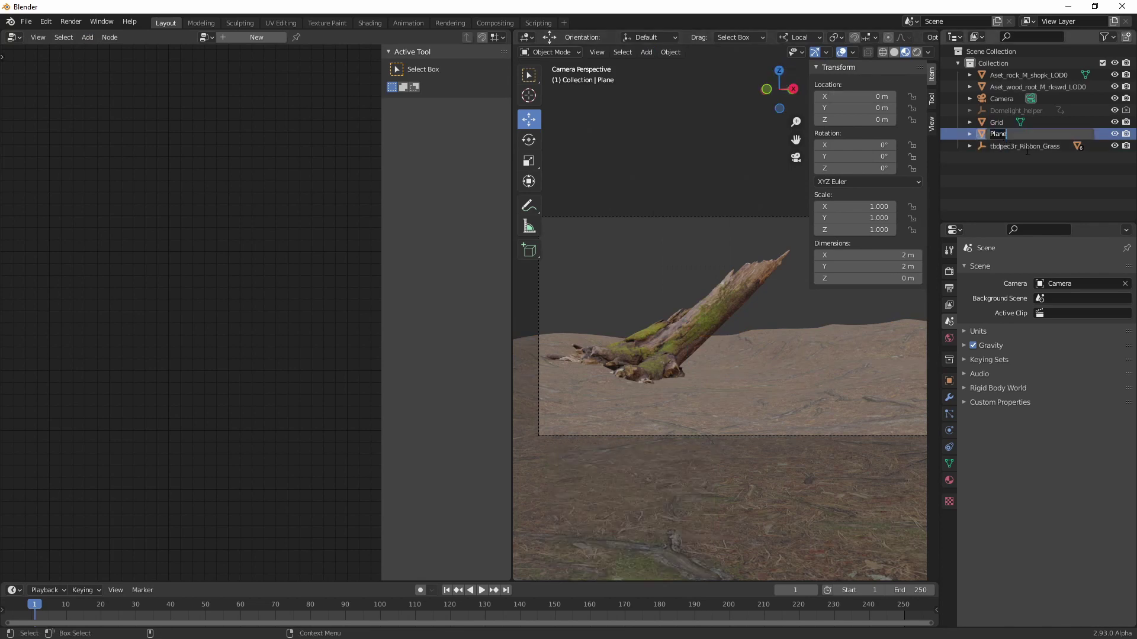
pyautogui.write('Grass_geonodes')
pyautogui.press('Return')
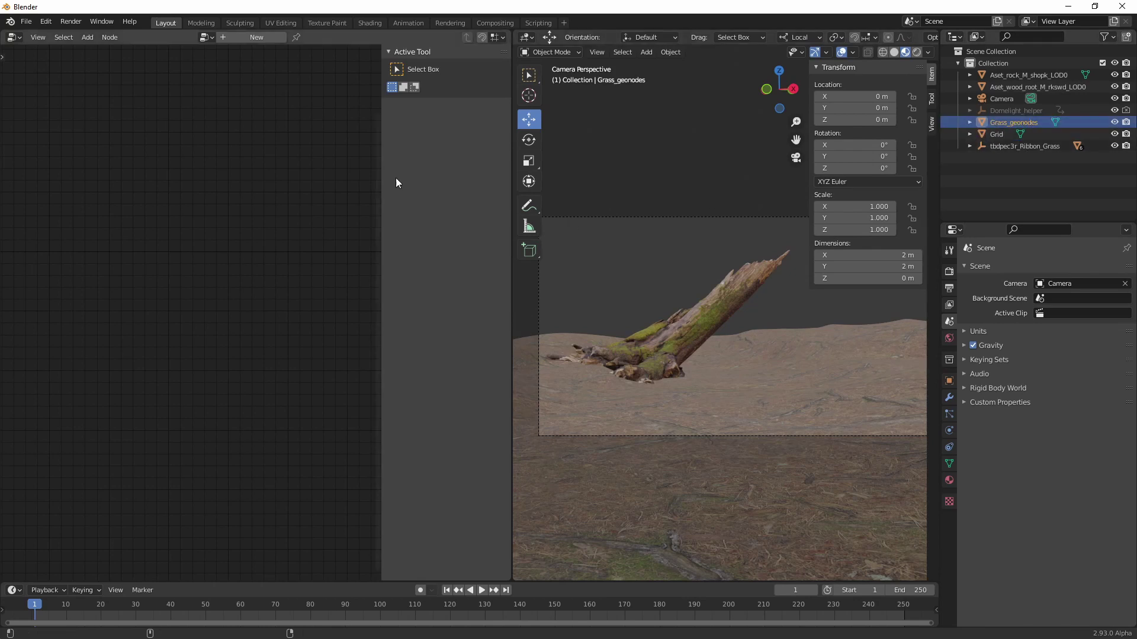
# Step: Create a new geometry node tree on Grass_geonodes and disconnect the Group Input from the Group Output
pyautogui.click(259, 37)
pyautogui.scroll(2, 261, 244)
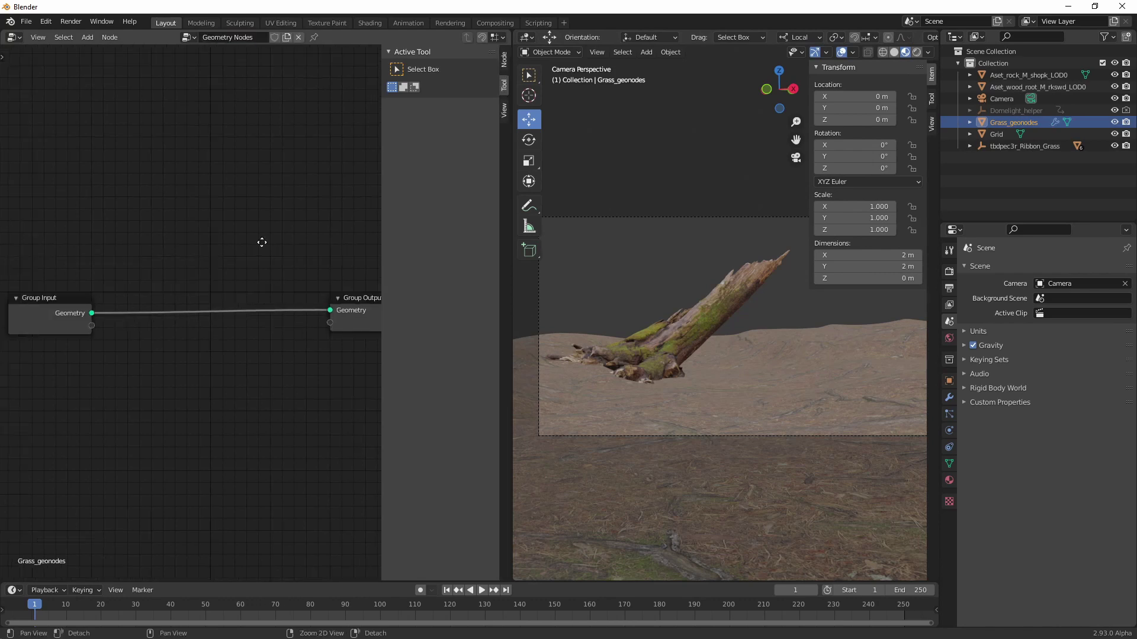
pyautogui.moveTo(168, 286)
pyautogui.mouseDown()
pyautogui.moveTo(232, 180)
pyautogui.moveTo(159, 289)
pyautogui.mouseUp()
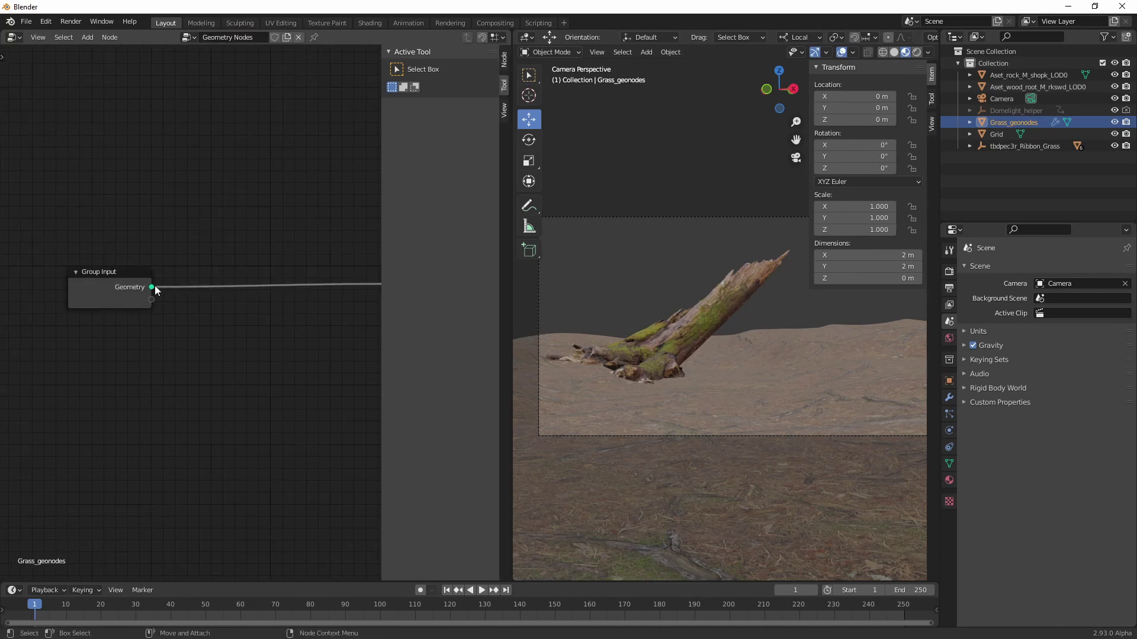
pyautogui.moveTo(332, 287); pyautogui.dragTo(183, 282, button='middle')
pyautogui.moveTo(242, 278); pyautogui.dragTo(148, 255)
pyautogui.moveTo(137, 249); pyautogui.dragTo(142, 284, button='middle')
pyautogui.scroll(-4, 140, 272)
pyautogui.click(127, 259)
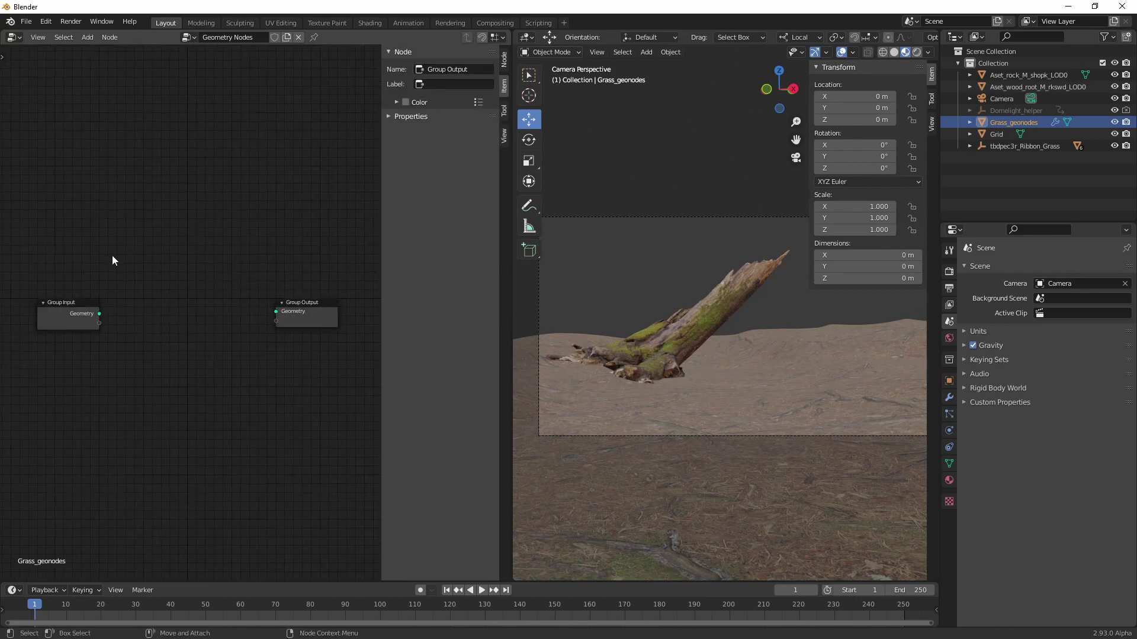
# Step: Add an Object Info node, pick the ground Grid as its object, and link its Geometry to the Group Output
pyautogui.hotkey('shift', 'a')
pyautogui.press('s')
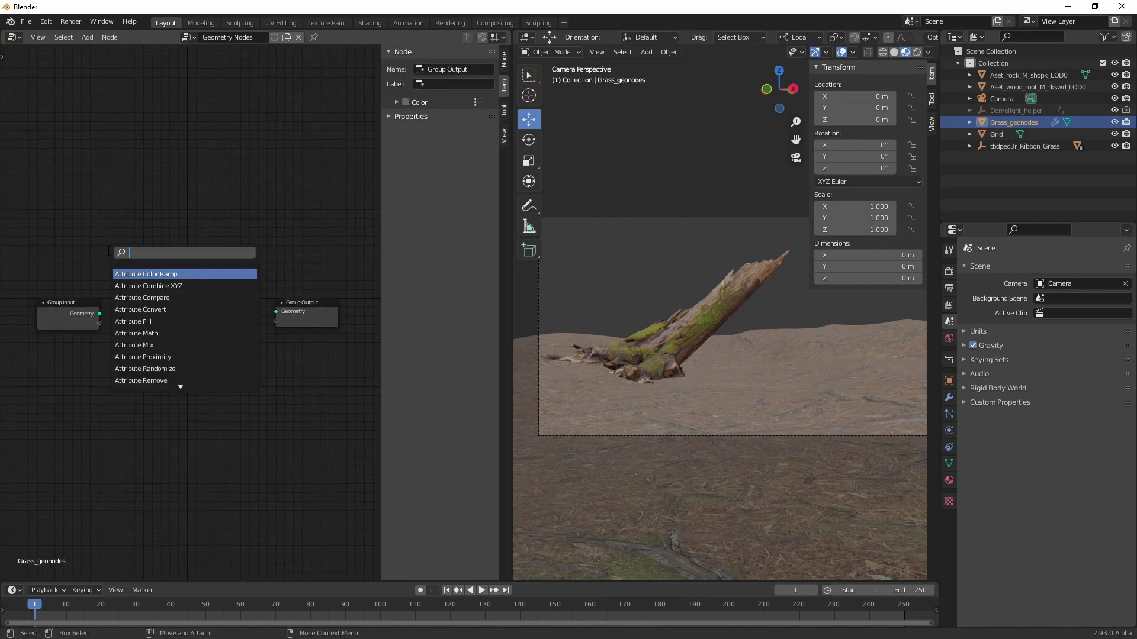
pyautogui.write('object info')
pyautogui.press('Return')
pyautogui.click(108, 250)
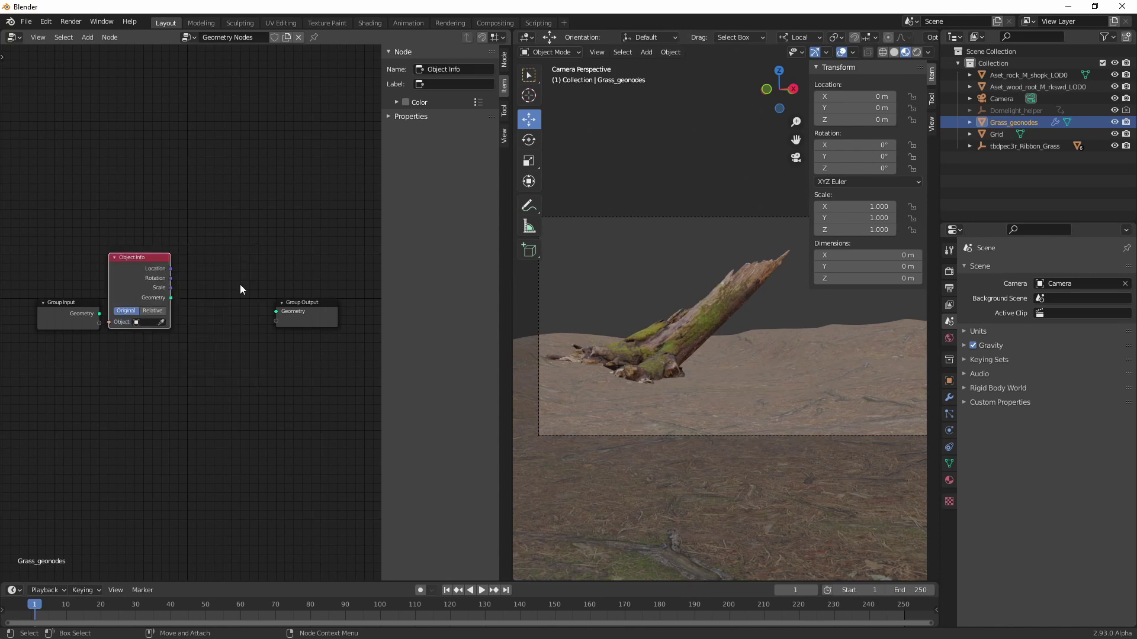
pyautogui.click(161, 322)
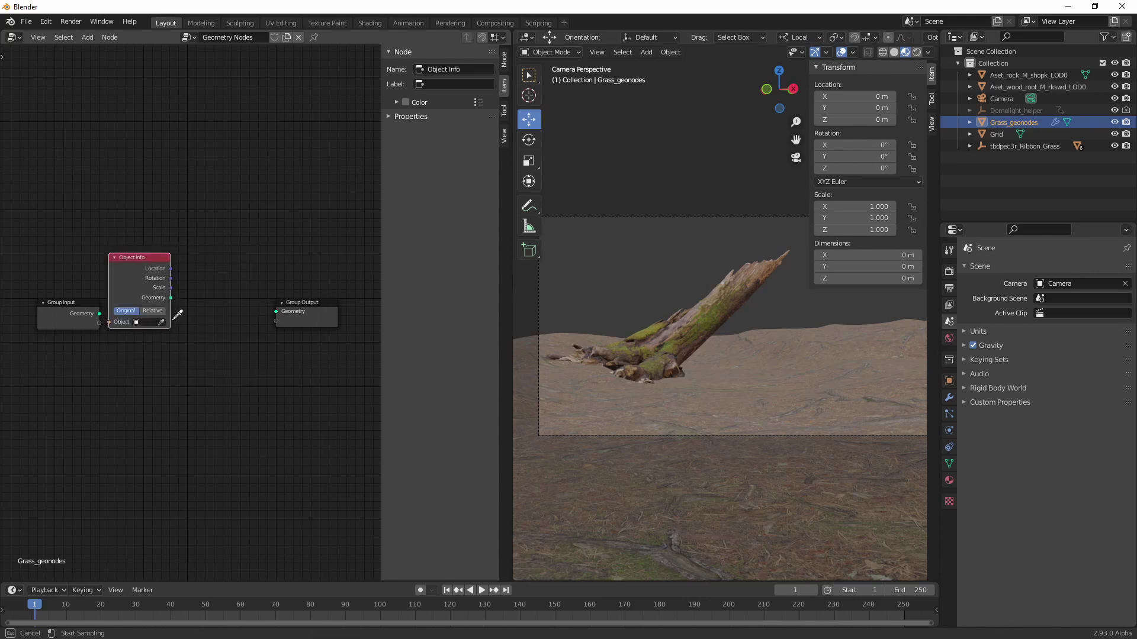
pyautogui.click(807, 363)
pyautogui.moveTo(165, 314); pyautogui.dragTo(276, 312)
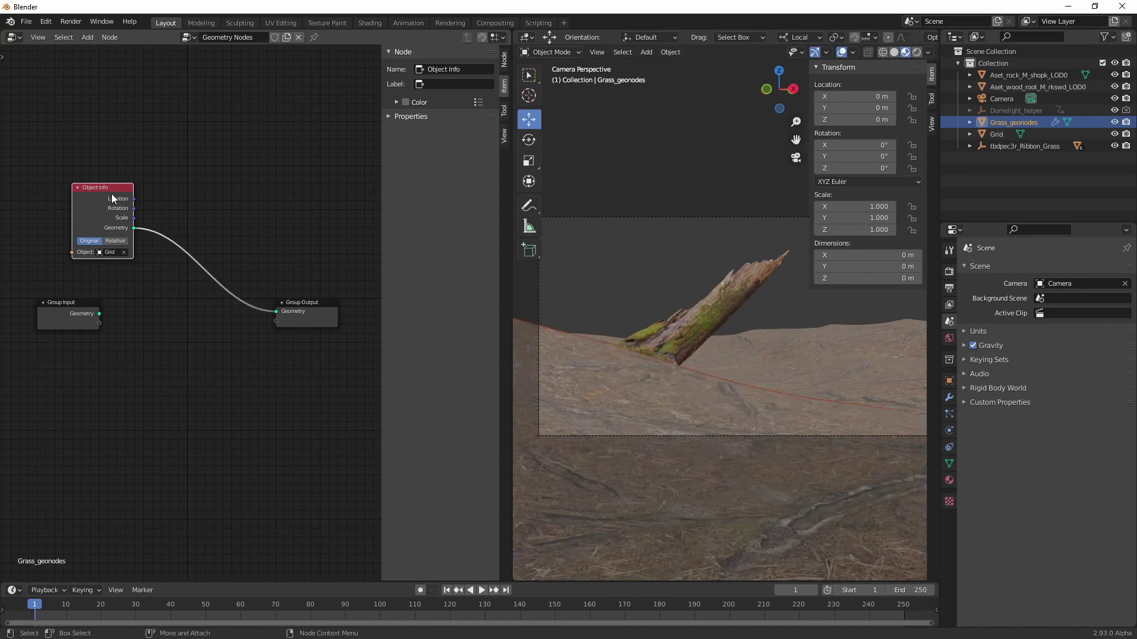
# Step: Move the Object Info and Group Input nodes away from the Group Output to free space between them
pyautogui.moveTo(109, 196); pyautogui.dragTo(87, 198)
pyautogui.moveTo(176, 354); pyautogui.dragTo(162, 322, button='middle')
pyautogui.moveTo(70, 283); pyautogui.dragTo(38, 317)
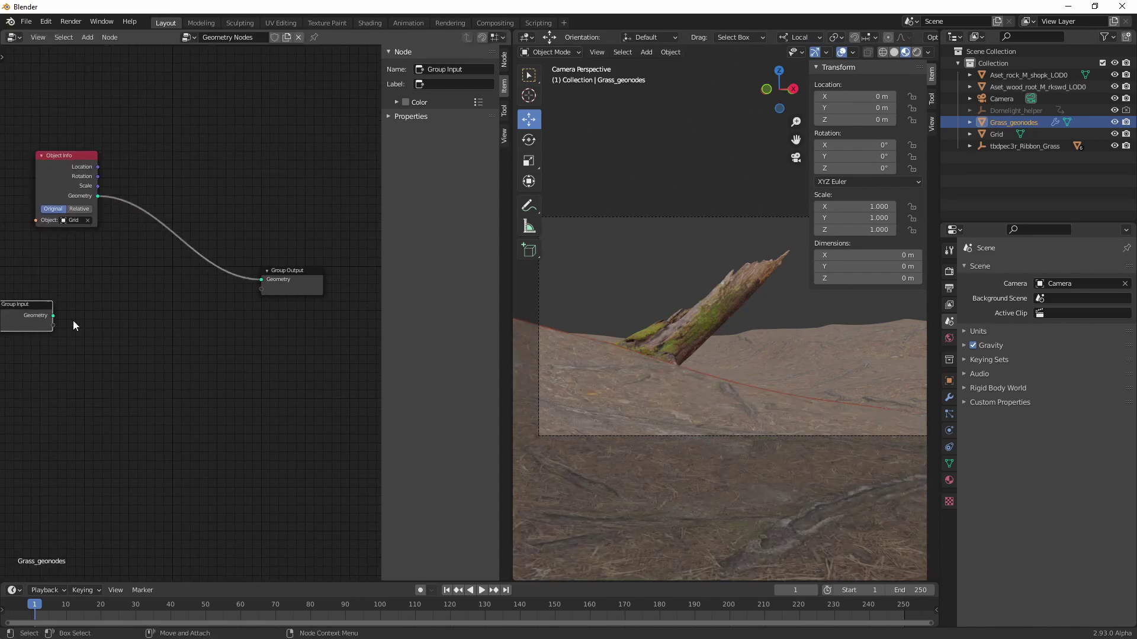
pyautogui.moveTo(64, 165); pyautogui.dragTo(46, 186)
pyautogui.click(137, 333)
pyautogui.hotkey('shift', 'a')
pyautogui.click(158, 336)
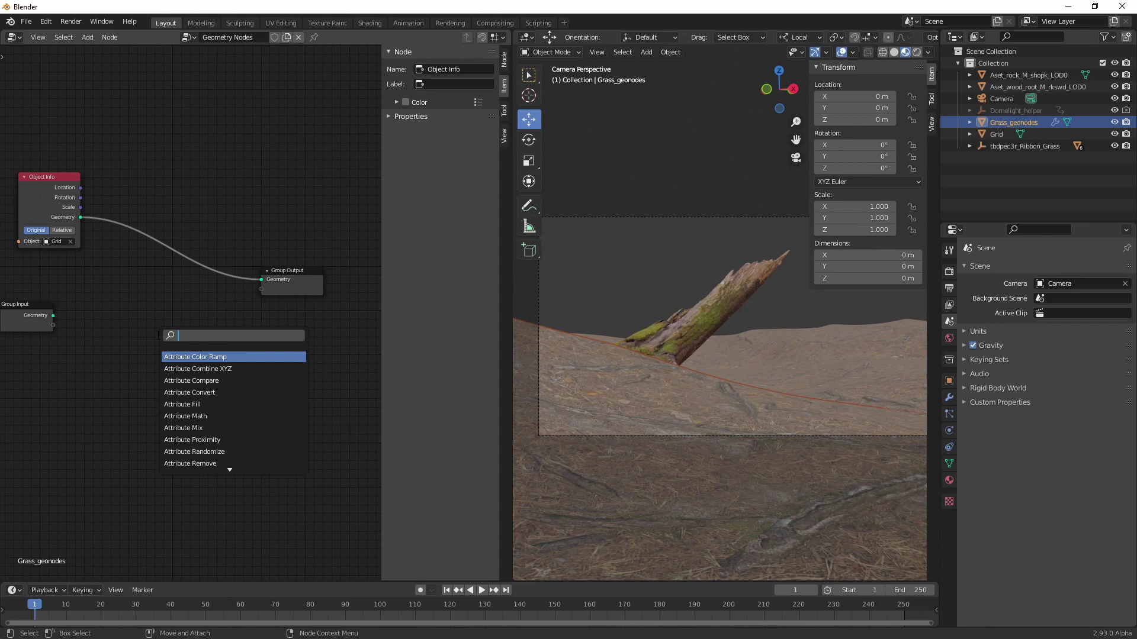
pyautogui.write('objec')
pyautogui.press('BackSpace')
pyautogui.press('BackSpace')
pyautogui.press('BackSpace')
pyautogui.press('BackSpace')
pyautogui.write('sca')
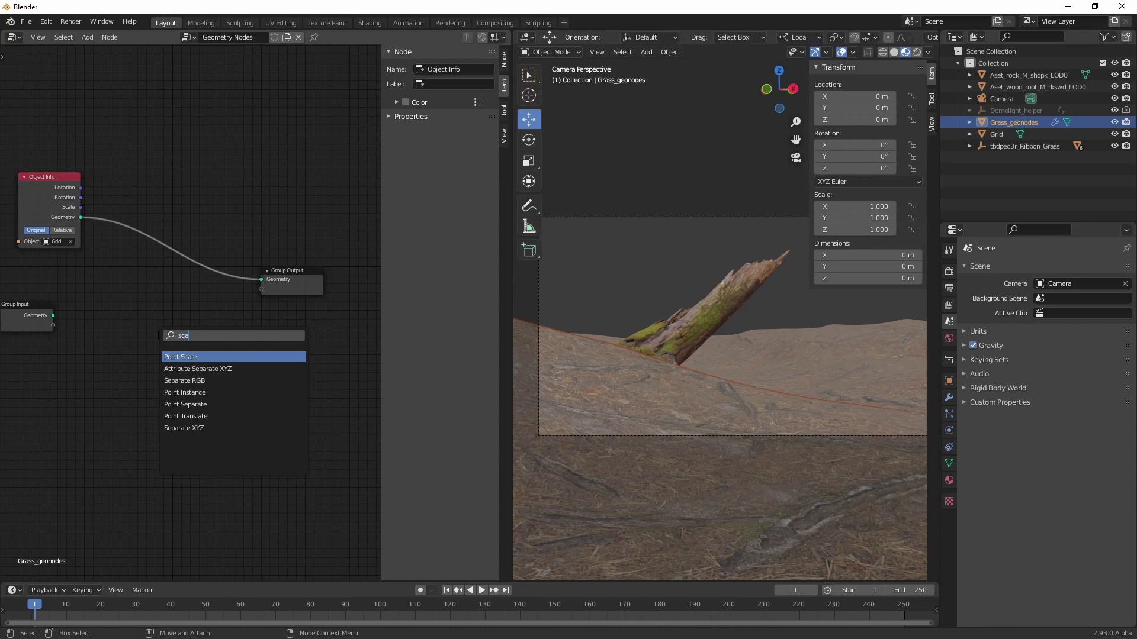
pyautogui.press('BackSpace')
pyautogui.press('BackSpace')
pyautogui.press('BackSpace')
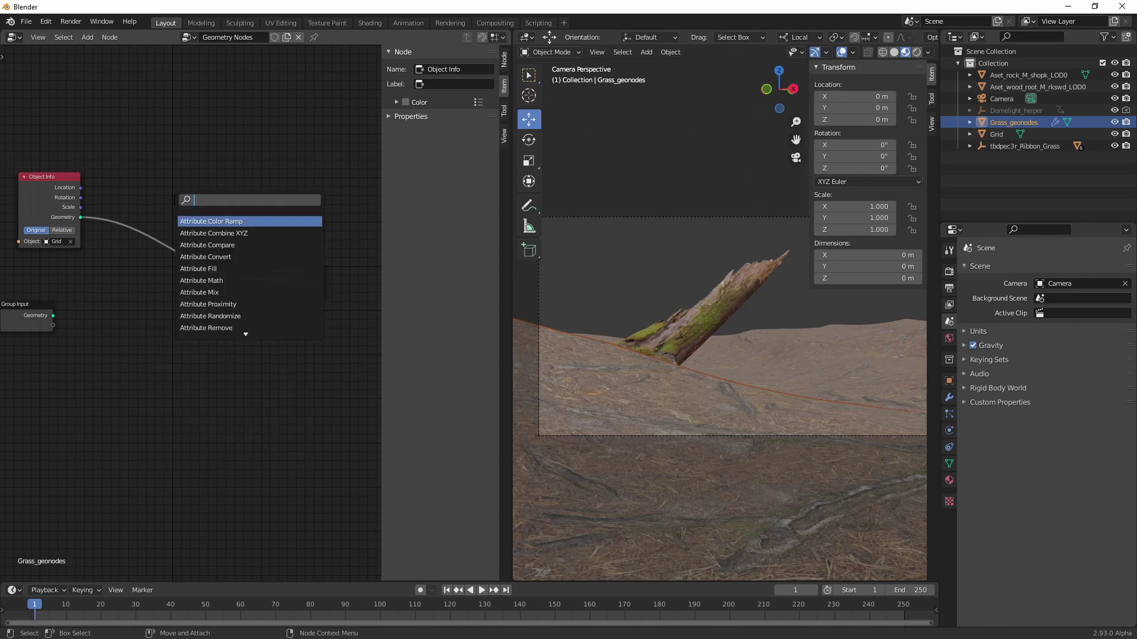
# Step: Add a Point Distribute node and insert it on the link between Object Info and Group Output
pyautogui.write('point d')
pyautogui.press('Return')
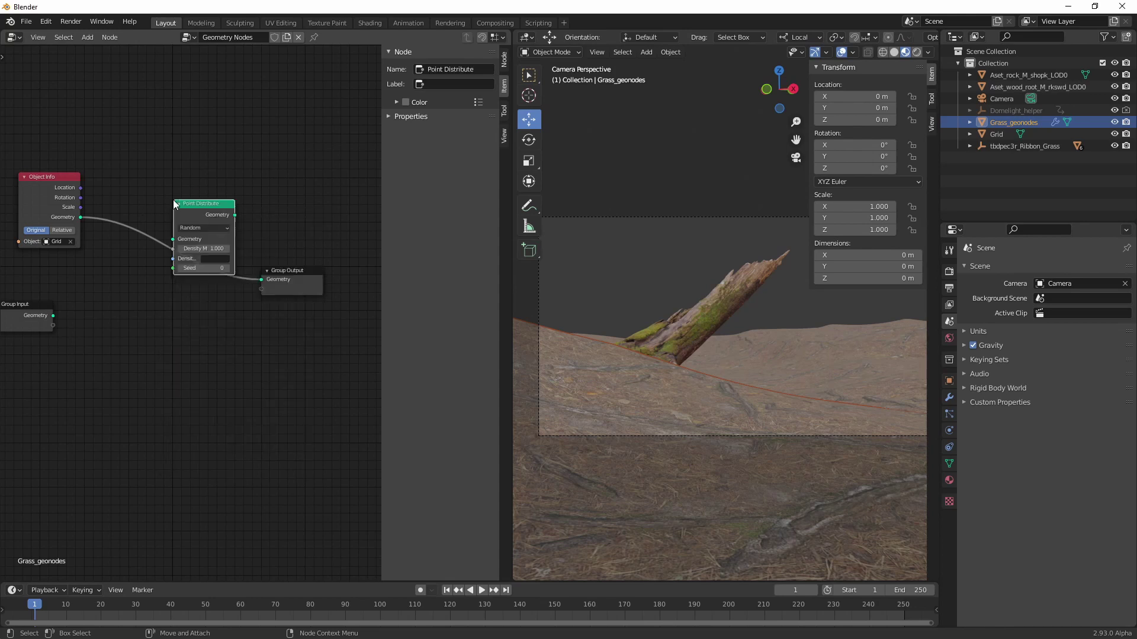
pyautogui.moveTo(204, 203); pyautogui.dragTo(147, 212)
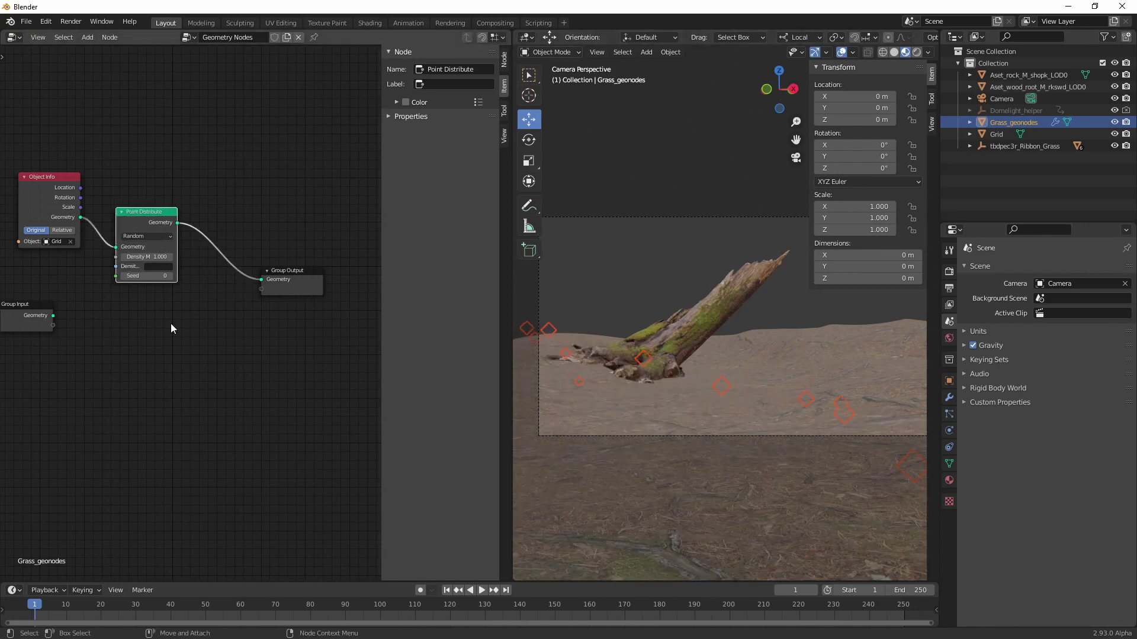
# Step: Spread out the Group Output, Object Info and Group Input nodes around the Point Distribute node
pyautogui.moveTo(290, 278); pyautogui.dragTo(329, 267)
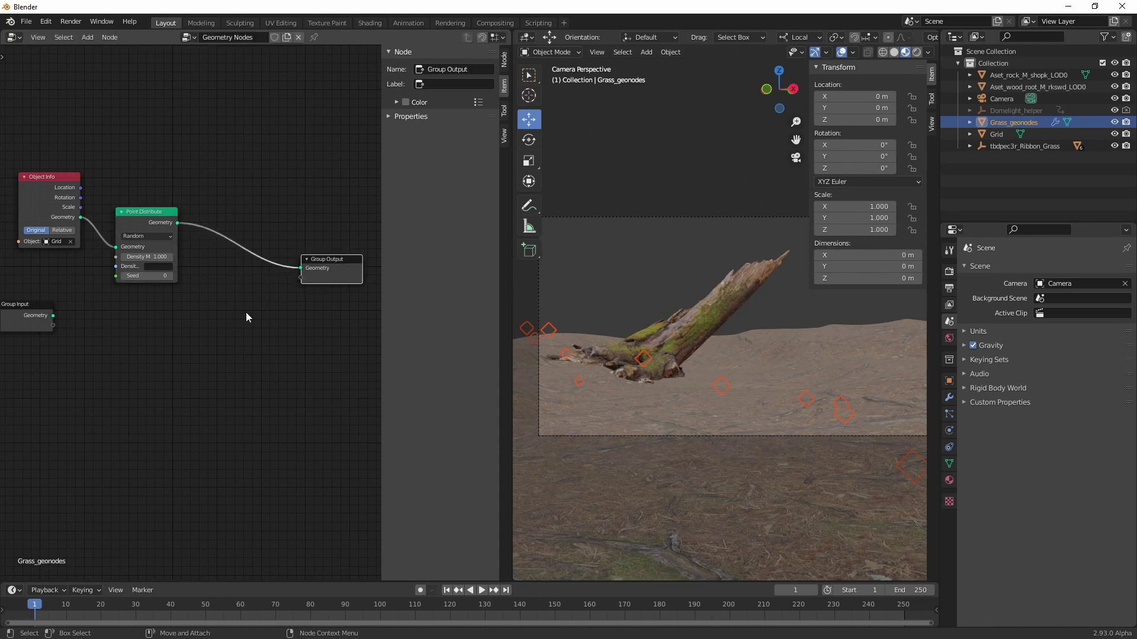
pyautogui.moveTo(247, 311); pyautogui.dragTo(357, 355, button='middle')
pyautogui.moveTo(249, 255); pyautogui.dragTo(289, 255)
pyautogui.moveTo(166, 225); pyautogui.dragTo(74, 223)
pyautogui.moveTo(211, 350); pyautogui.dragTo(158, 322, button='middle')
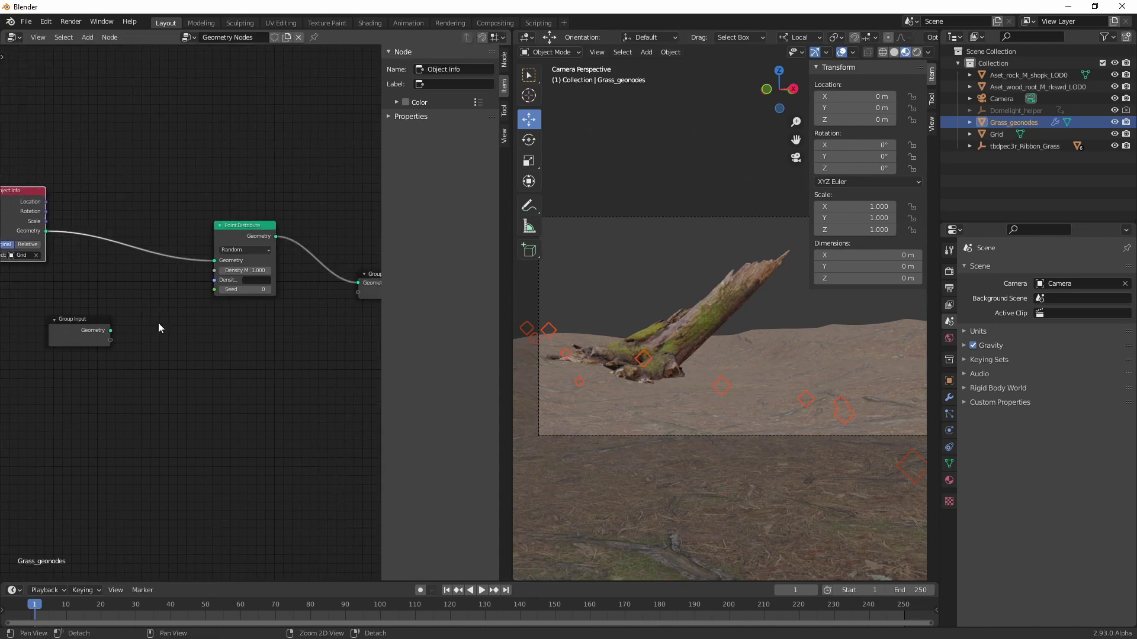
pyautogui.moveTo(73, 343); pyautogui.dragTo(28, 410)
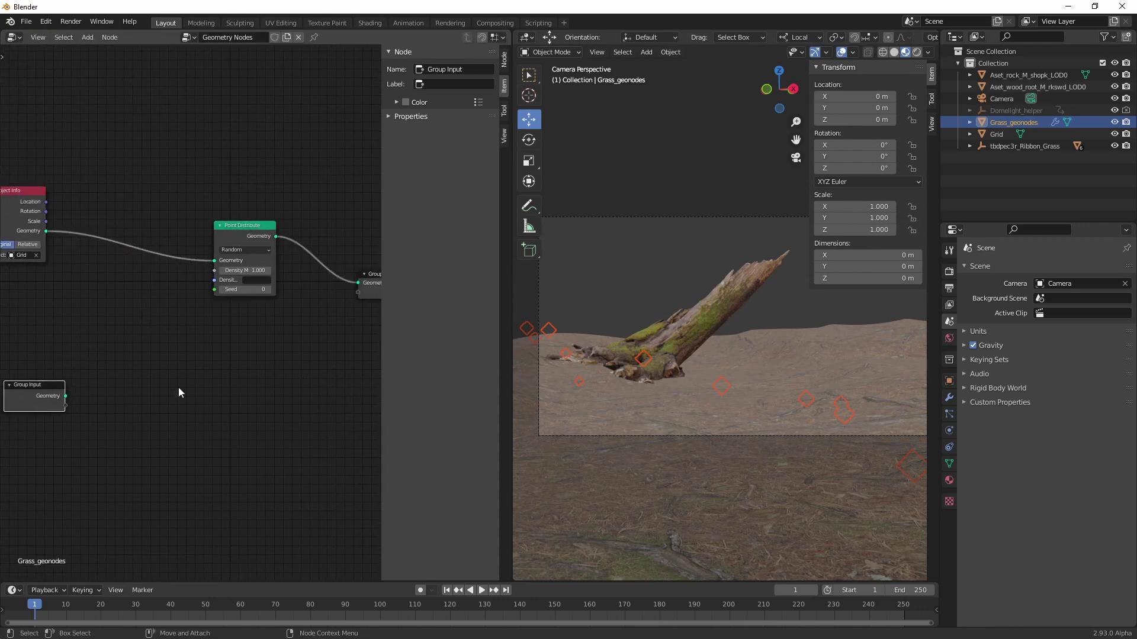
pyautogui.click(98, 429)
pyautogui.moveTo(199, 332); pyautogui.dragTo(110, 345, button='middle')
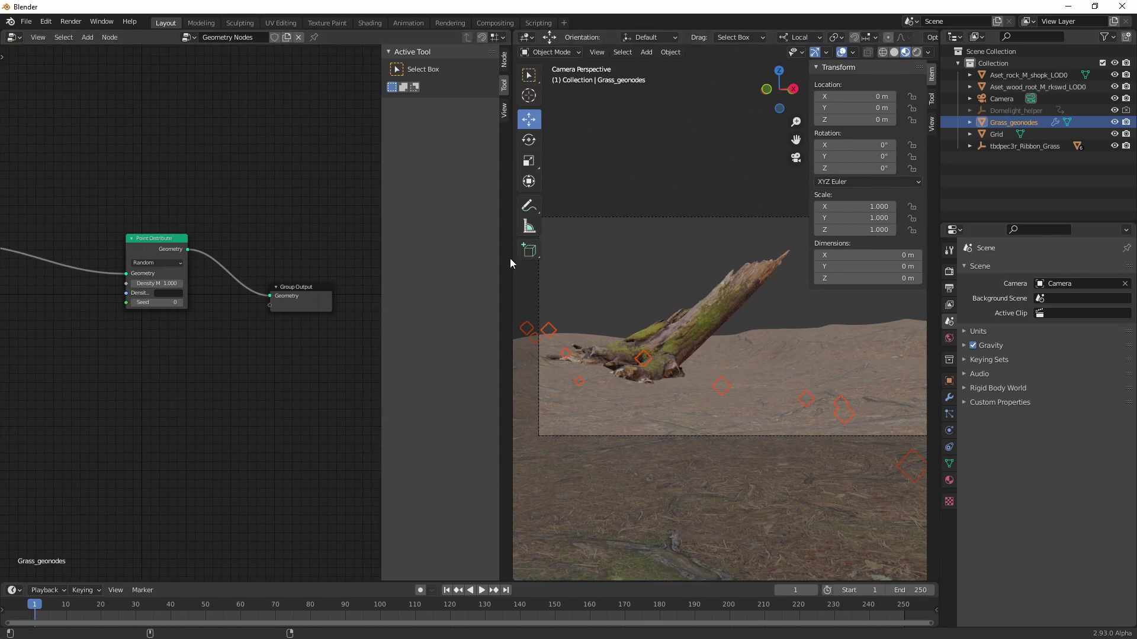
# Step: Widen the node editor area and hide the 3D viewport's transform sidebar
pyautogui.moveTo(510, 258); pyautogui.dragTo(541, 259)
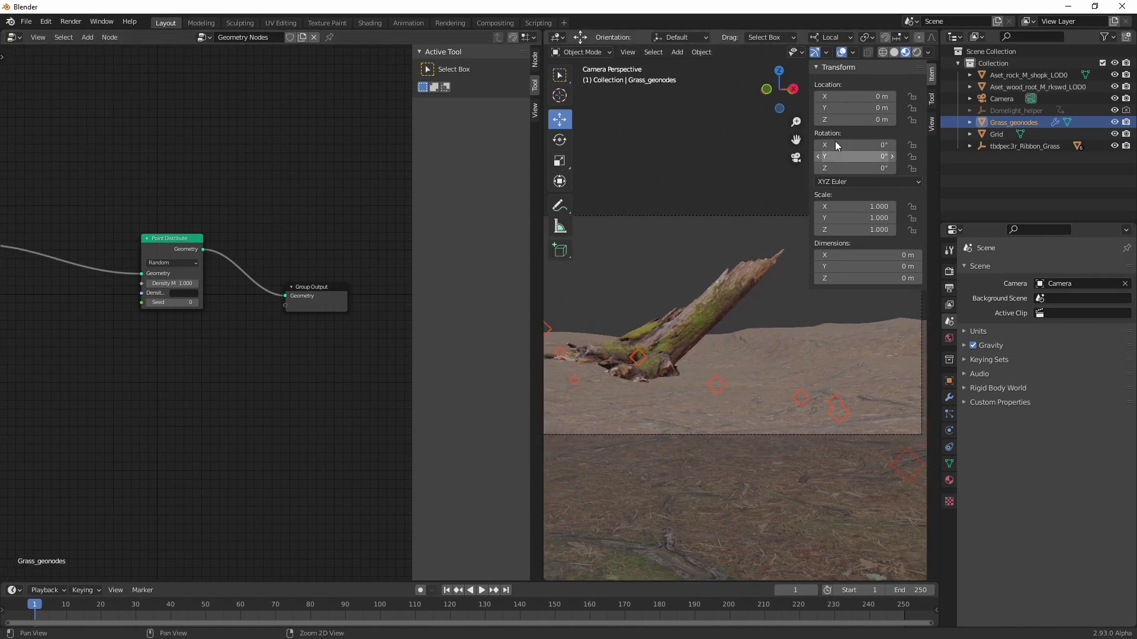
pyautogui.press('n')
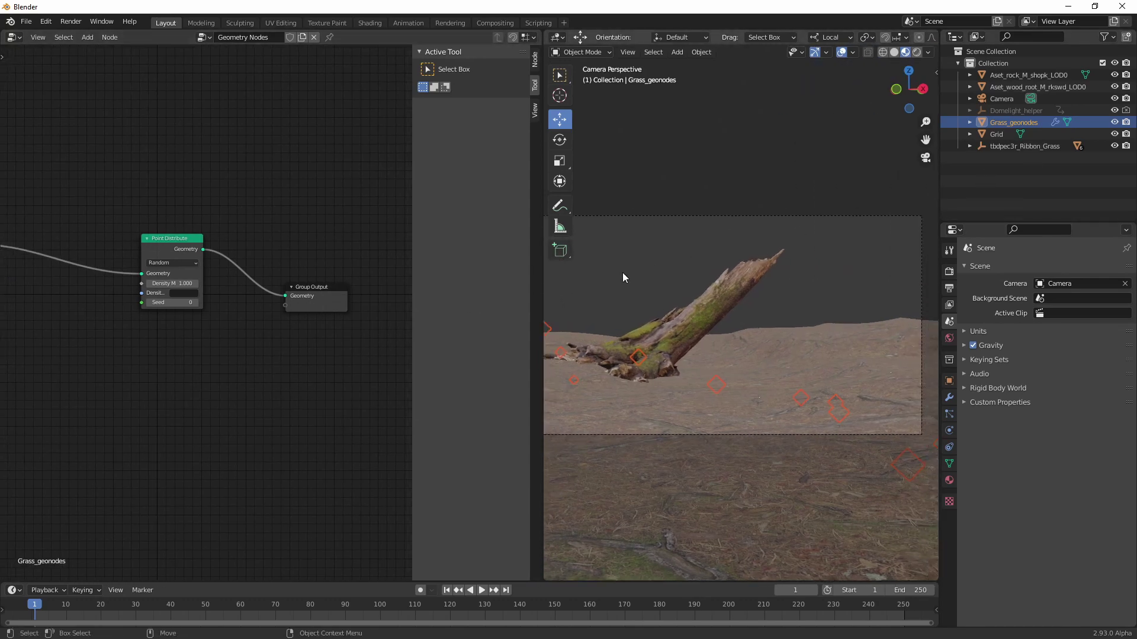
pyautogui.keyDown('alt'); pyautogui.moveTo(643, 272); pyautogui.dragTo(658, 273, button='middle'); pyautogui.keyUp('alt')
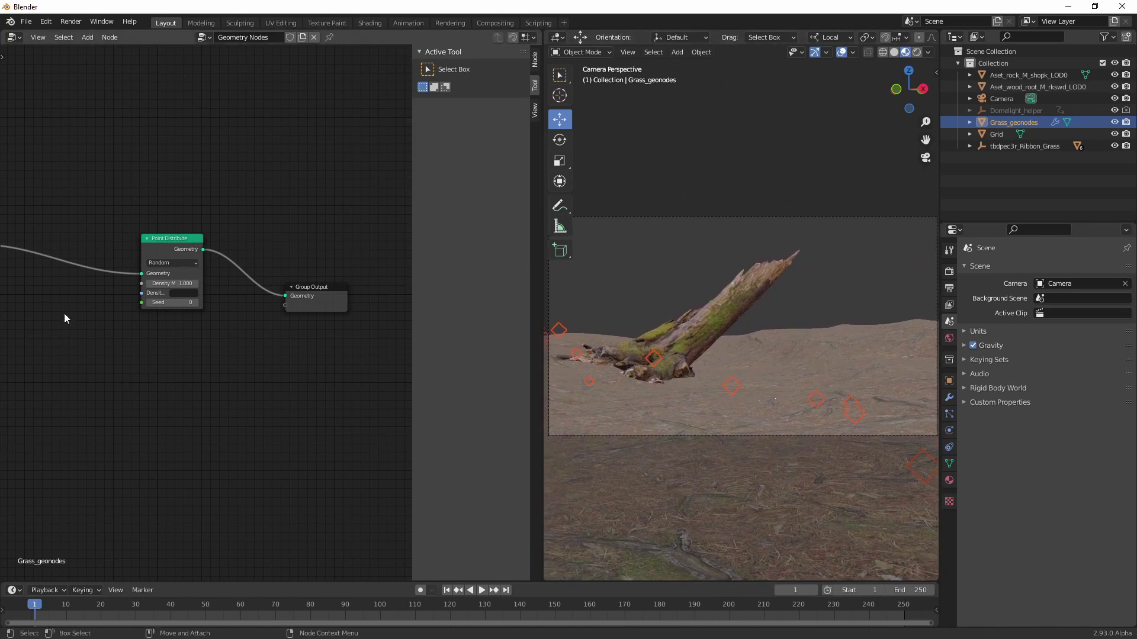
# Step: Add an Align Rotation to Vector node and insert it between Point Distribute and Group Output
pyautogui.keyDown('alt'); pyautogui.moveTo(148, 335); pyautogui.dragTo(192, 390, button='middle'); pyautogui.keyUp('alt')
pyautogui.moveTo(209, 292); pyautogui.dragTo(137, 263)
pyautogui.press('Tab')
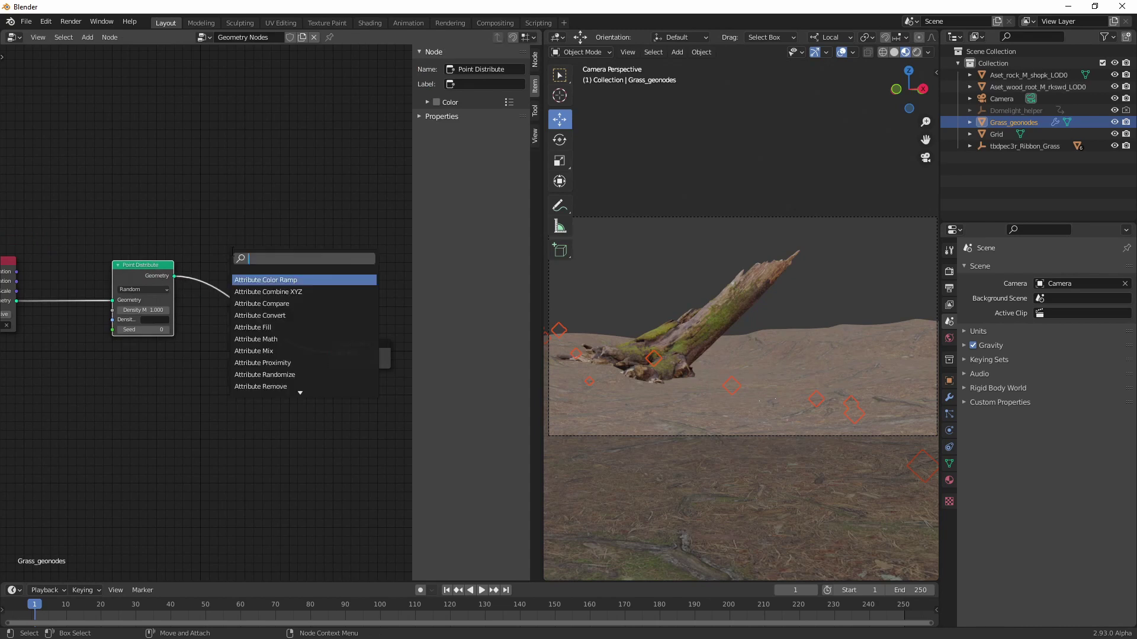
pyautogui.write('align')
pyautogui.press('Return')
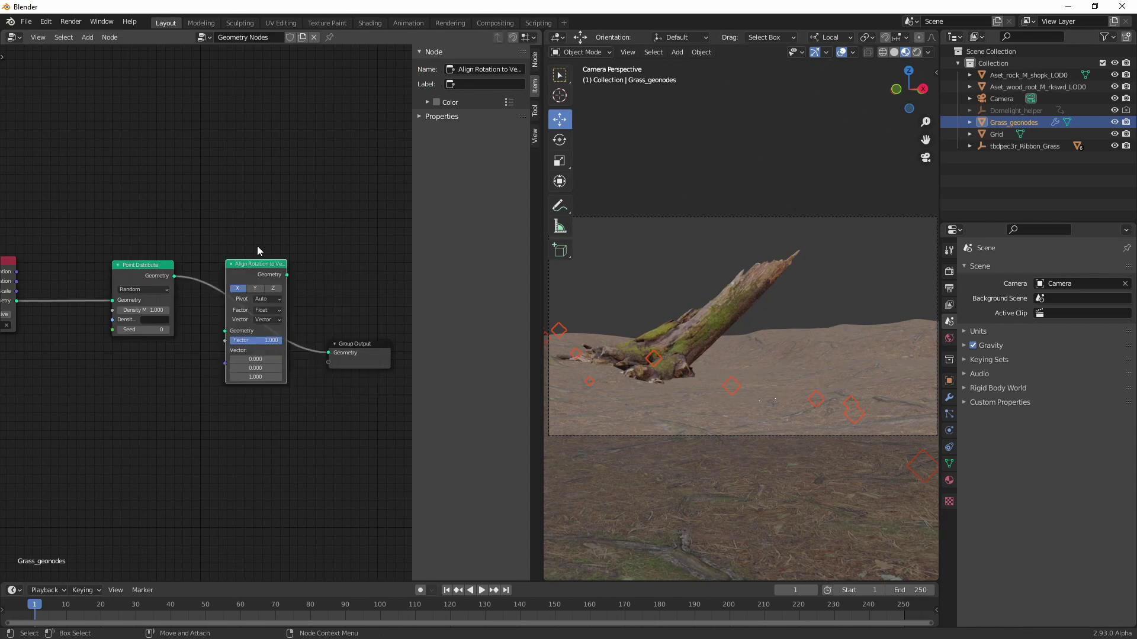
pyautogui.moveTo(251, 262); pyautogui.dragTo(234, 269)
pyautogui.keyDown('alt'); pyautogui.moveTo(335, 275); pyautogui.dragTo(257, 248, button='middle'); pyautogui.keyUp('alt')
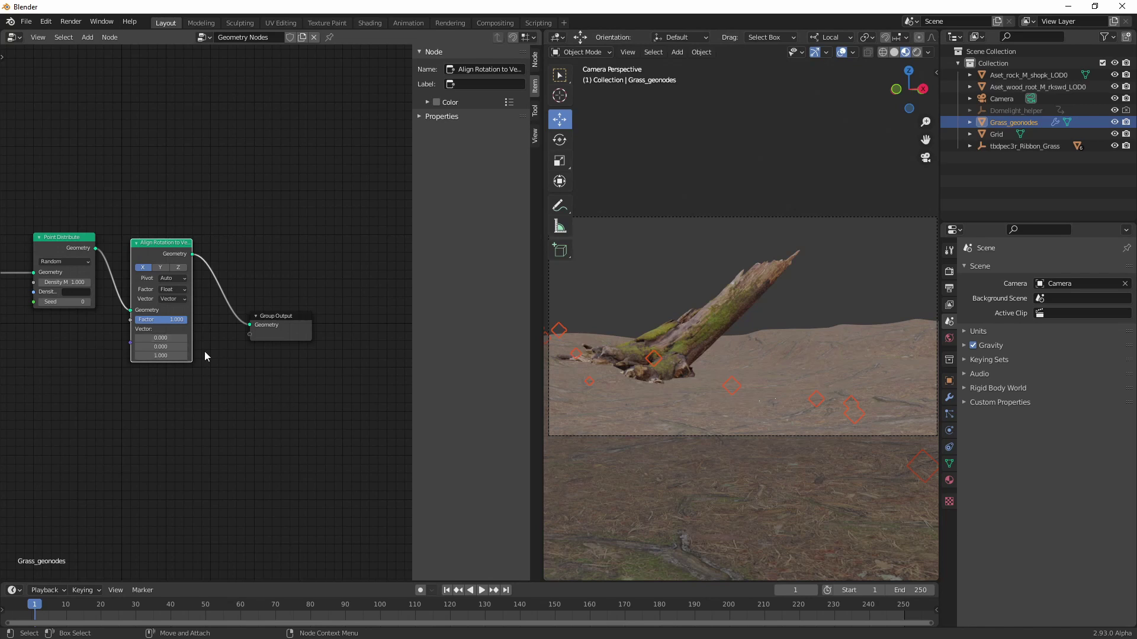
# Step: Switch the Align Rotation to Vector node's Vector input to Attribute and choose the normal attribute
pyautogui.click(184, 299)
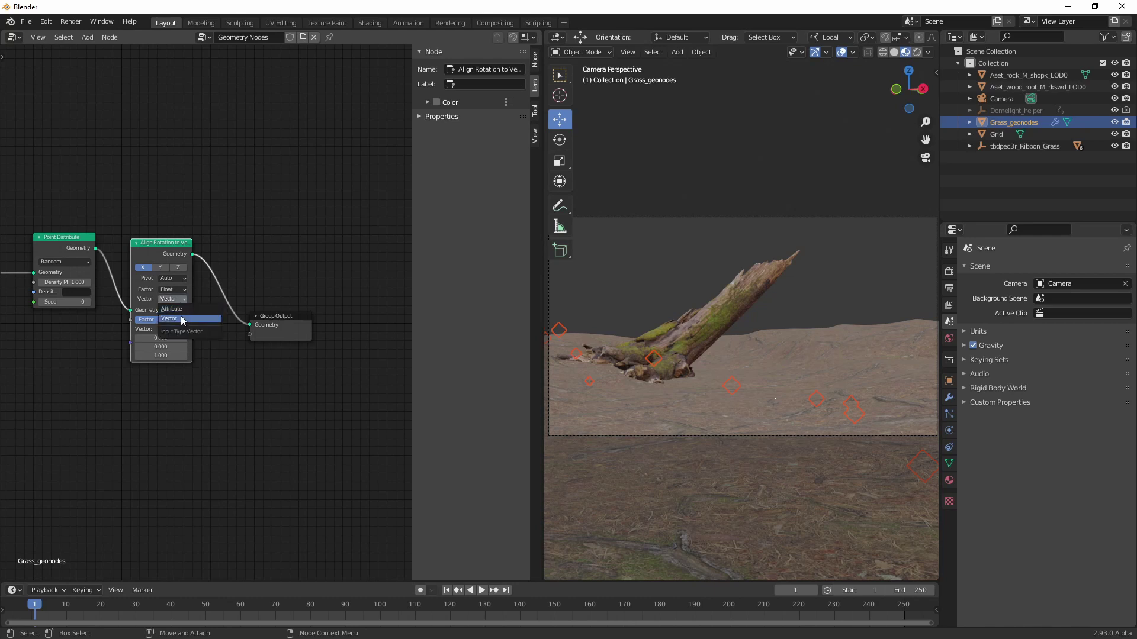
pyautogui.click(177, 318)
pyautogui.click(181, 299)
pyautogui.click(178, 309)
pyautogui.click(178, 330)
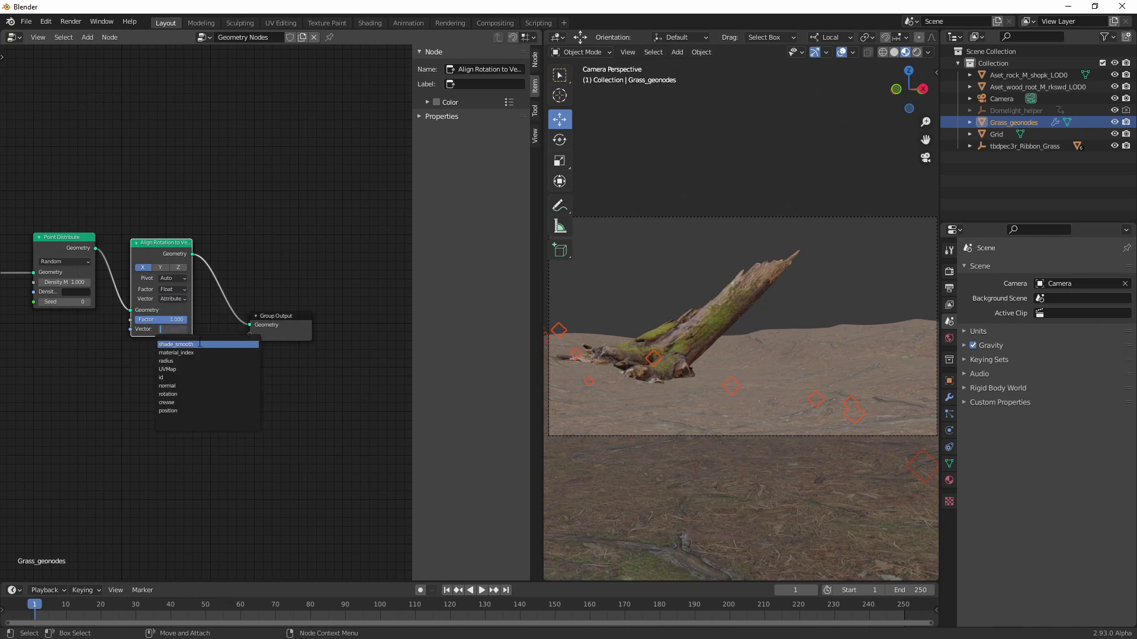
pyautogui.click(178, 385)
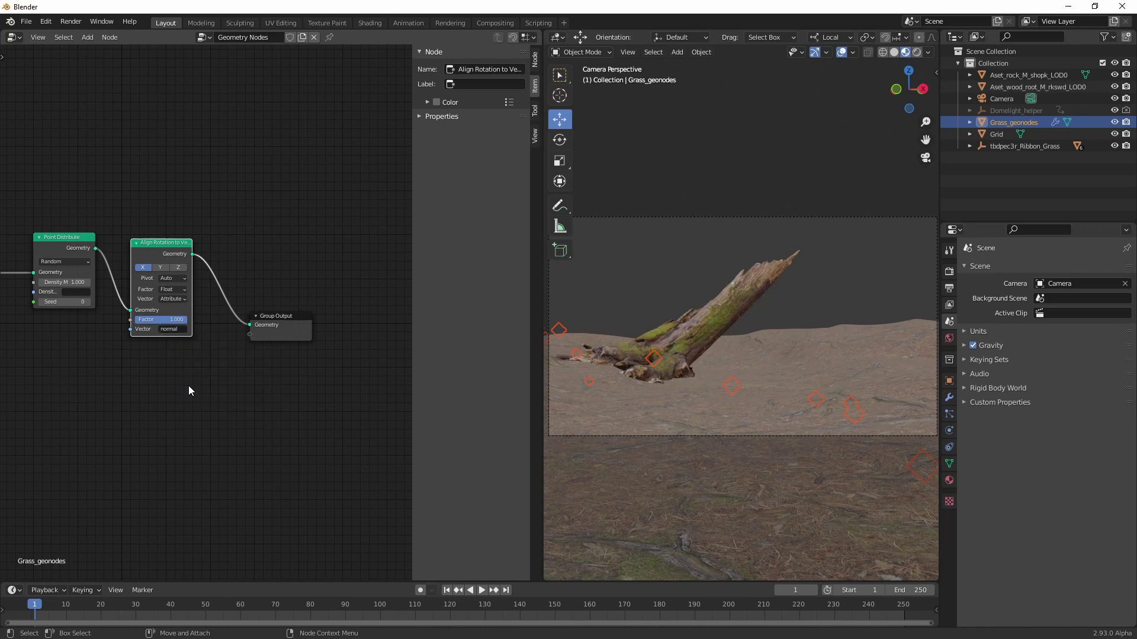
# Step: Move the Group Output farther away and insert an Attribute Randomize node after Align Rotation to Vector
pyautogui.moveTo(277, 317); pyautogui.dragTo(365, 273)
pyautogui.moveTo(280, 376); pyautogui.dragTo(185, 416, button='middle')
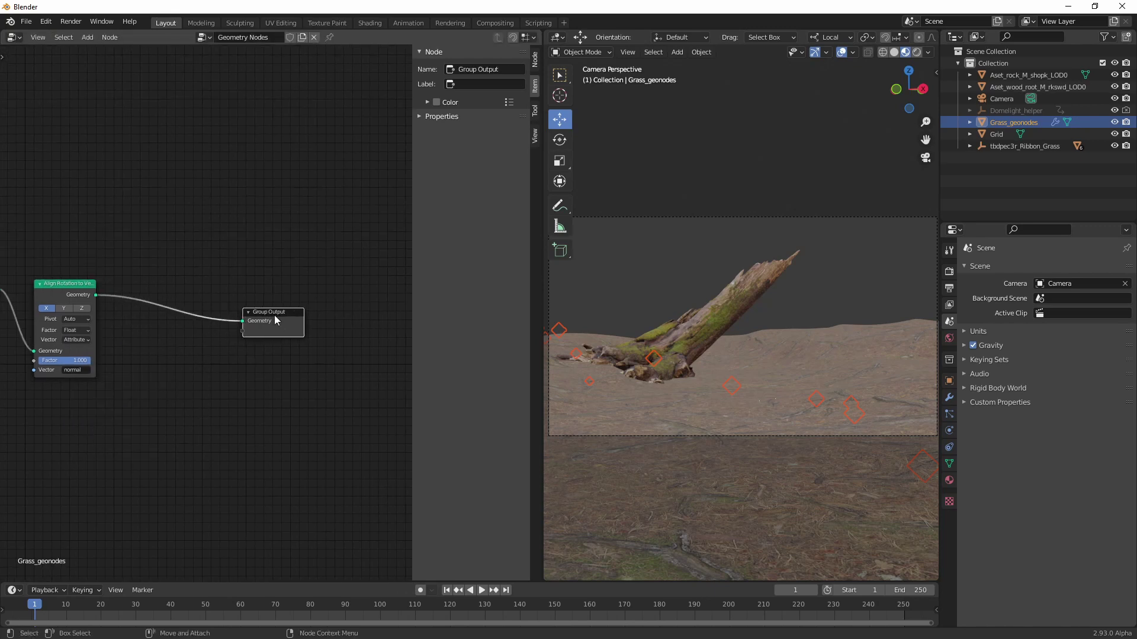
pyautogui.moveTo(276, 318); pyautogui.dragTo(335, 317)
pyautogui.moveTo(239, 412); pyautogui.dragTo(241, 380, button='middle')
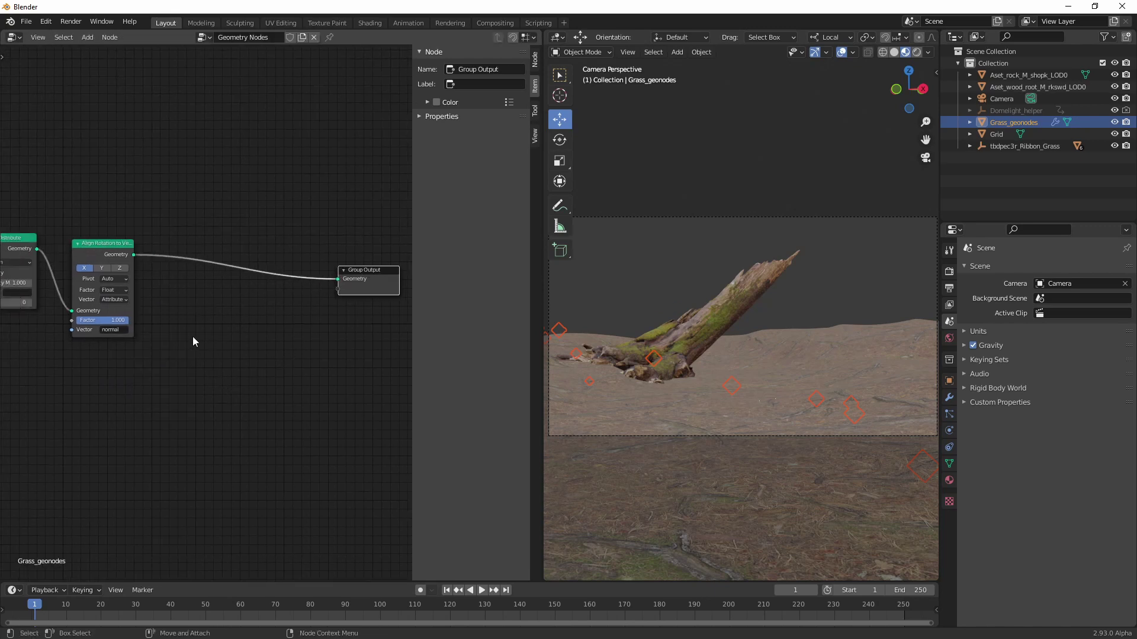
pyautogui.hotkey('shift', 'a')
pyautogui.write('attrib ra')
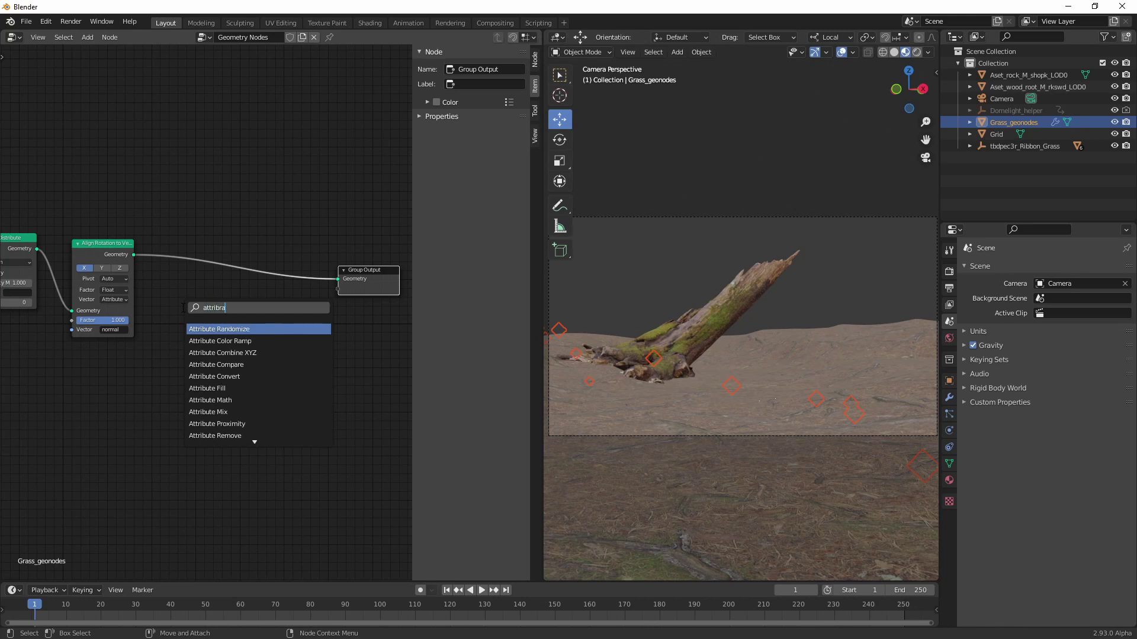
pyautogui.press('Return')
pyautogui.click(242, 239)
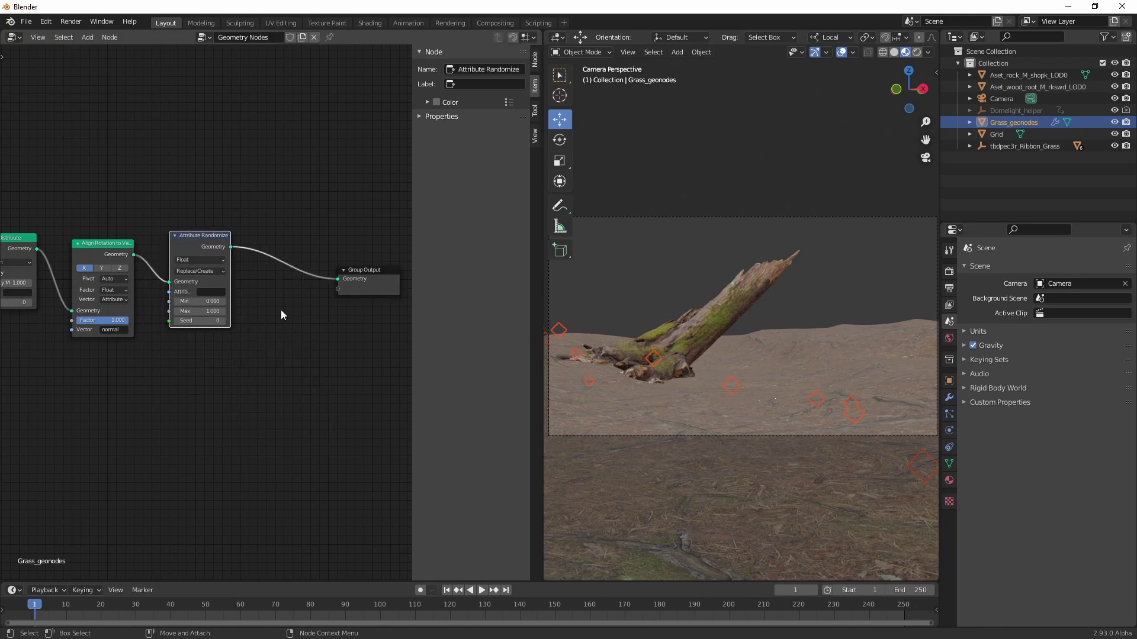
# Step: Set the Attribute Randomize node's attribute to scale and its Min value to 0.4
pyautogui.click(212, 292)
pyautogui.write('scale')
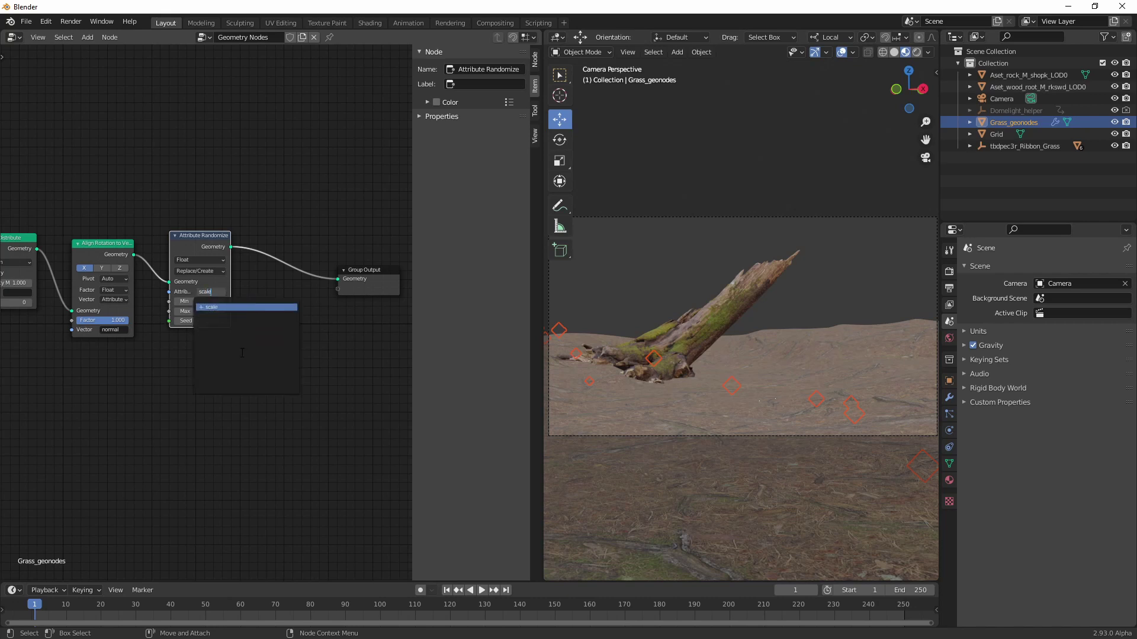
pyautogui.press('Return')
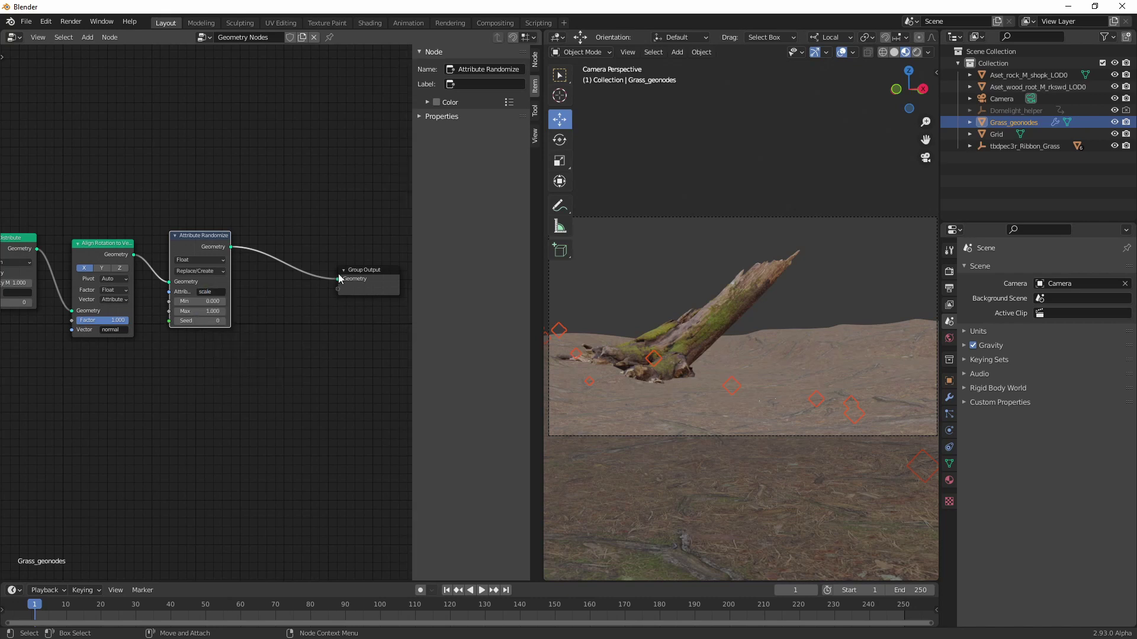
pyautogui.click(223, 302)
pyautogui.moveTo(207, 312); pyautogui.dragTo(201, 312)
pyautogui.hotkey('ctrl', 'z')
# Step: Add a Point Instance node and insert it between Attribute Randomize and Group Output
pyautogui.hotkey('shift', 'a')
pyautogui.click(306, 361)
pyautogui.write('p0o')
pyautogui.press('BackSpace')
pyautogui.press('BackSpace')
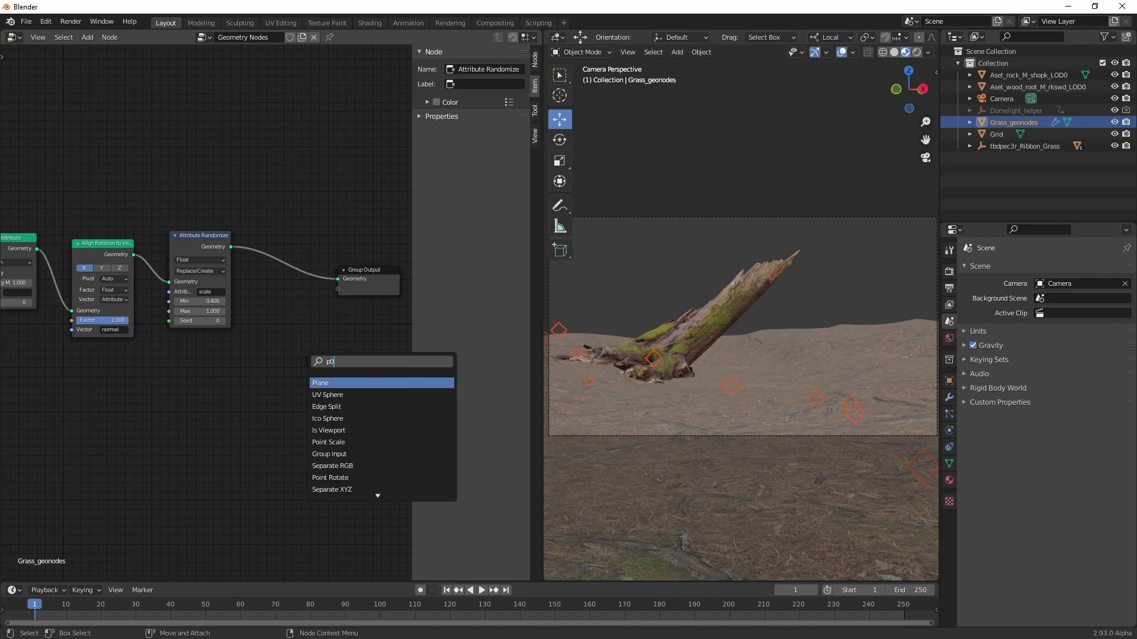
pyautogui.write('oint inst')
pyautogui.press('Return')
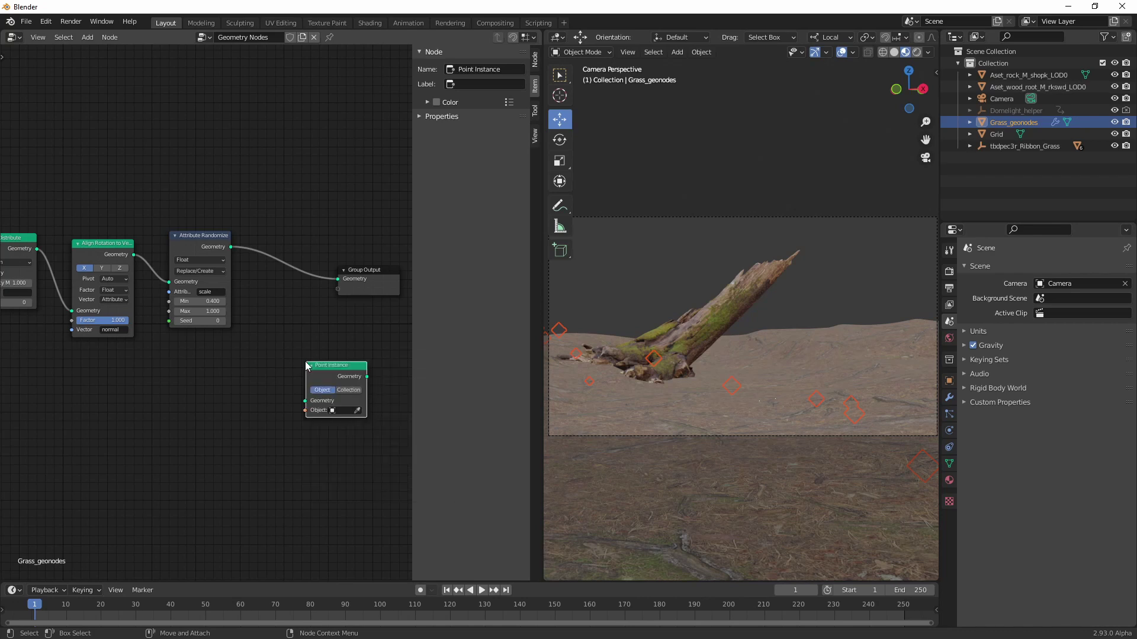
pyautogui.moveTo(347, 371); pyautogui.dragTo(309, 250)
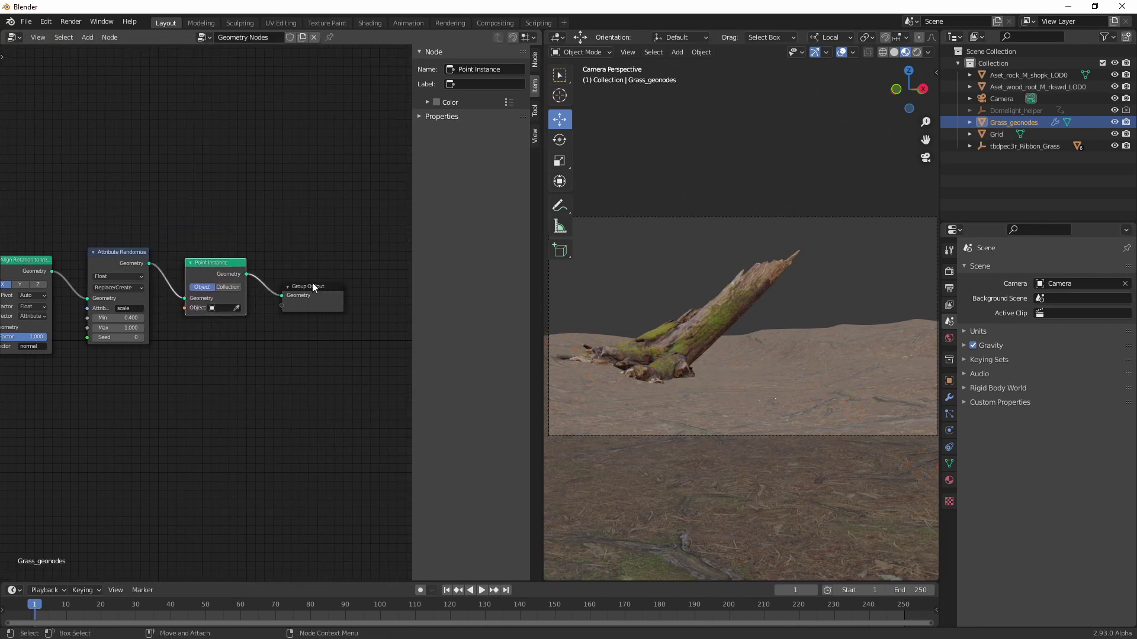
# Step: Create a new collection directly under the Scene Collection and rename it grass
pyautogui.click(1010, 147)
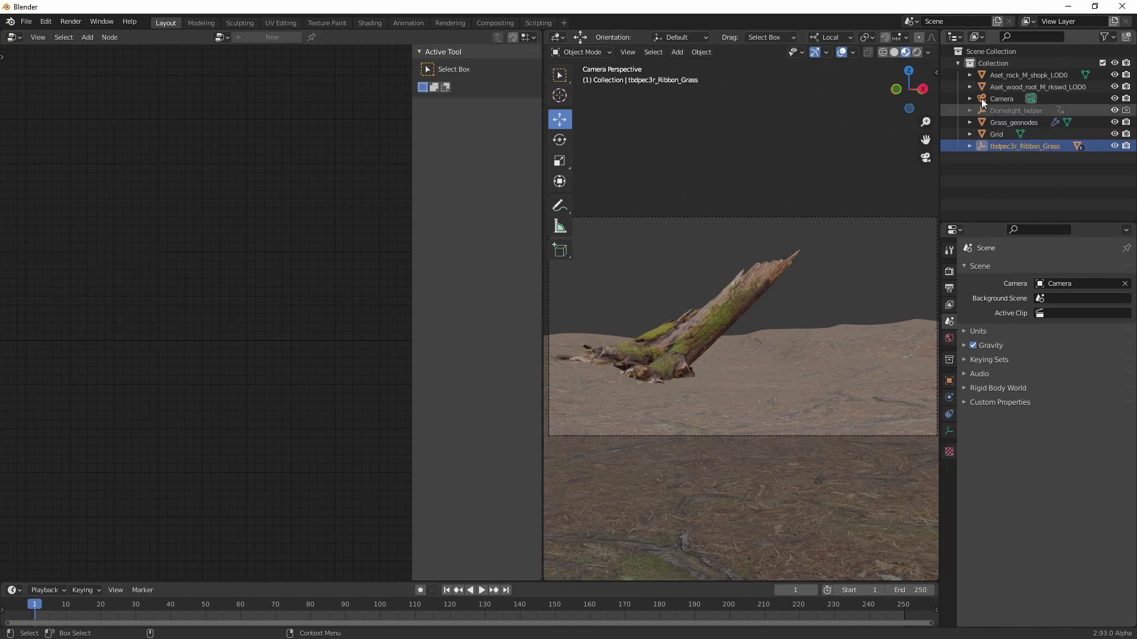
pyautogui.click(1039, 51)
pyautogui.click(1127, 38)
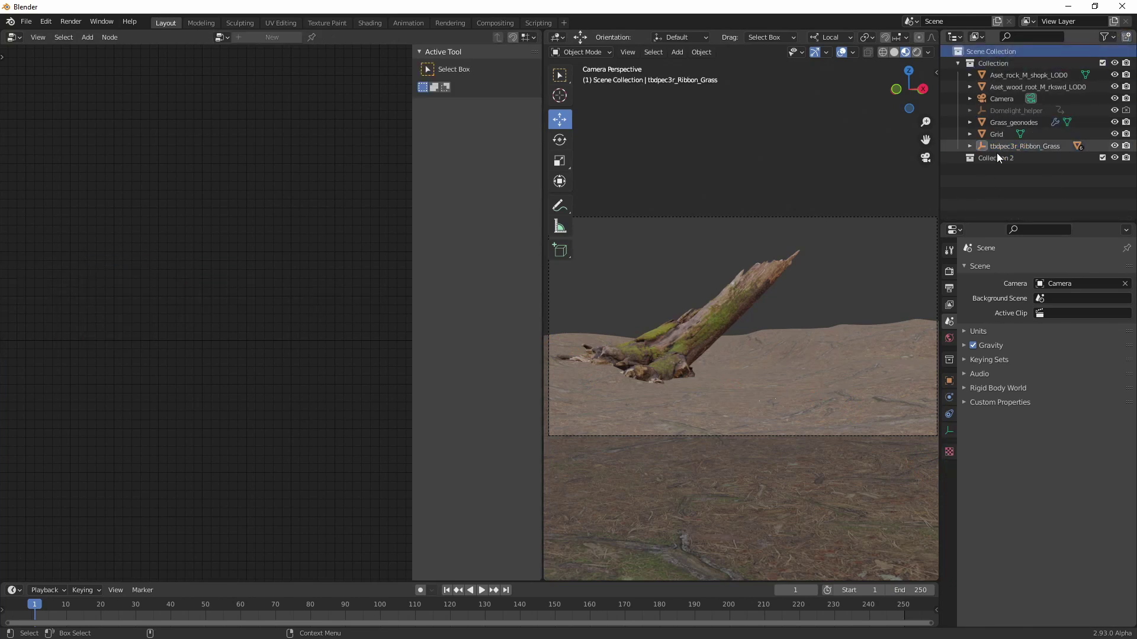
pyautogui.doubleClick(998, 157)
pyautogui.write('grass')
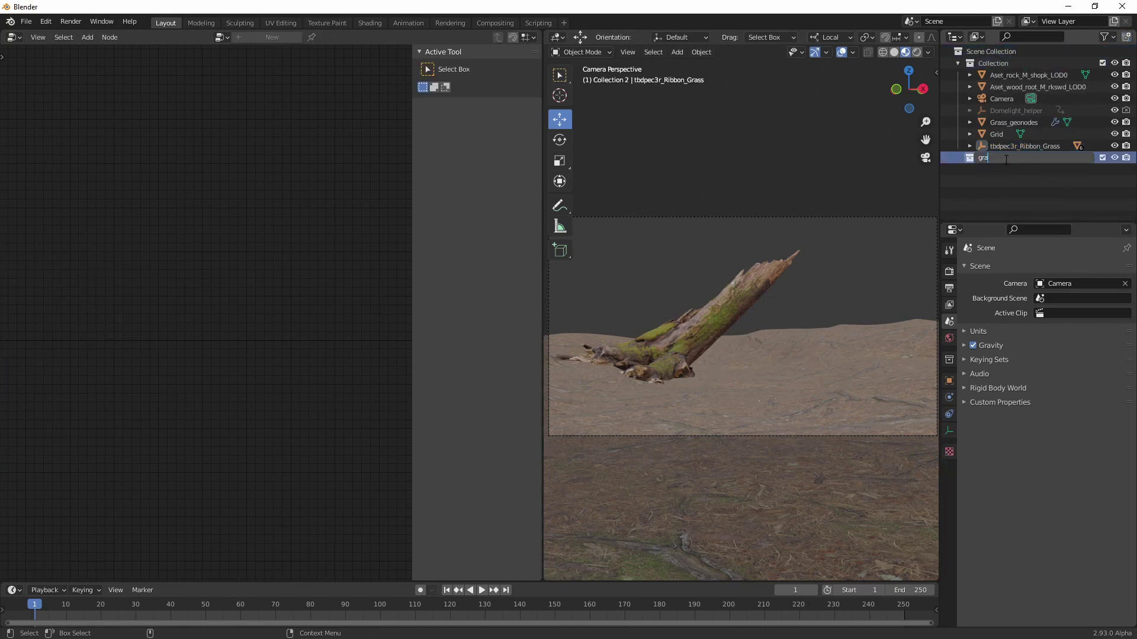
pyautogui.press('Return')
# Step: Move all the grass variants under tbdpec3r_Ribbon_Grass, from _3b42_Var6_LOD0 to _dffe_Var2_LOD0, into the grass collection
pyautogui.click(970, 146)
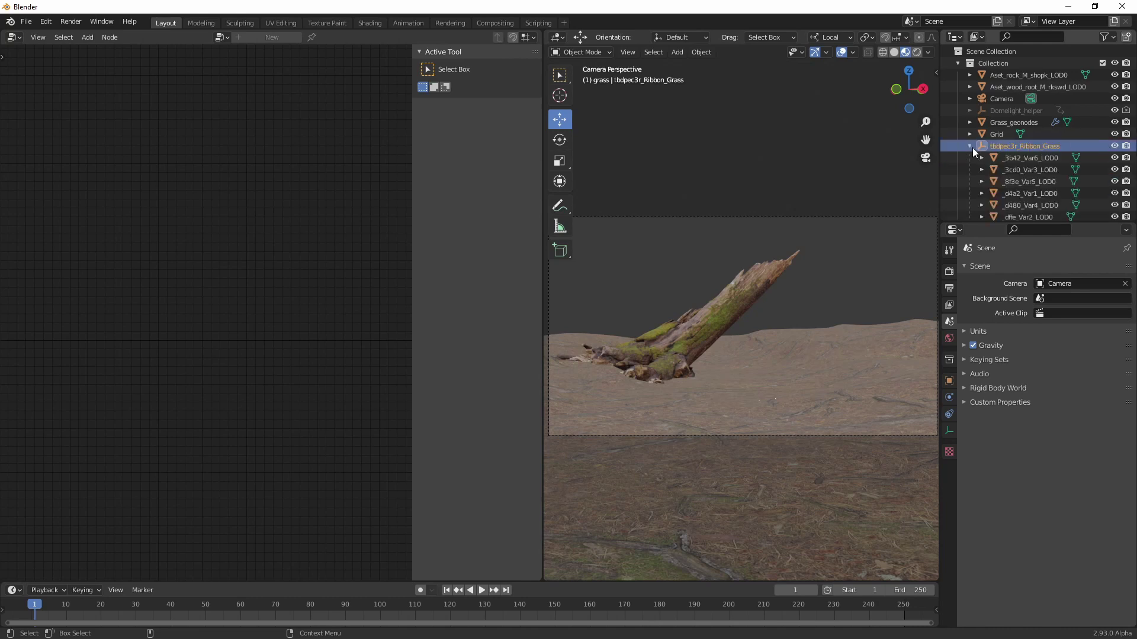
pyautogui.click(1035, 158)
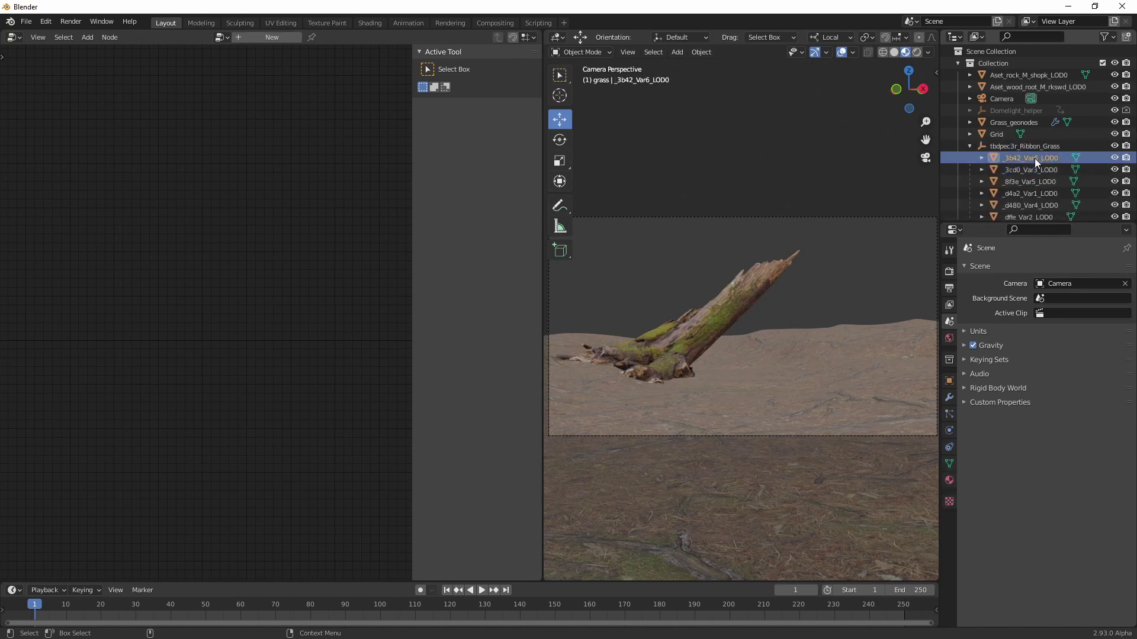
pyautogui.moveTo(1038, 222); pyautogui.dragTo(1030, 294)
pyautogui.keyDown('shift'); pyautogui.click(1030, 217); pyautogui.keyUp('shift')
pyautogui.moveTo(1030, 220); pyautogui.dragTo(990, 230)
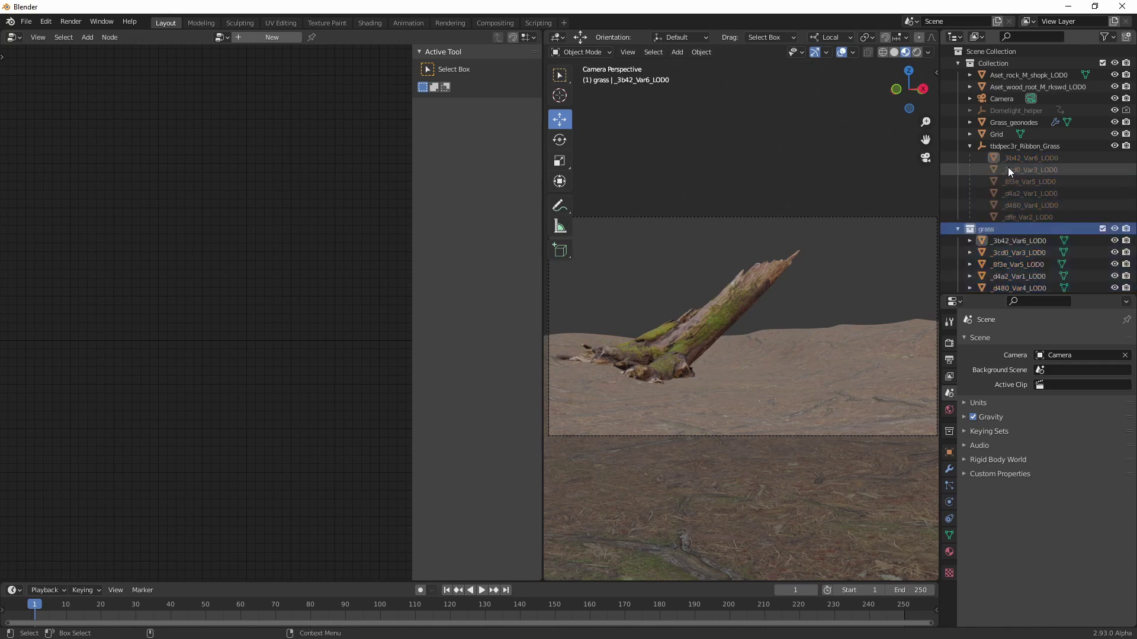
# Step: Move the tbdpec3r_Ribbon_Grass parent empty into the grass collection and delete it, keeping the grass variants
pyautogui.click(1054, 144)
pyautogui.moveTo(1054, 144); pyautogui.dragTo(999, 232)
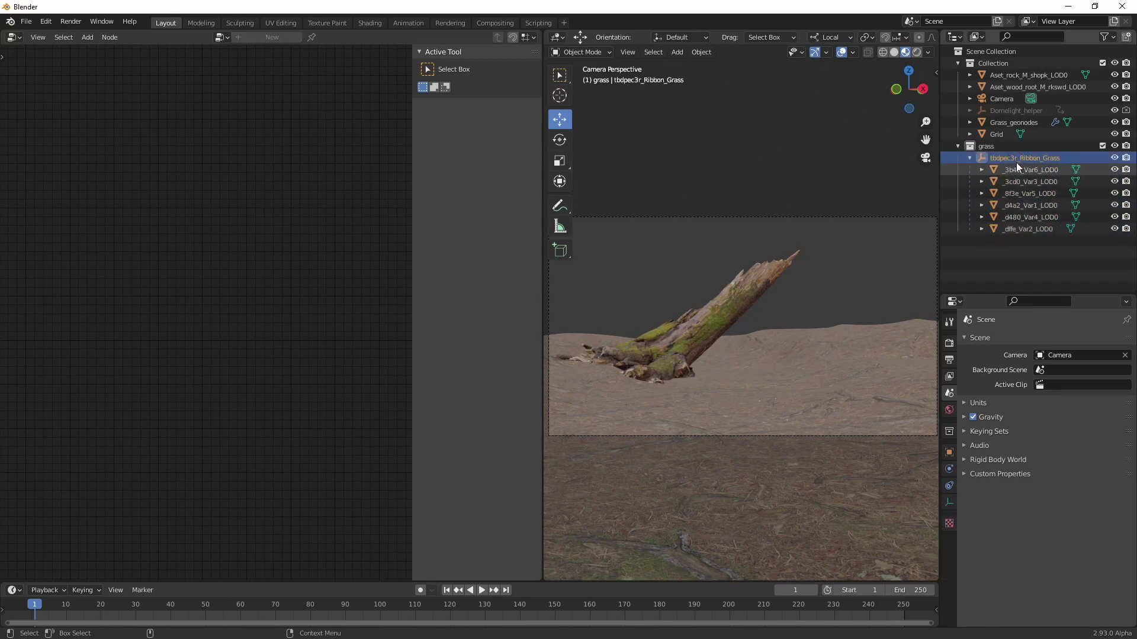
pyautogui.press('Delete')
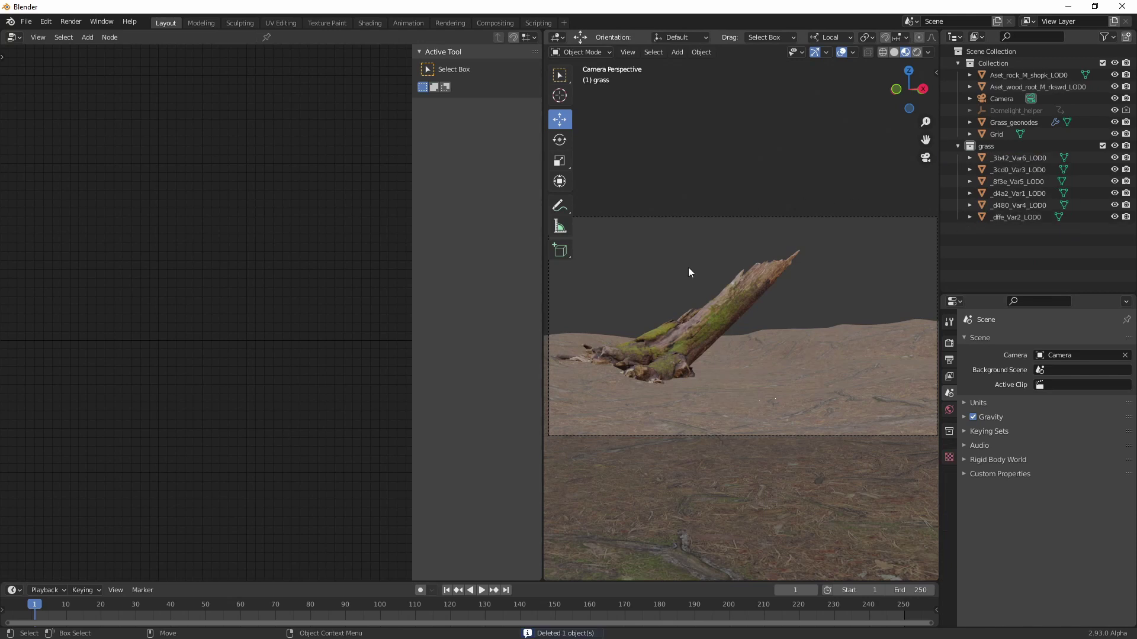
# Step: Select all grass variants in the grass collection and apply their scale
pyautogui.click(1033, 158)
pyautogui.keyDown('shift'); pyautogui.click(1025, 217); pyautogui.keyUp('shift')
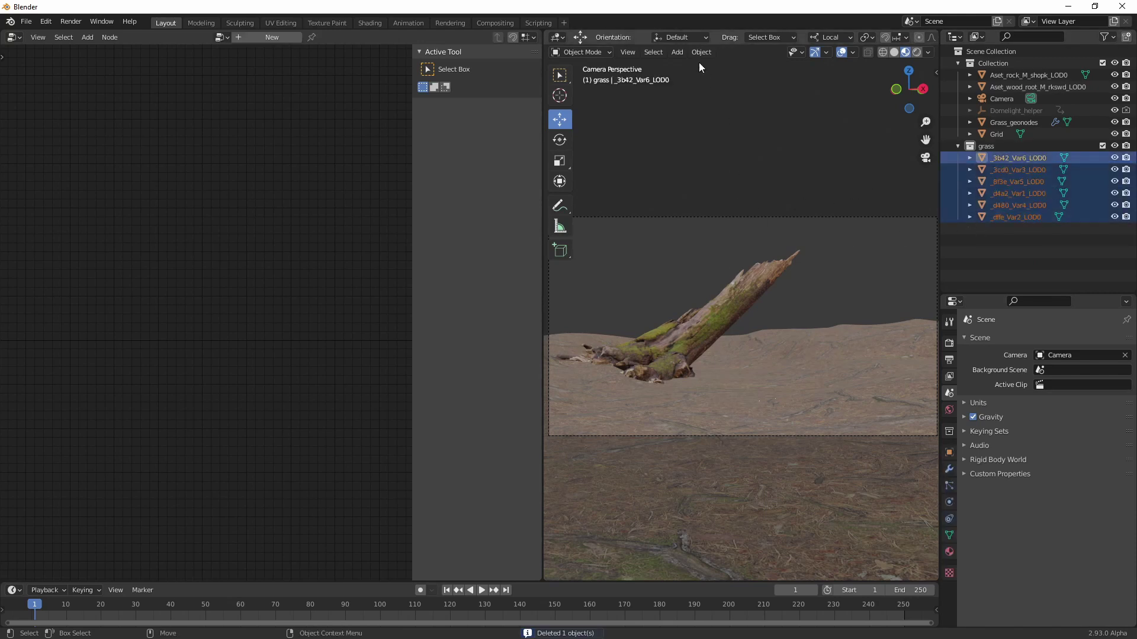
pyautogui.click(681, 52)
pyautogui.moveTo(701, 52)
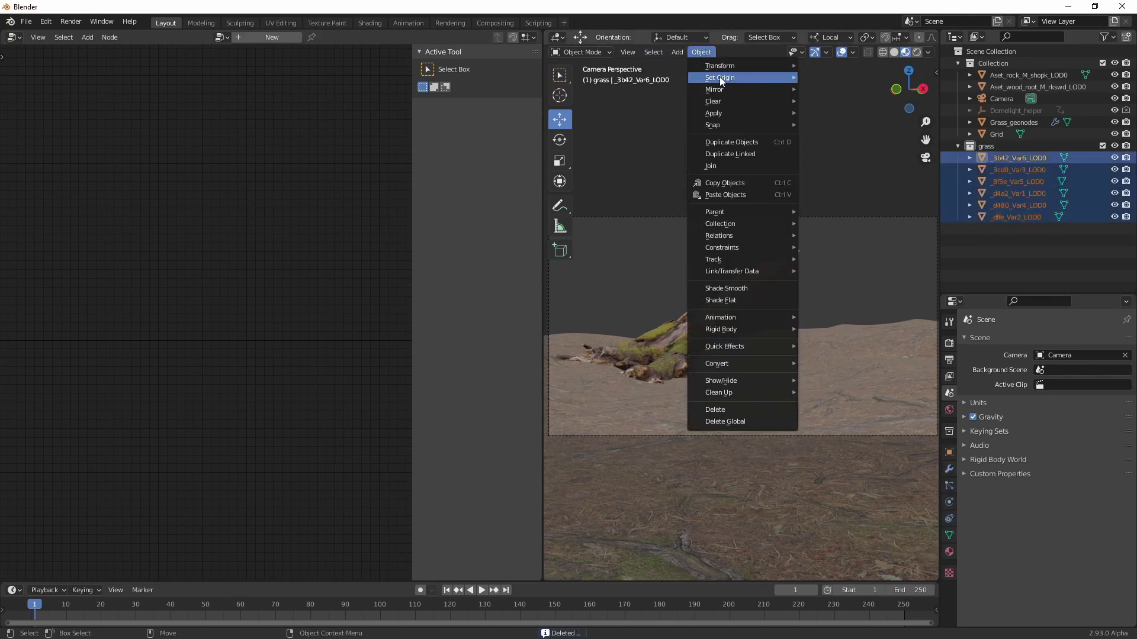
pyautogui.moveTo(743, 111)
pyautogui.click(846, 136)
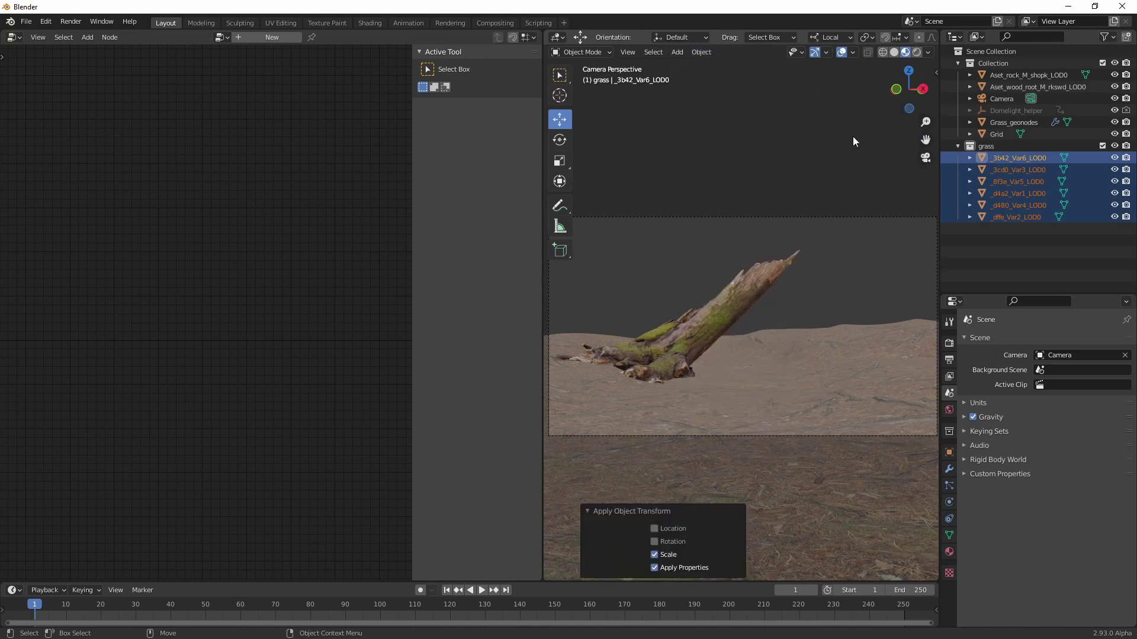
# Step: Pin the Grass_geonodes node tree and pick _3b42_Var6_LOD0 as the Point Instance node's object
pyautogui.click(1017, 123)
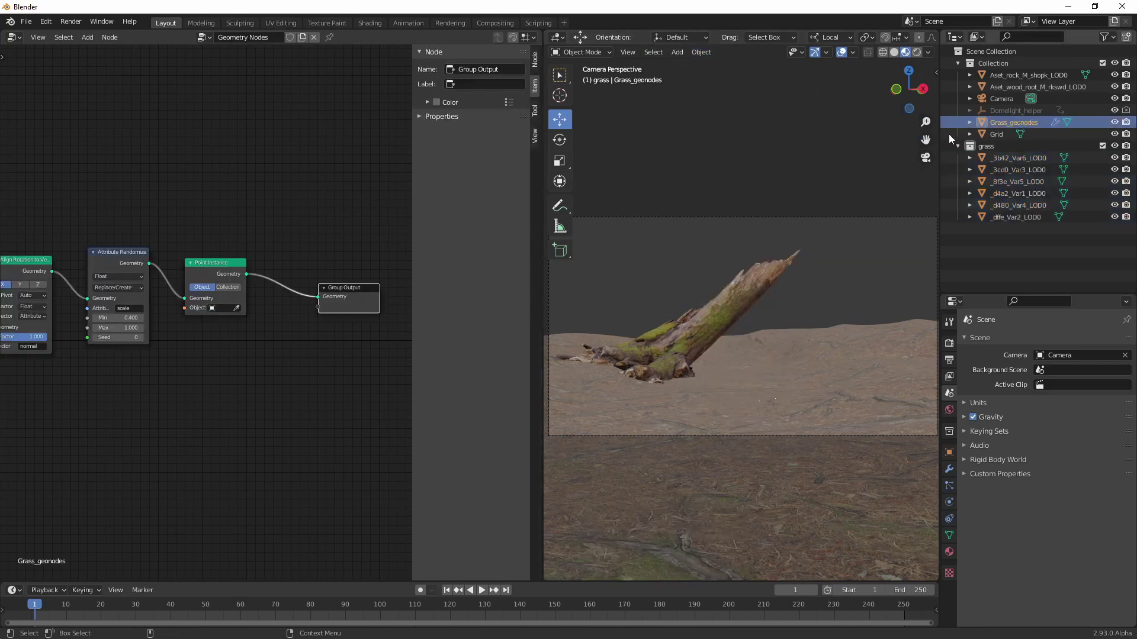
pyautogui.click(329, 37)
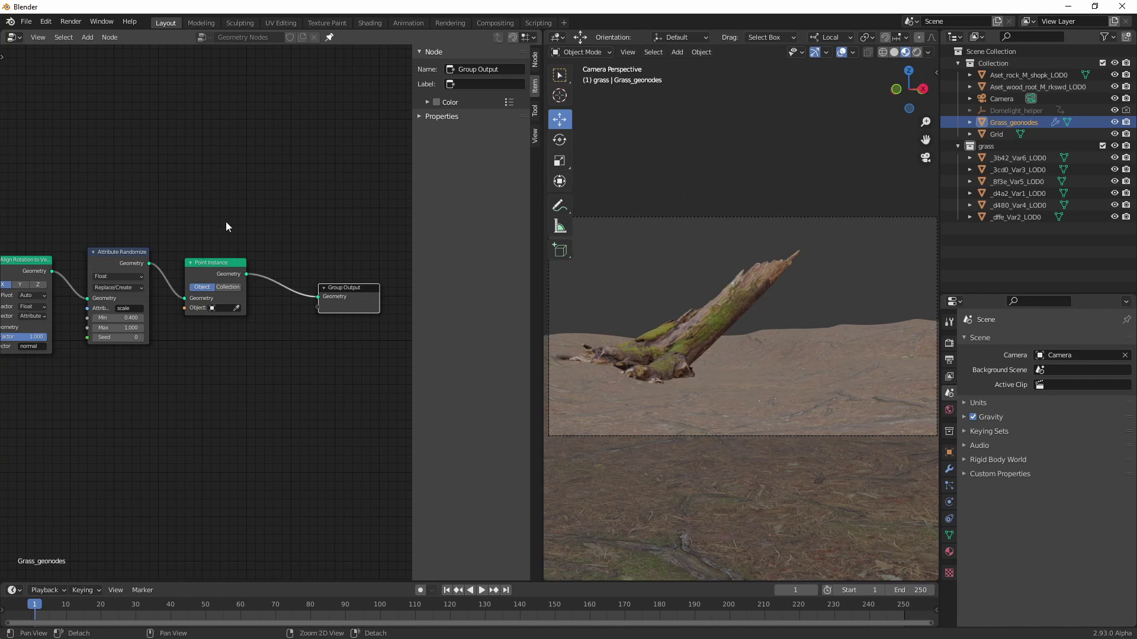
pyautogui.moveTo(226, 222); pyautogui.dragTo(246, 216, button='middle')
pyautogui.click(253, 301)
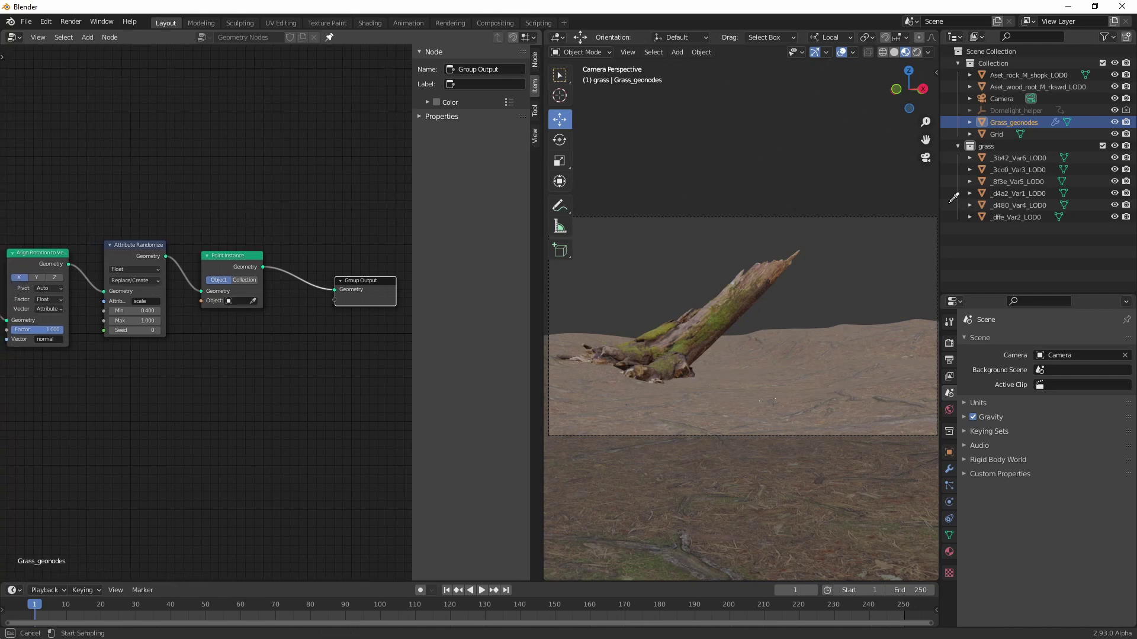
pyautogui.click(1041, 157)
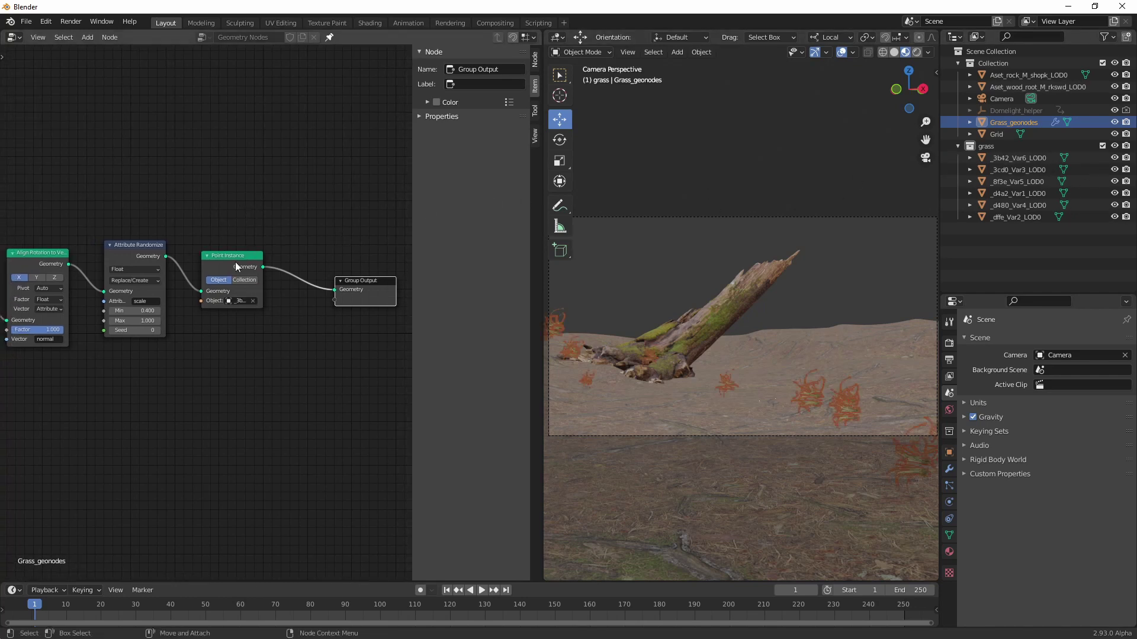
# Step: Set the Align Rotation to Vector node's axis to Y and deselect the Grass_geonodes object
pyautogui.keyDown('ctrl'); pyautogui.hscroll(-6, 215, 207); pyautogui.keyUp('ctrl')
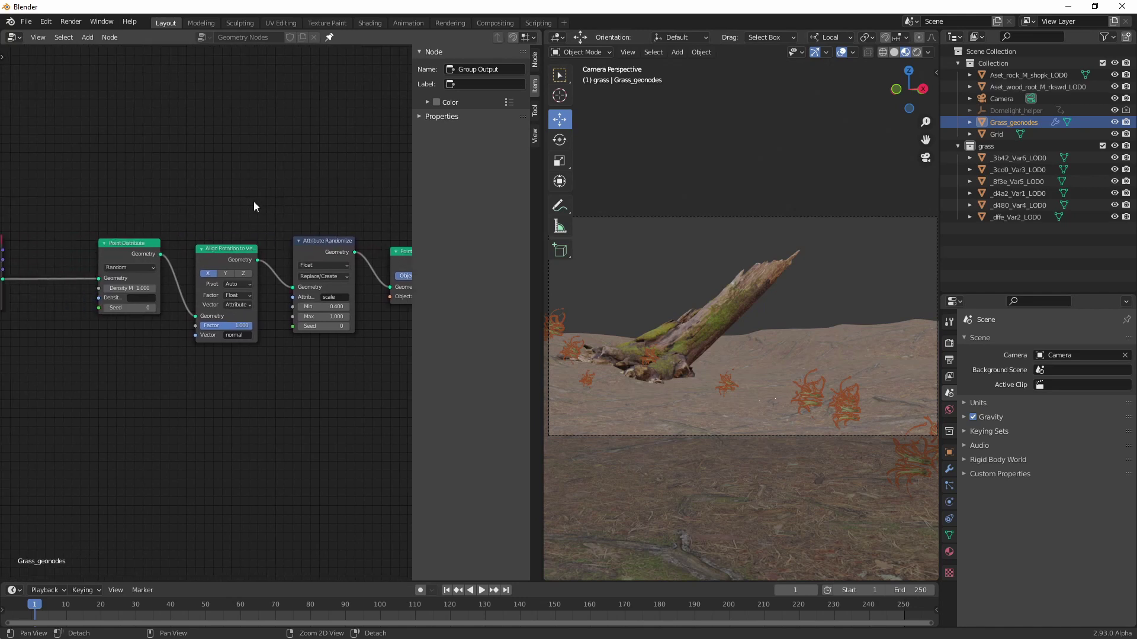
pyautogui.click(225, 272)
pyautogui.click(758, 251)
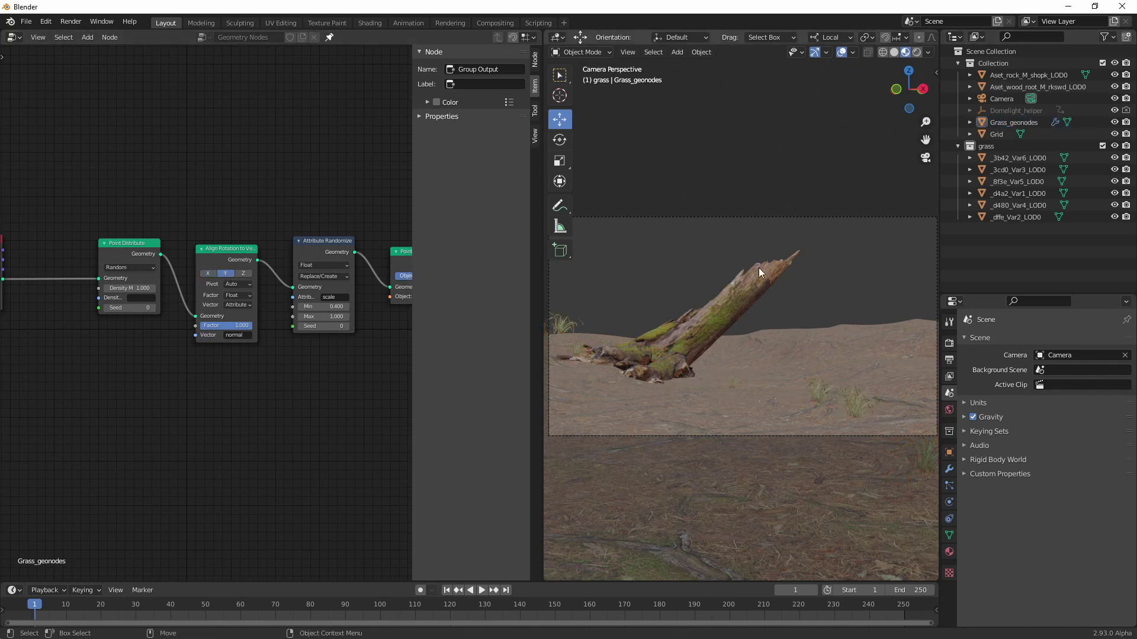
# Step: Check the grass placement in solid shading, set the Object Info node to Relative, and return to the camera view
pyautogui.moveTo(591, 361); pyautogui.dragTo(634, 366, button='middle')
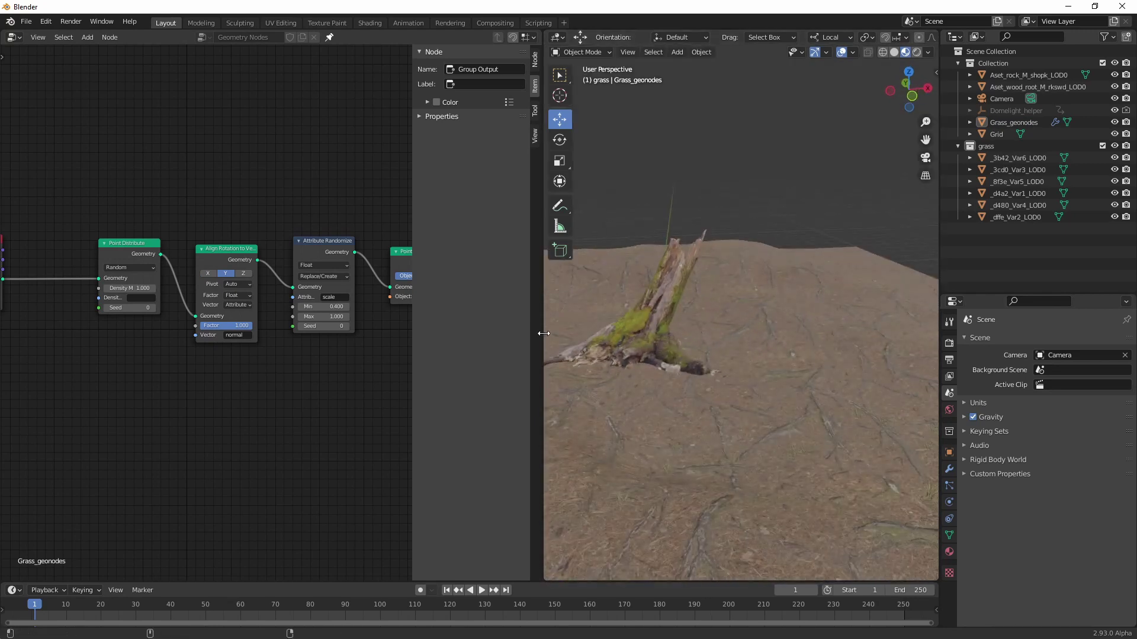
pyautogui.moveTo(541, 329); pyautogui.dragTo(308, 373)
pyautogui.moveTo(459, 403); pyautogui.dragTo(521, 374, button='middle')
pyautogui.click(894, 52)
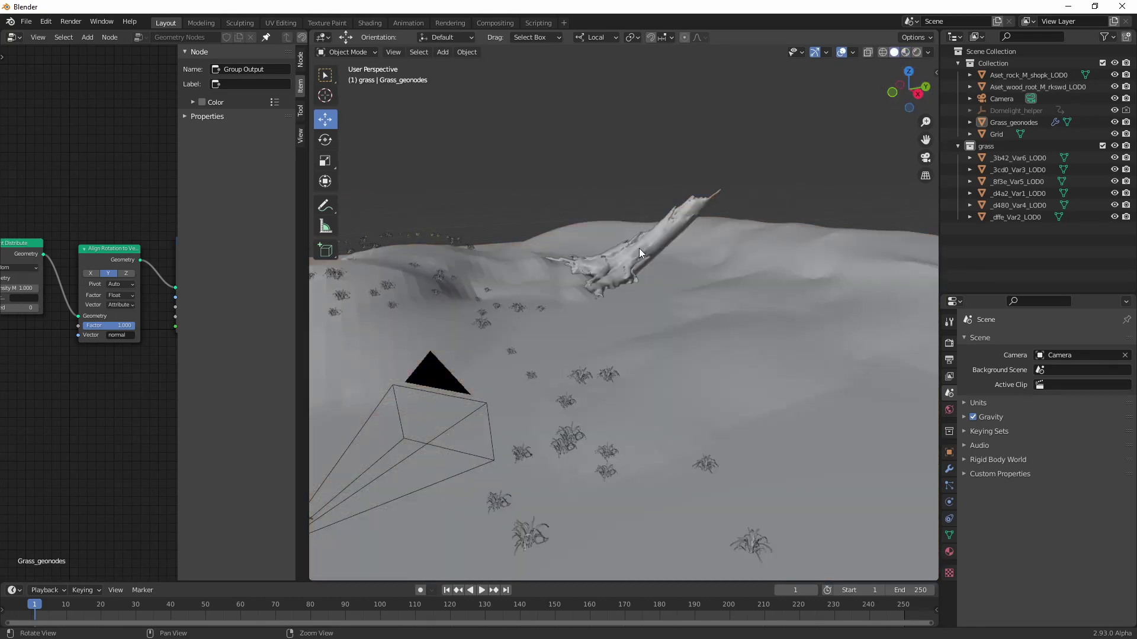
pyautogui.moveTo(638, 247)
pyautogui.mouseDown(button='middle')
pyautogui.moveTo(631, 302)
pyautogui.moveTo(597, 323)
pyautogui.moveTo(609, 304)
pyautogui.moveTo(648, 294)
pyautogui.mouseUp(button='middle')
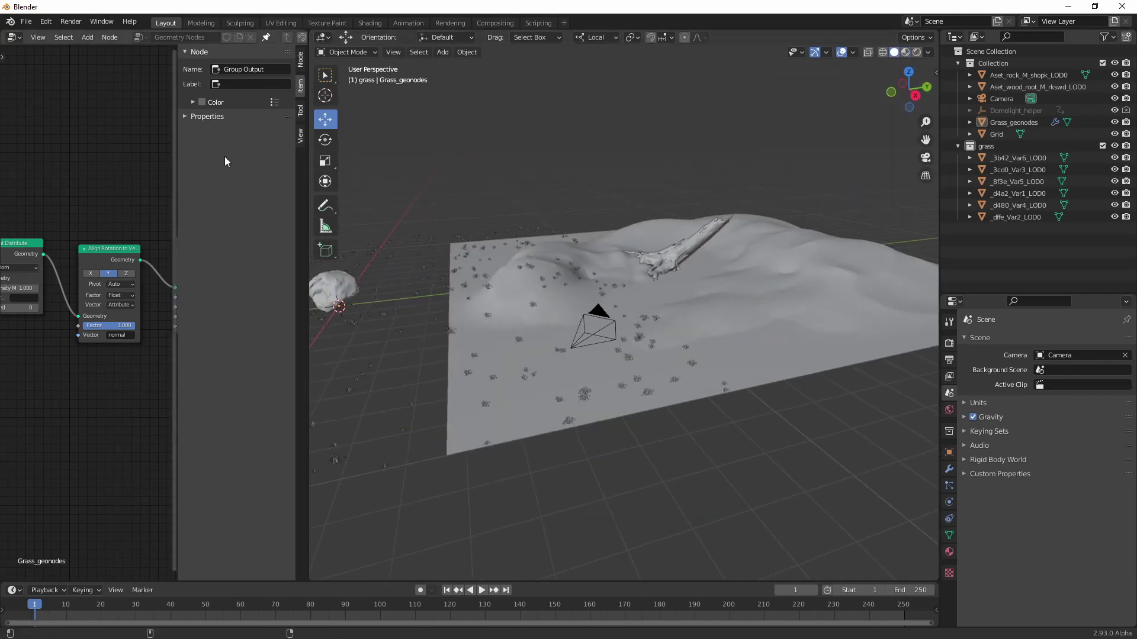
pyautogui.moveTo(311, 162); pyautogui.dragTo(537, 162)
pyautogui.moveTo(11, 290); pyautogui.dragTo(258, 276, button='middle')
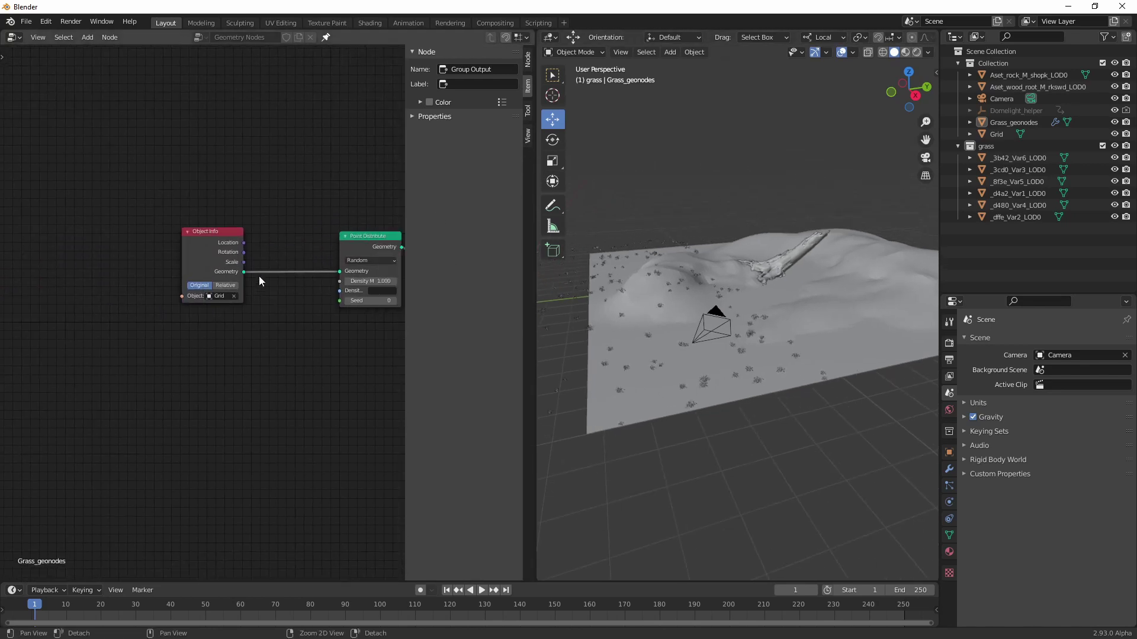
pyautogui.moveTo(308, 343); pyautogui.dragTo(112, 354, button='middle')
pyautogui.moveTo(640, 266); pyautogui.dragTo(699, 249, button='middle')
pyautogui.click(926, 158)
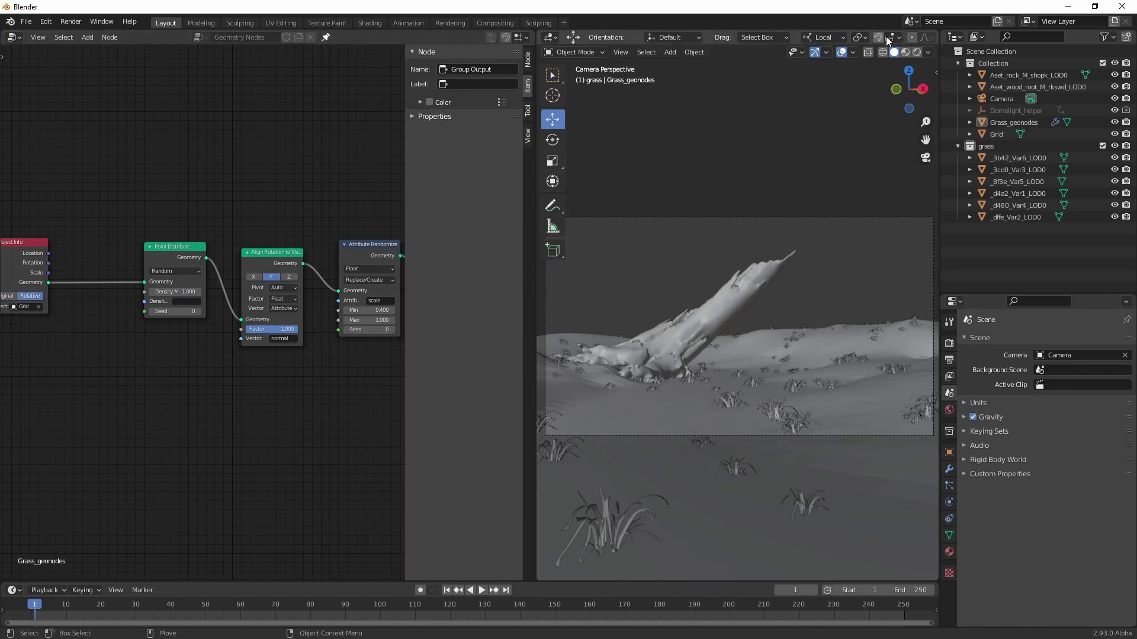
# Step: Preview the camera view with the scattered grass in rendered shading and return the viewport to Material Preview
pyautogui.click(904, 54)
pyautogui.moveTo(663, 280); pyautogui.dragTo(740, 260, button='middle')
pyautogui.click(917, 52)
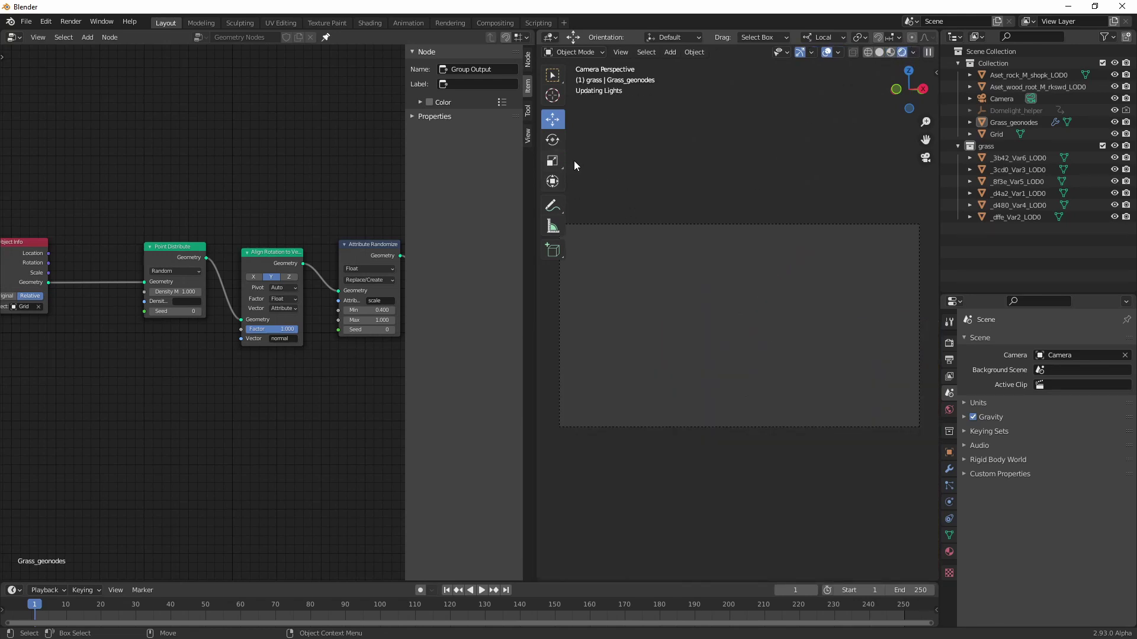
pyautogui.moveTo(568, 162); pyautogui.dragTo(463, 180)
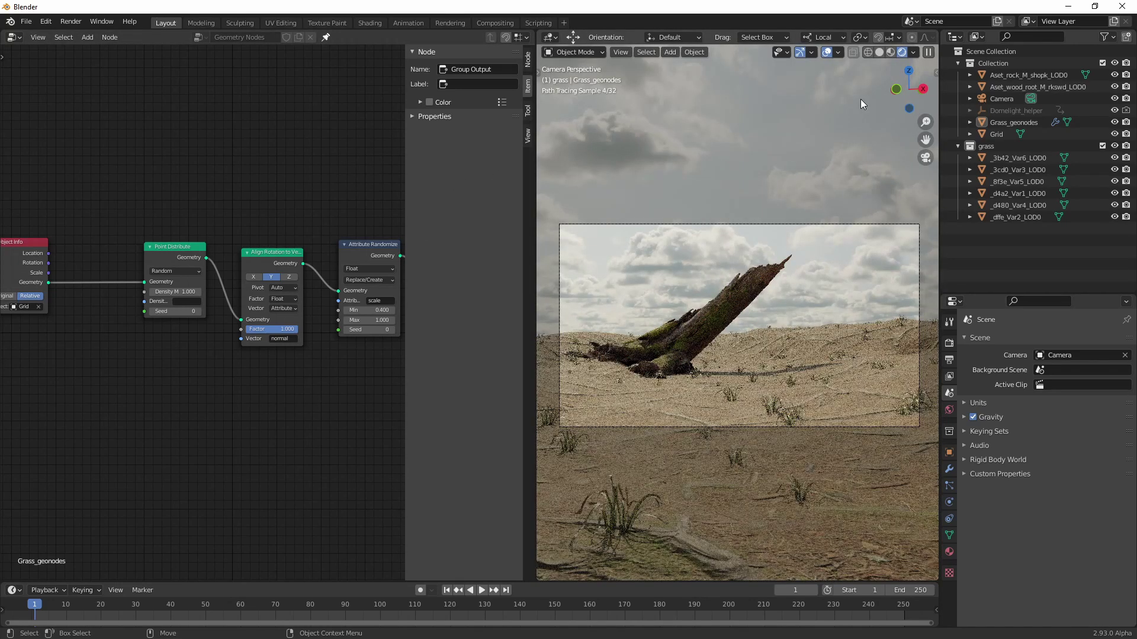
pyautogui.click(889, 53)
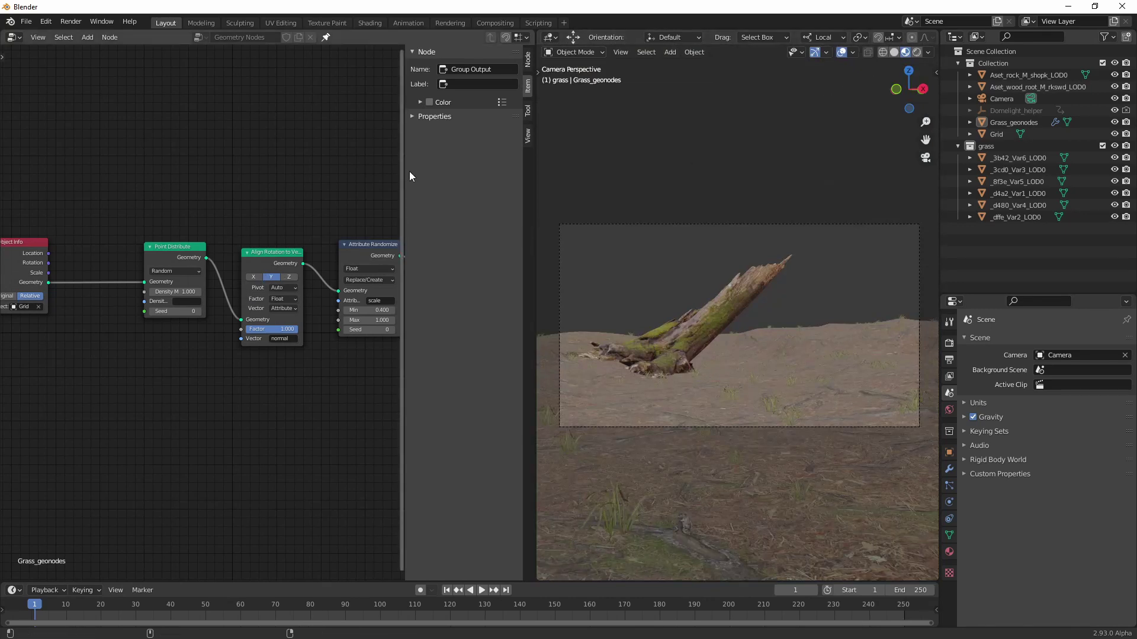
# Step: Select the ground Grid and open its Forest_Roots material in the Shader Editor in place of the geometry nodes
pyautogui.moveTo(405, 172); pyautogui.dragTo(431, 175)
pyautogui.click(578, 382)
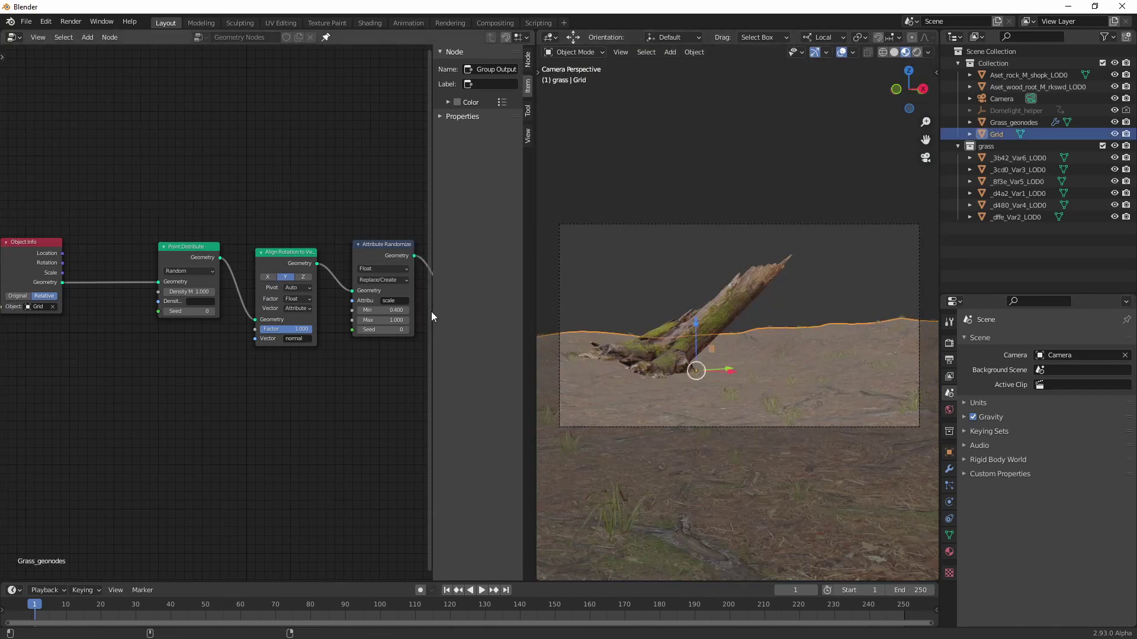
pyautogui.moveTo(162, 359); pyautogui.dragTo(293, 344, button='middle')
pyautogui.click(13, 37)
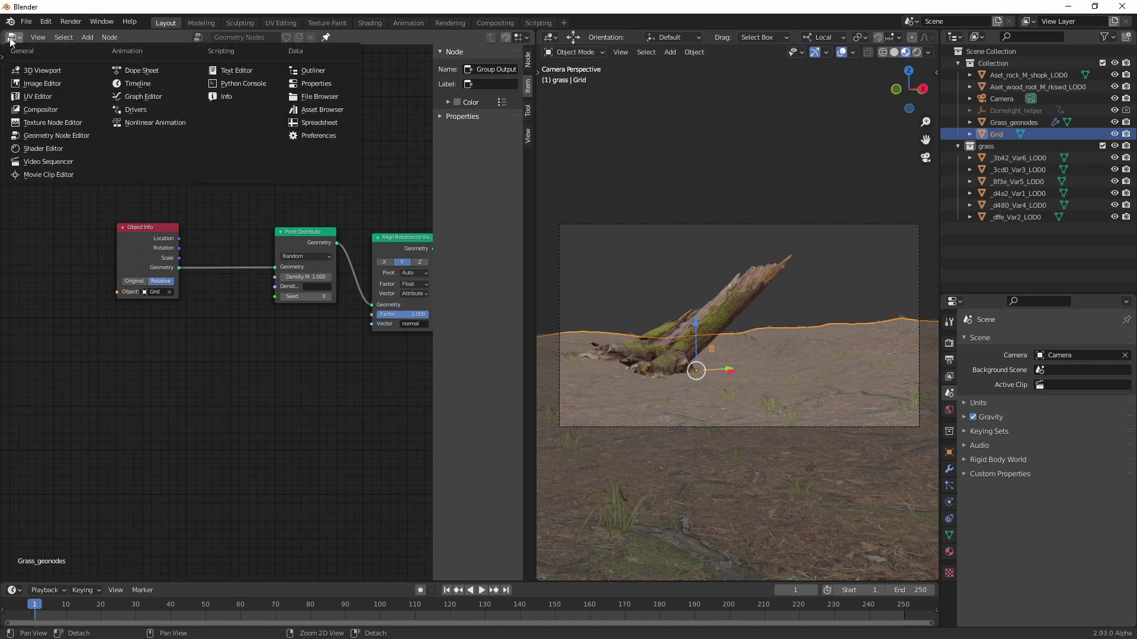
pyautogui.click(51, 161)
pyautogui.click(13, 37)
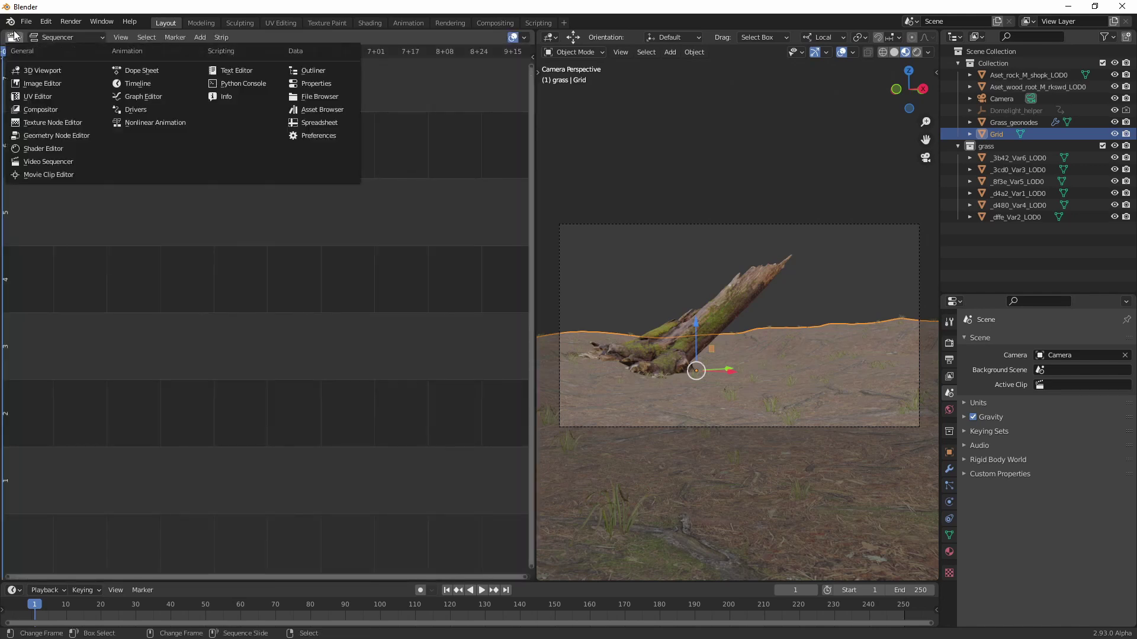
pyautogui.click(45, 137)
# Step: Set the Mapping node's X, Y and Z scale to 0.1 in the ground material
pyautogui.moveTo(249, 341); pyautogui.dragTo(320, 379, button='middle')
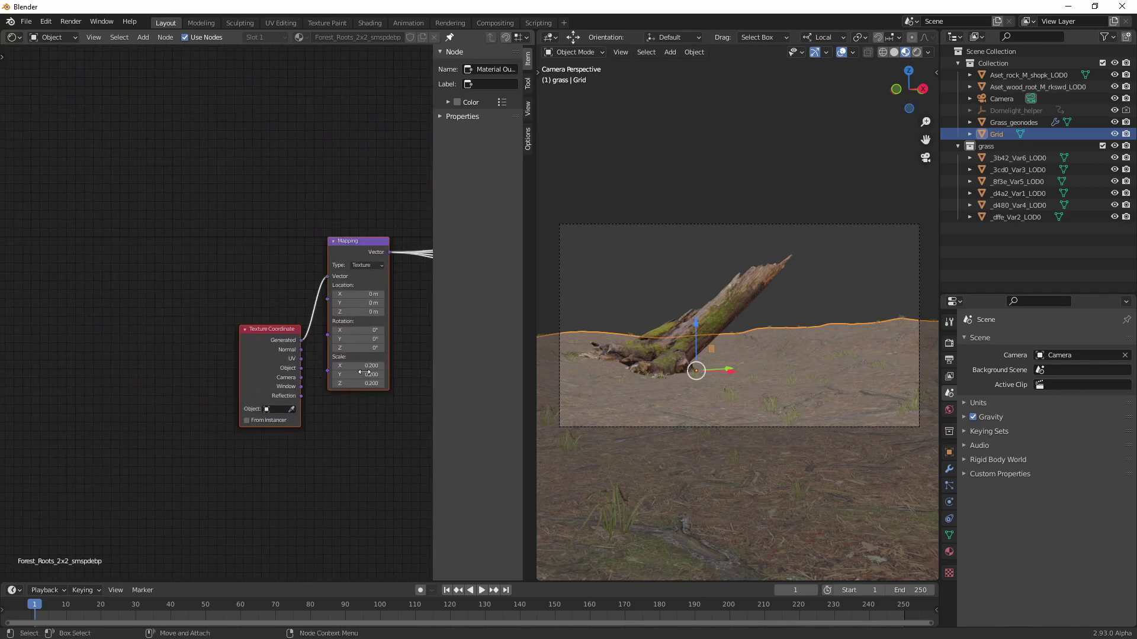
pyautogui.write('.1')
pyautogui.press('Tab')
pyautogui.write('.1')
pyautogui.press('Tab')
pyautogui.write('.')
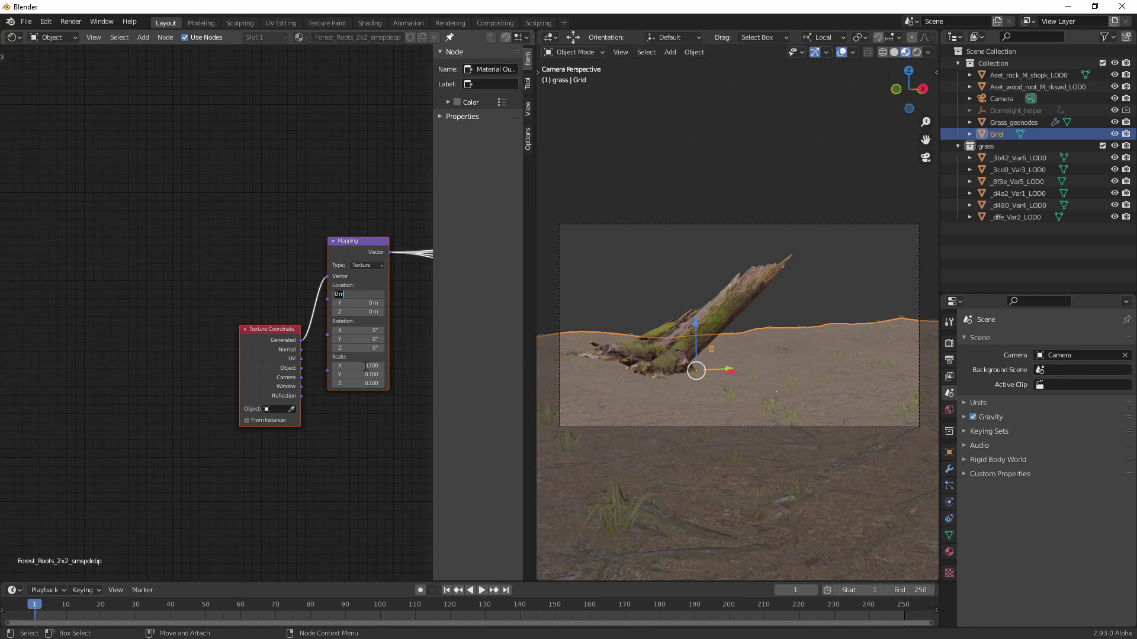
# Step: Drive the ground Mapping node's Y and Z scale from its X scale, and set the X scale to 0.07
pyautogui.press('Return')
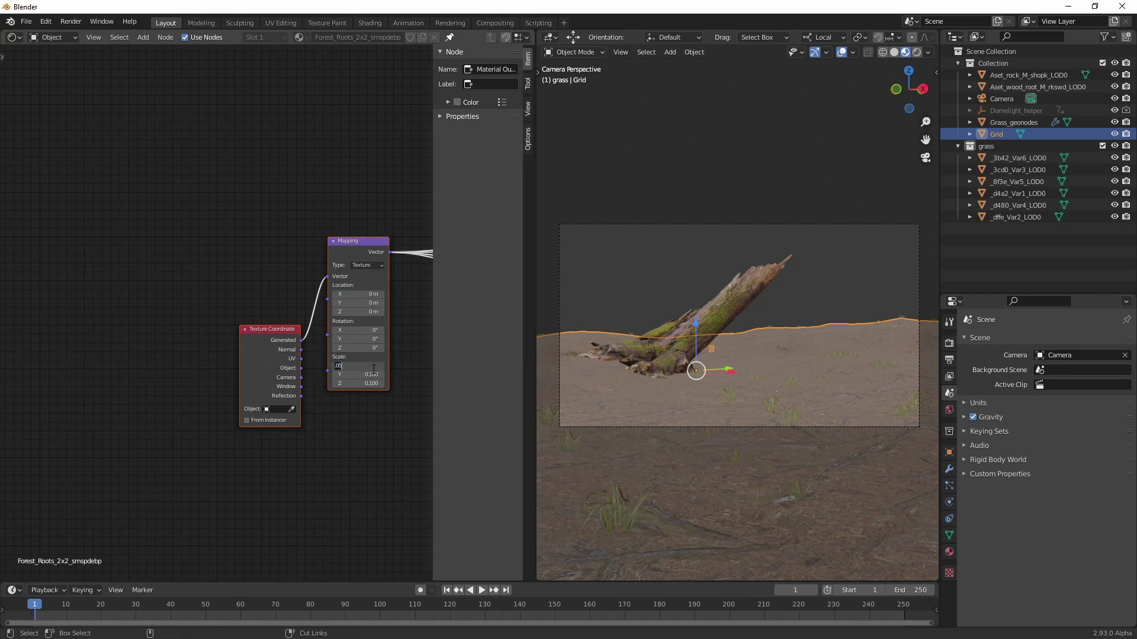
pyautogui.rightClick(375, 364)
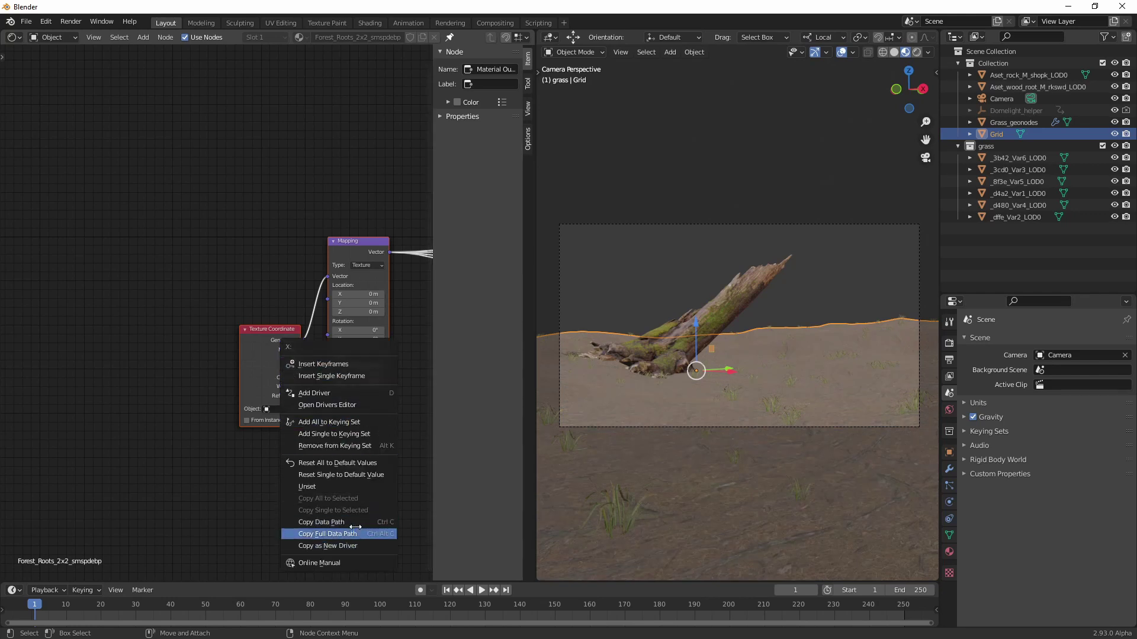
pyautogui.click(352, 546)
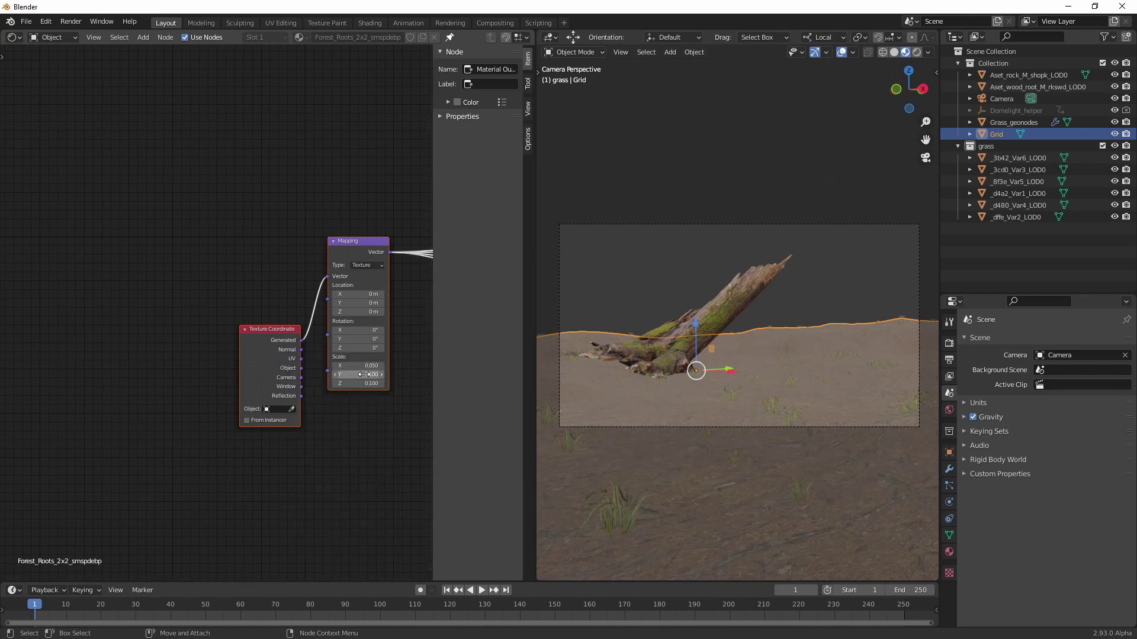
pyautogui.rightClick(364, 376)
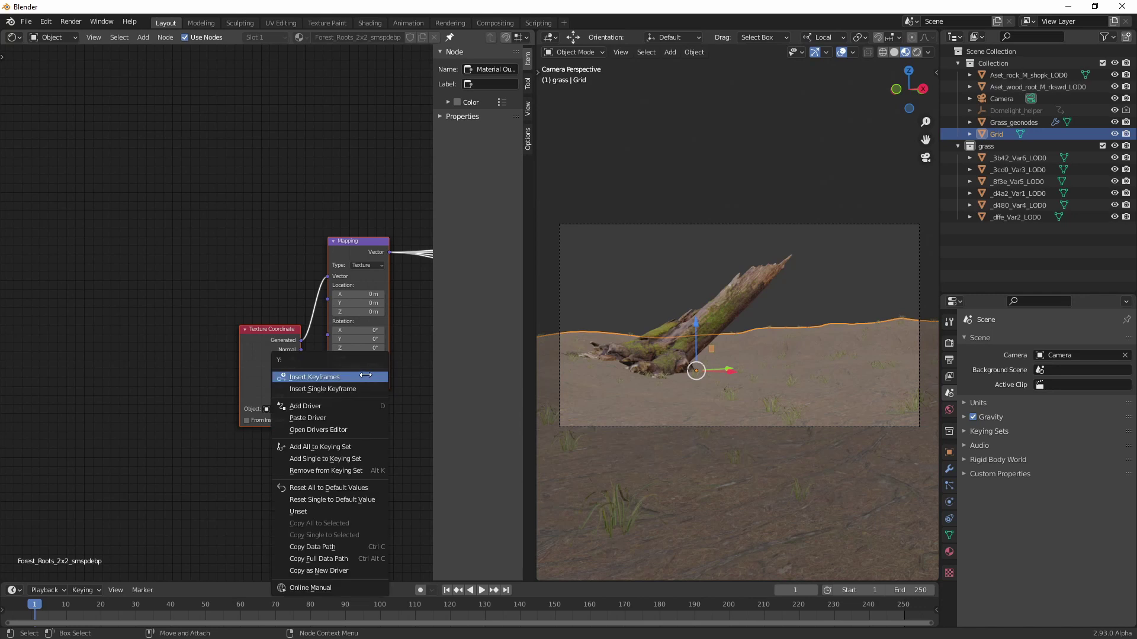
pyautogui.click(357, 419)
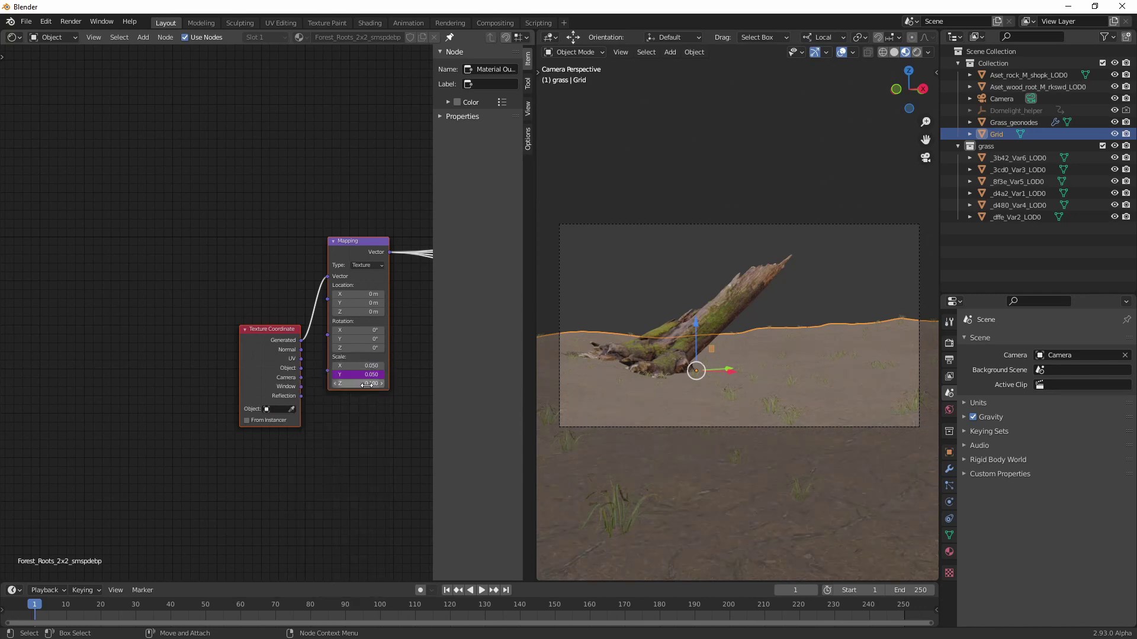
pyautogui.rightClick(367, 384)
pyautogui.click(365, 427)
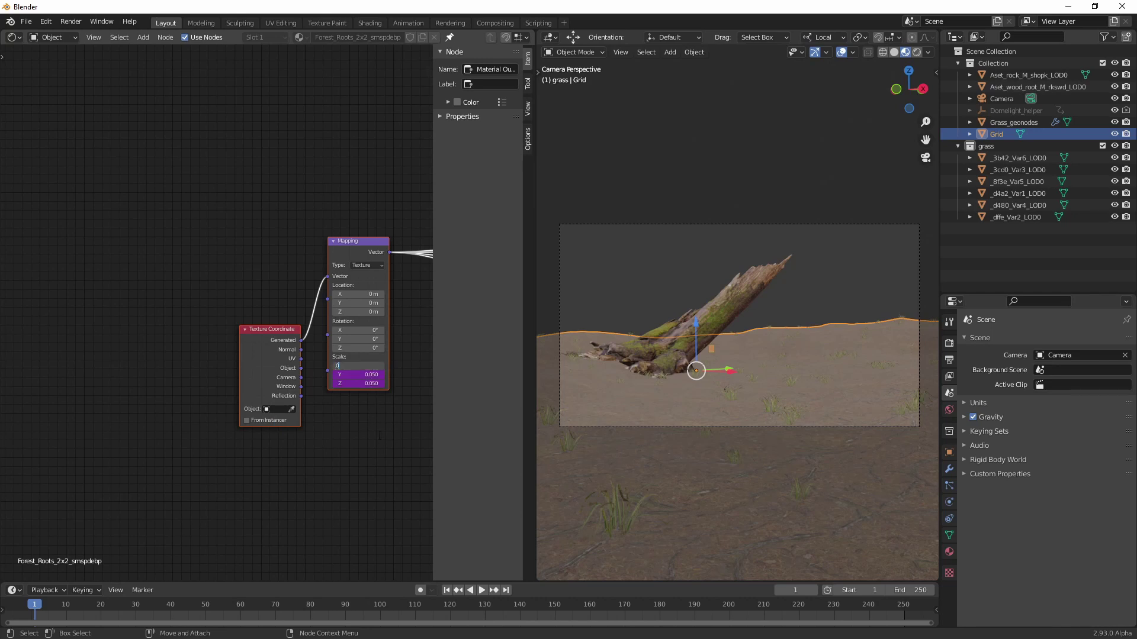
pyautogui.write('.07')
pyautogui.press('Return')
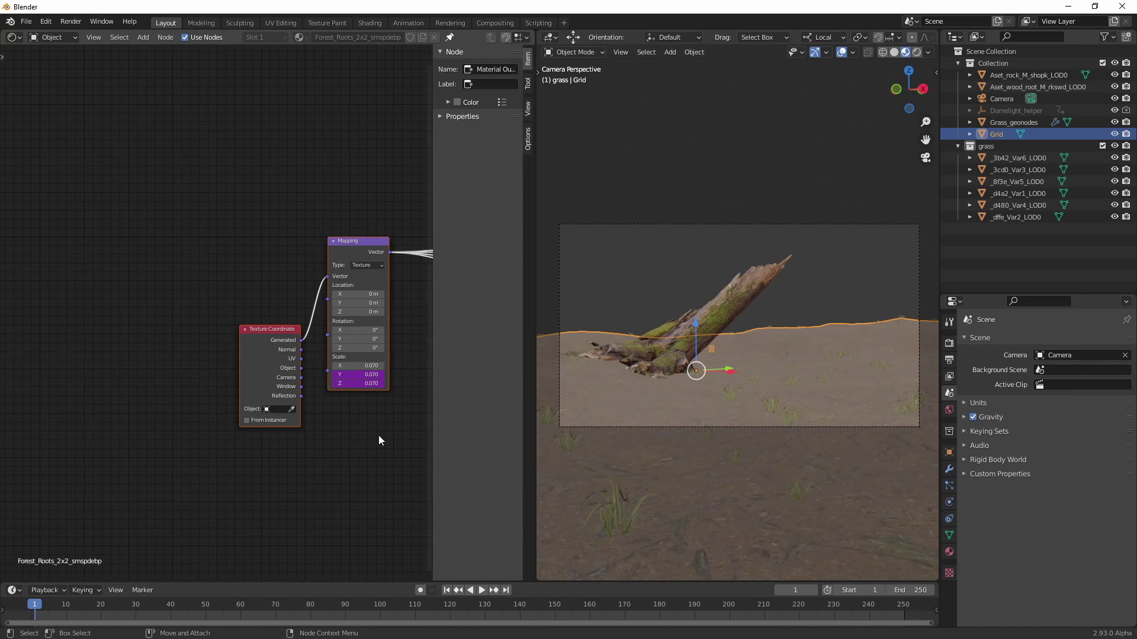
# Step: Change the ground shader area to the Geometry Node Editor and show the node tree of the Grass_geonodes object
pyautogui.click(666, 304)
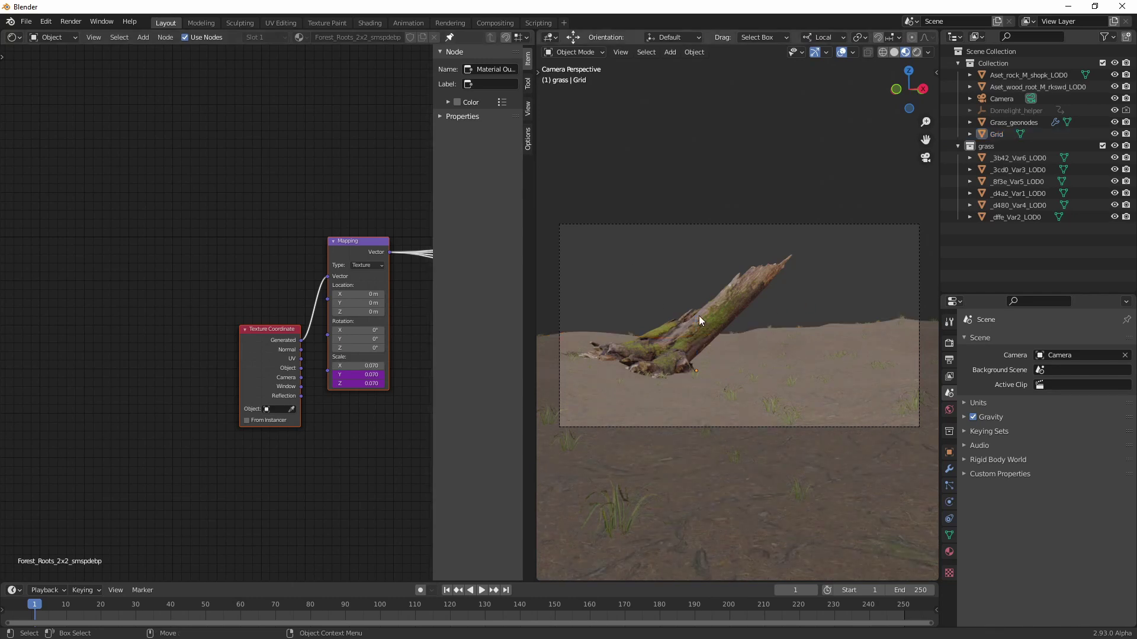
pyautogui.click(663, 353)
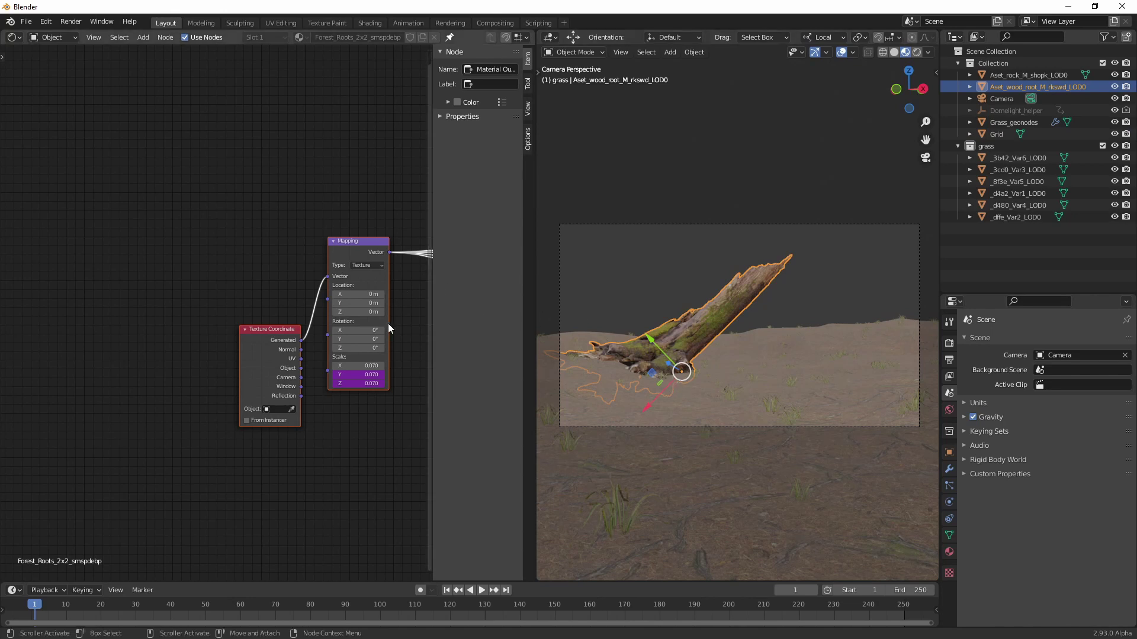
pyautogui.moveTo(325, 167); pyautogui.dragTo(7, 232, button='middle')
pyautogui.keyDown('alt'); pyautogui.moveTo(262, 289); pyautogui.dragTo(105, 274, button='middle'); pyautogui.keyUp('alt')
pyautogui.click(187, 276)
pyautogui.click(14, 37)
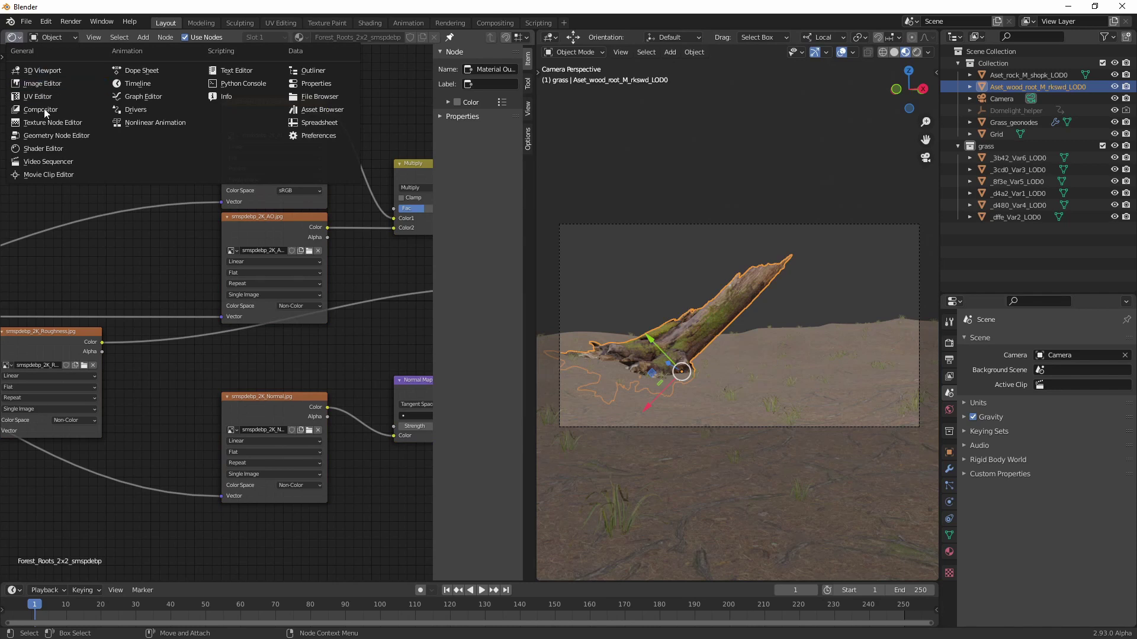
pyautogui.click(55, 123)
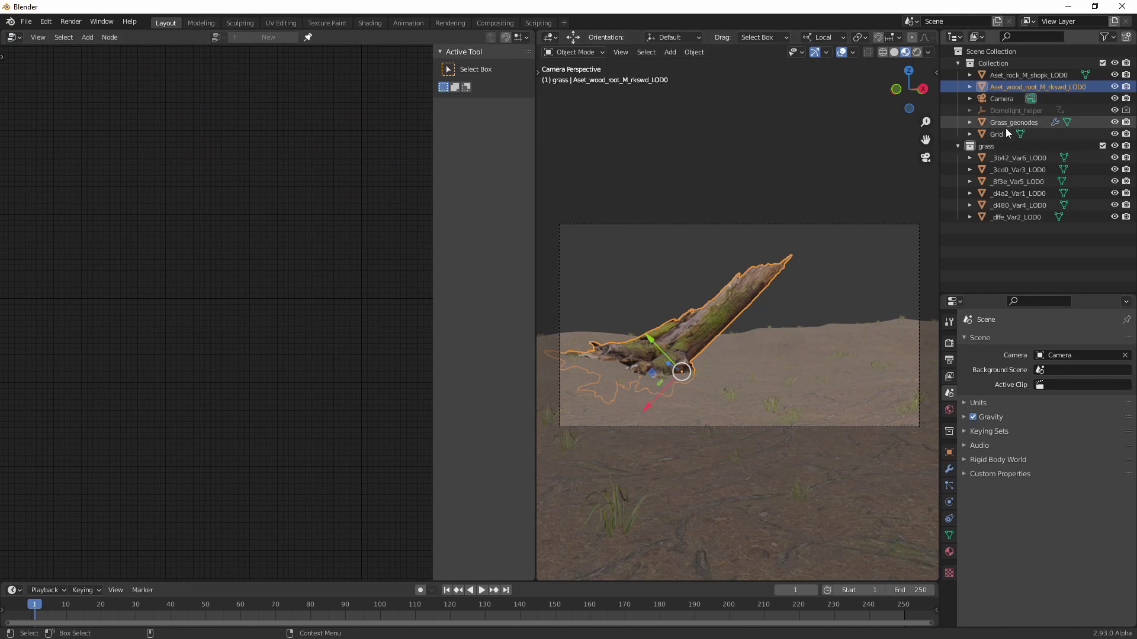
pyautogui.click(1029, 122)
pyautogui.keyDown('alt'); pyautogui.moveTo(296, 336); pyautogui.dragTo(226, 350, button='middle'); pyautogui.keyUp('alt')
pyautogui.keyDown('alt'); pyautogui.moveTo(222, 311); pyautogui.dragTo(256, 289, button='right'); pyautogui.keyUp('alt')
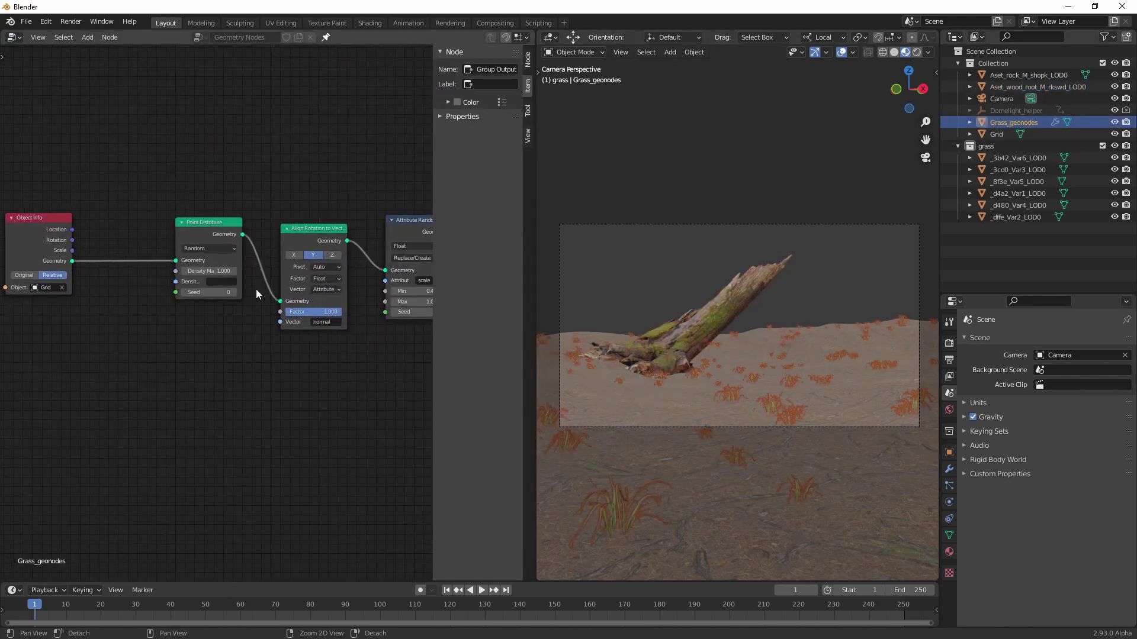
# Step: Duplicate the scatter chain from Point Distribute to Point Instance below the original and connect the Object Info geometry to the copy
pyautogui.moveTo(262, 408); pyautogui.dragTo(278, 396, button='middle')
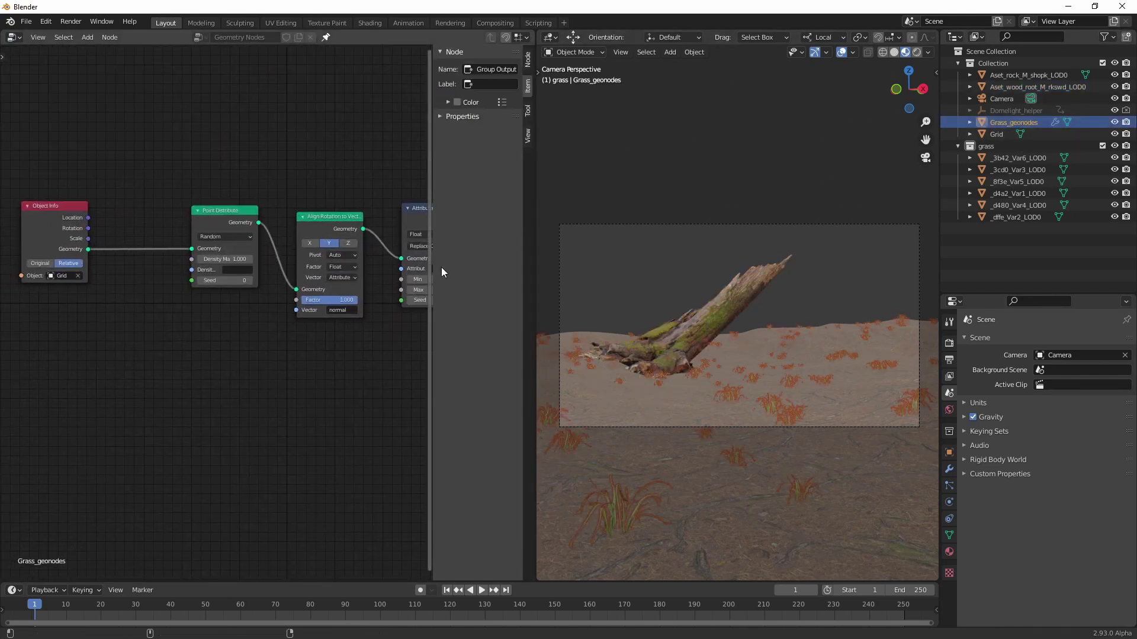
pyautogui.keyDown('alt'); pyautogui.moveTo(287, 349); pyautogui.dragTo(238, 374, button='right'); pyautogui.keyUp('alt')
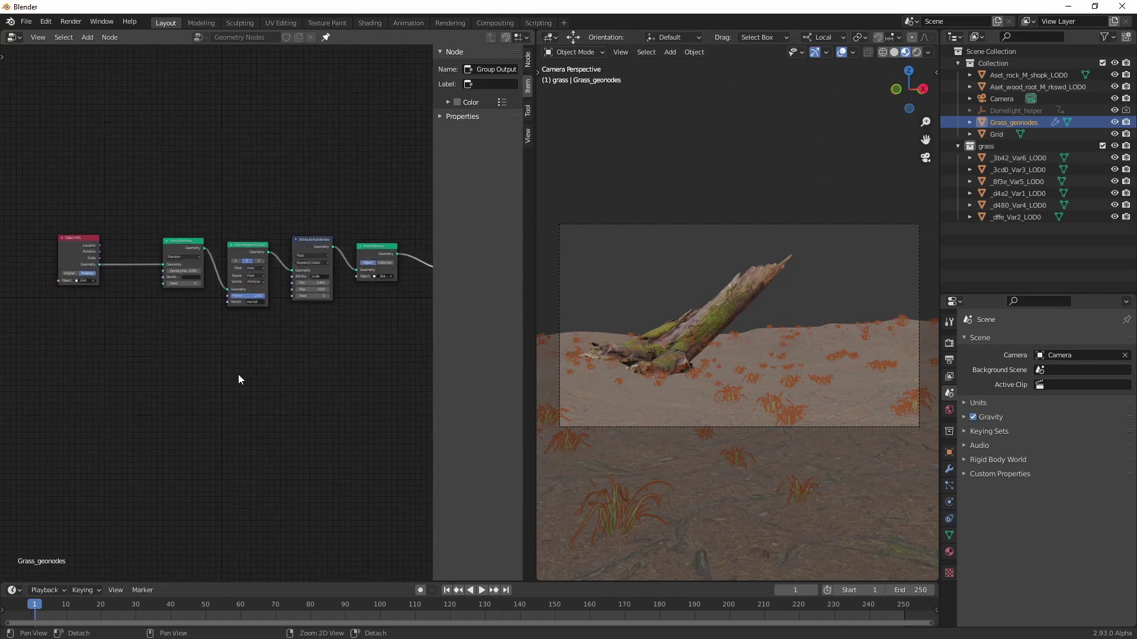
pyautogui.keyDown('alt'); pyautogui.moveTo(348, 345); pyautogui.dragTo(284, 325, button='middle'); pyautogui.keyUp('alt')
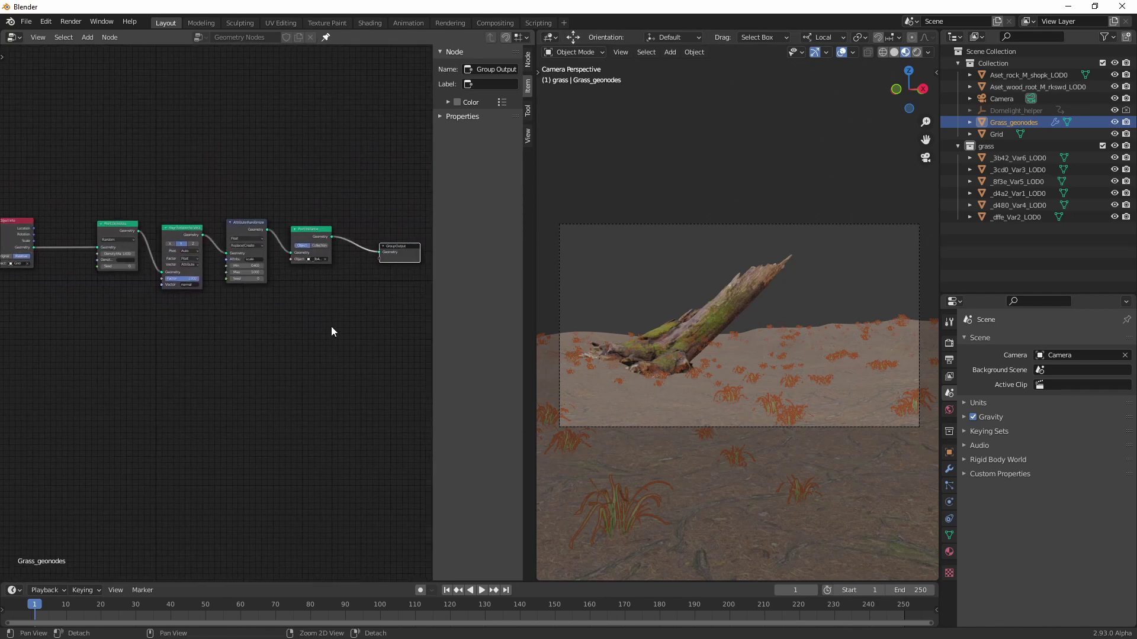
pyautogui.moveTo(357, 337); pyautogui.dragTo(82, 196)
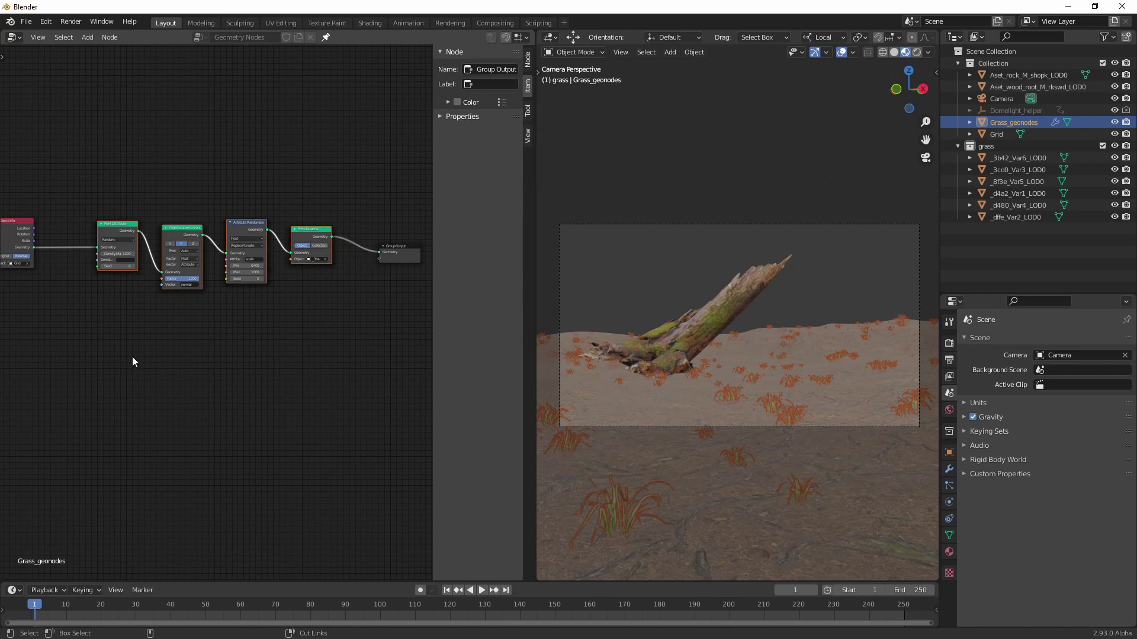
pyautogui.hotkey('shift', 'd')
pyautogui.click(69, 307)
pyautogui.scroll(2, 72, 306)
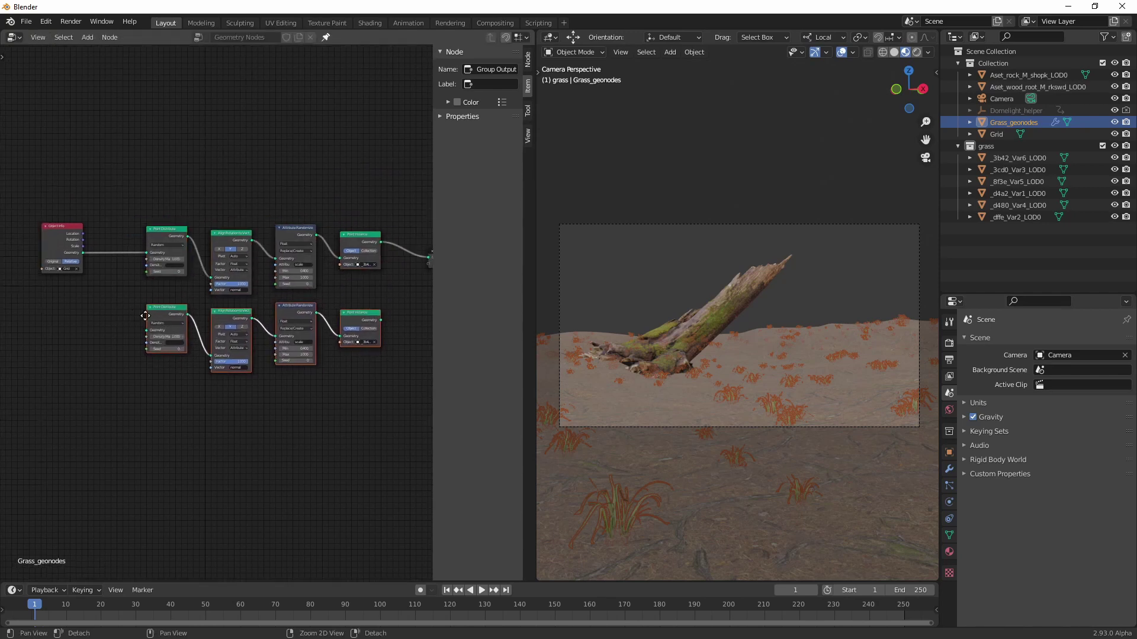
pyautogui.moveTo(95, 255); pyautogui.dragTo(133, 307)
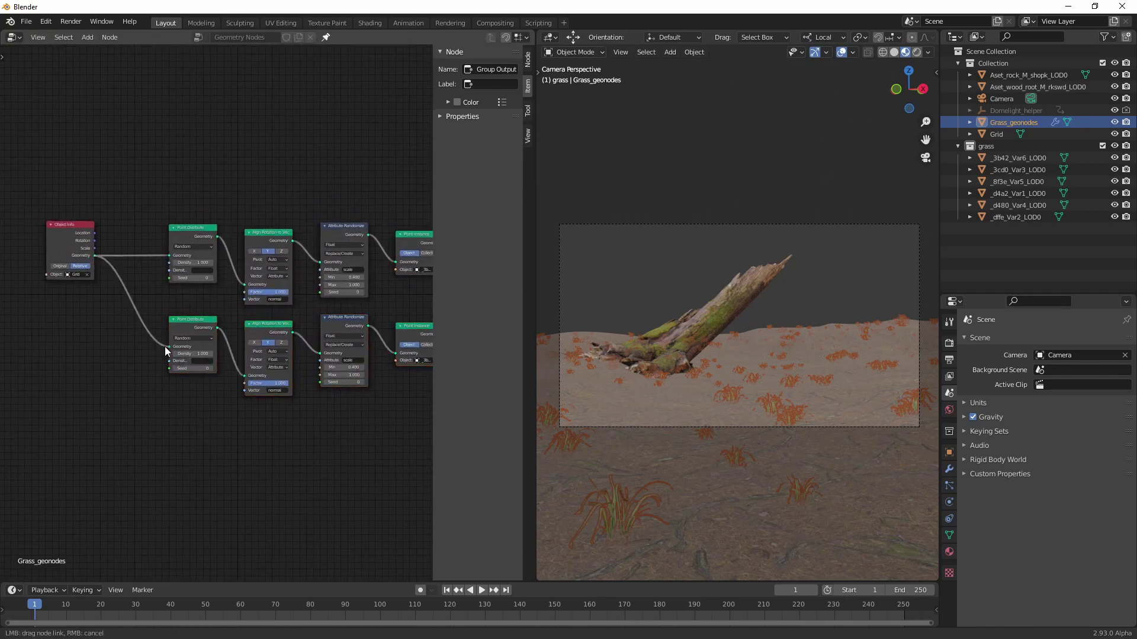
pyautogui.moveTo(165, 347); pyautogui.dragTo(167, 347)
# Step: Move the Group Output node away from the Point Instance nodes and add a Join Geometry node in the gap
pyautogui.moveTo(296, 413); pyautogui.dragTo(48, 384, button='middle')
pyautogui.scroll(4, 219, 311)
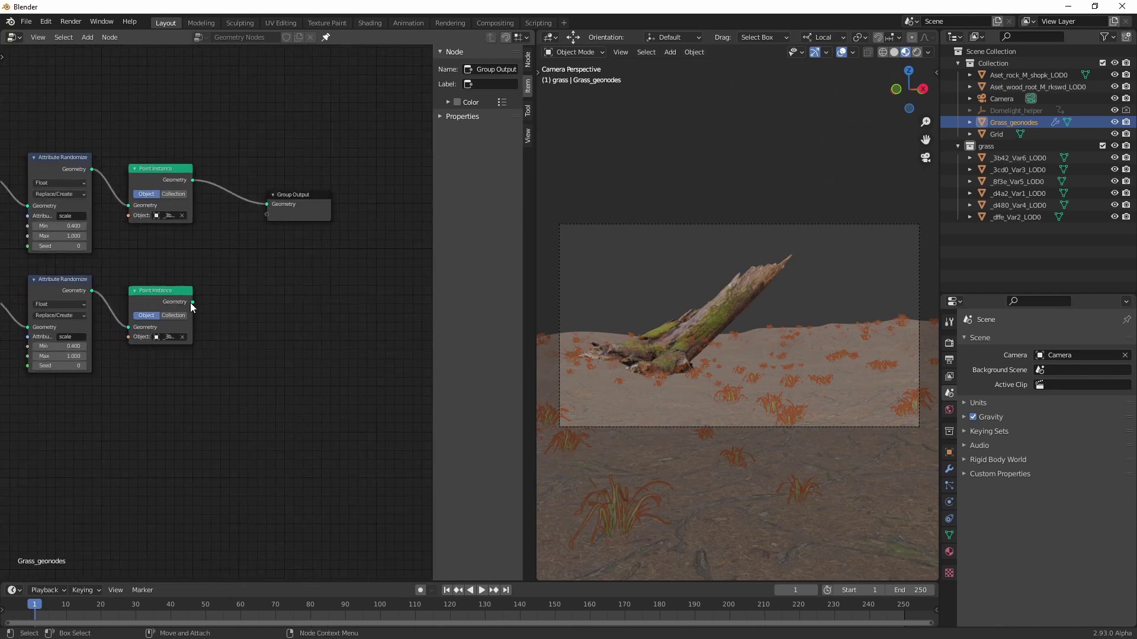
pyautogui.moveTo(192, 303); pyautogui.dragTo(232, 246)
pyautogui.moveTo(326, 197); pyautogui.dragTo(401, 190)
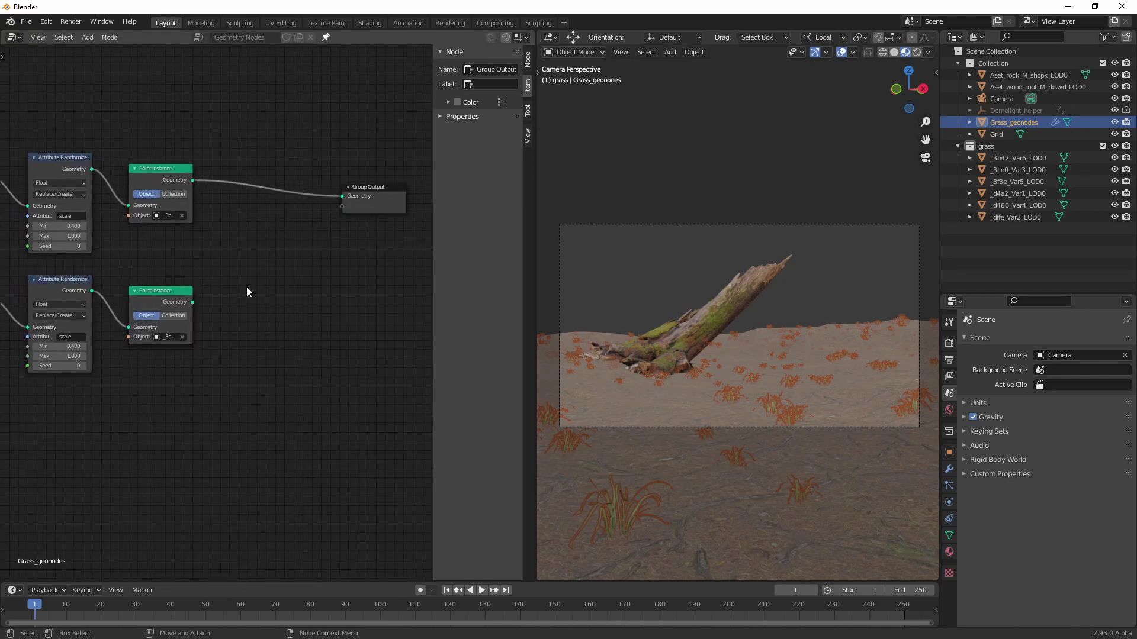
pyautogui.hotkey('shift', 'a')
pyautogui.write('merg')
pyautogui.press('Return')
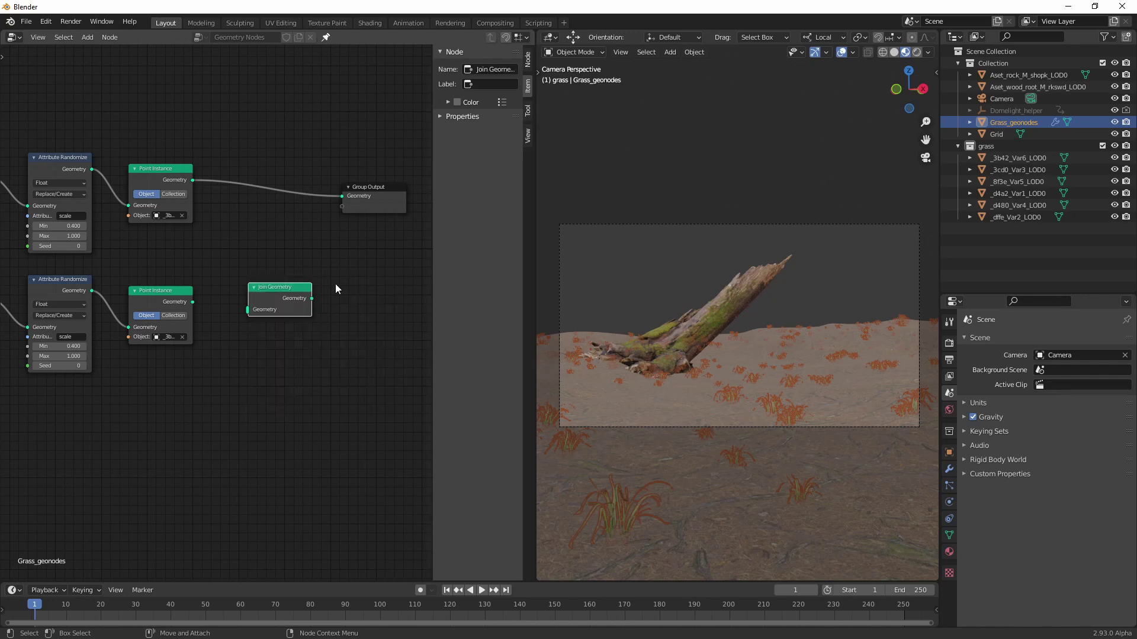
# Step: Connect both Point Instance nodes to Join Geometry and route the joined geometry into the Group Output
pyautogui.click(196, 302)
pyautogui.moveTo(193, 179); pyautogui.dragTo(219, 208)
pyautogui.moveTo(251, 313)
pyautogui.mouseDown()
pyautogui.moveTo(210, 306)
pyautogui.moveTo(249, 310)
pyautogui.mouseUp()
pyautogui.moveTo(193, 180); pyautogui.dragTo(248, 312)
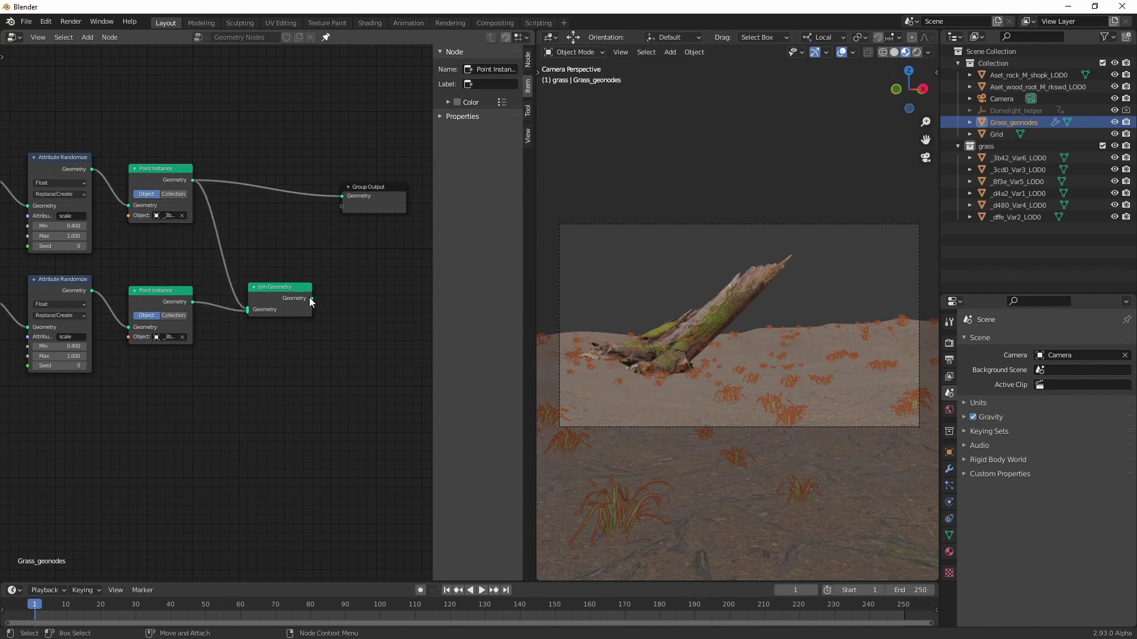
pyautogui.moveTo(312, 298); pyautogui.dragTo(277, 184)
pyautogui.moveTo(357, 190); pyautogui.dragTo(383, 187)
pyautogui.moveTo(292, 251); pyautogui.dragTo(356, 246, button='middle')
pyautogui.scroll(-8, 218, 324)
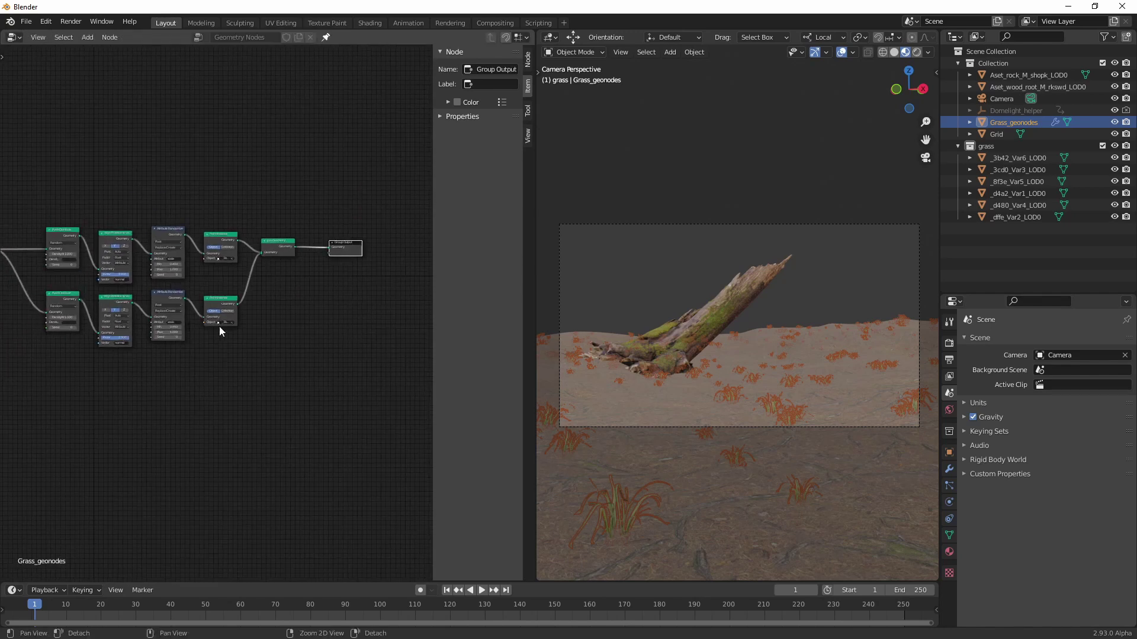
# Step: Set the second Point Instance's object to _3cd0_Var3_LOD0 and the second Point Distribute's seed to 7
pyautogui.scroll(6, 309, 303)
pyautogui.moveTo(201, 330)
pyautogui.mouseDown(button='middle')
pyautogui.moveTo(309, 303)
pyautogui.moveTo(199, 325)
pyautogui.mouseUp(button='middle')
pyautogui.scroll(3, 198, 325)
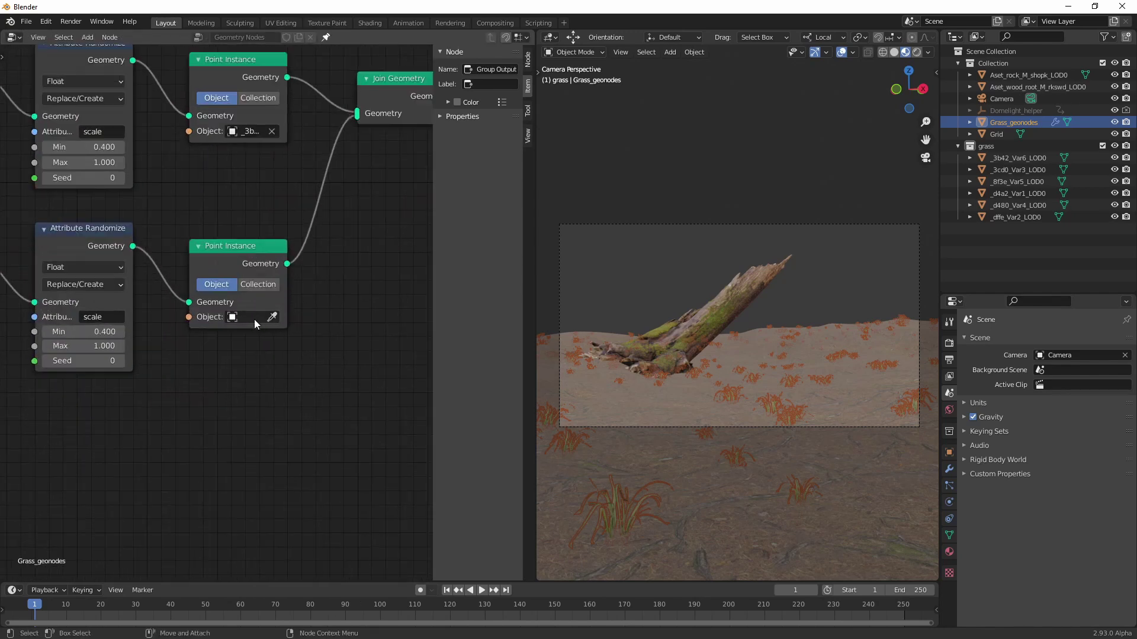
pyautogui.click(272, 317)
pyautogui.click(1031, 169)
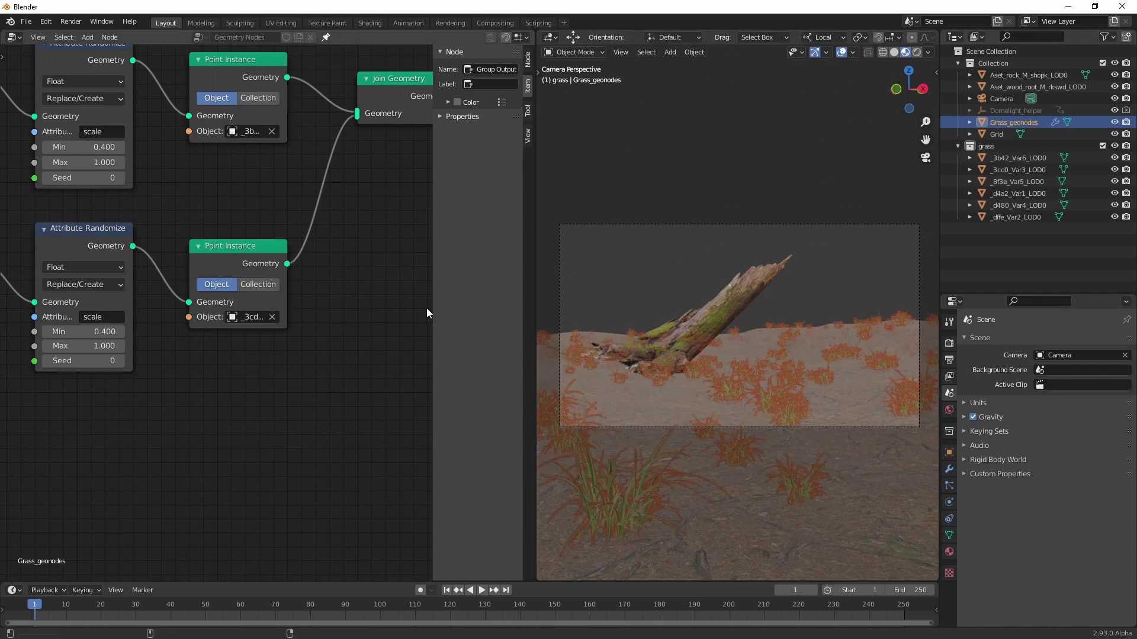
pyautogui.keyDown('ctrl'); pyautogui.hscroll(-10, 426, 308); pyautogui.keyUp('ctrl')
pyautogui.moveTo(129, 314); pyautogui.dragTo(148, 313)
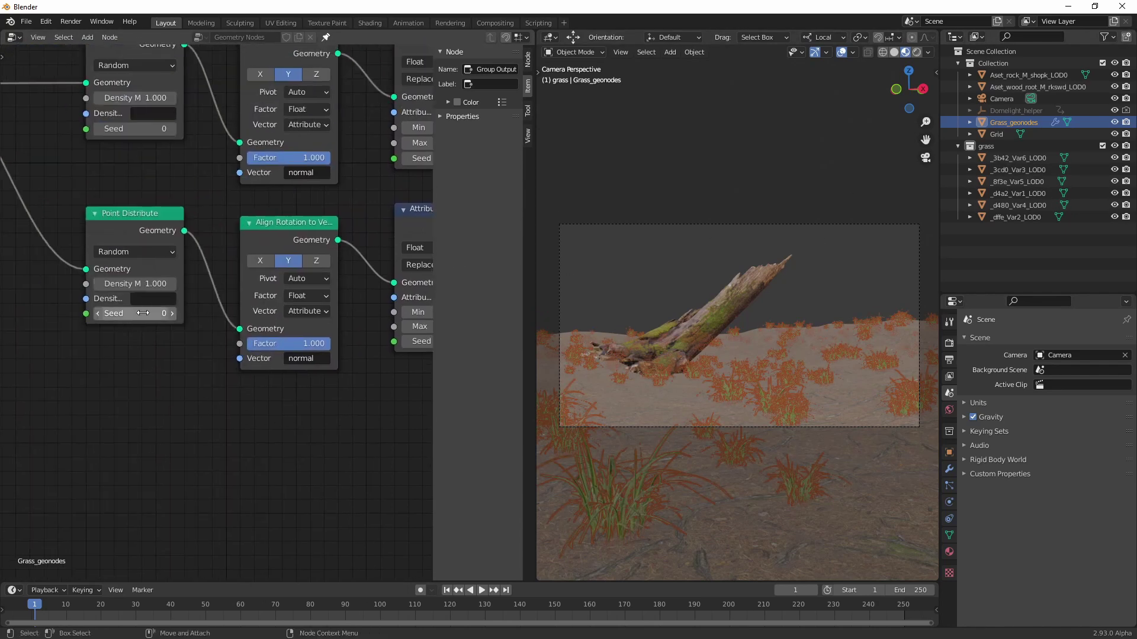
# Step: Duplicate the second scatter chain below it as a third chain, connecting it to the Object Info geometry and Join Geometry
pyautogui.scroll(-3, 195, 373)
pyautogui.scroll(-2, 148, 409)
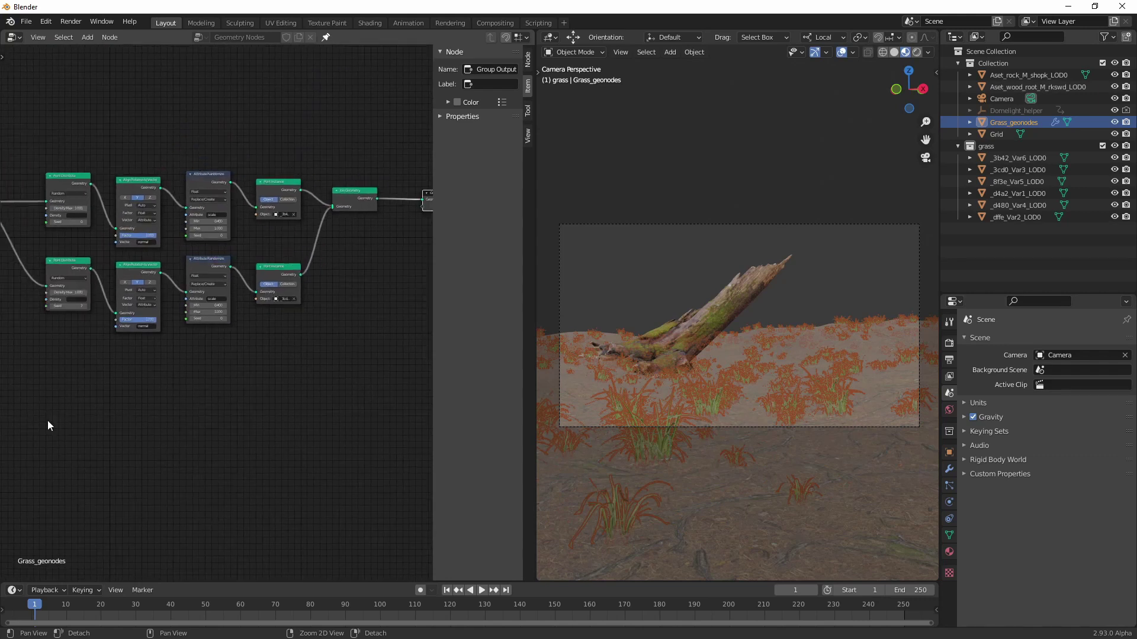
pyautogui.moveTo(347, 385); pyautogui.dragTo(24, 270)
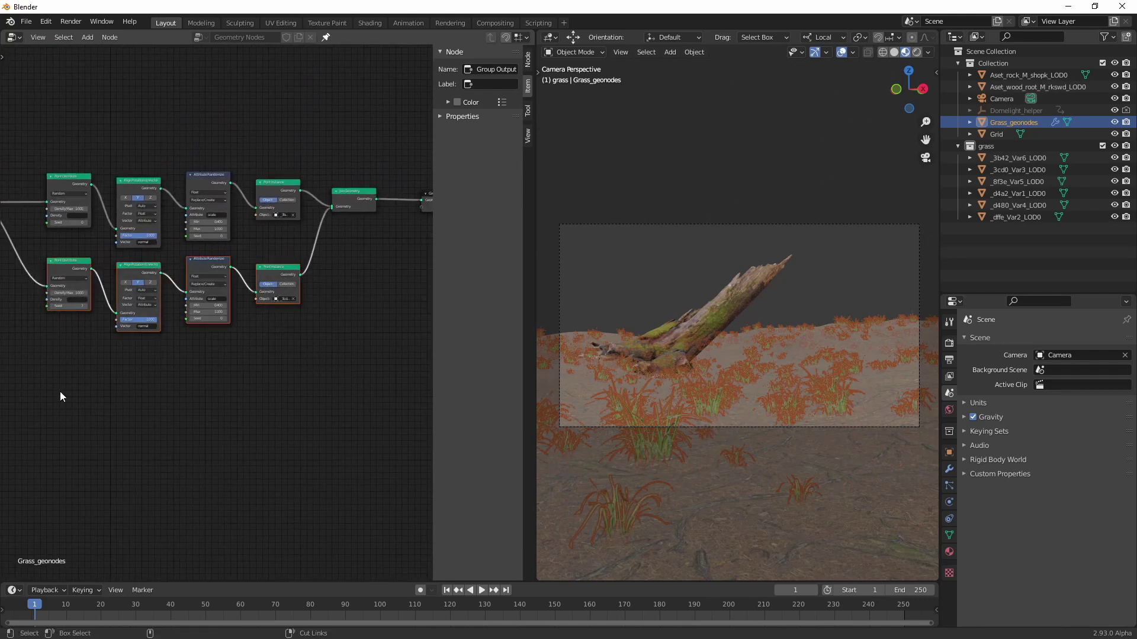
pyautogui.hotkey('shift', 'd')
pyautogui.click(56, 357)
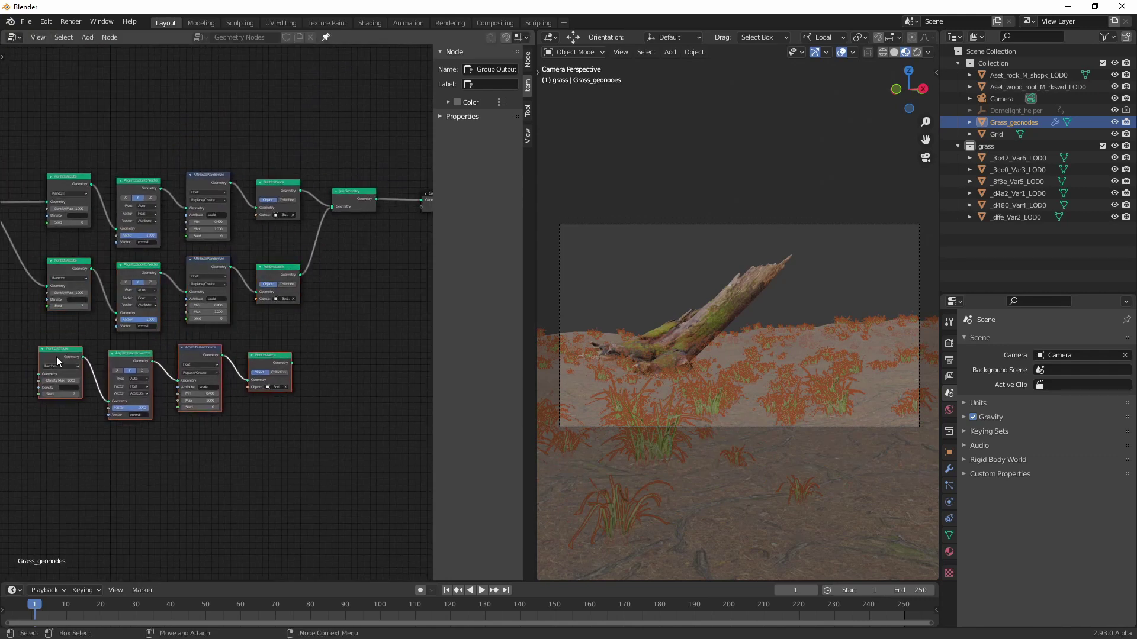
pyautogui.scroll(3, 148, 331)
pyautogui.moveTo(133, 232); pyautogui.dragTo(223, 485)
pyautogui.moveTo(226, 448); pyautogui.dragTo(252, 382, button='middle')
pyautogui.moveTo(218, 418); pyautogui.dragTo(276, 187)
pyautogui.moveTo(178, 421); pyautogui.dragTo(336, 349, button='middle')
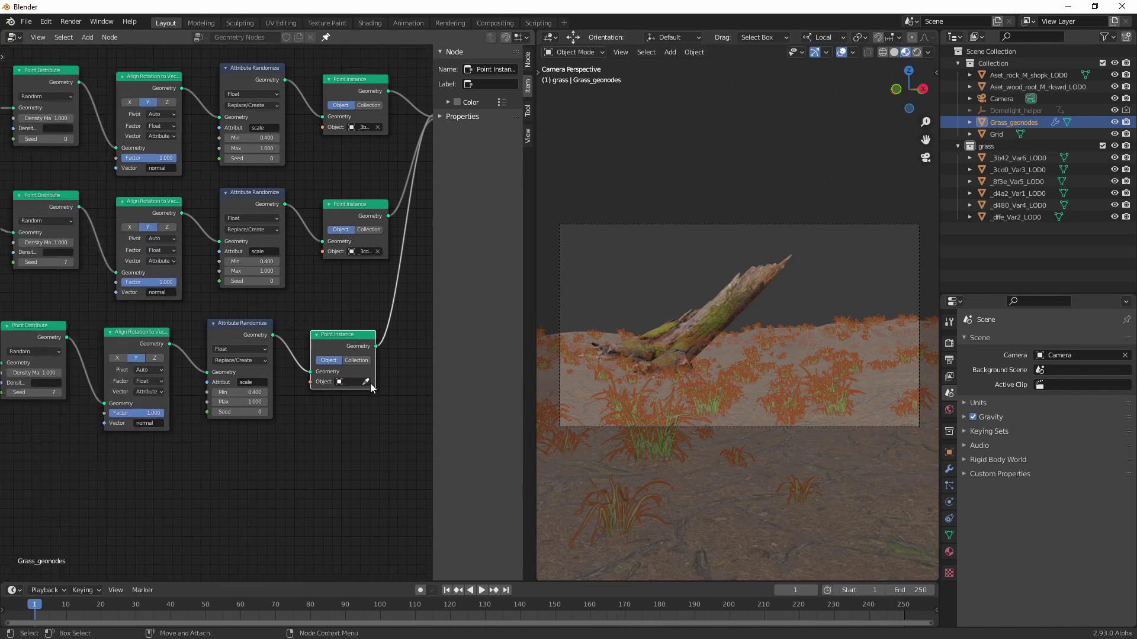
# Step: Set the third Point Instance's object to _8f3e_Var5_LOD0 and the third Point Distribute's seed to 17
pyautogui.click(367, 382)
pyautogui.click(1019, 193)
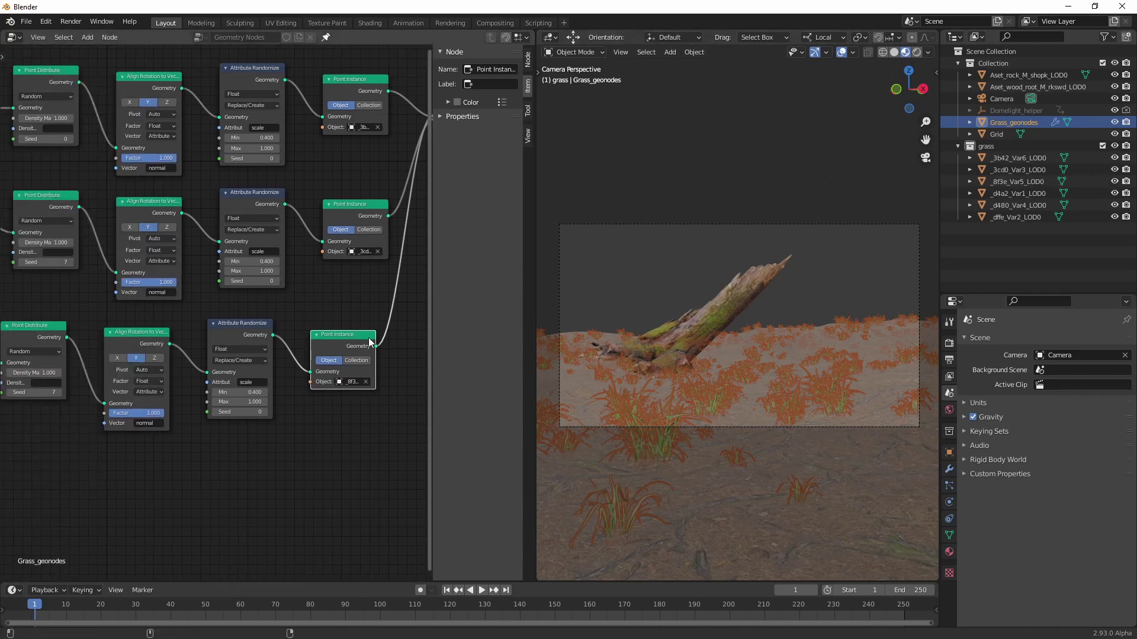
pyautogui.moveTo(216, 439); pyautogui.dragTo(312, 355, button='middle')
pyautogui.moveTo(144, 312); pyautogui.dragTo(158, 325)
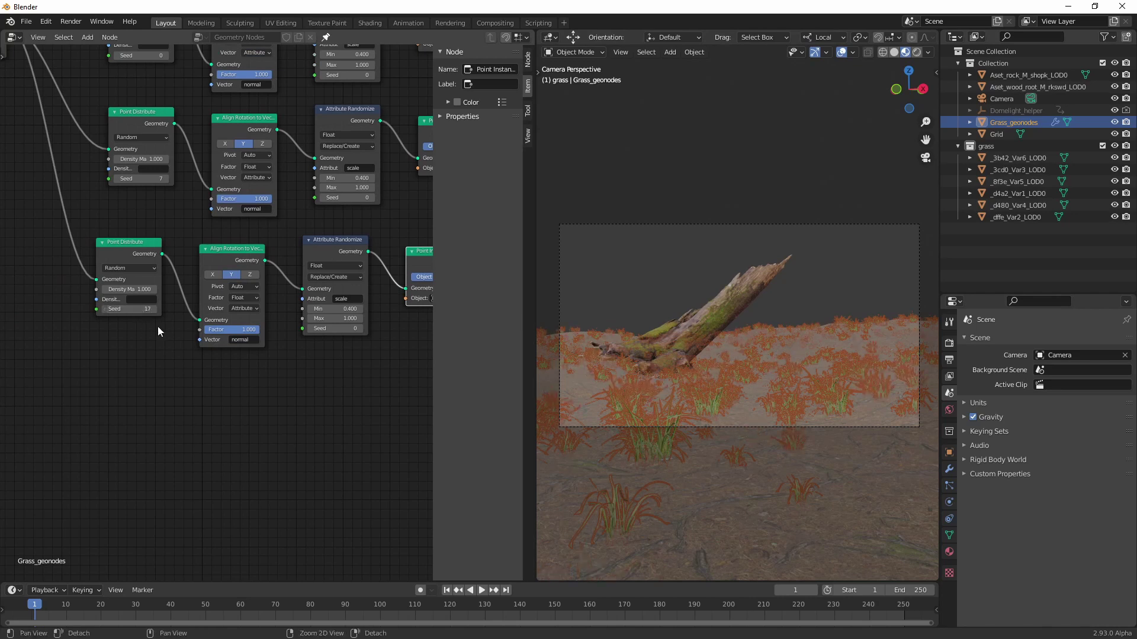
# Step: Duplicate the third scatter chain, from Point Distribute to Point Instance, and place the copy below it as a fourth chain
pyautogui.scroll(-3, 157, 325)
pyautogui.moveTo(287, 333); pyautogui.dragTo(69, 292)
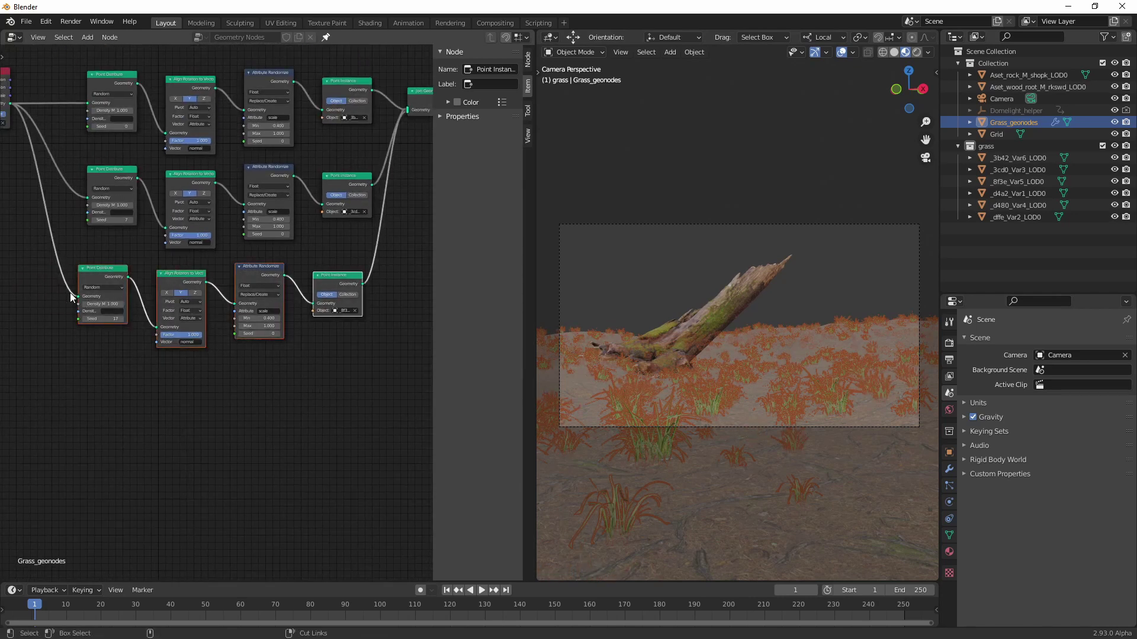
pyautogui.hotkey('shift', 'd')
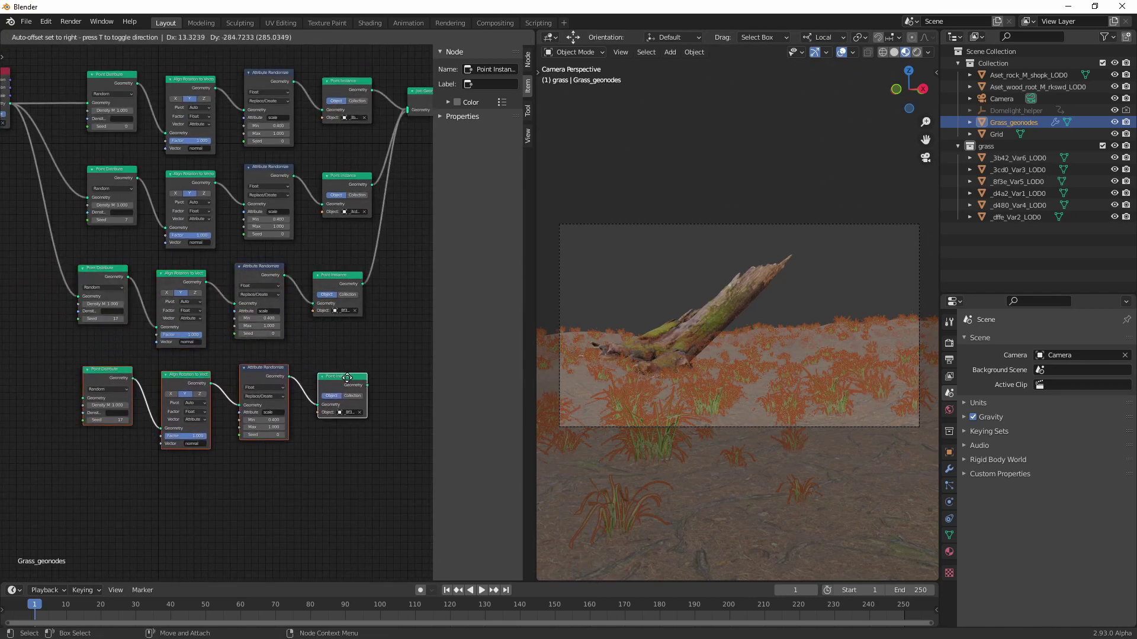
pyautogui.click(346, 376)
pyautogui.moveTo(25, 355); pyautogui.dragTo(118, 386, button='middle')
pyautogui.scroll(2, 119, 386)
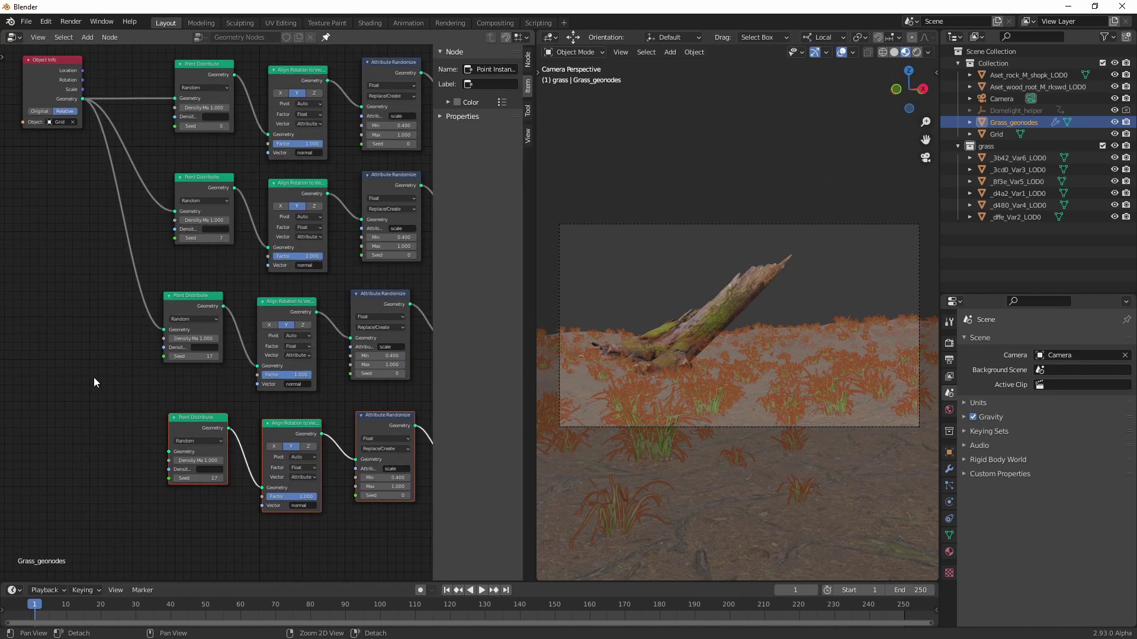
# Step: Connect the fourth scatter chain to the Object Info geometry at its start and to Join Geometry at its end
pyautogui.moveTo(82, 99); pyautogui.dragTo(169, 452)
pyautogui.moveTo(204, 389); pyautogui.dragTo(21, 337, button='middle')
pyautogui.moveTo(333, 319); pyautogui.dragTo(220, 419, button='middle')
pyautogui.moveTo(212, 484); pyautogui.dragTo(260, 155)
pyautogui.moveTo(235, 452); pyautogui.dragTo(284, 309, button='middle')
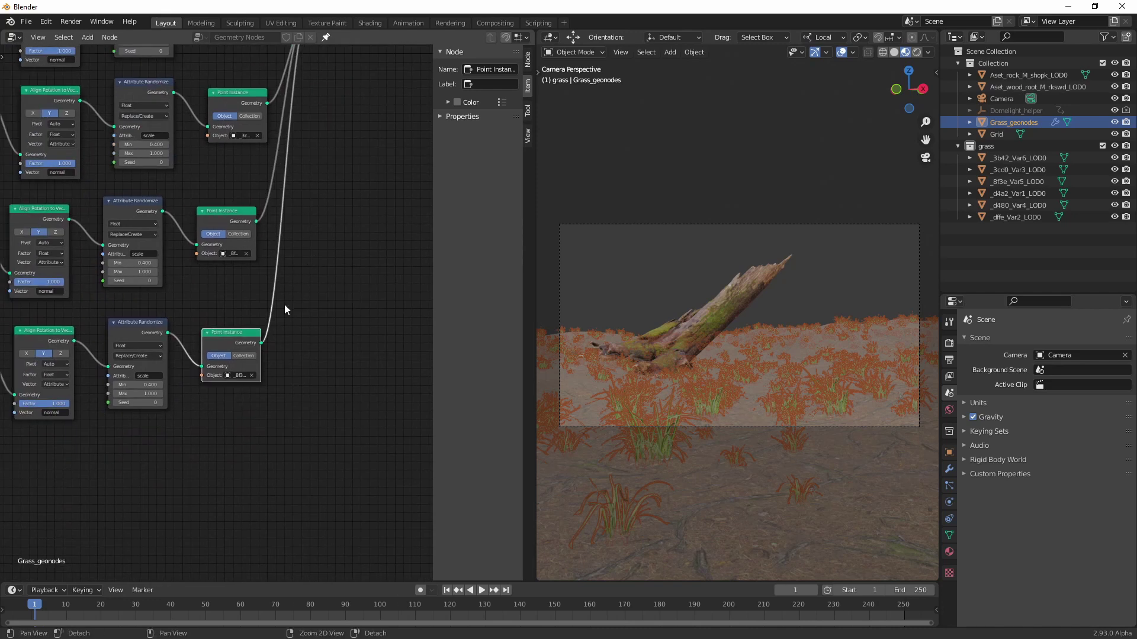
# Step: Set the fourth Point Instance's object to _d4a2_Var1_LOD0
pyautogui.click(253, 375)
pyautogui.click(253, 375)
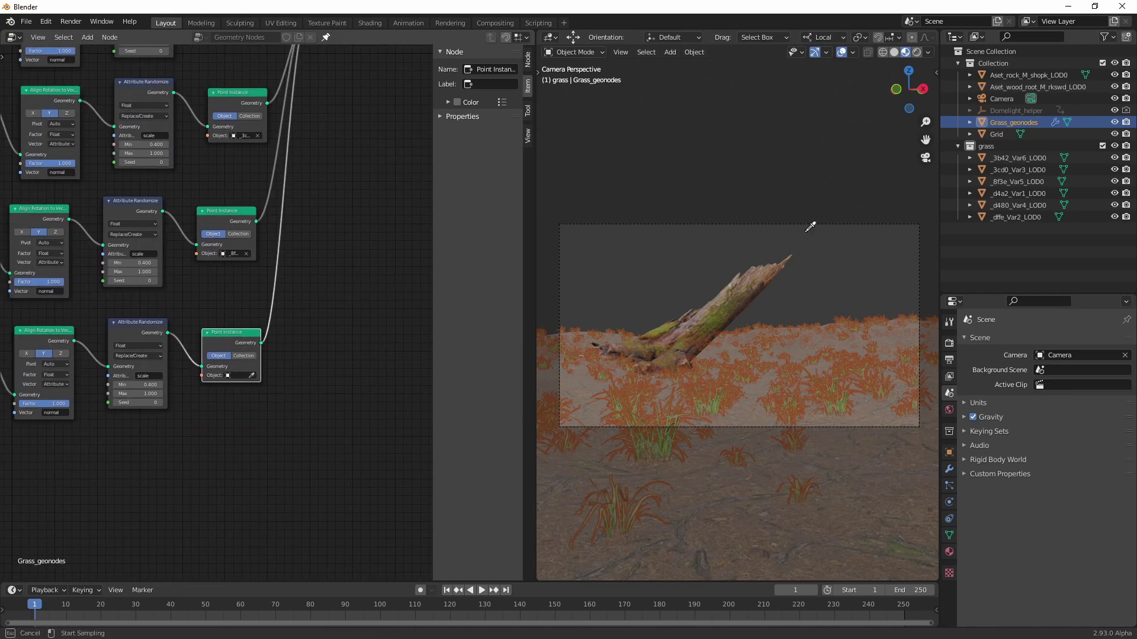
pyautogui.click(1044, 192)
pyautogui.moveTo(213, 403); pyautogui.dragTo(318, 384, button='middle')
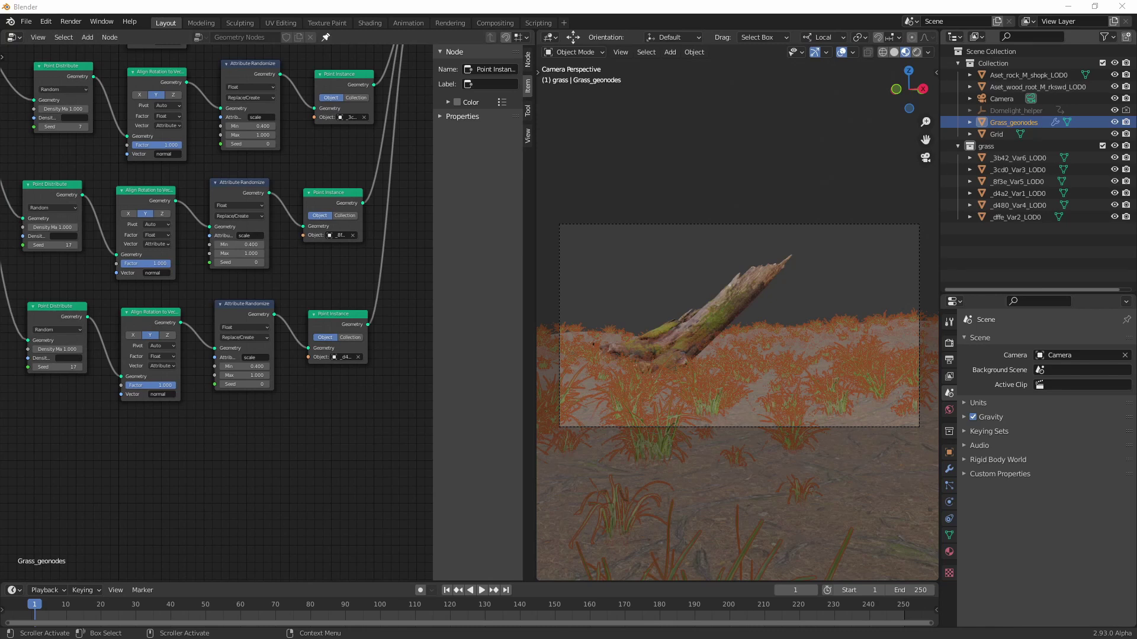
# Step: Move the four Point Instance nodes and Join Geometry away from the Attribute Randomize nodes to make room between them
pyautogui.scroll(-4, 215, 392)
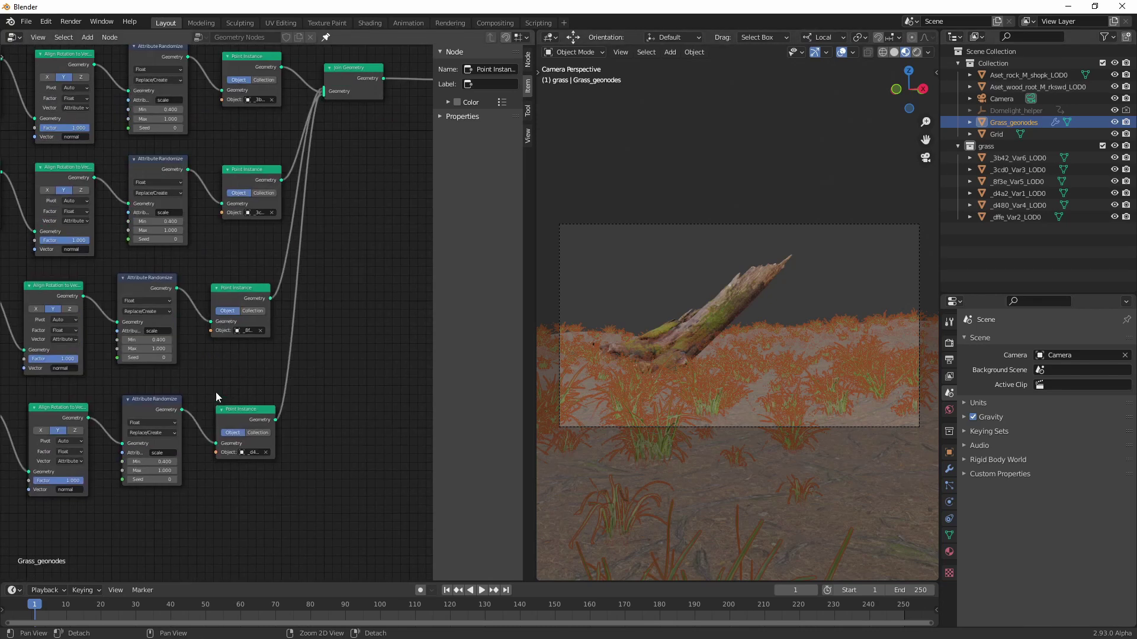
pyautogui.moveTo(343, 447); pyautogui.dragTo(263, 415, button='middle')
pyautogui.moveTo(351, 476); pyautogui.dragTo(167, 137)
pyautogui.moveTo(172, 177); pyautogui.dragTo(304, 185)
pyautogui.click(240, 147)
# Step: Insert a new Attribute Randomize node between the first chain's scale randomizer and its Point Instance
pyautogui.scroll(4, 355, 118)
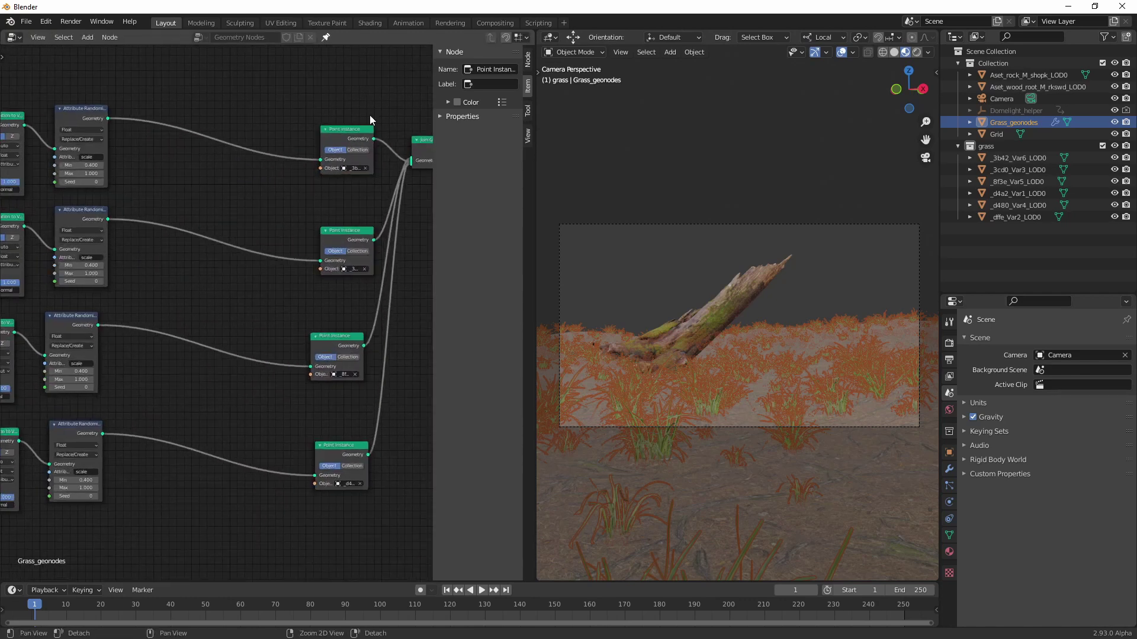
pyautogui.moveTo(226, 168); pyautogui.dragTo(268, 335, button='middle')
pyautogui.scroll(4, 278, 260)
pyautogui.hotkey('shift', 'a')
pyautogui.write('sat')
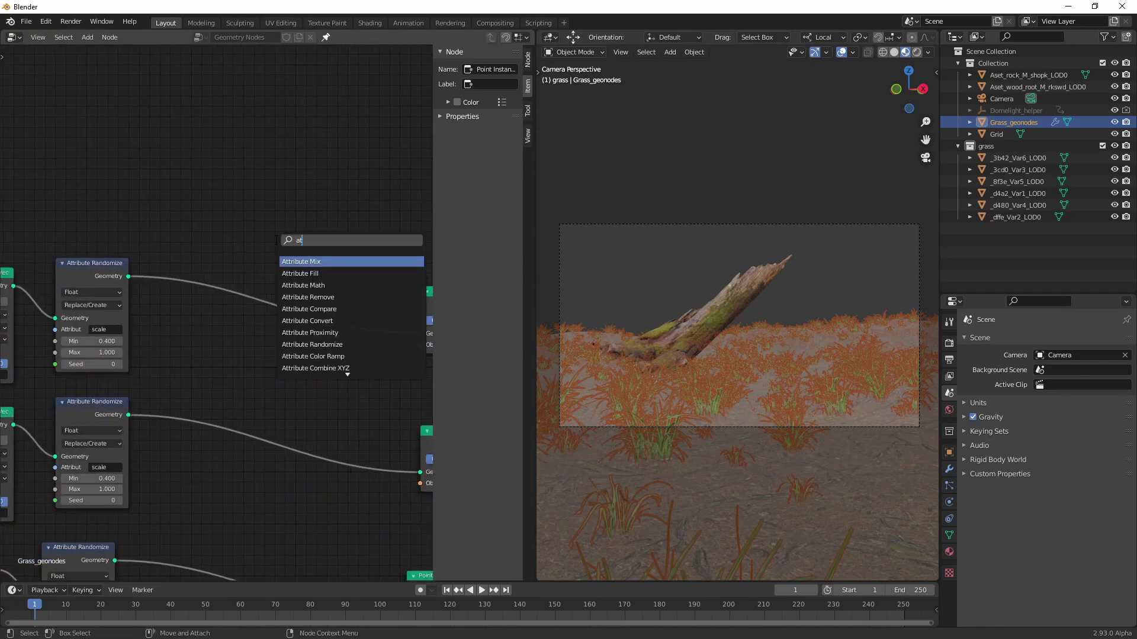
pyautogui.write('trib rand')
pyautogui.press('Return')
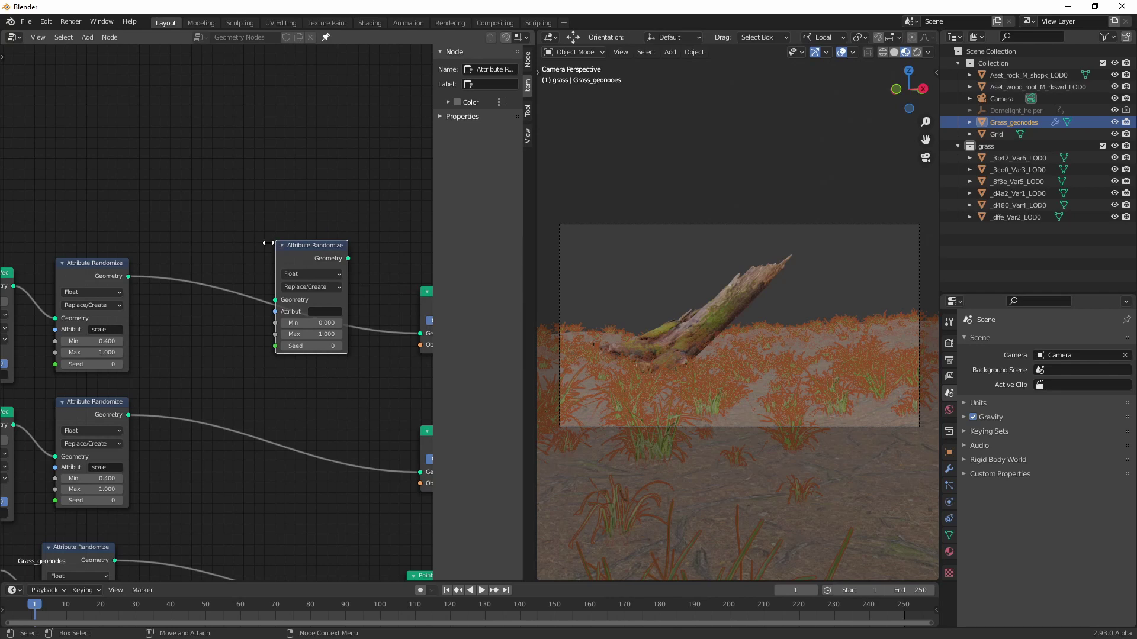
pyautogui.click(251, 263)
# Step: Set the new Attribute Randomize node's data type to Vector and its attribute to rotation
pyautogui.click(264, 292)
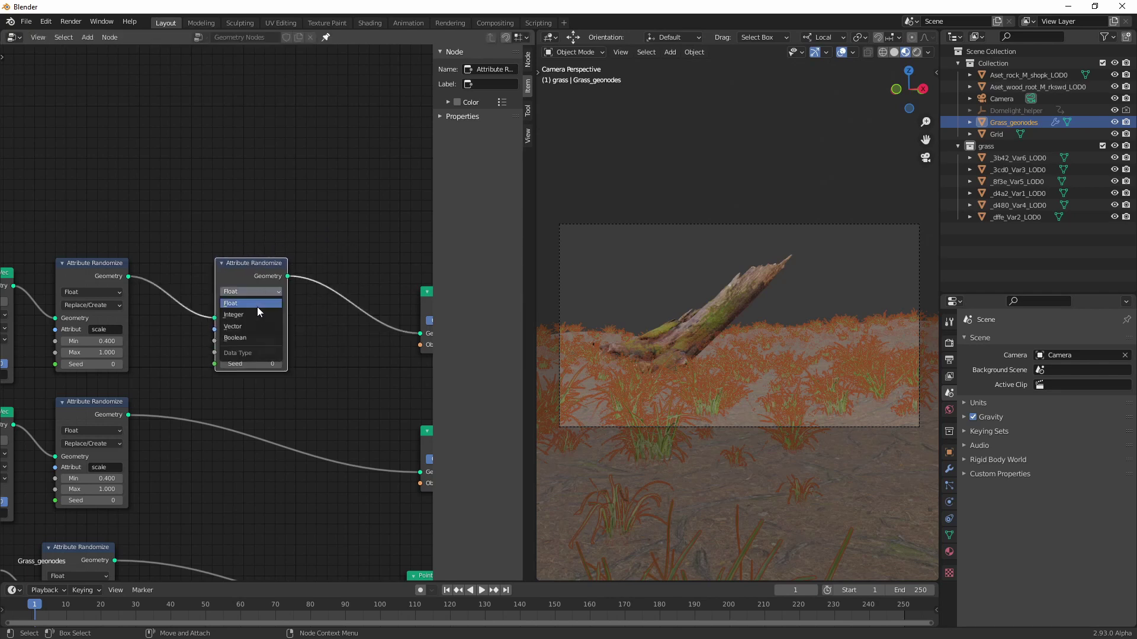
pyautogui.click(257, 307)
pyautogui.click(268, 328)
pyautogui.write('rotation')
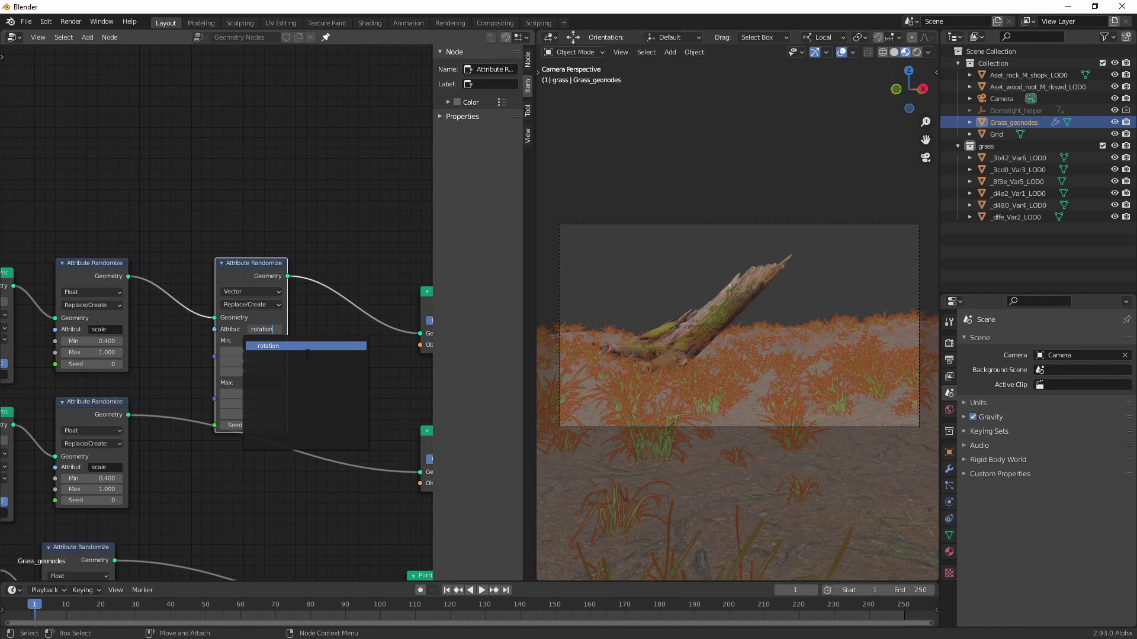
pyautogui.press('Return')
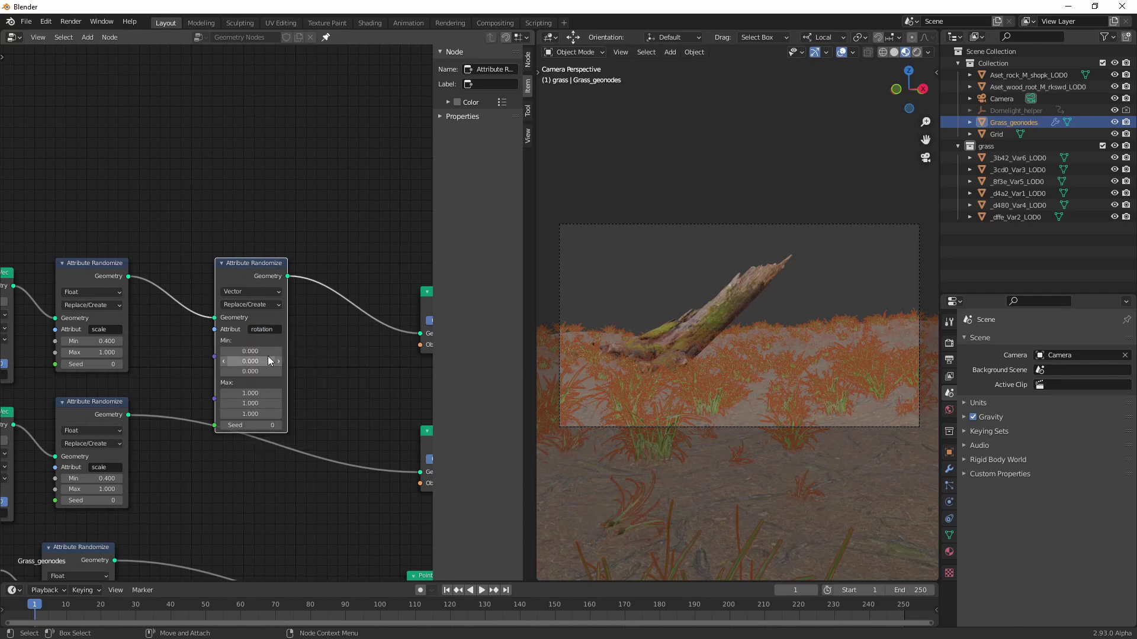
# Step: Set the rotation randomizer's maximum X and Y to 0 and its maximum Z to about 35
pyautogui.doubleClick(270, 394)
pyautogui.write('0')
pyautogui.press('Return')
pyautogui.press('BackSpace')
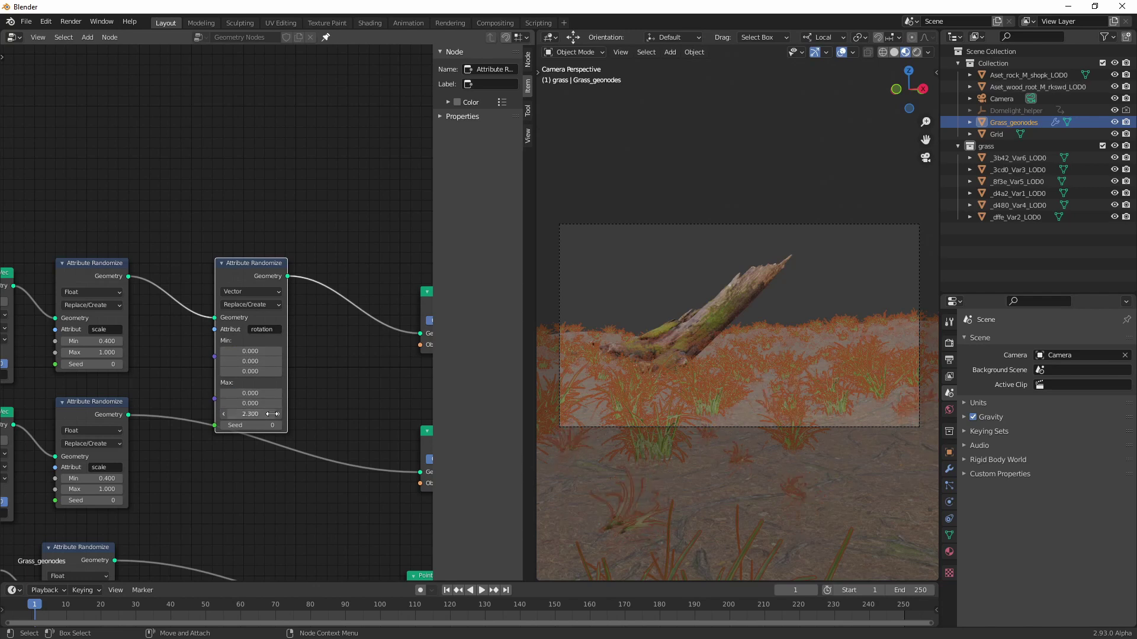
pyautogui.moveTo(255, 414); pyautogui.dragTo(446, 398)
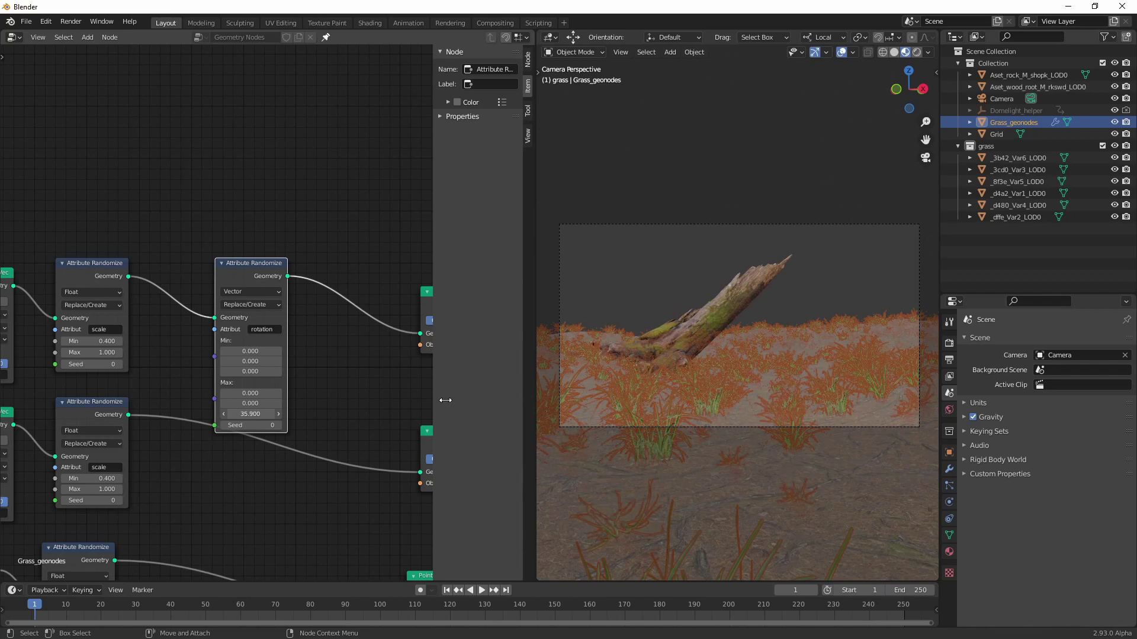
# Step: Set the rotation randomizer's operation to Add and its maximum Z to 26.2
pyautogui.click(256, 306)
pyautogui.click(253, 328)
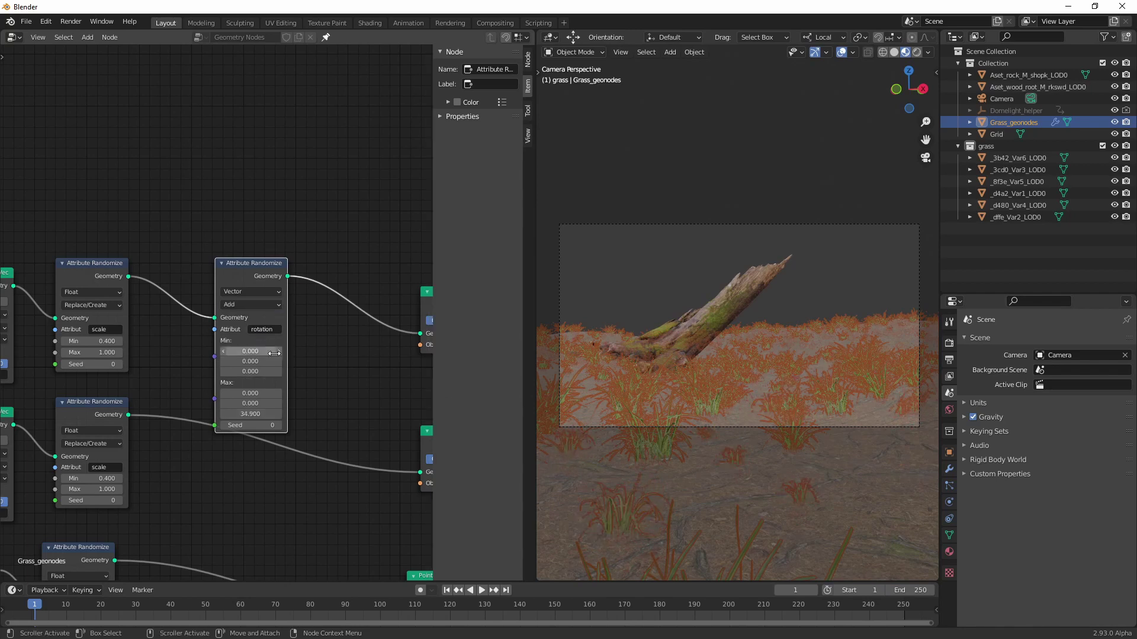
pyautogui.moveTo(249, 414); pyautogui.dragTo(314, 406)
pyautogui.moveTo(70, 414); pyautogui.dragTo(324, 416)
# Step: Move the rotation randomizer up and insert copies of it before the Point Instance in the second and third chains
pyautogui.moveTo(221, 265); pyautogui.dragTo(235, 187)
pyautogui.hotkey('shift', 'd')
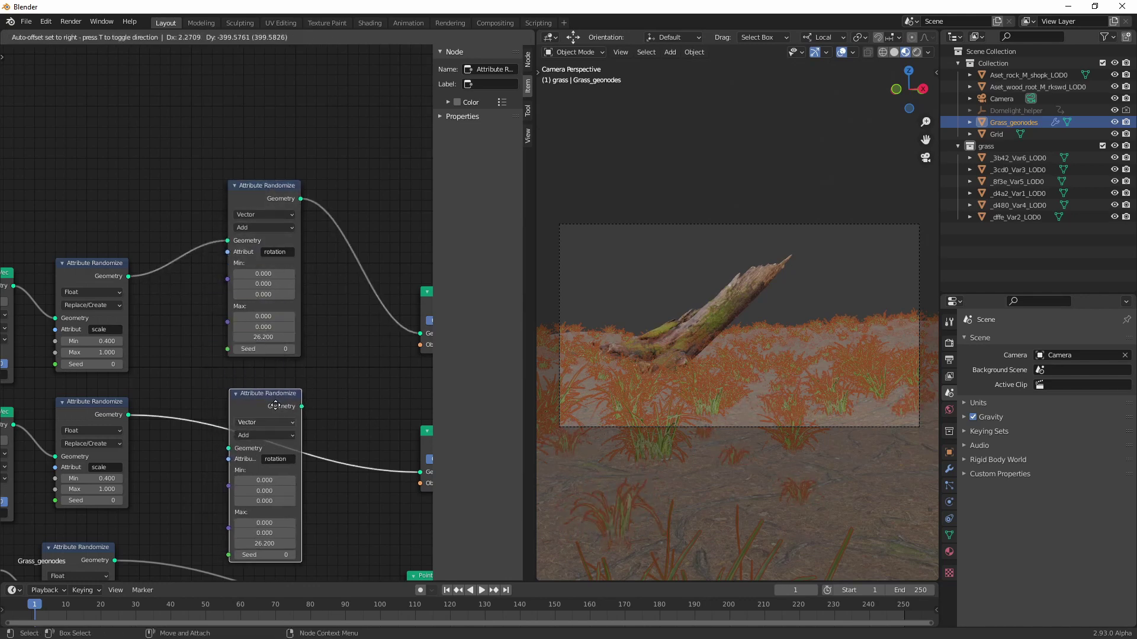
pyautogui.click(270, 406)
pyautogui.moveTo(271, 406); pyautogui.dragTo(236, 263, button='middle')
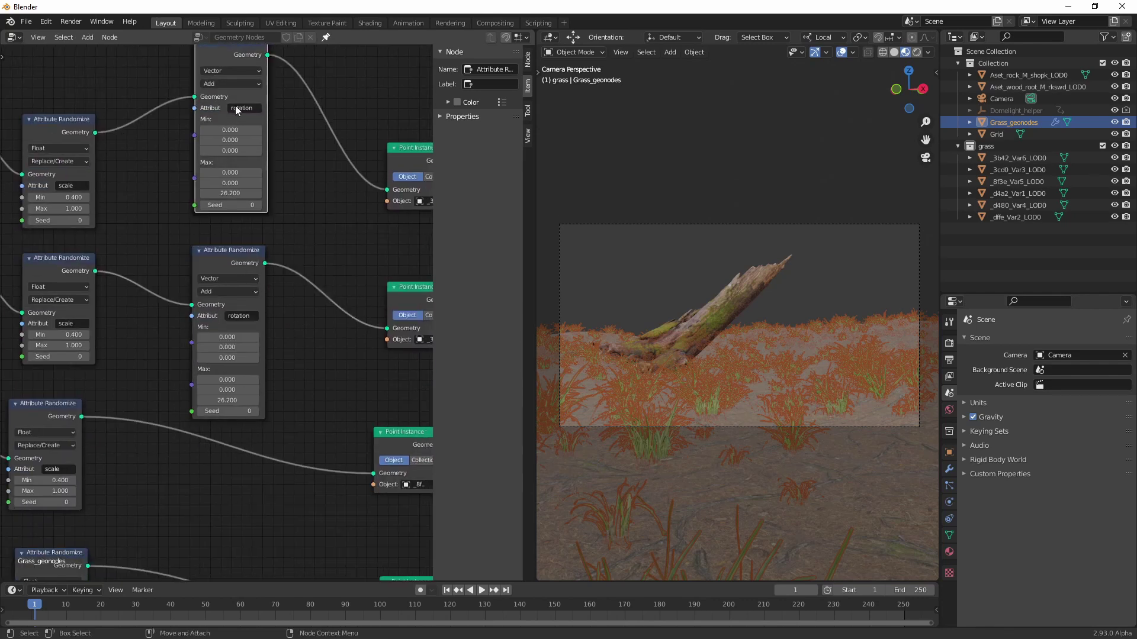
pyautogui.hotkey('shift', 'd')
pyautogui.click(258, 346)
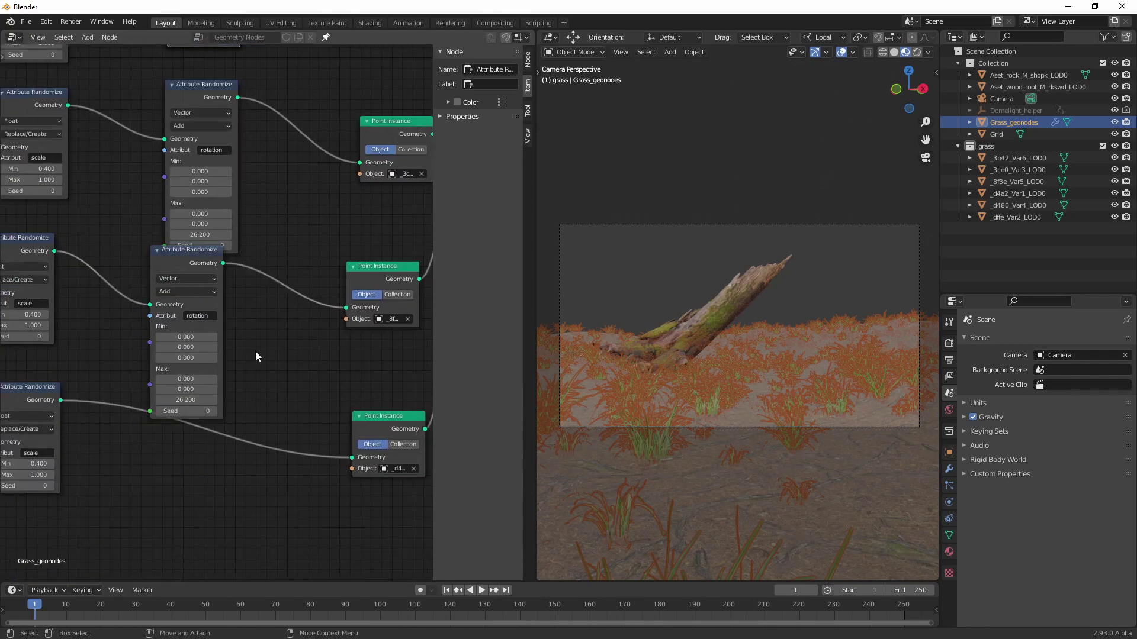
# Step: Insert a copy of the rotation randomizer before the fourth chain's Point Instance and shift it lower, clear of the third chain's copy
pyautogui.scroll(-4, 276, 272)
pyautogui.hotkey('shift', 'd')
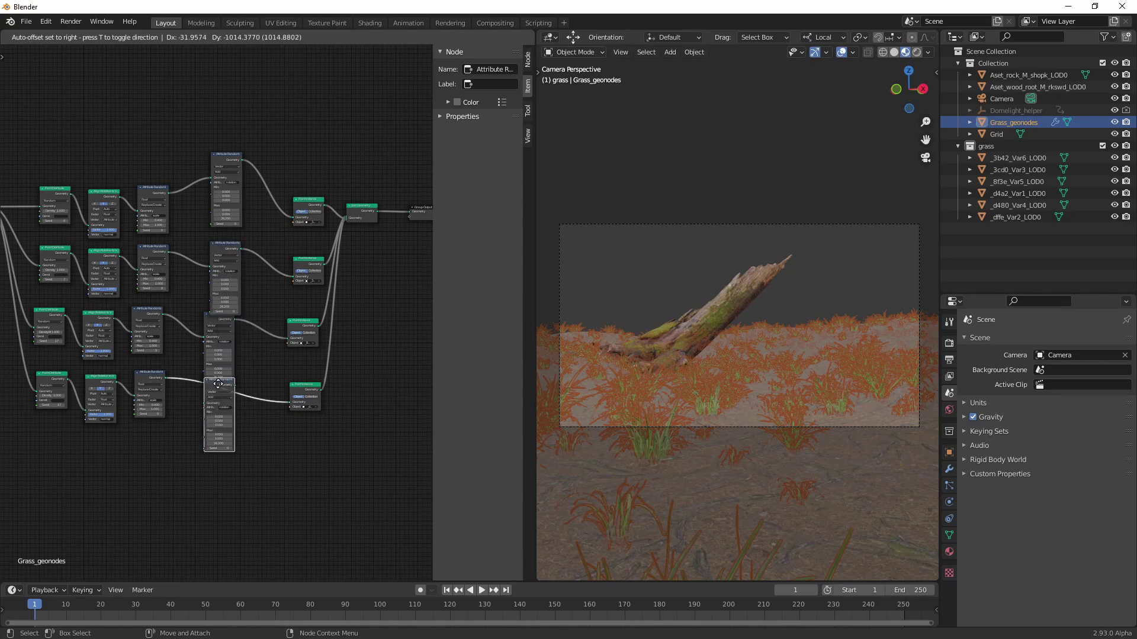
pyautogui.click(230, 386)
pyautogui.keyDown('alt'); pyautogui.moveTo(226, 408); pyautogui.dragTo(221, 368, button='middle'); pyautogui.keyUp('alt')
pyautogui.keyDown('alt'); pyautogui.moveTo(221, 368); pyautogui.dragTo(251, 335, button='right'); pyautogui.keyUp('alt')
pyautogui.moveTo(235, 336); pyautogui.dragTo(233, 356)
# Step: Duplicate the entire fourth scatter chain and place the copy below it as a fifth chain
pyautogui.keyDown('alt'); pyautogui.moveTo(328, 411); pyautogui.dragTo(311, 396, button='middle'); pyautogui.keyUp('alt')
pyautogui.keyDown('alt'); pyautogui.moveTo(310, 396); pyautogui.dragTo(64, 430, button='right'); pyautogui.keyUp('alt')
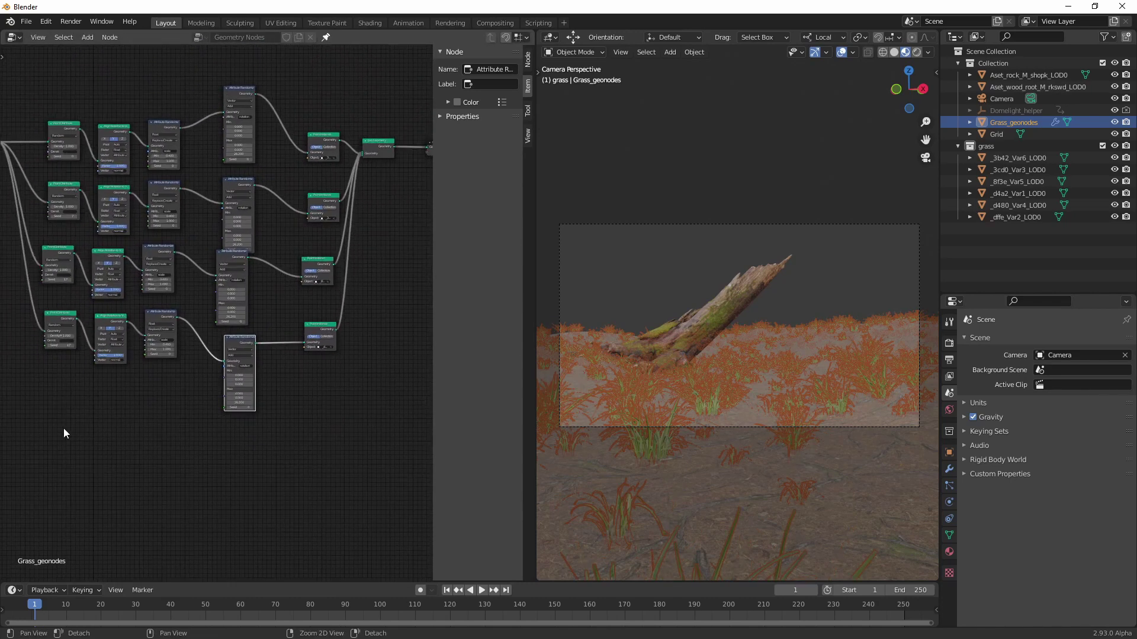
pyautogui.moveTo(41, 414); pyautogui.dragTo(177, 337)
pyautogui.keyDown('shift'); pyautogui.moveTo(219, 475); pyautogui.dragTo(362, 335); pyautogui.keyUp('shift')
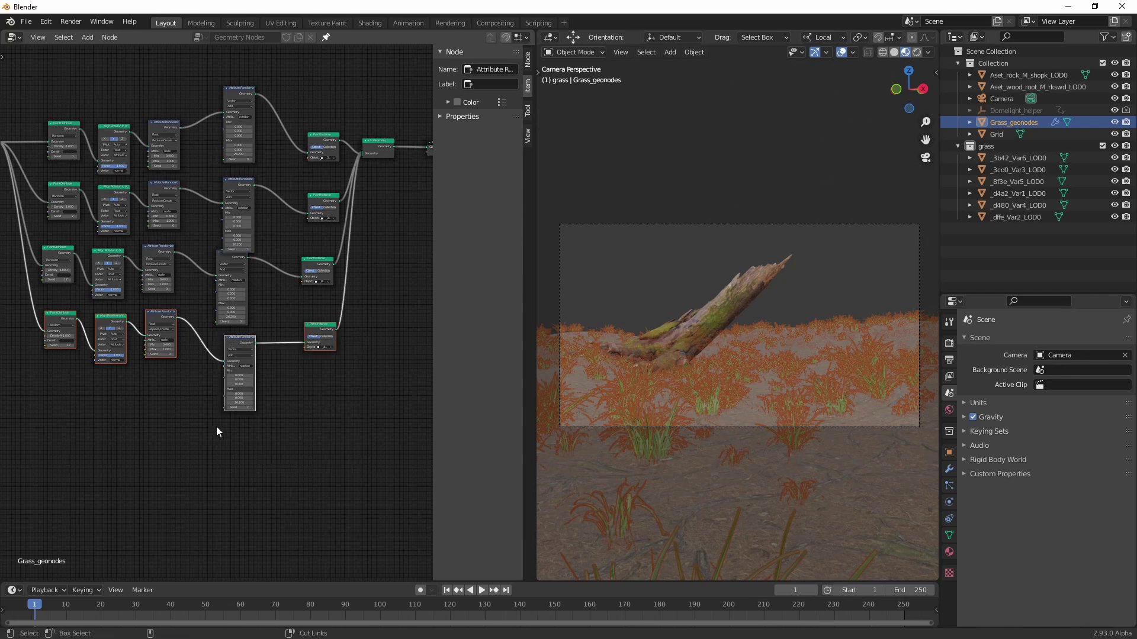
pyautogui.hotkey('ctrl', 'c')
pyautogui.hotkey('ctrl', 'v')
pyautogui.moveTo(162, 315); pyautogui.dragTo(166, 418)
# Step: Move the Object Info node down to a spot between the fourth and fifth chains
pyautogui.keyDown('alt'); pyautogui.moveTo(98, 377); pyautogui.dragTo(334, 416, button='middle'); pyautogui.keyUp('alt')
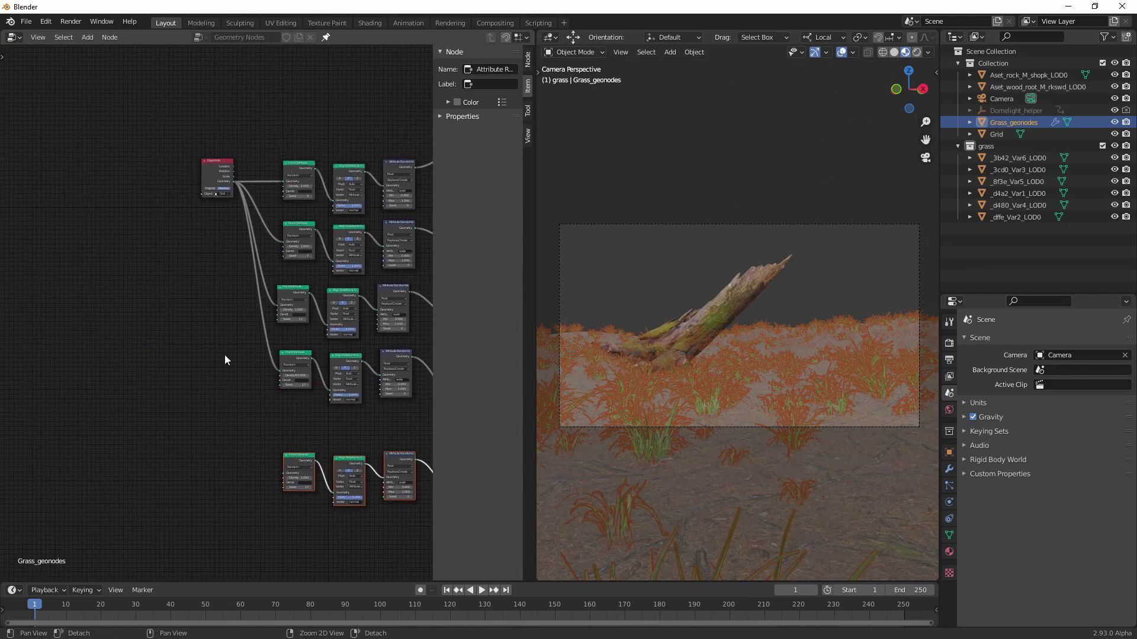
pyautogui.moveTo(219, 162); pyautogui.dragTo(184, 434)
pyautogui.scroll(2, 169, 346)
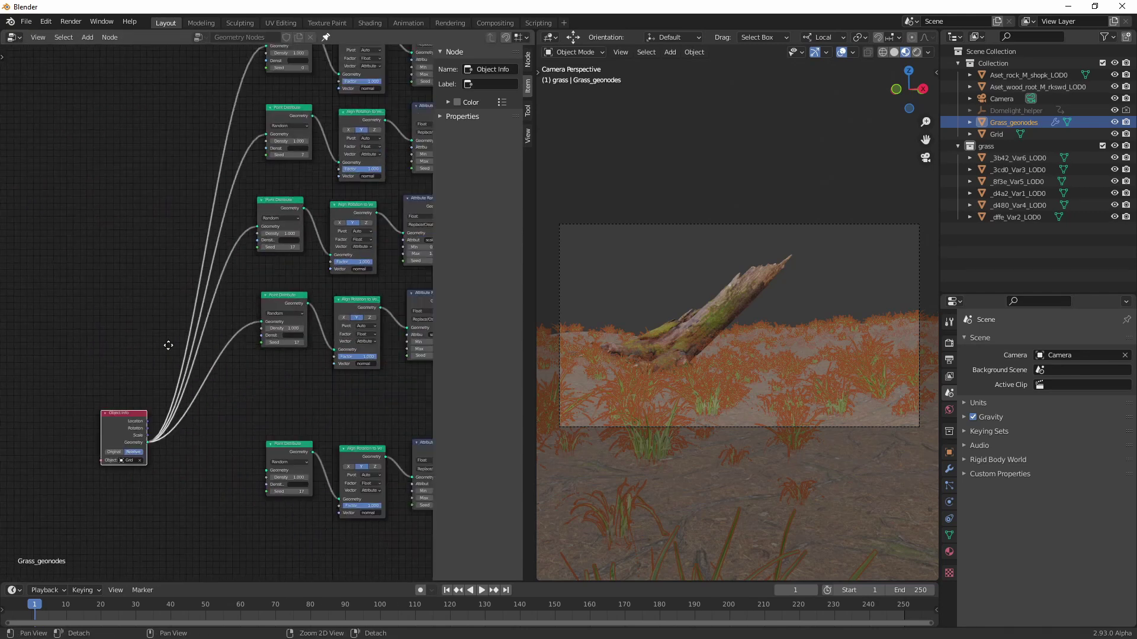
pyautogui.keyDown('alt'); pyautogui.moveTo(168, 345); pyautogui.dragTo(70, 241, button='middle'); pyautogui.keyUp('alt')
pyautogui.click(109, 374)
pyautogui.scroll(8, 102, 357)
pyautogui.keyDown('alt'); pyautogui.moveTo(94, 341); pyautogui.dragTo(301, 303, button='middle'); pyautogui.keyUp('alt')
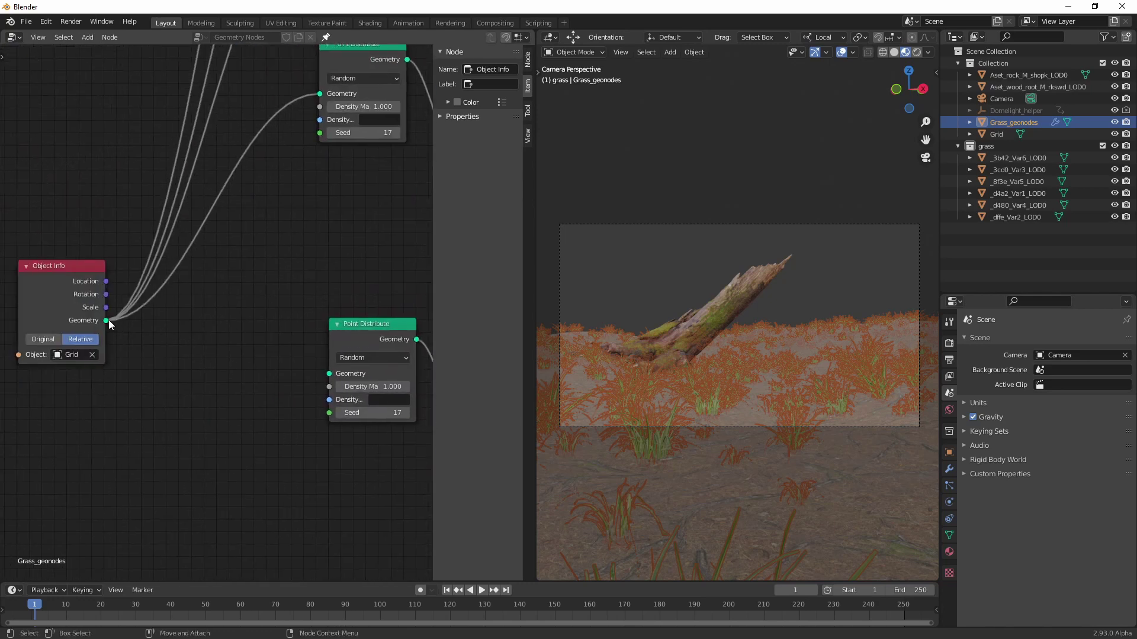
# Step: Connect the Object Info geometry to the fifth Point Distribute and raise that node's seed so it differs from the fourth's
pyautogui.moveTo(107, 321); pyautogui.dragTo(328, 371)
pyautogui.keyDown('alt'); pyautogui.moveTo(312, 304); pyautogui.dragTo(244, 332, button='middle'); pyautogui.keyUp('alt')
pyautogui.scroll(-3, 244, 331)
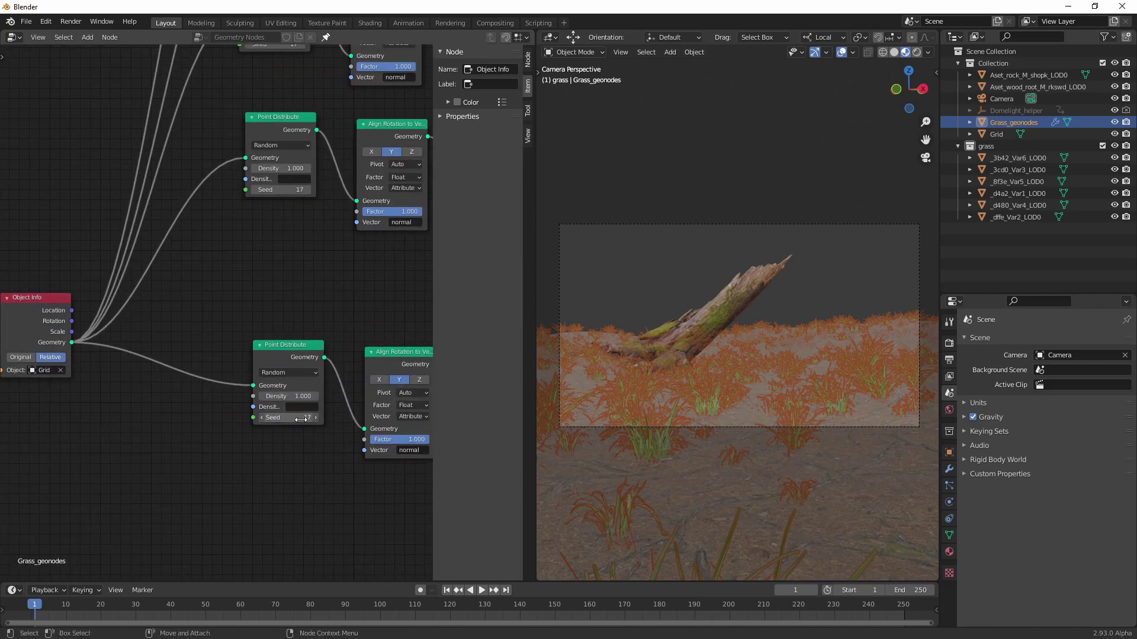
pyautogui.moveTo(300, 419); pyautogui.dragTo(331, 419)
# Step: Move Join Geometry down between the fourth and fifth chains and connect the fifth Point Instance to it
pyautogui.keyDown('alt'); pyautogui.moveTo(292, 457); pyautogui.dragTo(177, 443, button='middle'); pyautogui.keyUp('alt')
pyautogui.scroll(-1, 177, 443)
pyautogui.moveTo(141, 426); pyautogui.dragTo(137, 455, button='middle')
pyautogui.moveTo(241, 138); pyautogui.dragTo(258, 444)
pyautogui.scroll(3, 266, 468)
pyautogui.moveTo(285, 488); pyautogui.dragTo(136, 371, button='middle')
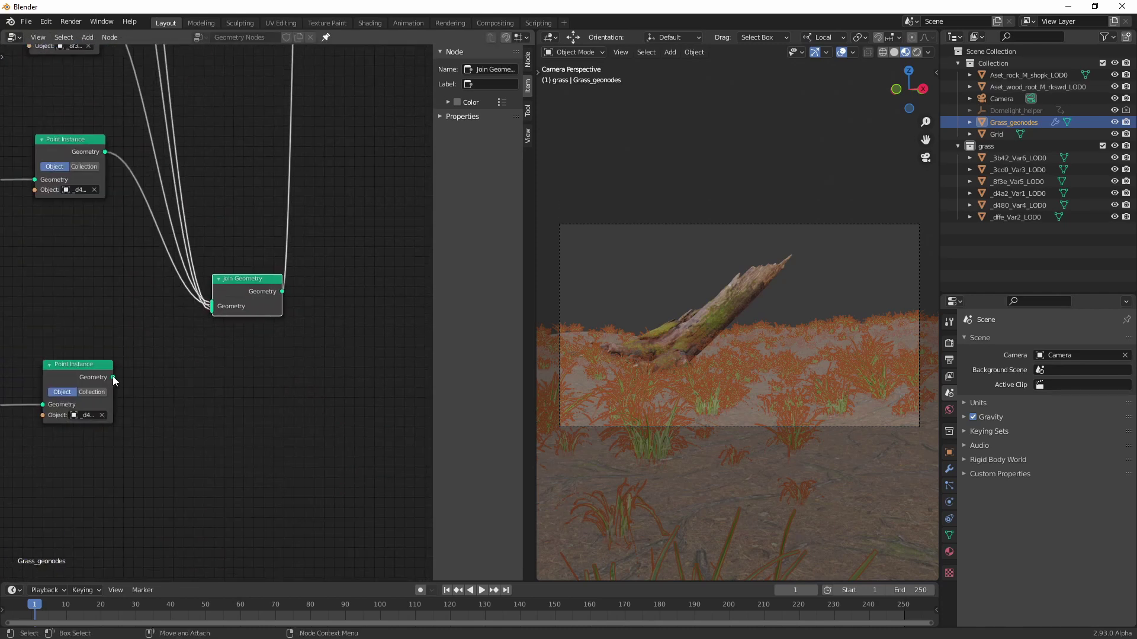
pyautogui.moveTo(113, 377); pyautogui.dragTo(211, 306)
# Step: Set the fifth Point Instance's object to _d480_Var4_LOD0
pyautogui.moveTo(80, 418); pyautogui.dragTo(218, 368, button='middle')
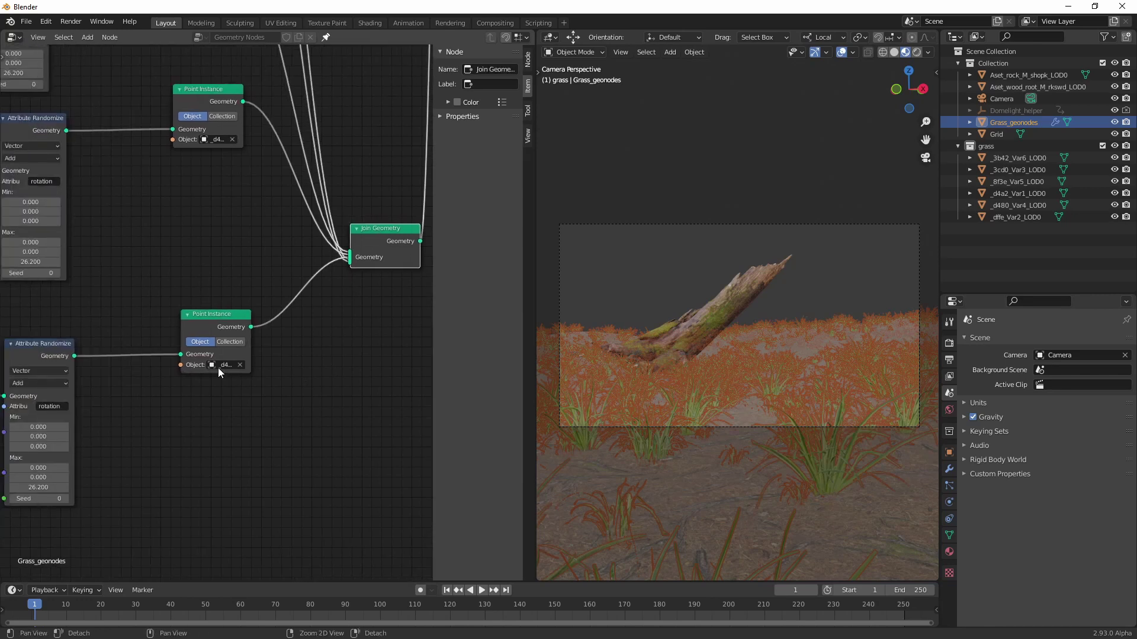
pyautogui.click(240, 365)
pyautogui.click(239, 365)
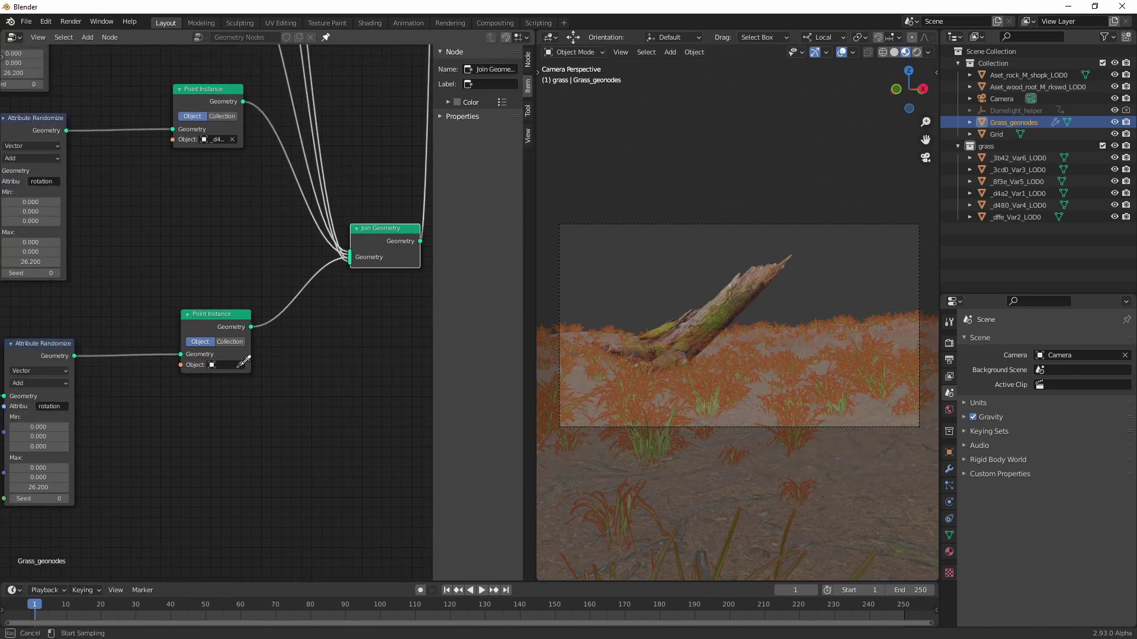
pyautogui.click(1042, 204)
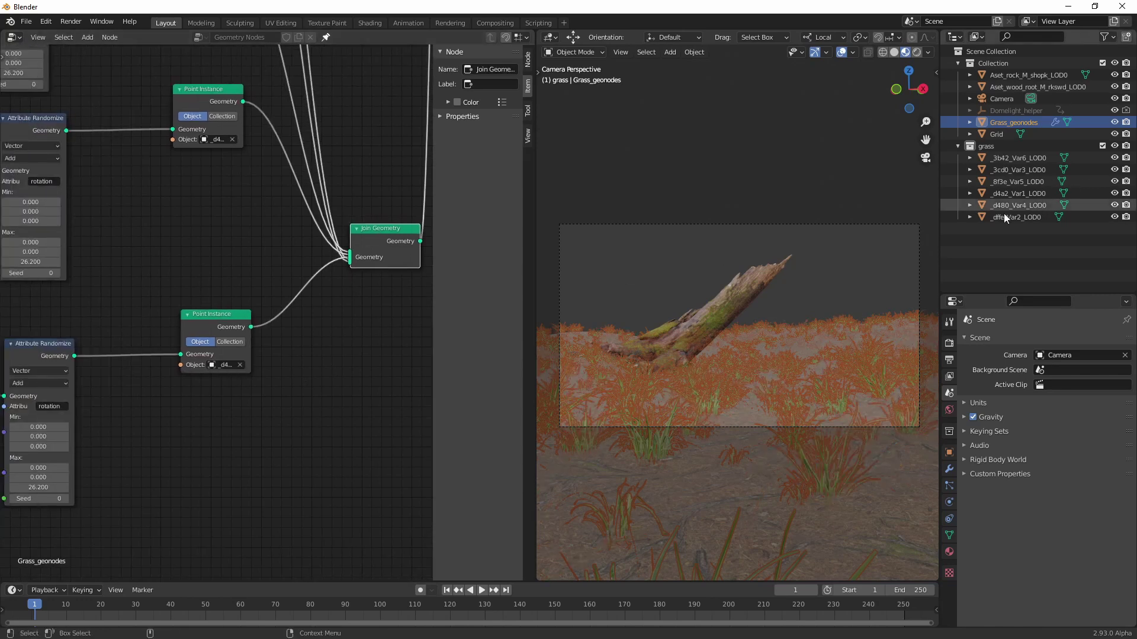
pyautogui.moveTo(306, 372); pyautogui.dragTo(318, 393, button='middle')
# Step: Duplicate the fifth scatter chain and arrange the copied nodes below it one by one as a sixth chain
pyautogui.scroll(-4, 318, 393)
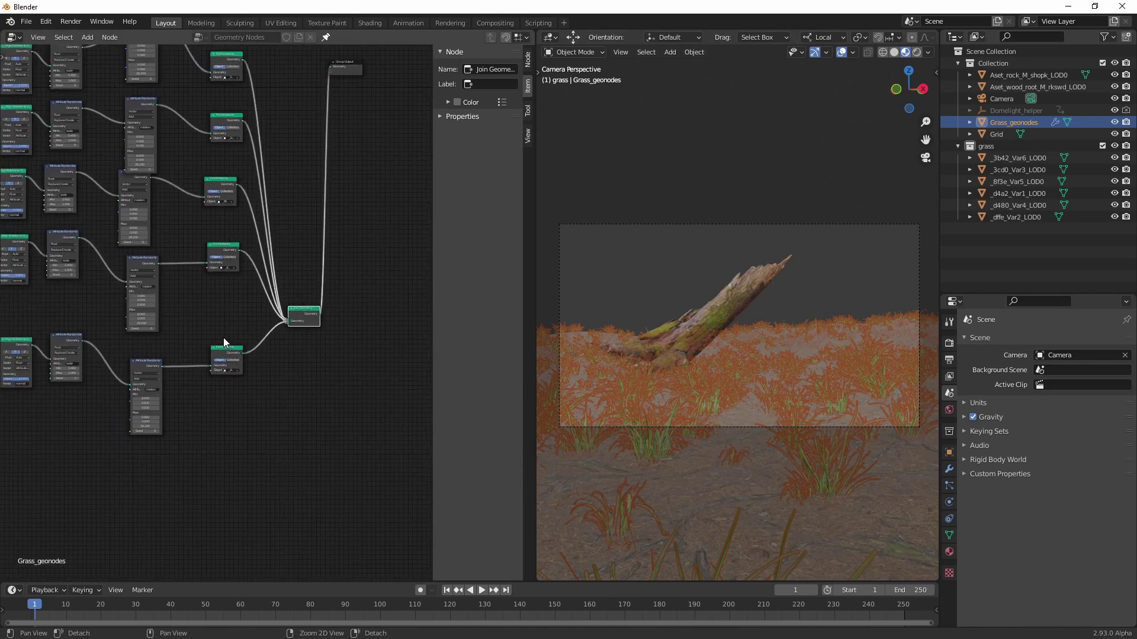
pyautogui.scroll(-3, 165, 375)
pyautogui.moveTo(140, 385); pyautogui.dragTo(259, 392, button='middle')
pyautogui.moveTo(316, 425); pyautogui.dragTo(176, 383)
pyautogui.click(179, 383)
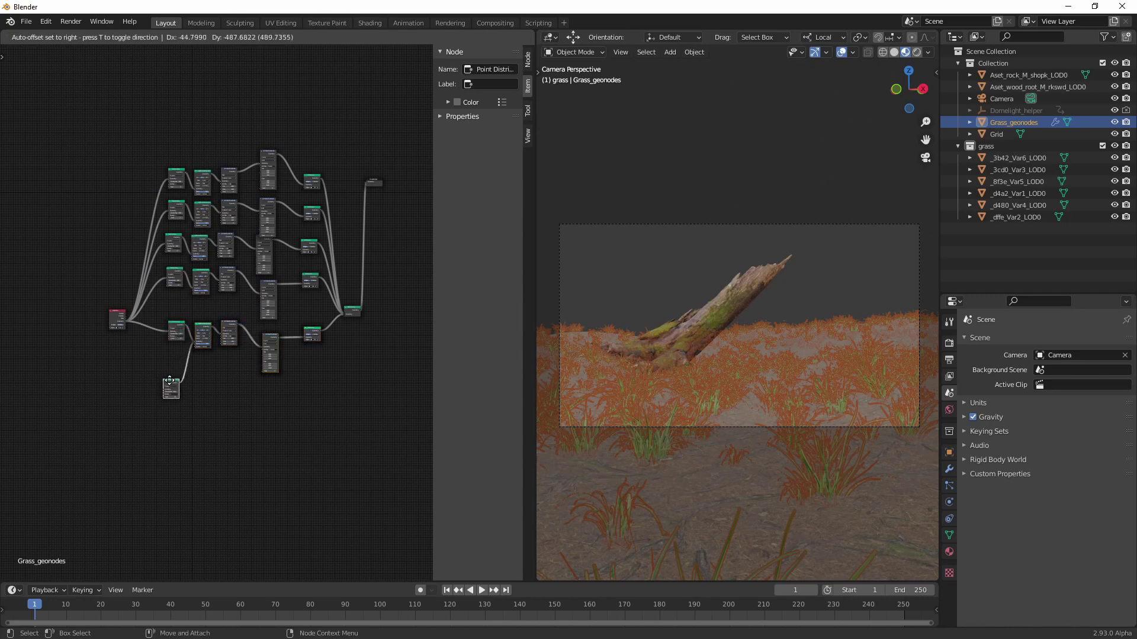
pyautogui.scroll(3, 308, 285)
pyautogui.moveTo(195, 336); pyautogui.dragTo(199, 405)
pyautogui.moveTo(236, 335); pyautogui.dragTo(243, 454)
pyautogui.moveTo(298, 357); pyautogui.dragTo(307, 458)
pyautogui.moveTo(371, 338); pyautogui.dragTo(368, 437)
# Step: Connect the Object Info geometry to the sixth Point Distribute and the sixth Point Instance to Join Geometry
pyautogui.moveTo(393, 389); pyautogui.dragTo(286, 389, button='middle')
pyautogui.moveTo(39, 377); pyautogui.dragTo(264, 372, button='middle')
pyautogui.scroll(3, 178, 384)
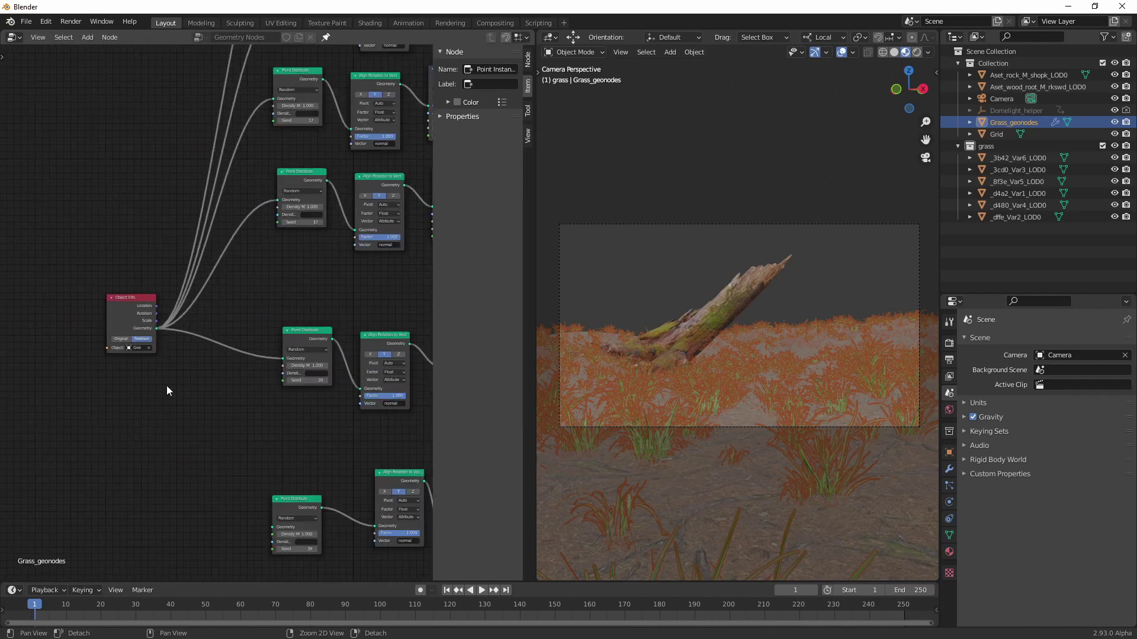
pyautogui.moveTo(166, 385); pyautogui.dragTo(158, 318, button='middle')
pyautogui.scroll(1, 165, 260)
pyautogui.moveTo(132, 247); pyautogui.dragTo(270, 483)
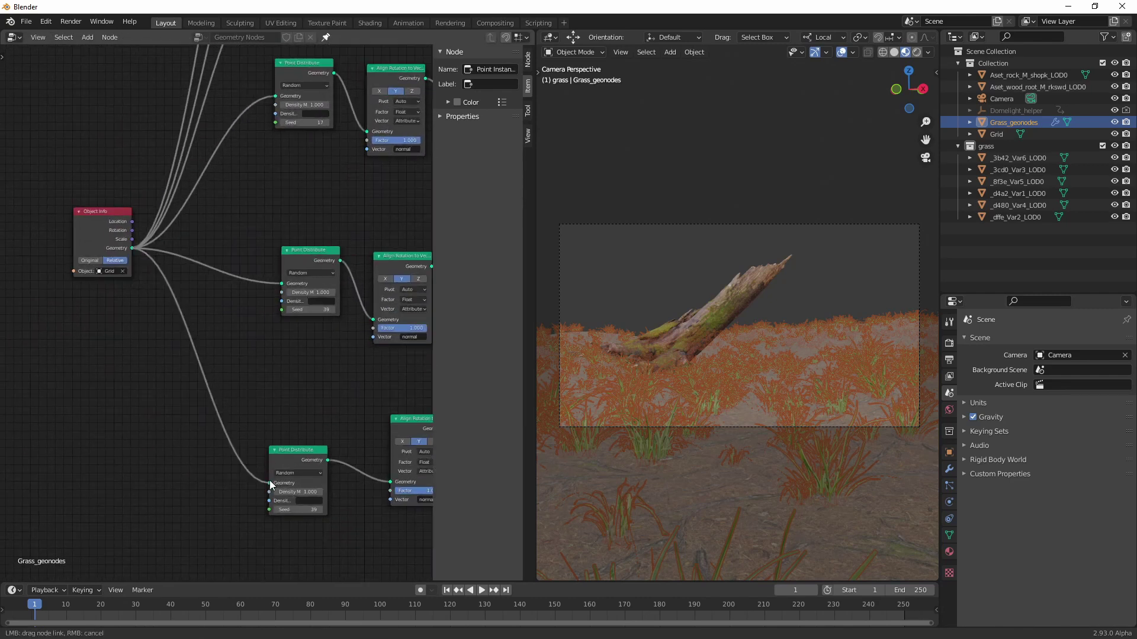
pyautogui.keyDown('alt'); pyautogui.moveTo(385, 402); pyautogui.dragTo(179, 352, button='middle'); pyautogui.keyUp('alt')
pyautogui.keyDown('alt'); pyautogui.moveTo(377, 364); pyautogui.dragTo(63, 392, button='middle'); pyautogui.keyUp('alt')
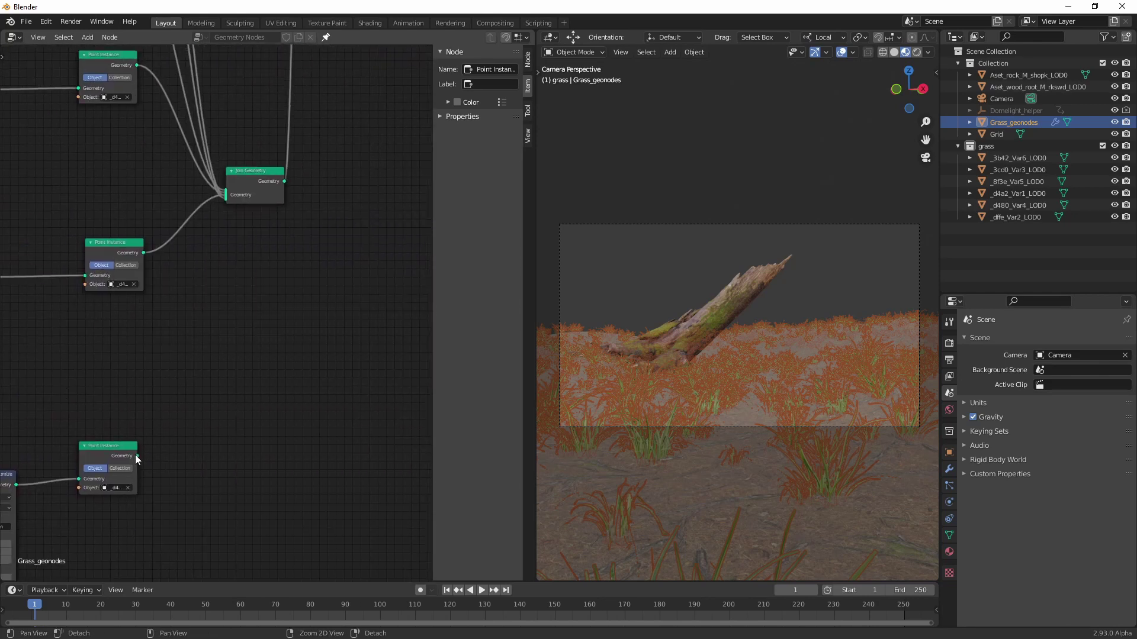
pyautogui.moveTo(137, 455); pyautogui.dragTo(225, 195)
# Step: Set the sixth Point Instance's object to _dffe_Var2_LOD0 and view the scattered grass from above
pyautogui.keyDown('alt'); pyautogui.moveTo(121, 493); pyautogui.dragTo(219, 408, button='middle'); pyautogui.keyUp('alt')
pyautogui.click(227, 403)
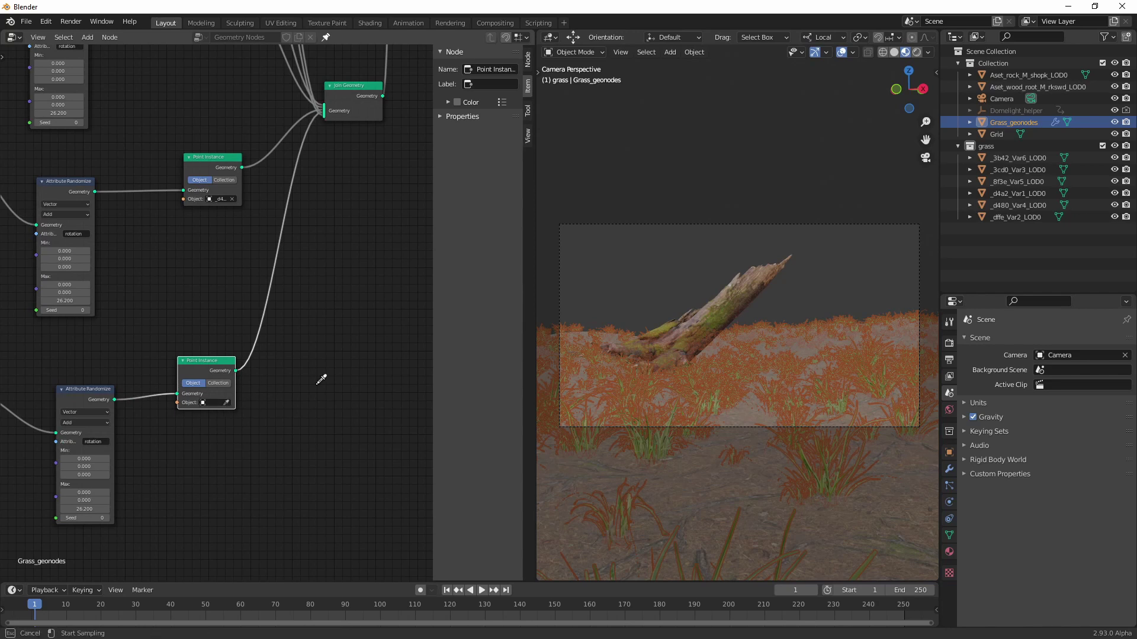
pyautogui.click(1029, 216)
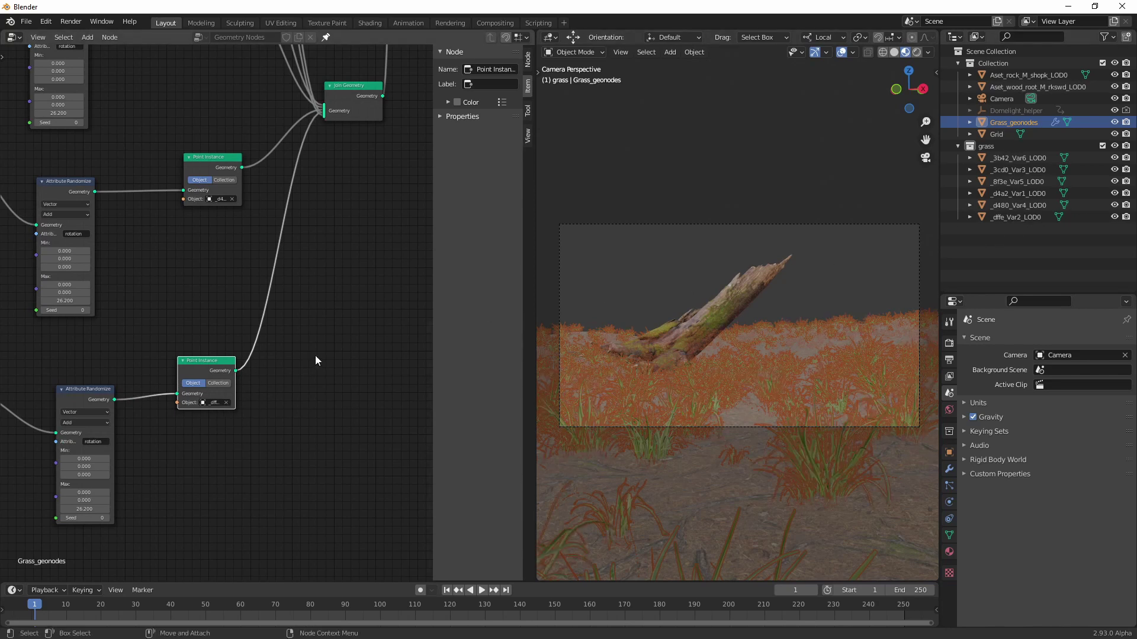
pyautogui.moveTo(735, 308); pyautogui.dragTo(710, 346, button='middle')
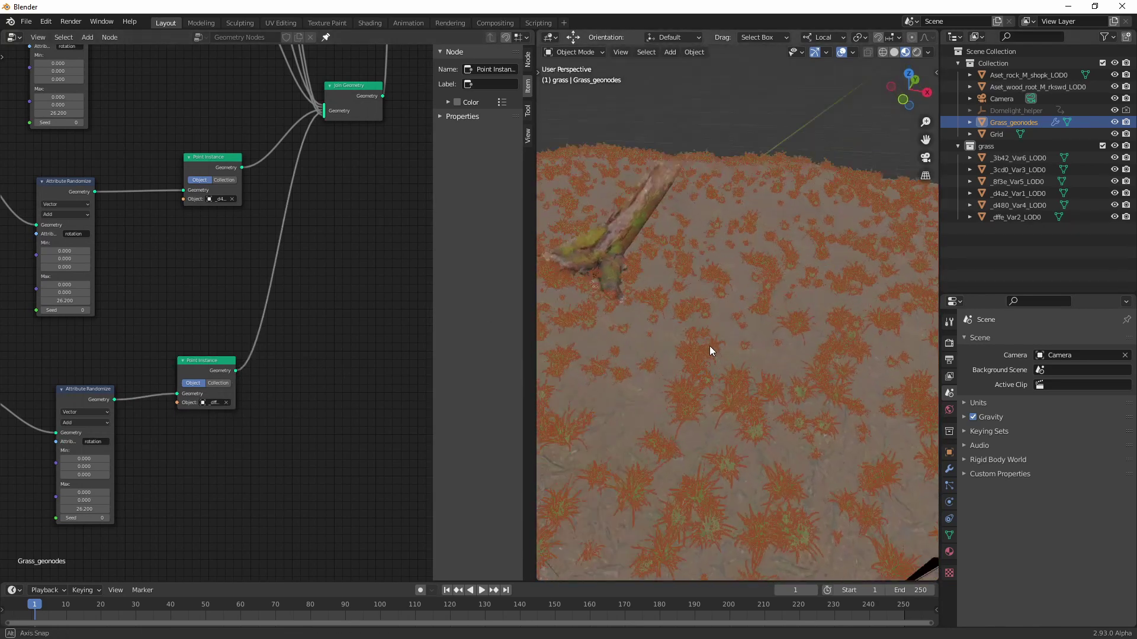
# Step: Enlarge the 3D viewport over the node editor and deselect the grass to view the whole scatter
pyautogui.keyDown('alt'); pyautogui.moveTo(709, 345); pyautogui.dragTo(717, 373); pyautogui.keyUp('alt')
pyautogui.keyDown('alt'); pyautogui.moveTo(170, 434); pyautogui.dragTo(482, 406, button='middle'); pyautogui.keyUp('alt')
pyautogui.keyDown('alt'); pyautogui.moveTo(112, 408); pyautogui.dragTo(214, 426, button='middle'); pyautogui.keyUp('alt')
pyautogui.moveTo(124, 385); pyautogui.dragTo(214, 386)
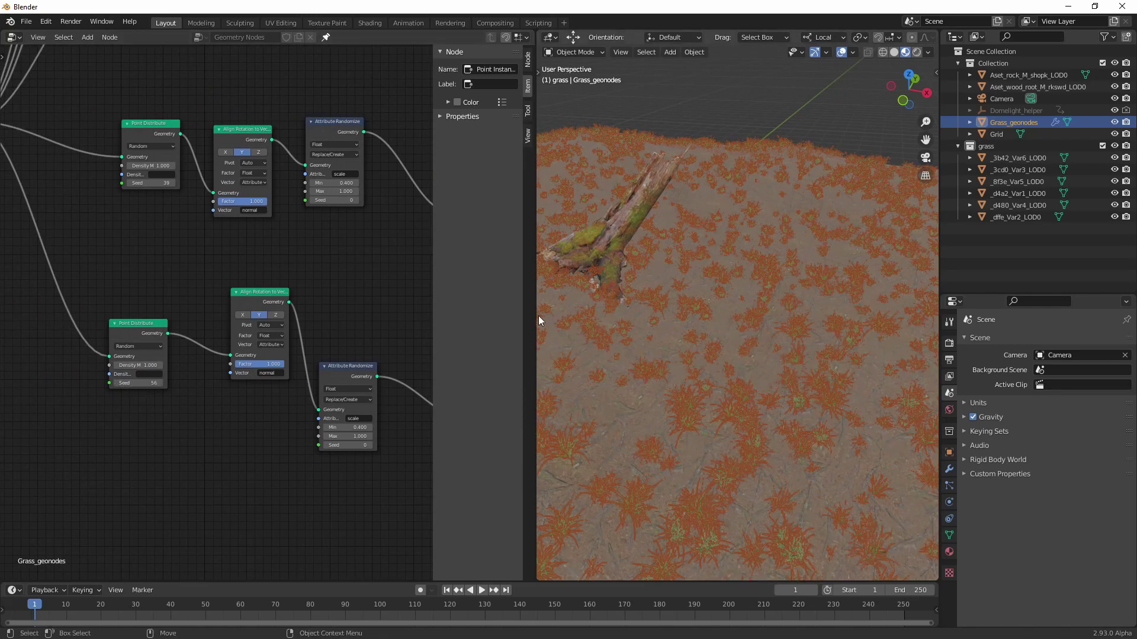
pyautogui.moveTo(537, 315); pyautogui.dragTo(283, 332)
pyautogui.moveTo(420, 379); pyautogui.dragTo(443, 352, button='middle')
pyautogui.keyDown('alt'); pyautogui.moveTo(443, 352); pyautogui.dragTo(471, 363); pyautogui.keyUp('alt')
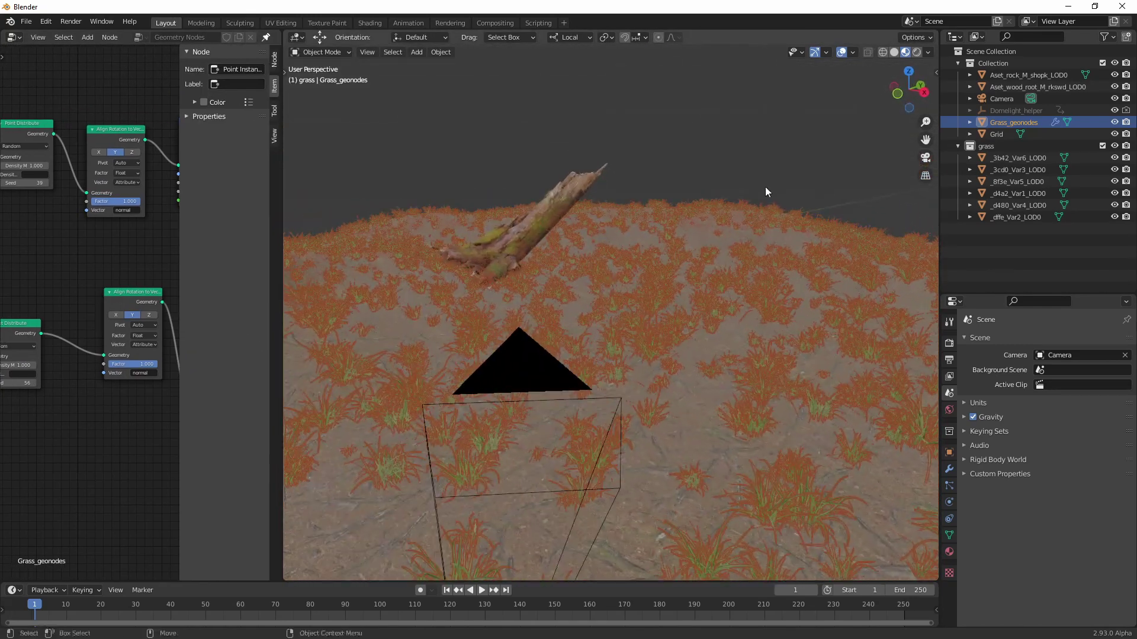
pyautogui.click(765, 187)
pyautogui.keyDown('alt'); pyautogui.moveTo(717, 260); pyautogui.dragTo(751, 261); pyautogui.keyUp('alt')
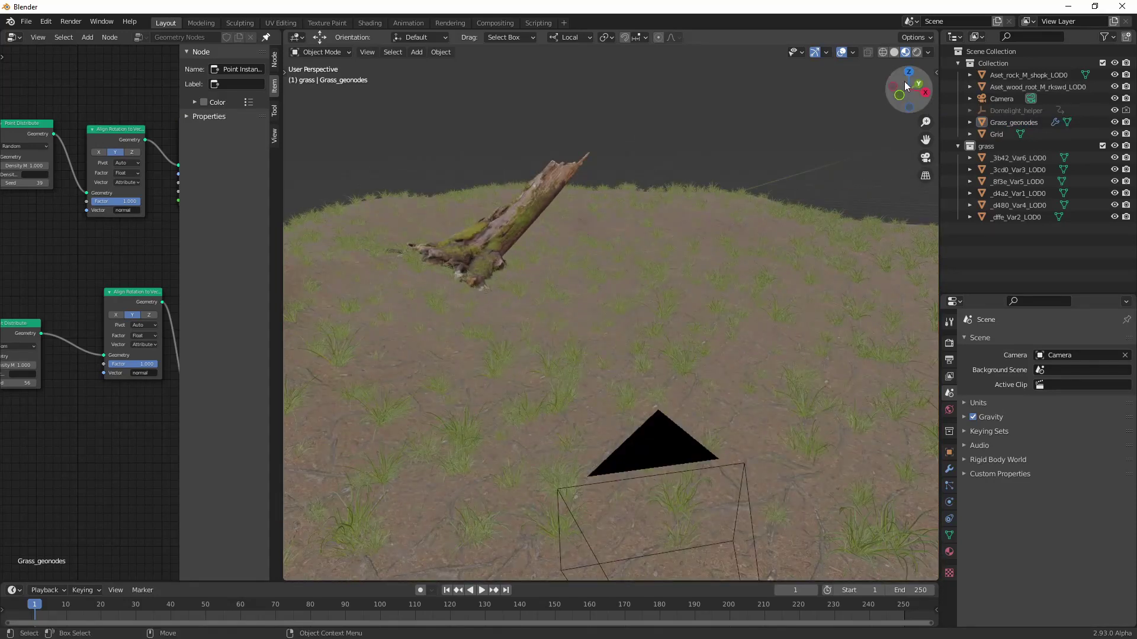
# Step: Preview the scene in rendered shading through the camera, and return to material preview outside the camera view
pyautogui.click(916, 52)
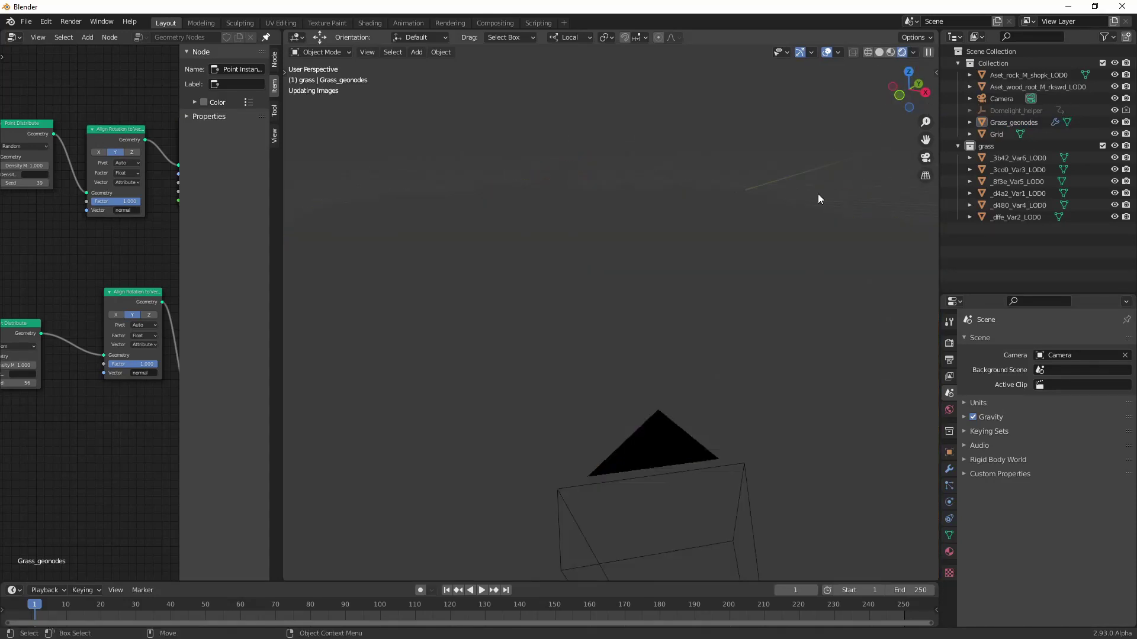
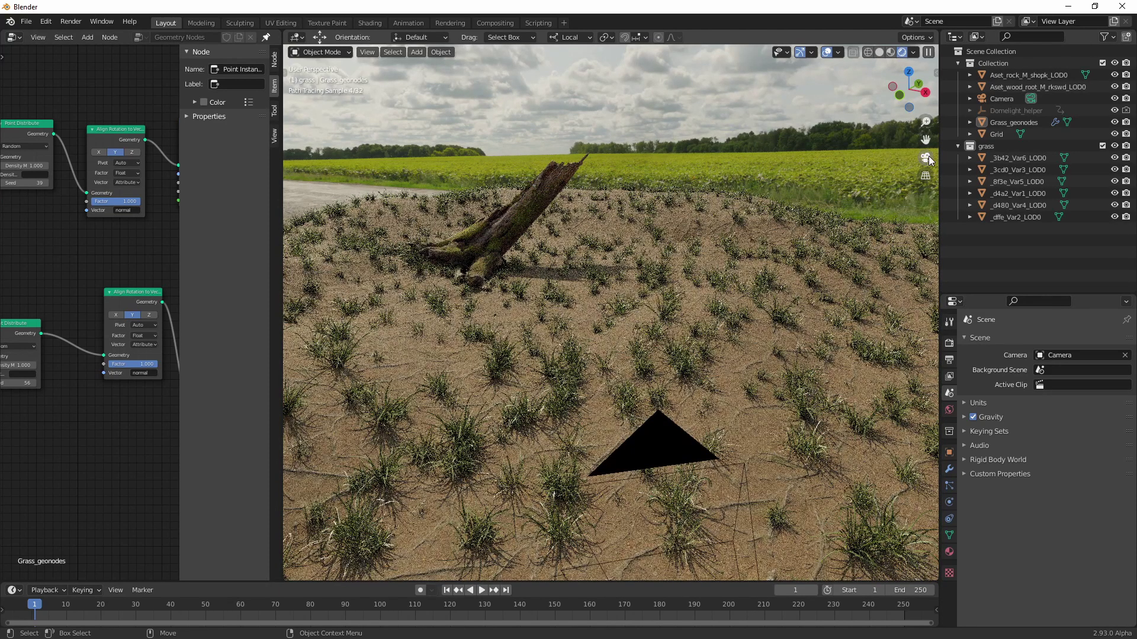
pyautogui.press('KP_0')
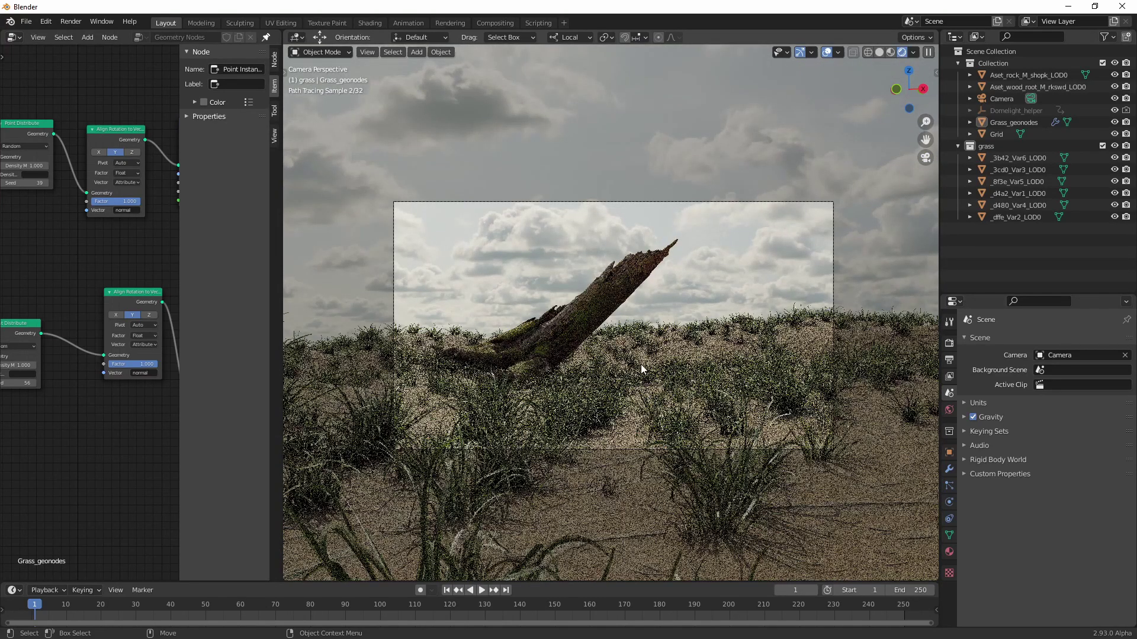
pyautogui.keyDown('ctrl'); pyautogui.moveTo(630, 391); pyautogui.dragTo(733, 337, button='middle'); pyautogui.keyUp('ctrl')
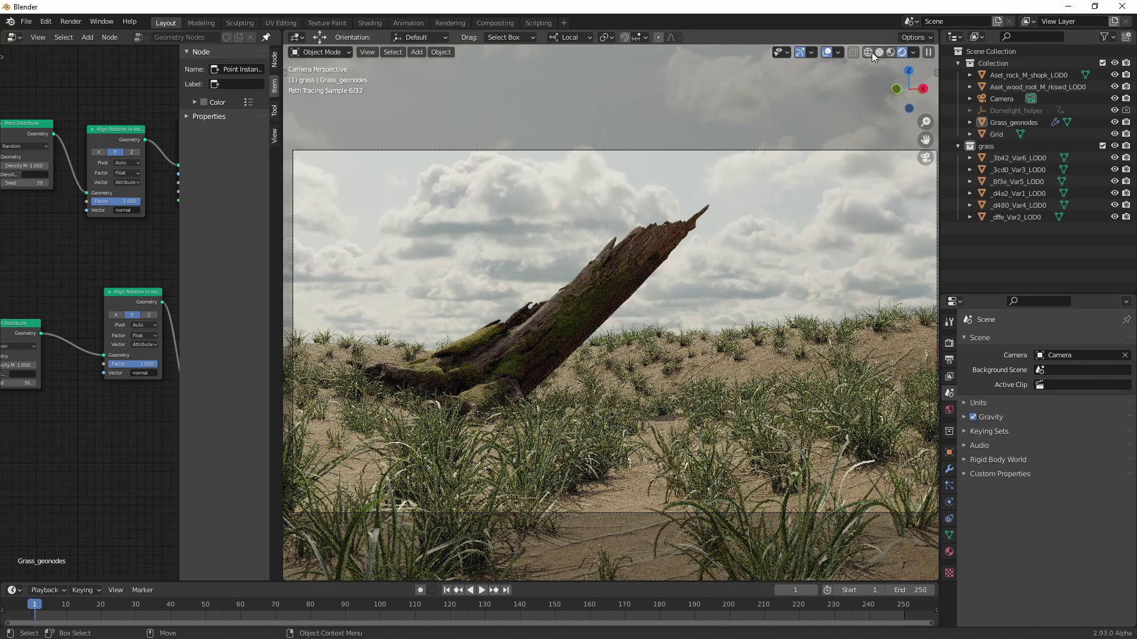
pyautogui.click(890, 52)
pyautogui.moveTo(674, 190)
pyautogui.mouseDown(button='middle')
pyautogui.moveTo(645, 332)
pyautogui.moveTo(484, 357)
pyautogui.mouseUp(button='middle')
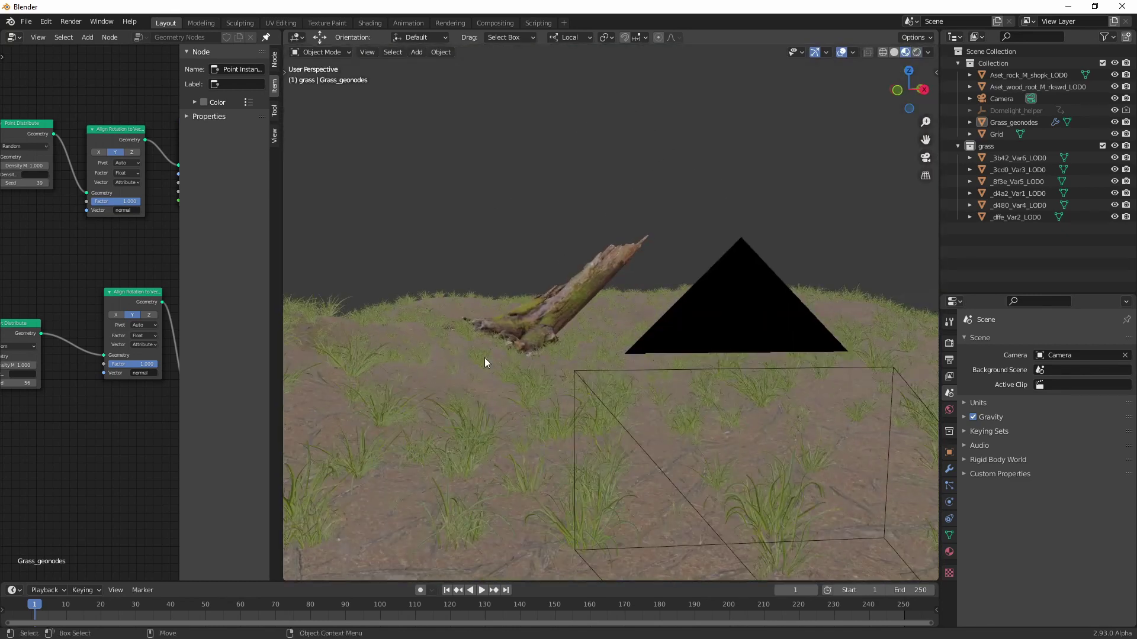
# Step: Widen the node editor and duplicate the sixth scatter chain below itself as a seventh chain
pyautogui.moveTo(282, 363); pyautogui.dragTo(547, 385)
pyautogui.scroll(-7, 241, 422)
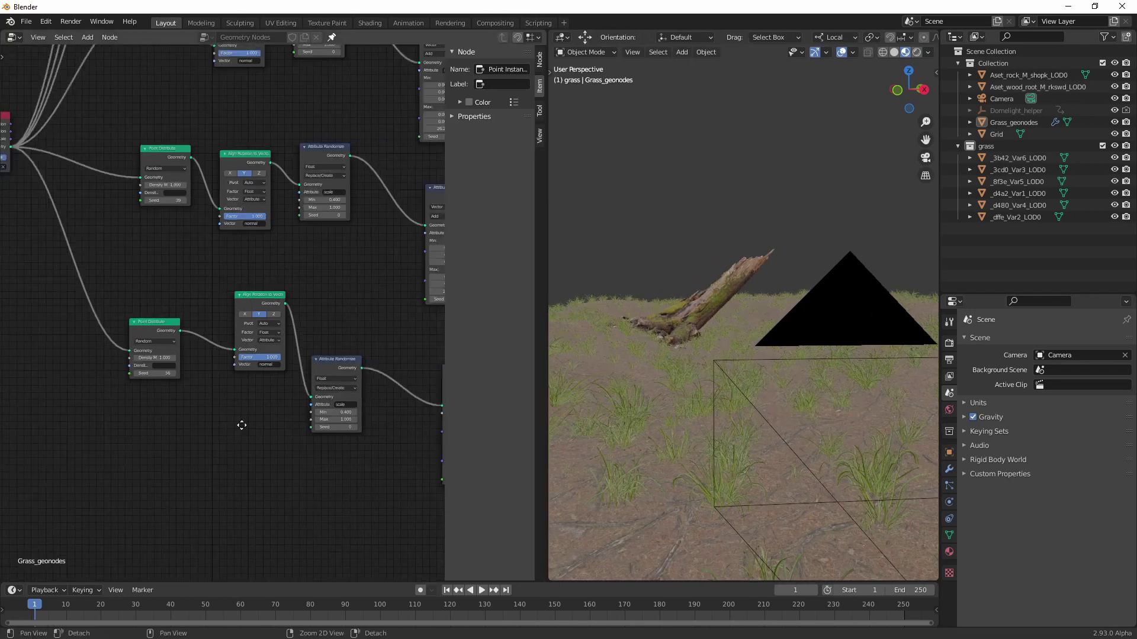
pyautogui.moveTo(114, 319); pyautogui.dragTo(104, 452, button='middle')
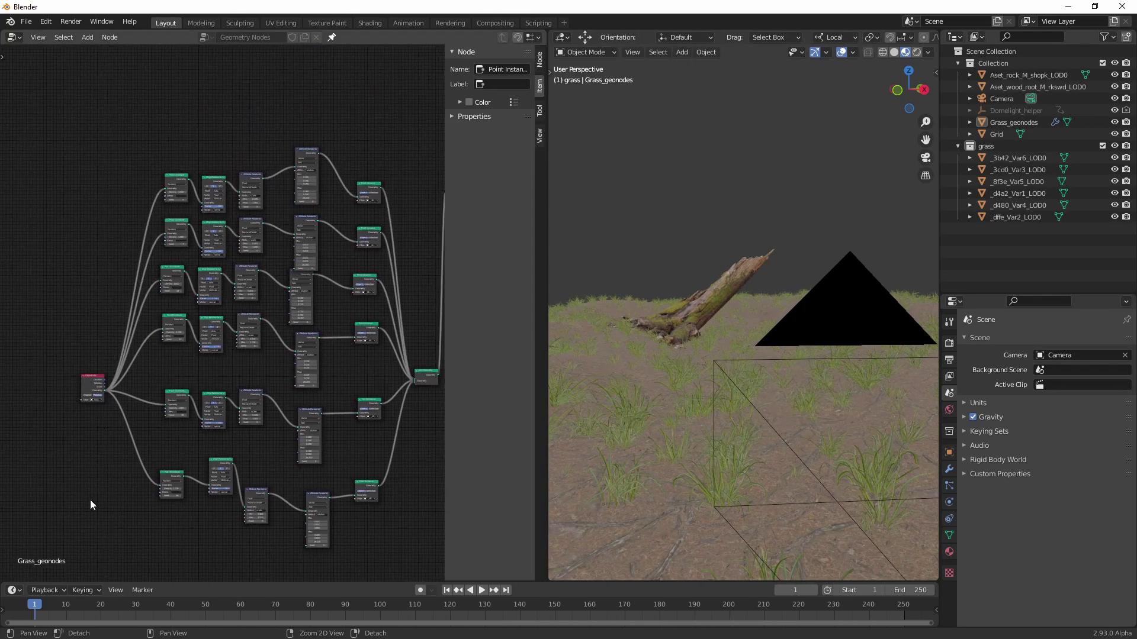
pyautogui.moveTo(90, 500); pyautogui.dragTo(61, 353, button='middle')
pyautogui.scroll(7, 224, 333)
pyautogui.scroll(-3, 48, 461)
pyautogui.moveTo(32, 482); pyautogui.dragTo(80, 403, button='middle')
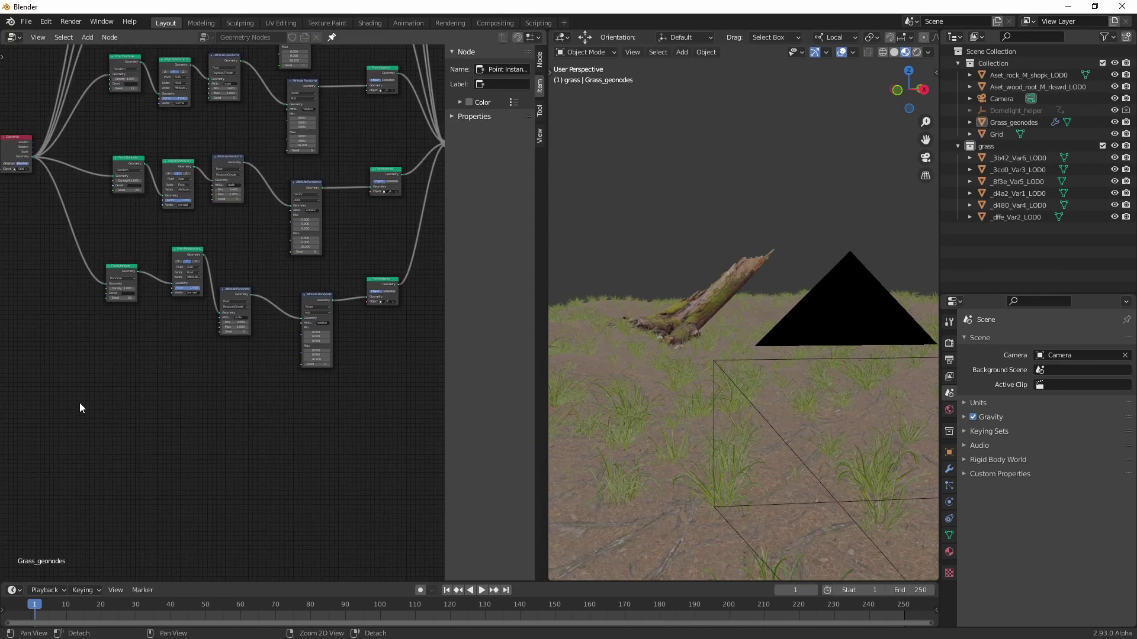
pyautogui.moveTo(80, 437); pyautogui.dragTo(457, 281)
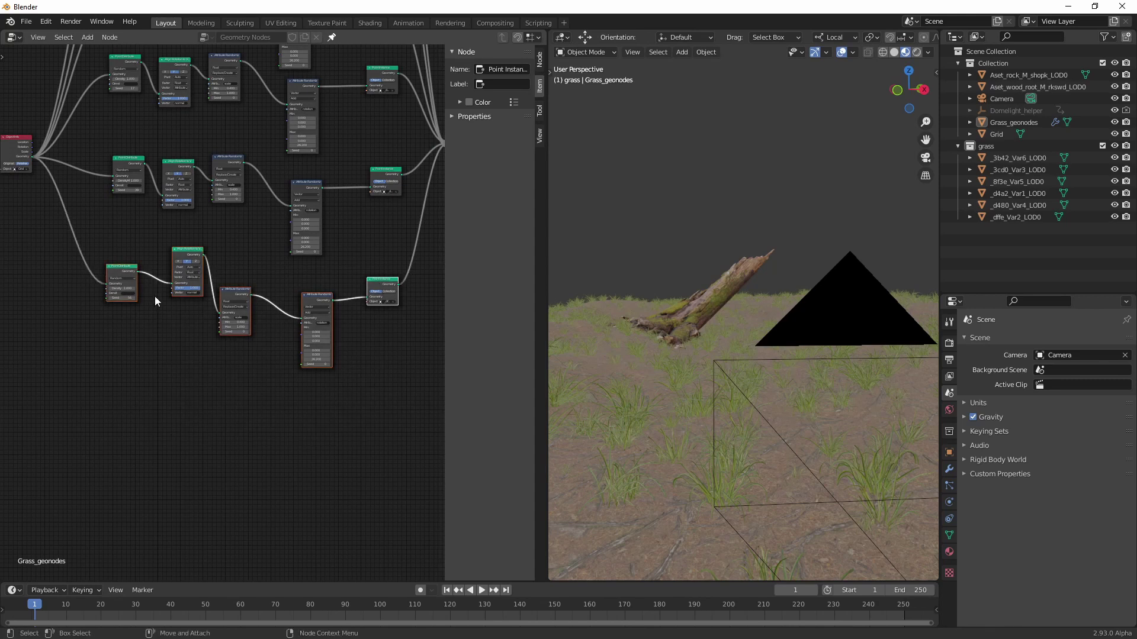
pyautogui.hotkey('shift', 'd')
pyautogui.click(158, 395)
pyautogui.moveTo(78, 325); pyautogui.dragTo(130, 365, button='middle')
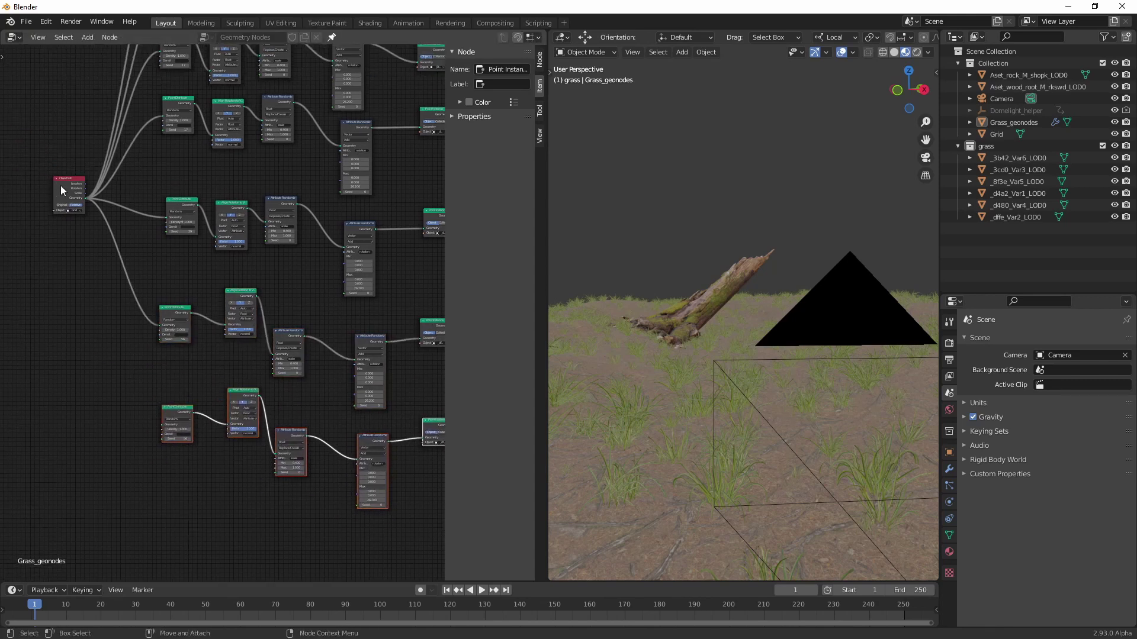
# Step: Move the Object Info node down and connect its Geometry output to the seventh Point Distribute
pyautogui.moveTo(60, 186); pyautogui.dragTo(44, 442)
pyautogui.scroll(3, 47, 438)
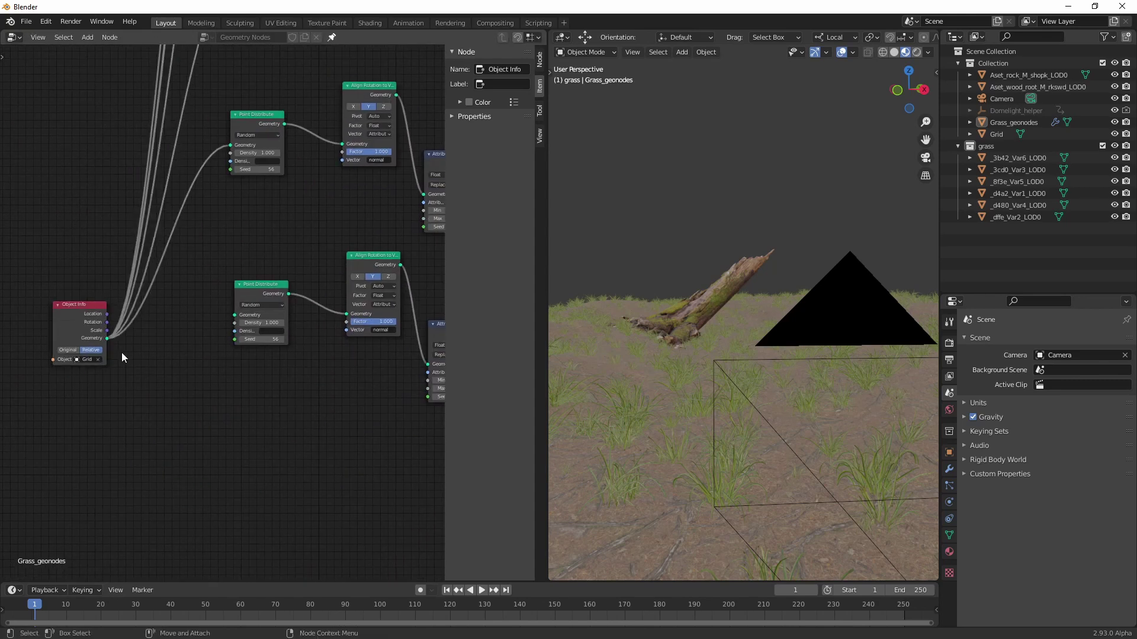
pyautogui.moveTo(107, 338); pyautogui.dragTo(237, 316)
# Step: Duplicate the Join Geometry node beside the original and feed the original's geometry into the copy
pyautogui.keyDown('alt'); pyautogui.moveTo(252, 447); pyautogui.dragTo(62, 423, button='middle'); pyautogui.keyUp('alt')
pyautogui.keyDown('alt'); pyautogui.moveTo(229, 424); pyautogui.dragTo(7, 426, button='middle'); pyautogui.keyUp('alt')
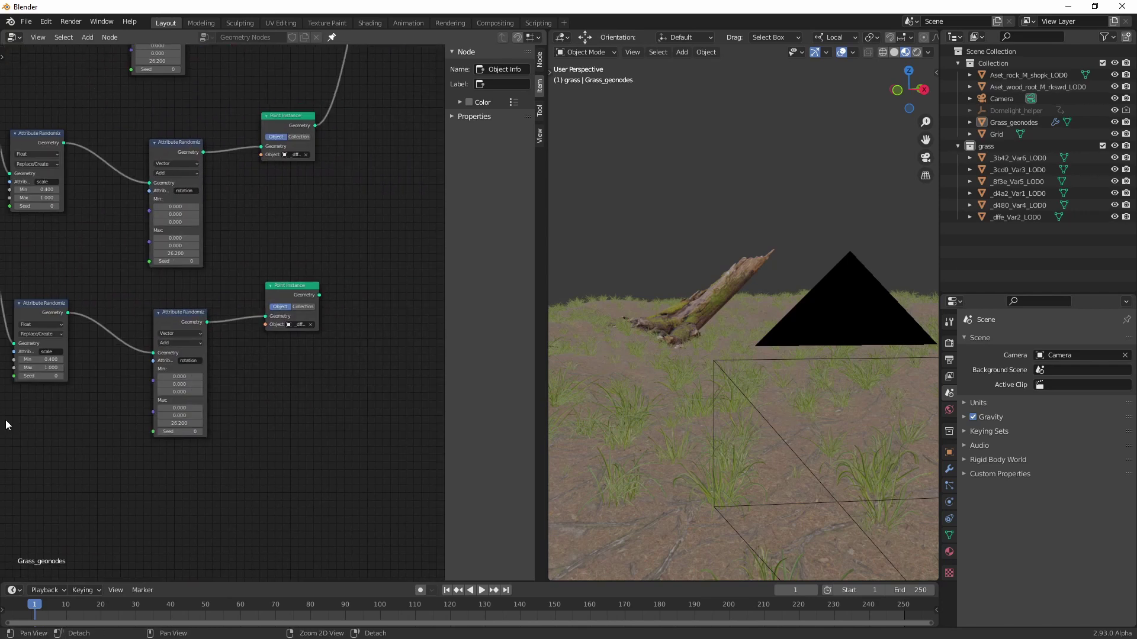
pyautogui.keyDown('alt'); pyautogui.moveTo(352, 376); pyautogui.dragTo(163, 454, button='middle'); pyautogui.keyUp('alt')
pyautogui.keyDown('alt'); pyautogui.moveTo(208, 321); pyautogui.dragTo(213, 418, button='middle'); pyautogui.keyUp('alt')
pyautogui.scroll(-6, 218, 312)
pyautogui.moveTo(254, 219); pyautogui.dragTo(309, 213)
pyautogui.hotkey('ctrl', 'd')
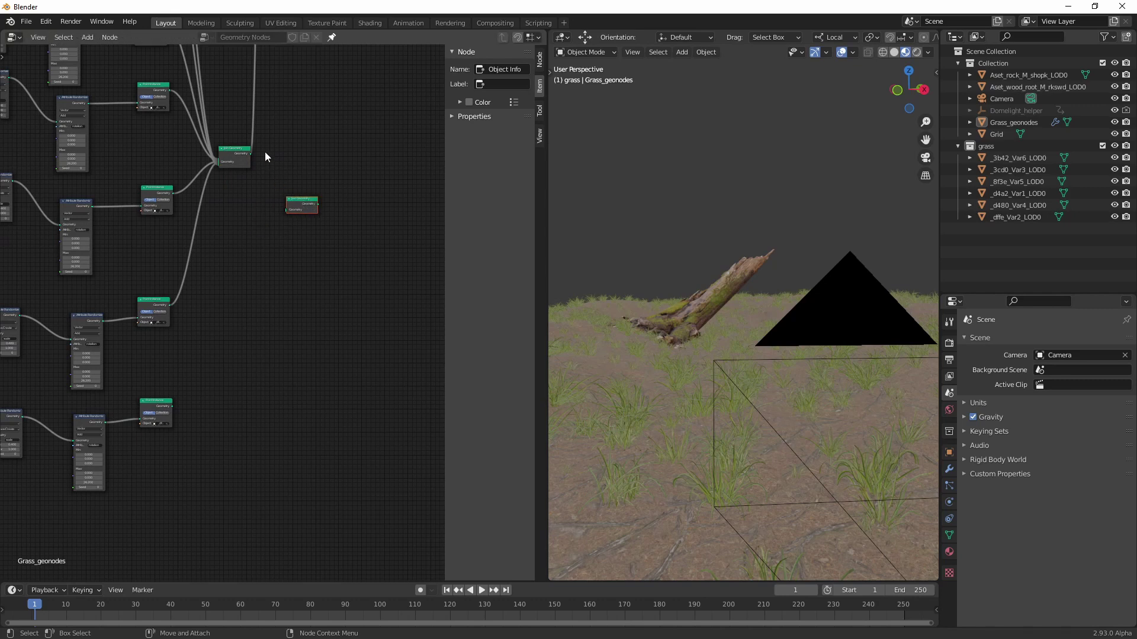
pyautogui.moveTo(251, 154); pyautogui.dragTo(288, 208)
pyautogui.keyDown('alt'); pyautogui.moveTo(298, 208); pyautogui.dragTo(280, 424, button='middle'); pyautogui.keyUp('alt')
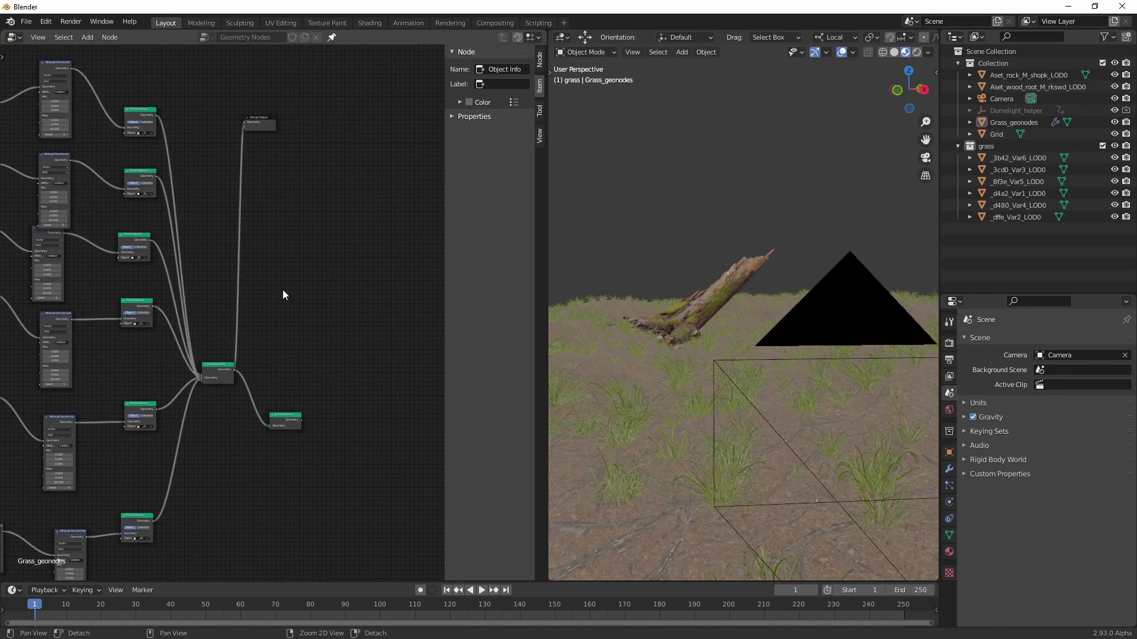
# Step: Move the Group Output further out and connect the second Join Geometry to it
pyautogui.click(270, 121)
pyautogui.moveTo(269, 118); pyautogui.dragTo(401, 332)
pyautogui.keyDown('alt'); pyautogui.moveTo(333, 440); pyautogui.dragTo(256, 338, button='middle'); pyautogui.keyUp('alt')
pyautogui.scroll(8, 225, 319)
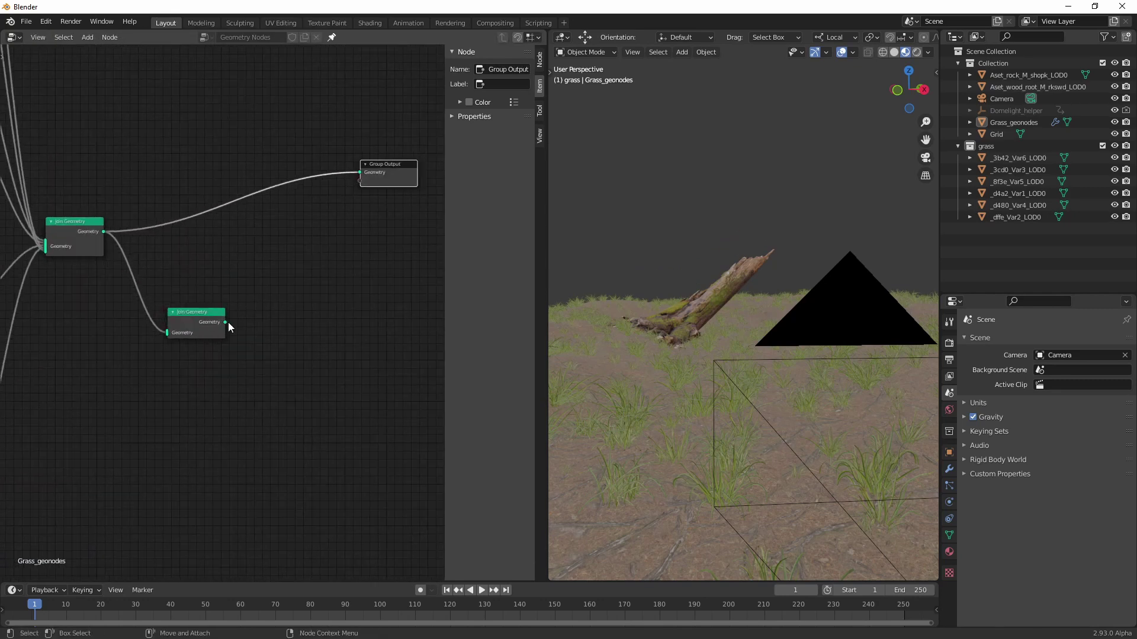
pyautogui.moveTo(225, 322); pyautogui.dragTo(360, 174)
# Step: Move the second Join Geometry down beside the seventh chain and connect the seventh Point Instance to it
pyautogui.scroll(-3, 323, 287)
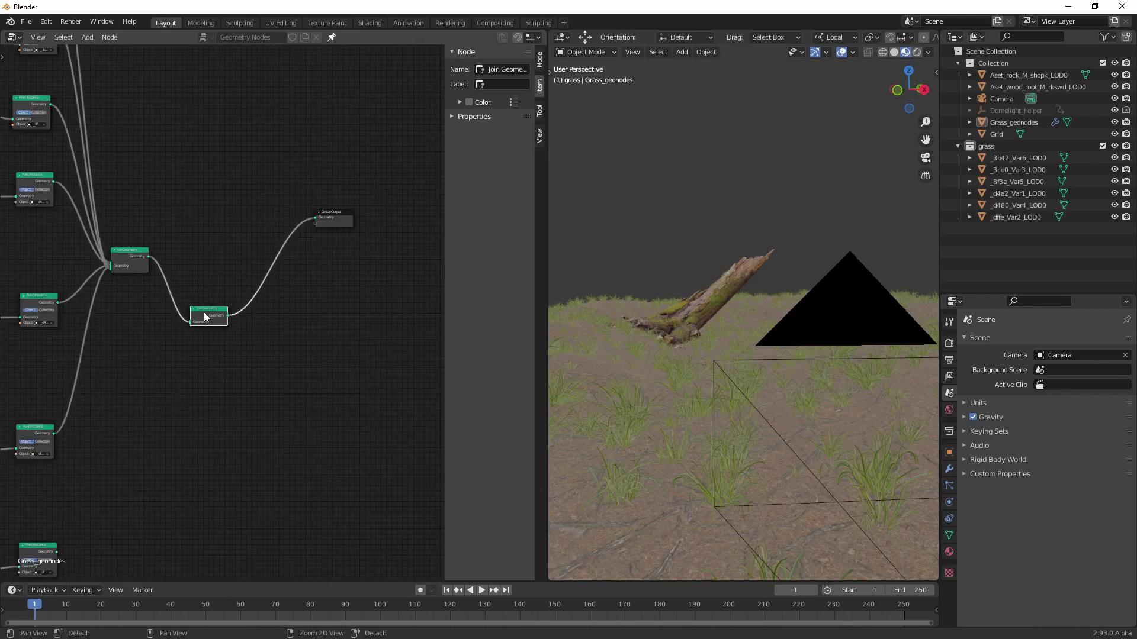
pyautogui.moveTo(219, 309); pyautogui.dragTo(189, 511)
pyautogui.moveTo(189, 511); pyautogui.dragTo(258, 321, button='middle')
pyautogui.moveTo(124, 365); pyautogui.dragTo(237, 347)
pyautogui.scroll(-4, 133, 405)
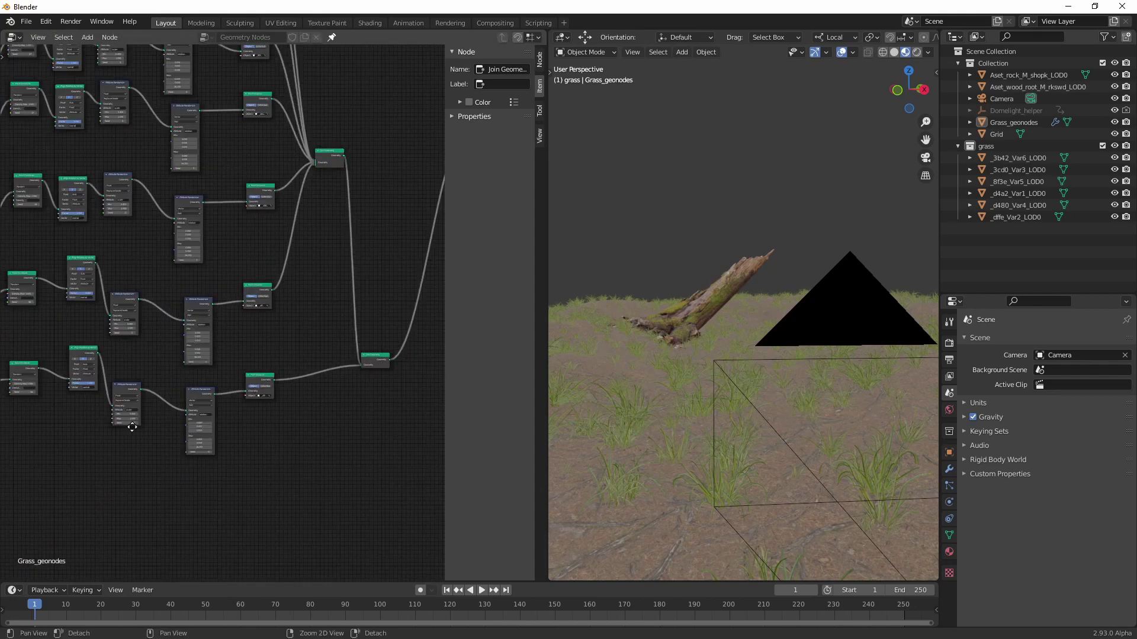
# Step: Move the six grass chains up, away from the seventh chain, and reposition the Object Info node beside them
pyautogui.moveTo(295, 307); pyautogui.dragTo(318, 391, button='middle')
pyautogui.scroll(-2, 229, 341)
pyautogui.moveTo(343, 104); pyautogui.dragTo(66, 361)
pyautogui.moveTo(245, 351); pyautogui.dragTo(244, 234)
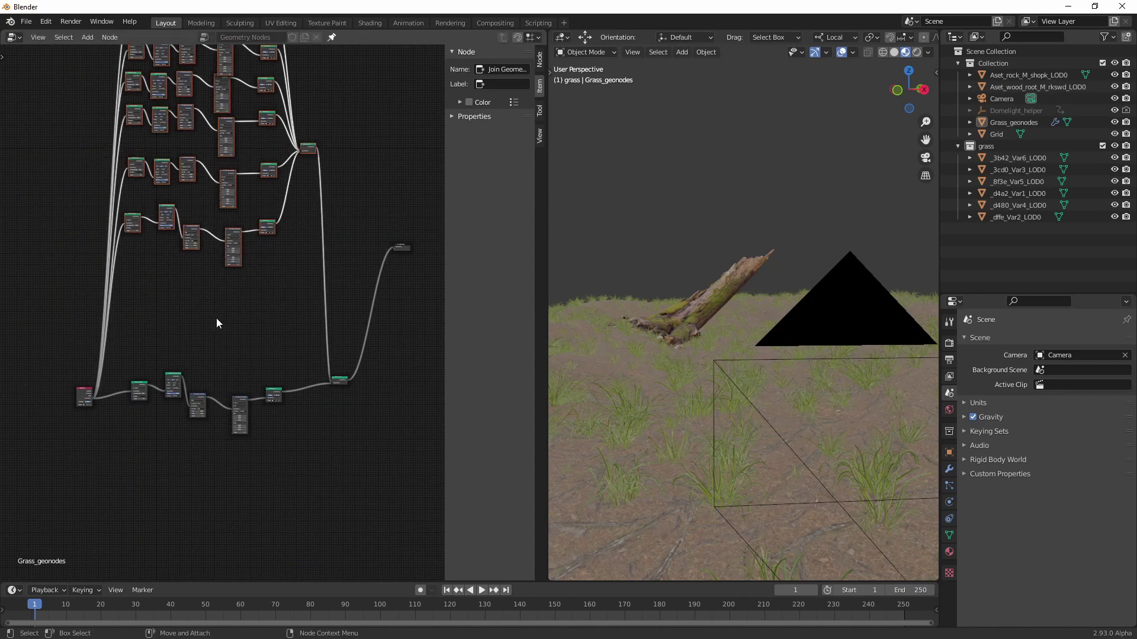
pyautogui.moveTo(215, 318); pyautogui.dragTo(270, 459, button='middle')
pyautogui.scroll(3, 276, 385)
pyautogui.keyDown('alt'); pyautogui.moveTo(212, 429); pyautogui.dragTo(335, 333, button='middle'); pyautogui.keyUp('alt')
pyautogui.moveTo(180, 468); pyautogui.dragTo(3, 237)
pyautogui.keyDown('alt'); pyautogui.moveTo(221, 309); pyautogui.dragTo(199, 315, button='middle'); pyautogui.keyUp('alt')
pyautogui.scroll(-5, 199, 314)
pyautogui.keyDown('alt'); pyautogui.moveTo(282, 340); pyautogui.dragTo(191, 406, button='middle'); pyautogui.keyUp('alt')
# Step: Add a Frame node in the space below the six grass chains
pyautogui.moveTo(323, 136); pyautogui.dragTo(63, 416)
pyautogui.press('Tab')
pyautogui.press('Down')
pyautogui.press('Down')
pyautogui.press('Down')
pyautogui.press('Down')
pyautogui.press('Down')
pyautogui.press('Down')
pyautogui.press('Down')
pyautogui.press('Down')
pyautogui.press('Down')
pyautogui.press('Down')
pyautogui.press('Down')
pyautogui.press('Down')
pyautogui.press('Down')
pyautogui.press('Down')
pyautogui.press('Down')
pyautogui.press('Down')
pyautogui.press('Down')
pyautogui.press('Down')
pyautogui.press('Down')
pyautogui.press('Down')
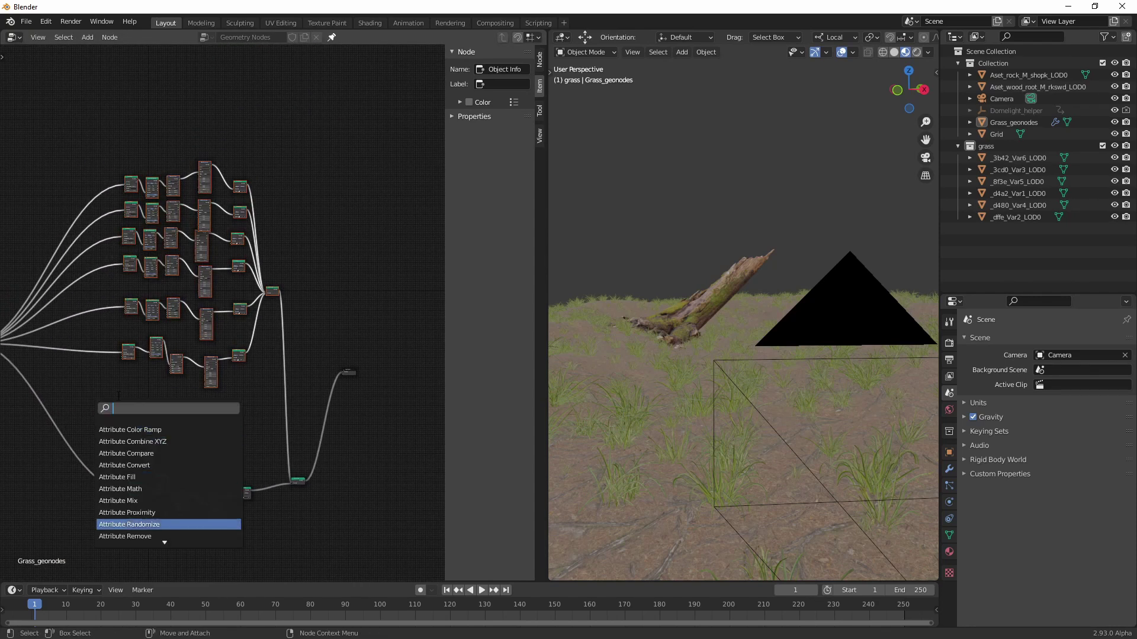
pyautogui.press('Down')
pyautogui.press('Down')
pyautogui.press('Down')
pyautogui.press('Down')
pyautogui.press('Down')
pyautogui.press('Down')
pyautogui.press('Down')
pyautogui.press('Down')
pyautogui.press('Down')
pyautogui.press('Down')
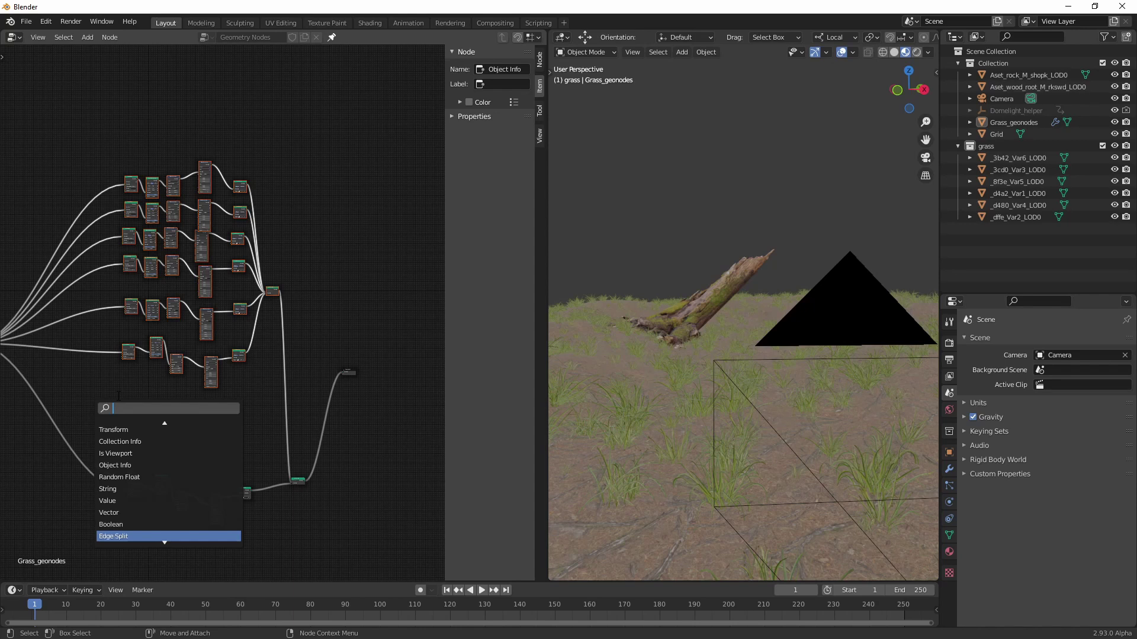
pyautogui.press('Down')
pyautogui.press('Down')
pyautogui.press('Down')
pyautogui.press('Down')
pyautogui.press('Down')
pyautogui.press('Down')
pyautogui.press('Down')
pyautogui.press('Down')
pyautogui.press('Down')
pyautogui.press('Down')
pyautogui.press('Down')
pyautogui.press('Down')
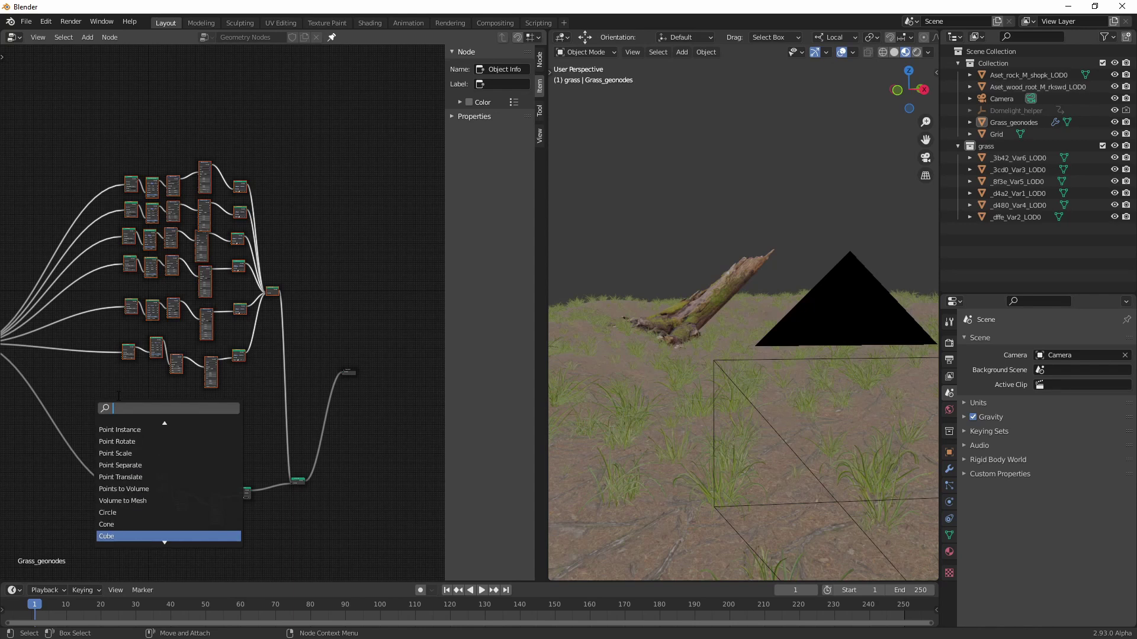
pyautogui.press('Down')
pyautogui.press('Down')
pyautogui.press('Down')
pyautogui.press('Down')
pyautogui.press('Down')
pyautogui.press('Down')
pyautogui.press('Down')
pyautogui.press('Down')
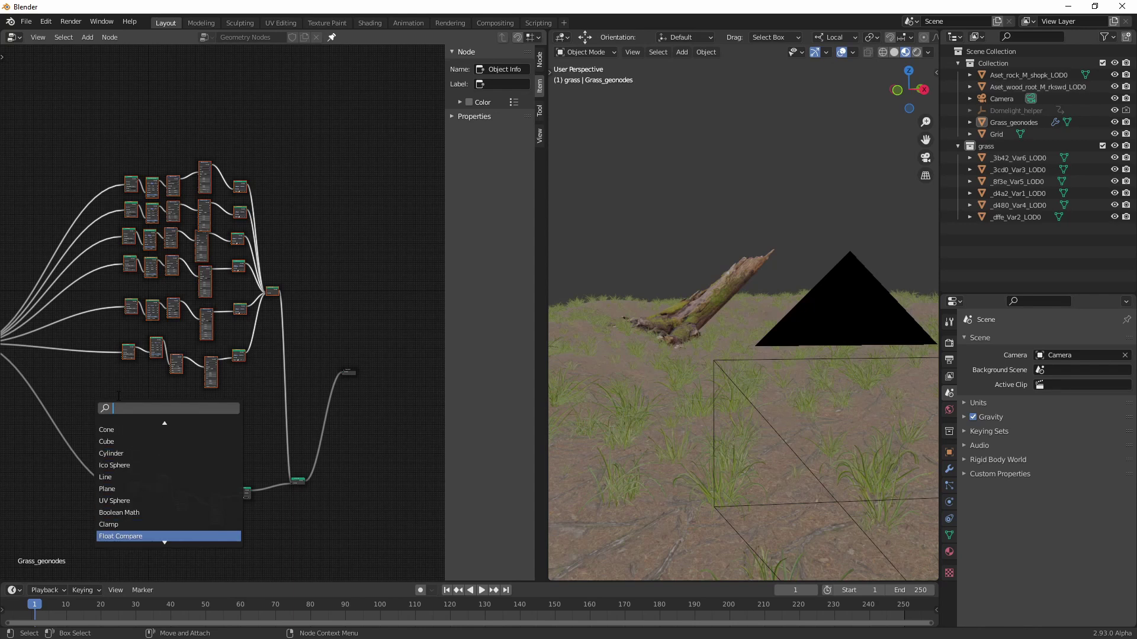
pyautogui.press('Down')
pyautogui.press('Down')
pyautogui.press('Down')
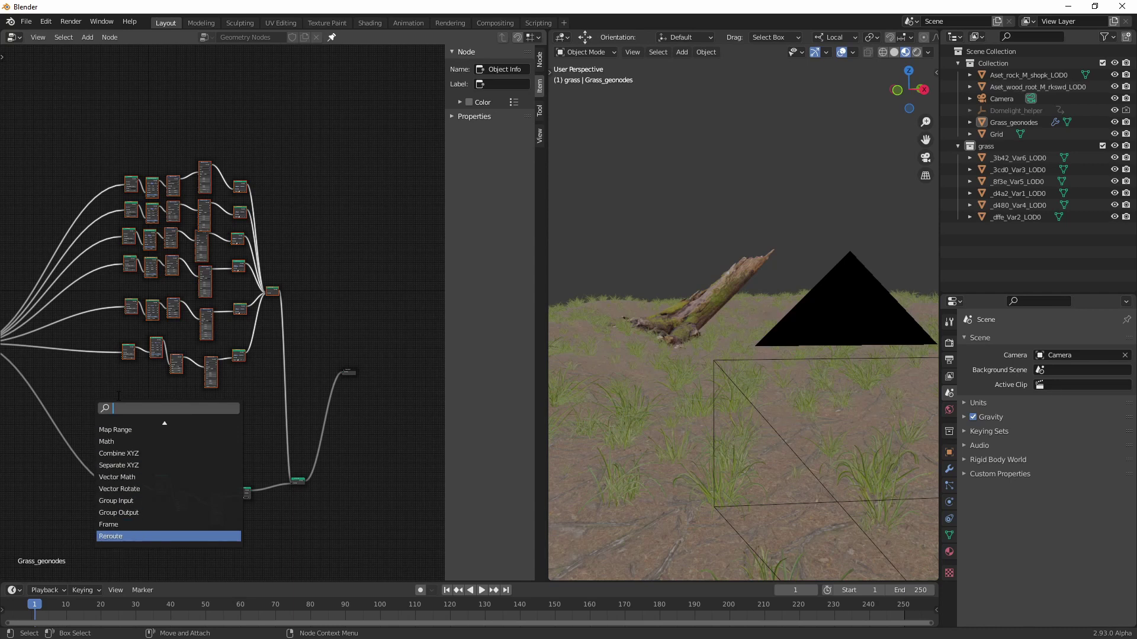
pyautogui.press('Up')
pyautogui.press('Return')
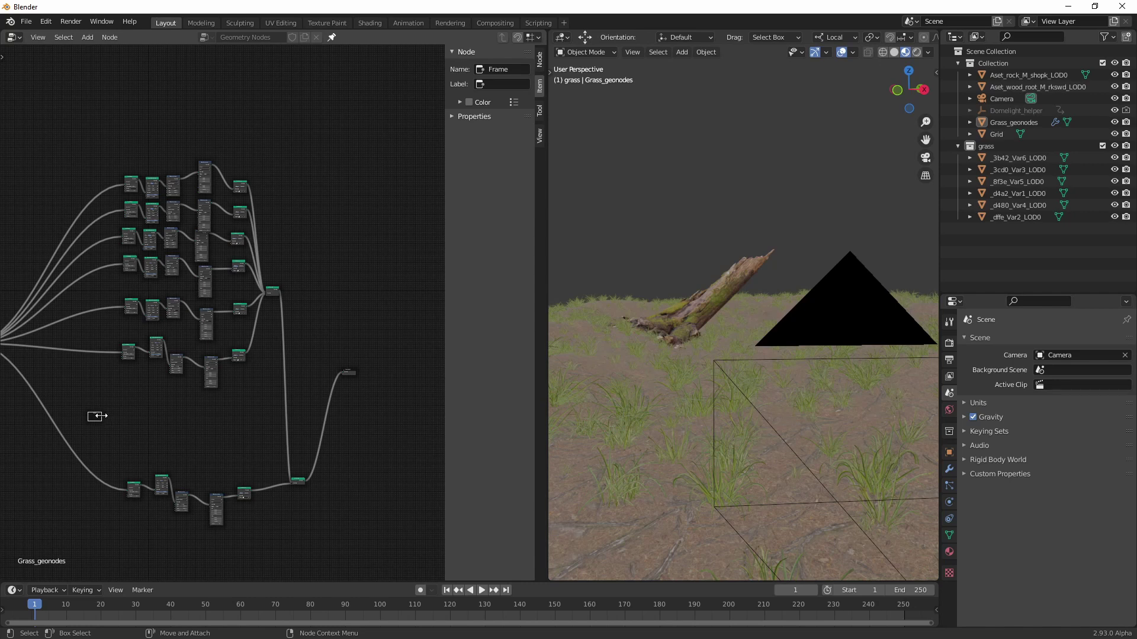
# Step: Stretch the frame to enclose the six grass chains and their Join Geometry node
pyautogui.moveTo(102, 415); pyautogui.dragTo(304, 408)
pyautogui.moveTo(262, 413); pyautogui.dragTo(235, 143)
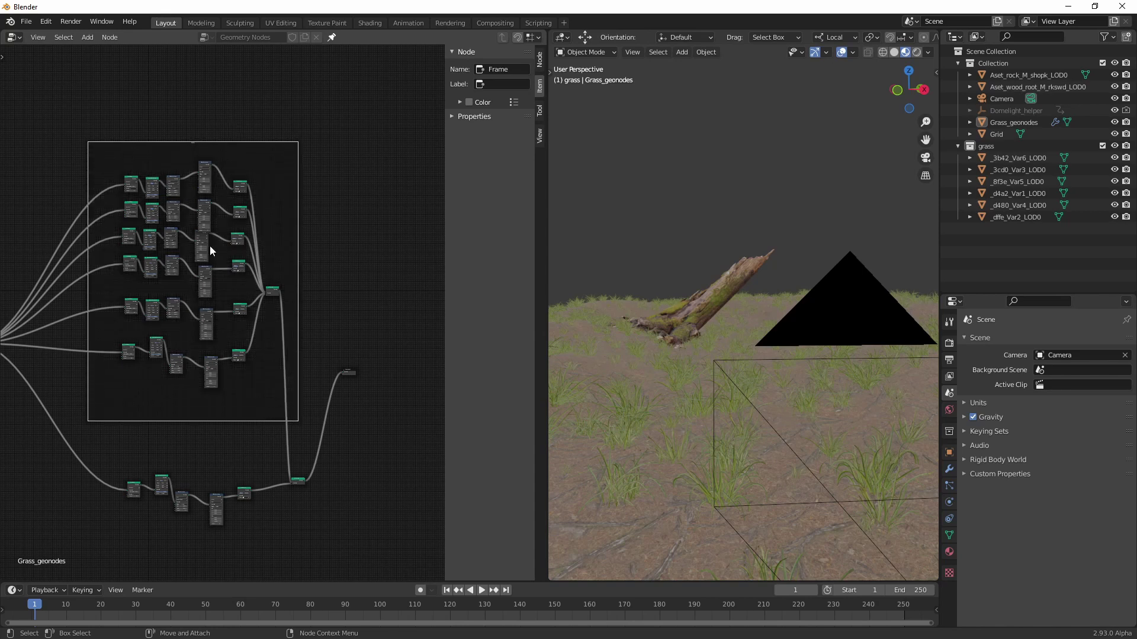
pyautogui.click(204, 449)
# Step: Add a second Frame node and stretch it around all nodes of the seventh chain
pyautogui.moveTo(204, 454); pyautogui.dragTo(234, 320, button='middle')
pyautogui.scroll(2, 258, 406)
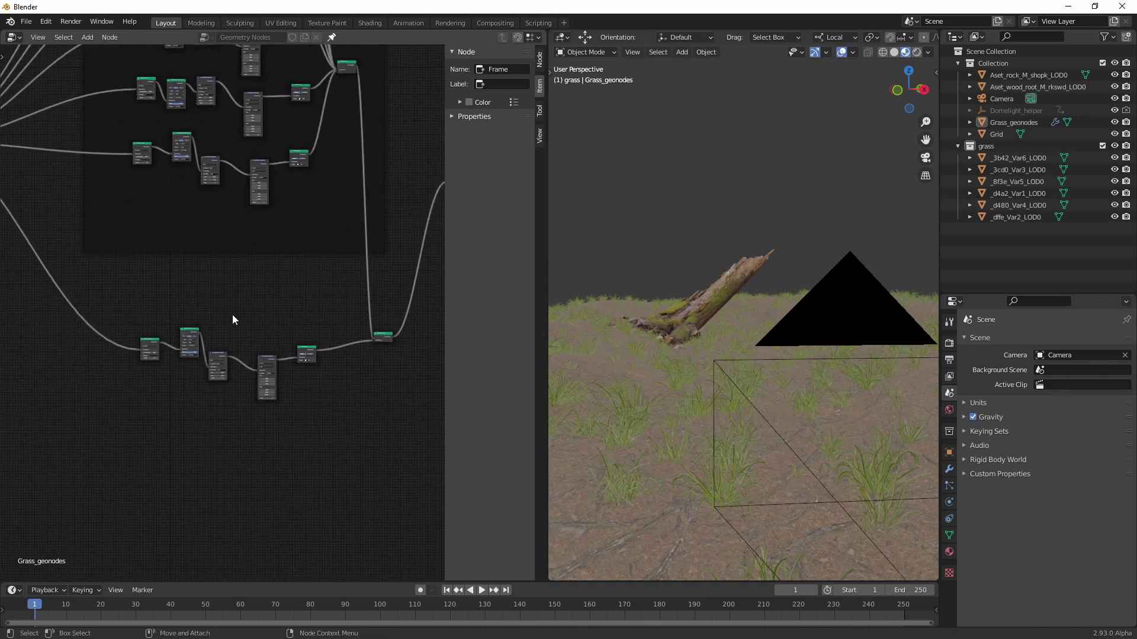
pyautogui.hotkey('shift', 'a')
pyautogui.click(233, 315)
pyautogui.write('fra')
pyautogui.click(267, 333)
pyautogui.click(251, 324)
pyautogui.moveTo(241, 325); pyautogui.dragTo(246, 443)
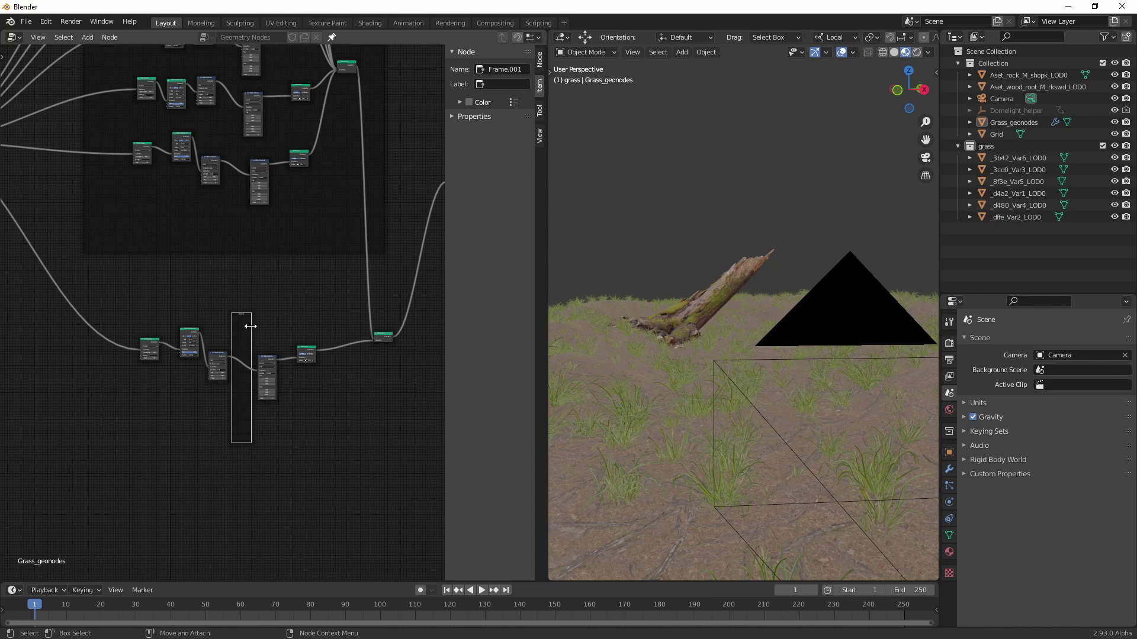
pyautogui.moveTo(252, 328); pyautogui.dragTo(338, 335)
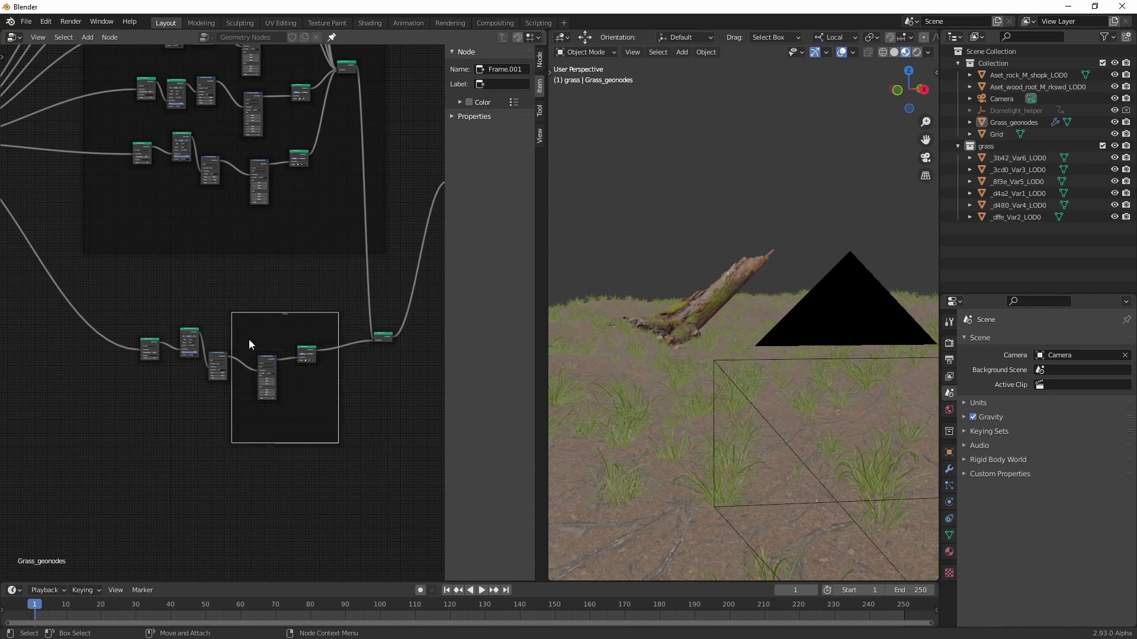
pyautogui.moveTo(231, 326); pyautogui.dragTo(76, 360)
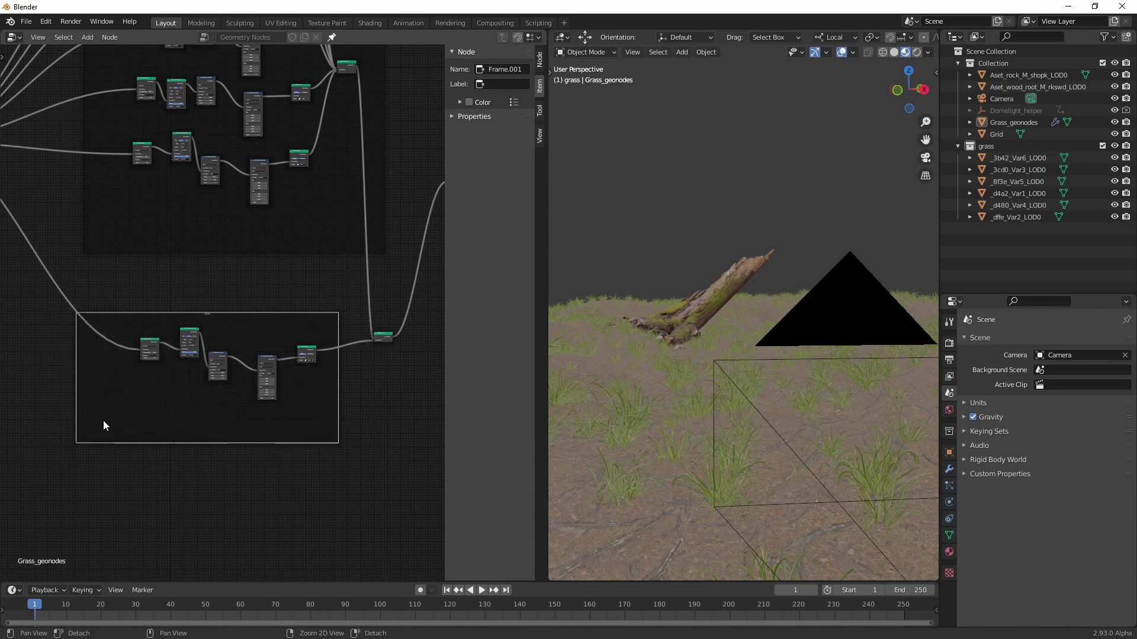
# Step: Set the seventh Point Instance's object to Aset_rock_M_shopk_LOD0
pyautogui.keyDown('alt'); pyautogui.moveTo(103, 421); pyautogui.dragTo(190, 427, button='right'); pyautogui.keyUp('alt')
pyautogui.keyDown('alt'); pyautogui.moveTo(190, 428); pyautogui.dragTo(164, 332, button='middle'); pyautogui.keyUp('alt')
pyautogui.keyDown('alt'); pyautogui.moveTo(164, 332); pyautogui.dragTo(162, 389, button='right'); pyautogui.keyUp('alt')
pyautogui.keyDown('alt'); pyautogui.moveTo(249, 353); pyautogui.dragTo(364, 321, button='right'); pyautogui.keyUp('alt')
pyautogui.keyDown('alt'); pyautogui.moveTo(364, 321); pyautogui.dragTo(271, 336, button='middle'); pyautogui.keyUp('alt')
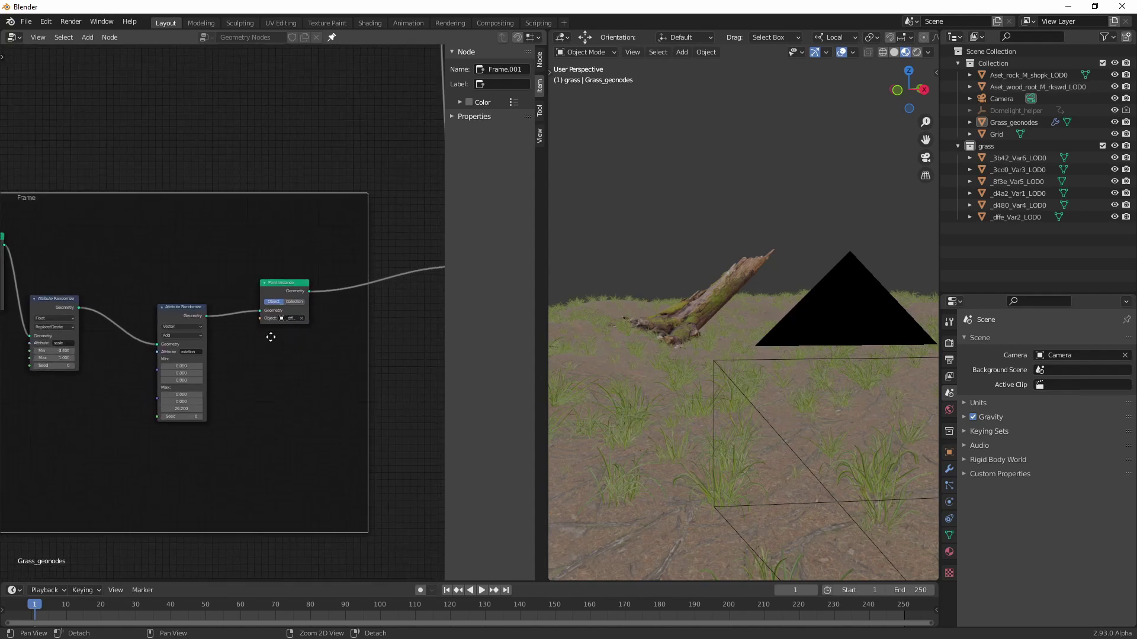
pyautogui.keyDown('alt'); pyautogui.moveTo(272, 336); pyautogui.dragTo(300, 323, button='right'); pyautogui.keyUp('alt')
pyautogui.keyDown('alt'); pyautogui.moveTo(299, 323); pyautogui.dragTo(260, 327, button='middle'); pyautogui.keyUp('alt')
pyautogui.click(274, 327)
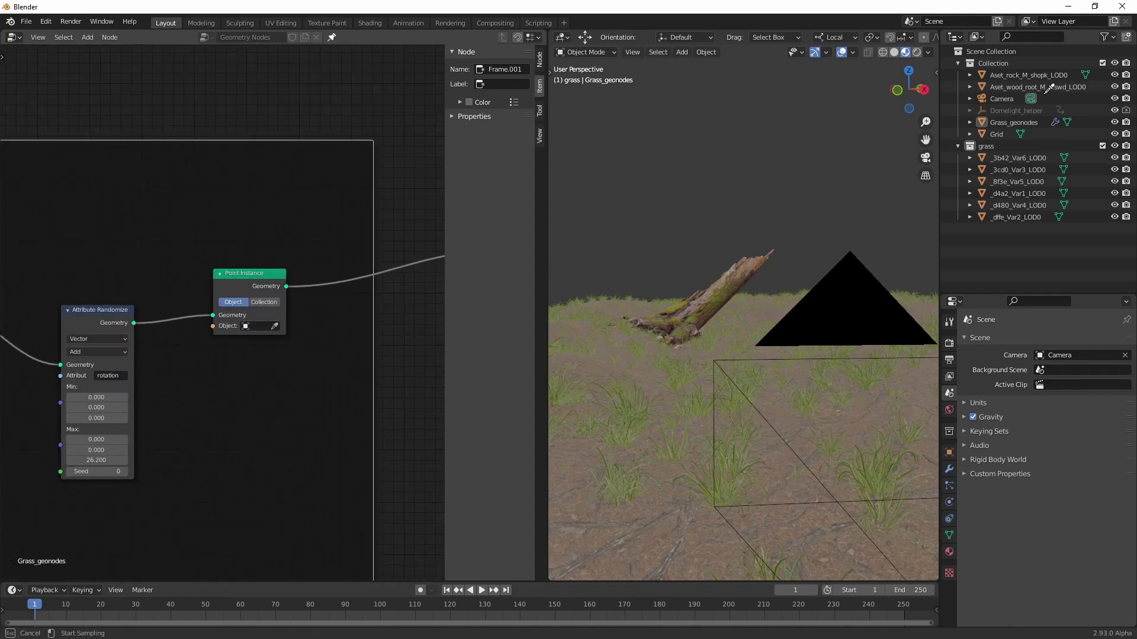
pyautogui.click(1028, 74)
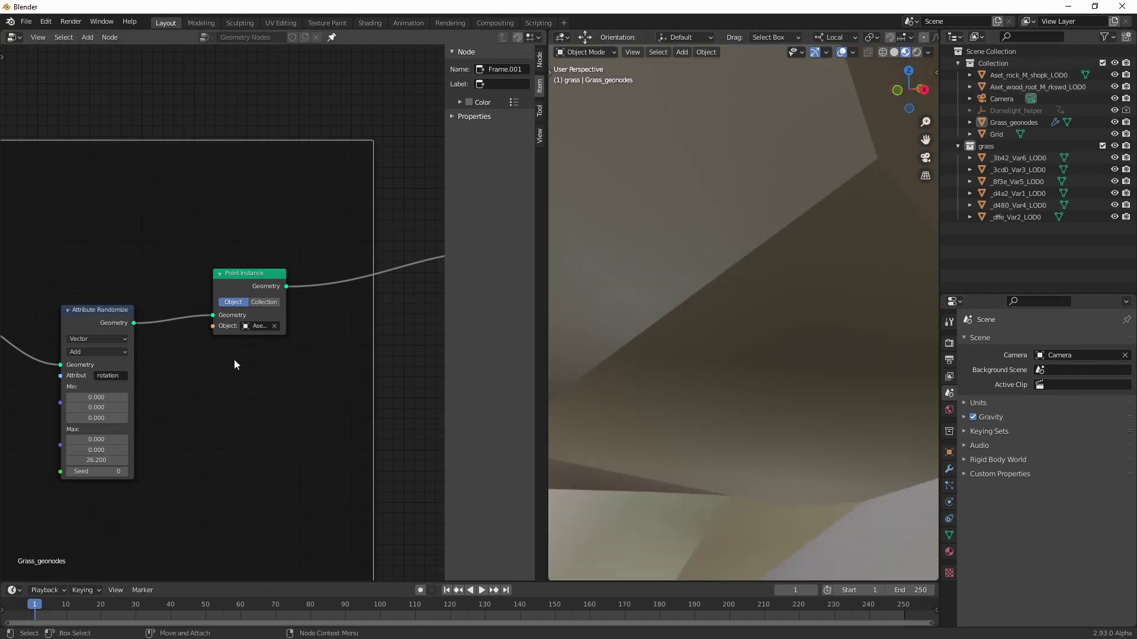
# Step: Apply the scale of the Aset_rock_M_shopk_LOD0 object
pyautogui.click(1028, 75)
pyautogui.moveTo(705, 284); pyautogui.dragTo(787, 397, button='middle')
pyautogui.click(714, 52)
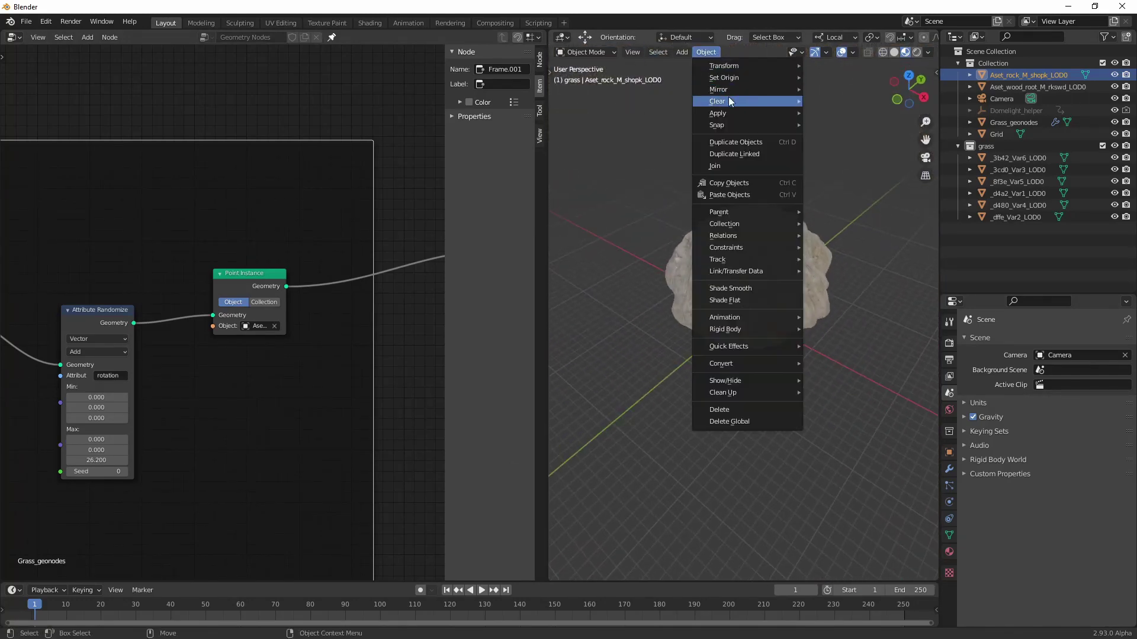
pyautogui.moveTo(765, 115)
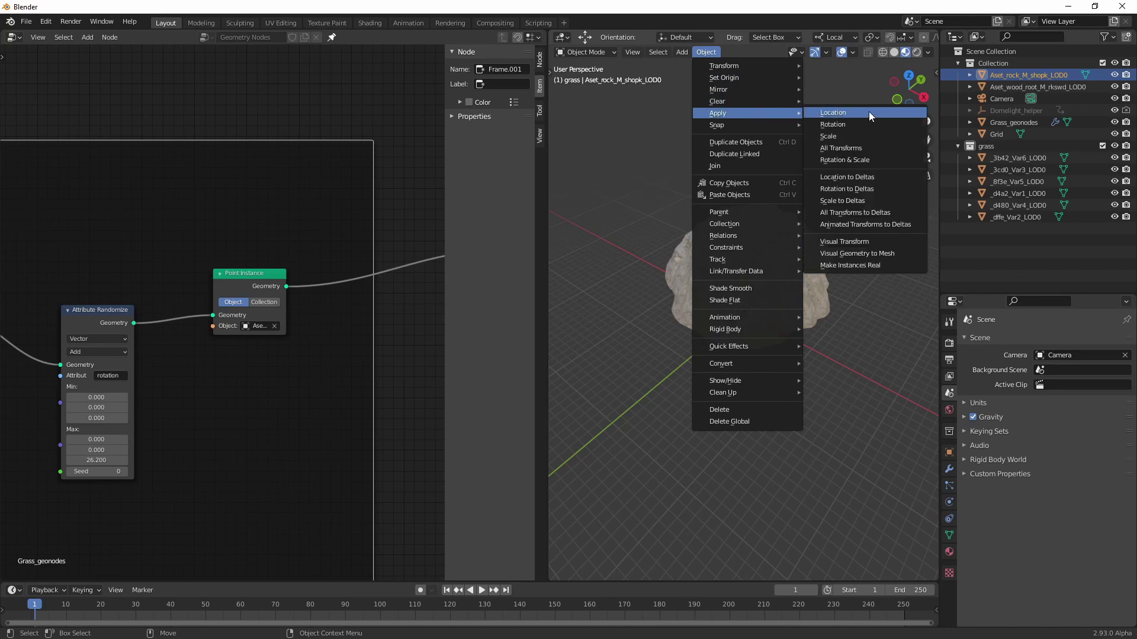
pyautogui.click(851, 136)
pyautogui.press('KP_Decimal')
pyautogui.scroll(-6, 755, 343)
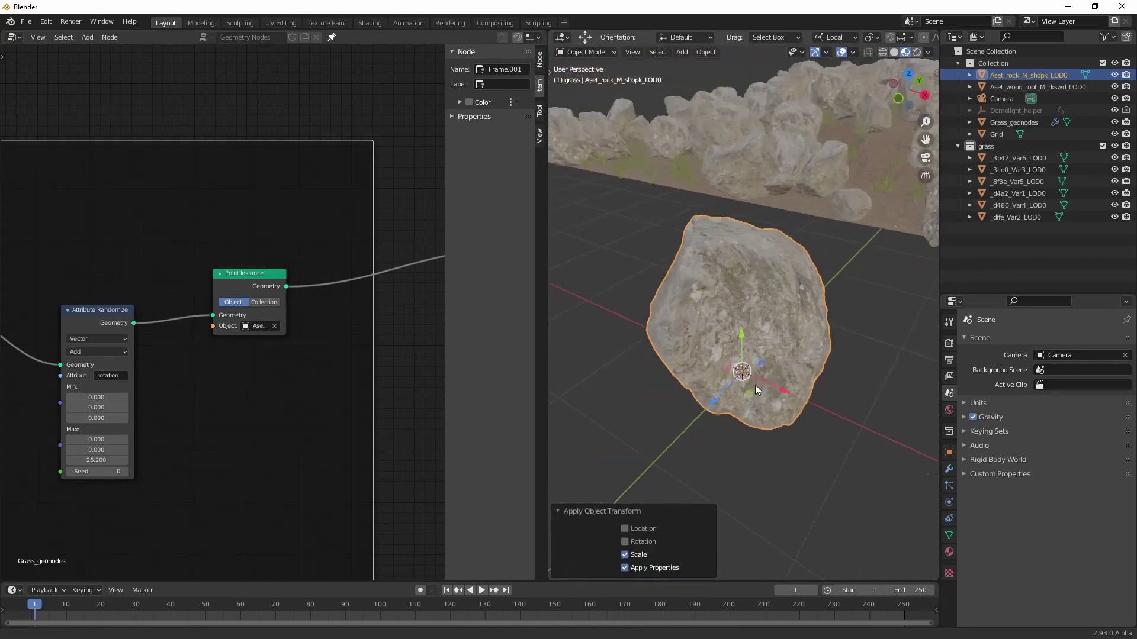
# Step: Set the Density Max of the rock chain's Point Distribute node on Grass_geonodes to 0.1
pyautogui.click(870, 255)
pyautogui.press('KP_Decimal')
pyautogui.moveTo(741, 385)
pyautogui.keyDown('alt'); pyautogui.mouseDown(button='right')
pyautogui.moveTo(757, 332)
pyautogui.moveTo(705, 364)
pyautogui.moveTo(721, 335)
pyautogui.moveTo(751, 371)
pyautogui.mouseUp(button='right'); pyautogui.keyUp('alt')
pyautogui.moveTo(752, 370); pyautogui.dragTo(627, 379, button='middle')
pyautogui.keyDown('ctrl'); pyautogui.hscroll(-5, 154, 446); pyautogui.keyUp('ctrl')
pyautogui.keyDown('ctrl'); pyautogui.hscroll(-10, 153, 441); pyautogui.keyUp('ctrl')
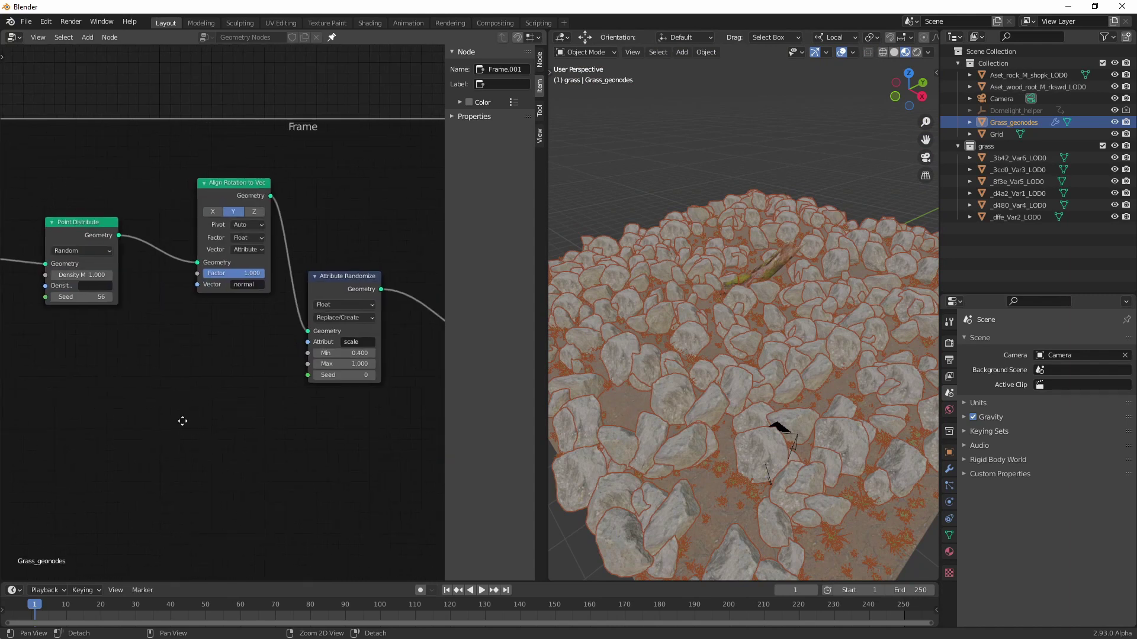
pyautogui.keyDown('shift'); pyautogui.scroll(4, 180, 419); pyautogui.keyUp('shift')
pyautogui.click(254, 370)
pyautogui.write('0.1')
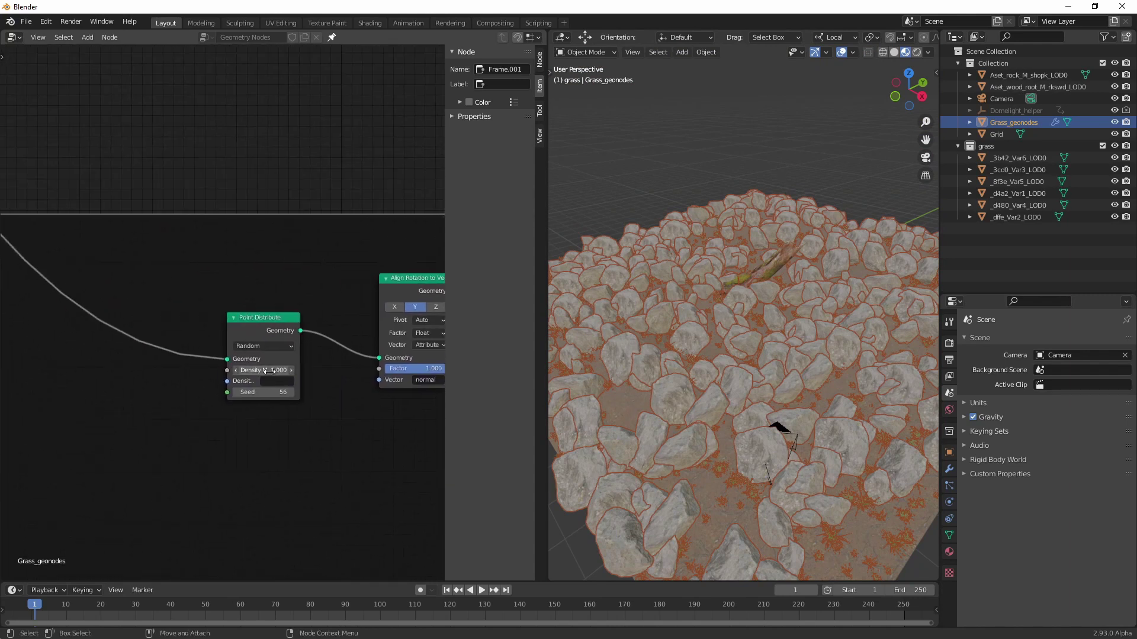
pyautogui.press('Return')
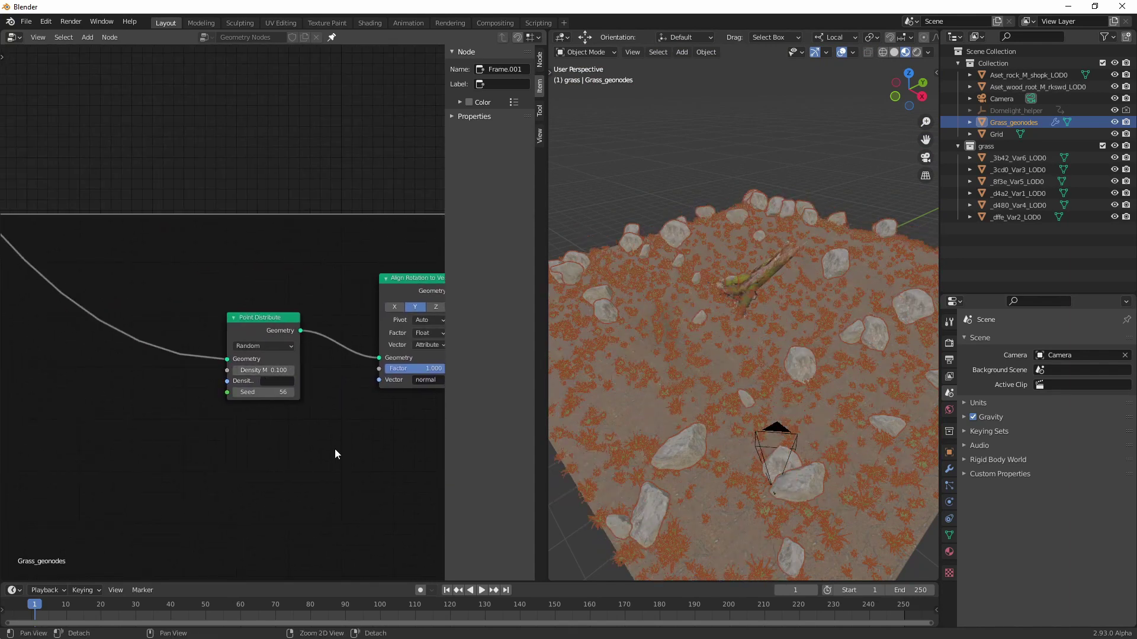
# Step: Set the rock chain's scale randomization to a minimum of 0.2 and a maximum of 0.6
pyautogui.keyDown('ctrl'); pyautogui.hscroll(10, 272, 401); pyautogui.keyUp('ctrl')
pyautogui.keyDown('shift'); pyautogui.scroll(-2, 190, 430); pyautogui.keyUp('shift')
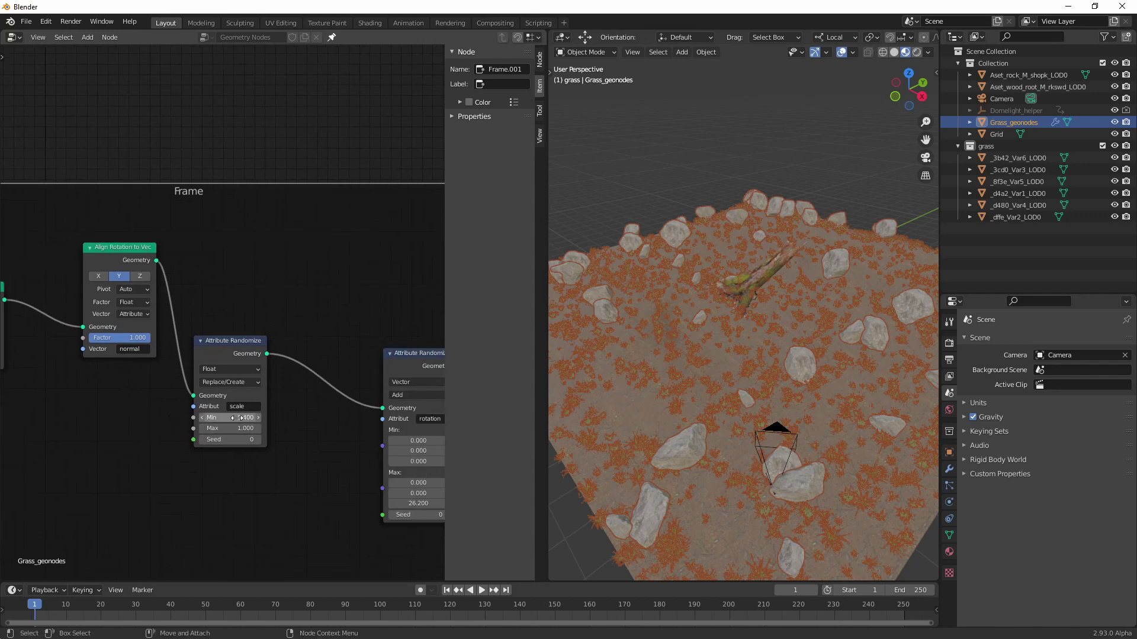
pyautogui.moveTo(232, 419)
pyautogui.mouseDown()
pyautogui.moveTo(210, 419)
pyautogui.moveTo(239, 418)
pyautogui.moveTo(214, 428)
pyautogui.moveTo(232, 427)
pyautogui.mouseUp()
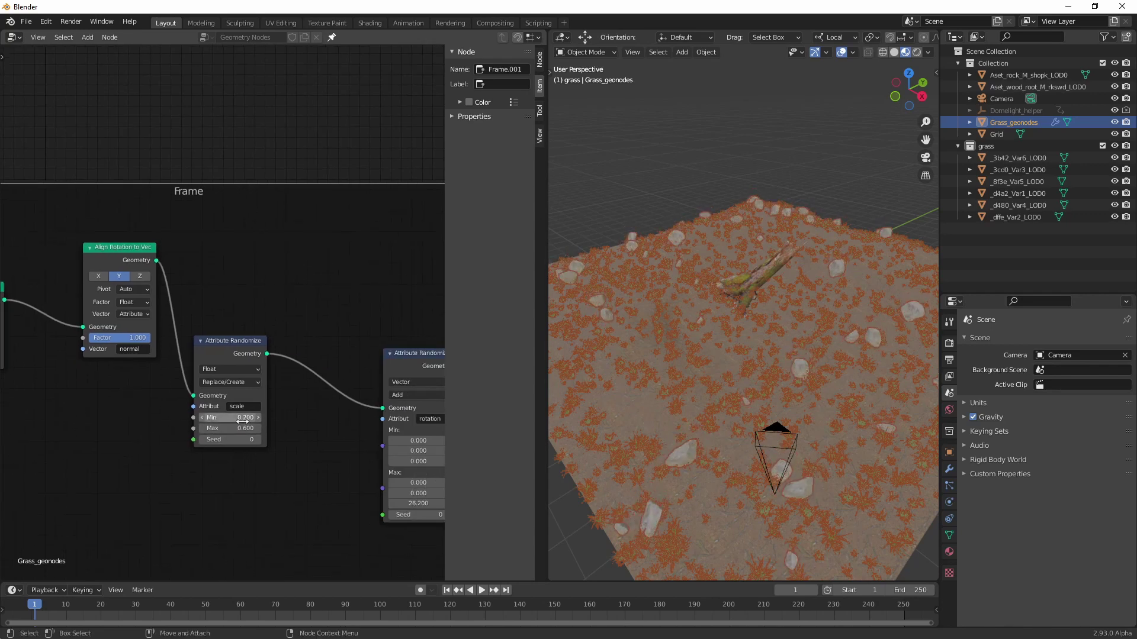
# Step: Add another Attribute Randomize node to the rock chain and move the rotation randomize node closer to the scale one to make room
pyautogui.moveTo(315, 471); pyautogui.dragTo(259, 414, button='middle')
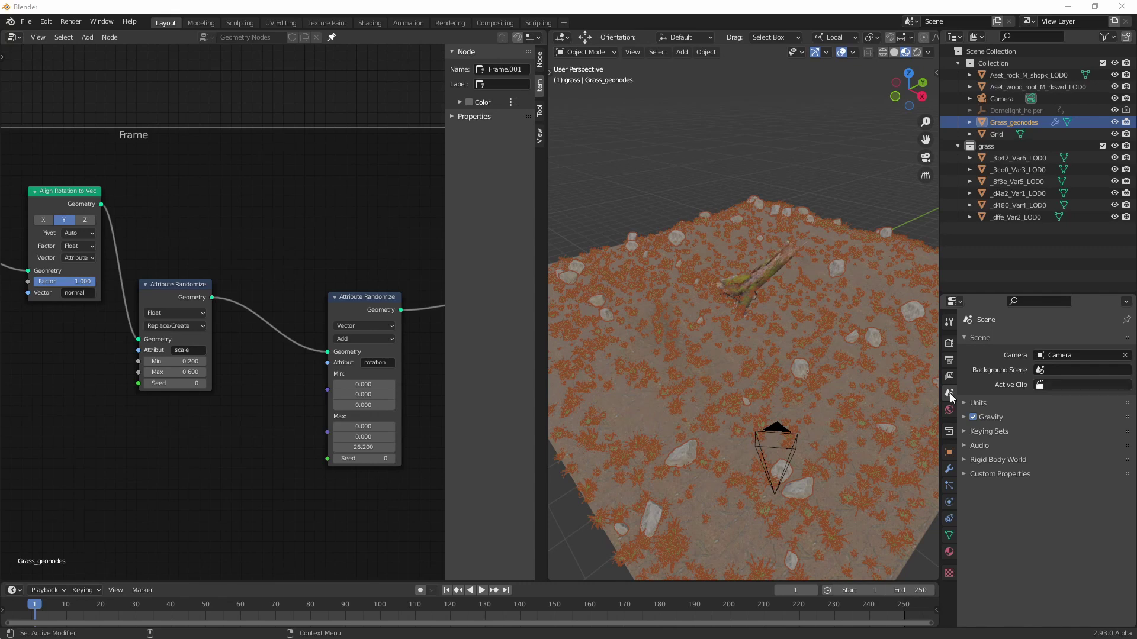
pyautogui.hotkey('shift', 'a')
pyautogui.write('att')
pyautogui.write('ribute rand')
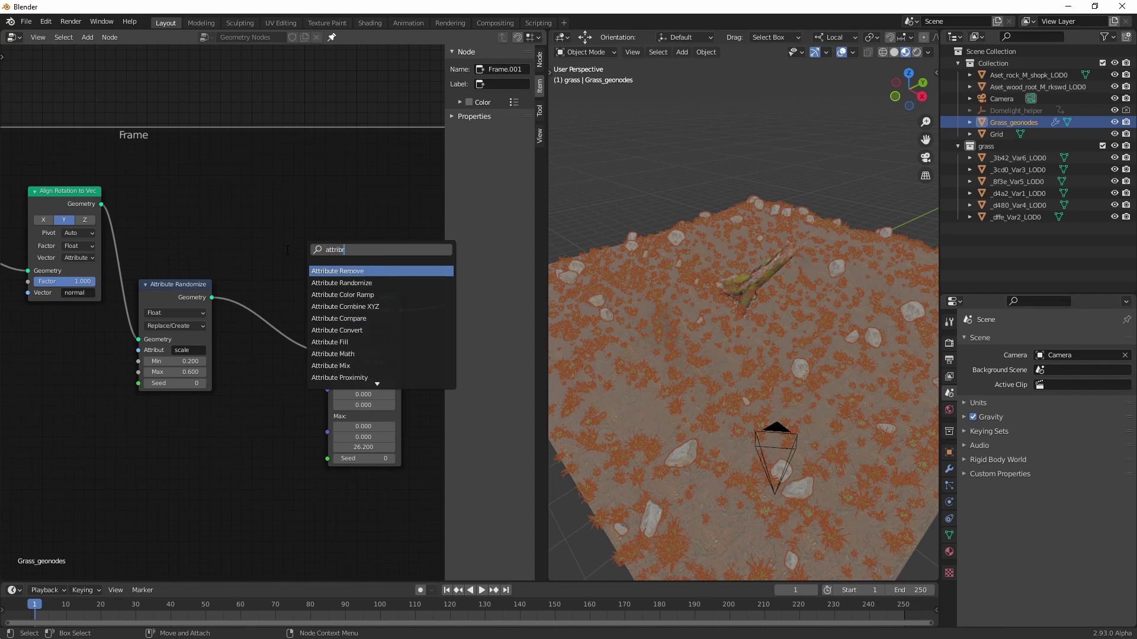
pyautogui.press('Return')
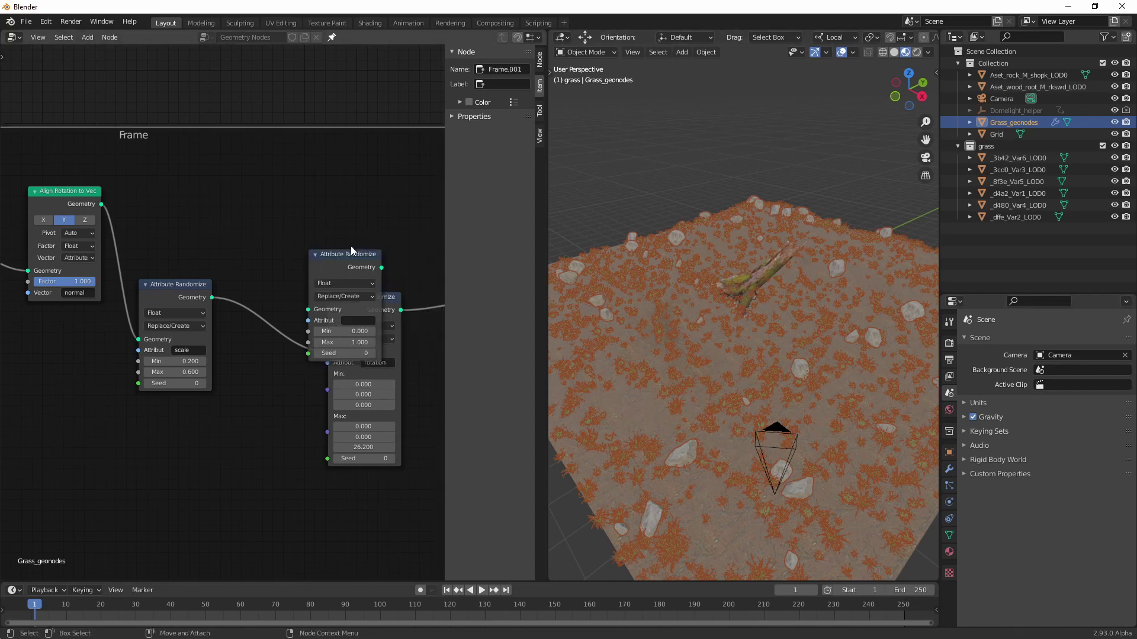
pyautogui.moveTo(346, 257); pyautogui.dragTo(402, 164)
pyautogui.moveTo(373, 303); pyautogui.dragTo(294, 279)
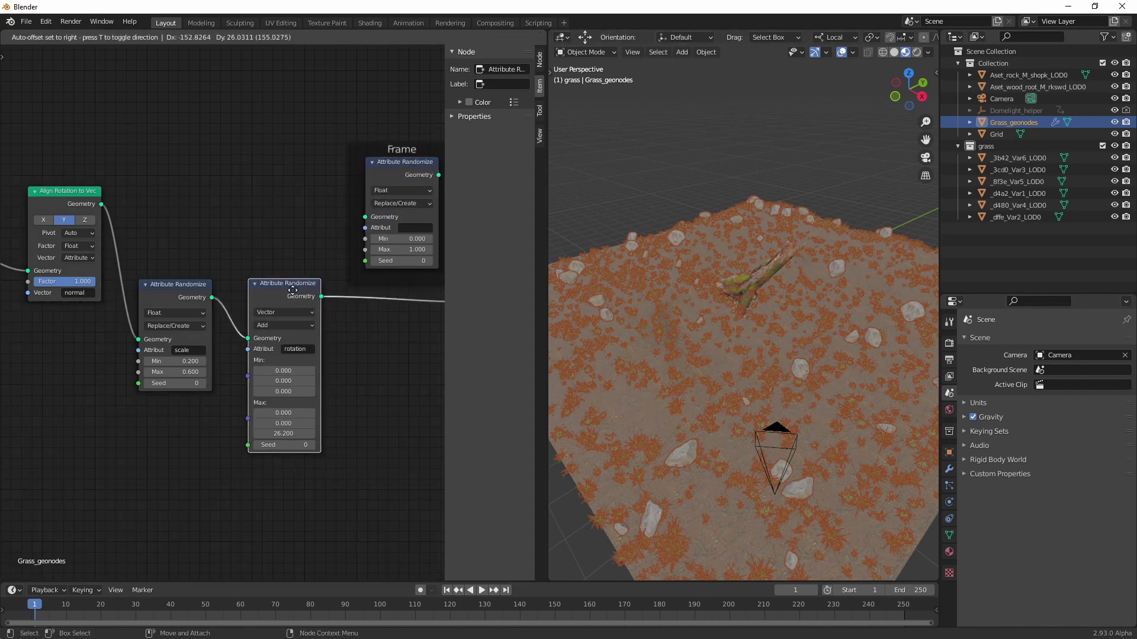
# Step: Insert the new Attribute Randomize between the rotation randomize and Point Instance nodes and delete the frame around it
pyautogui.scroll(-5, 191, 457)
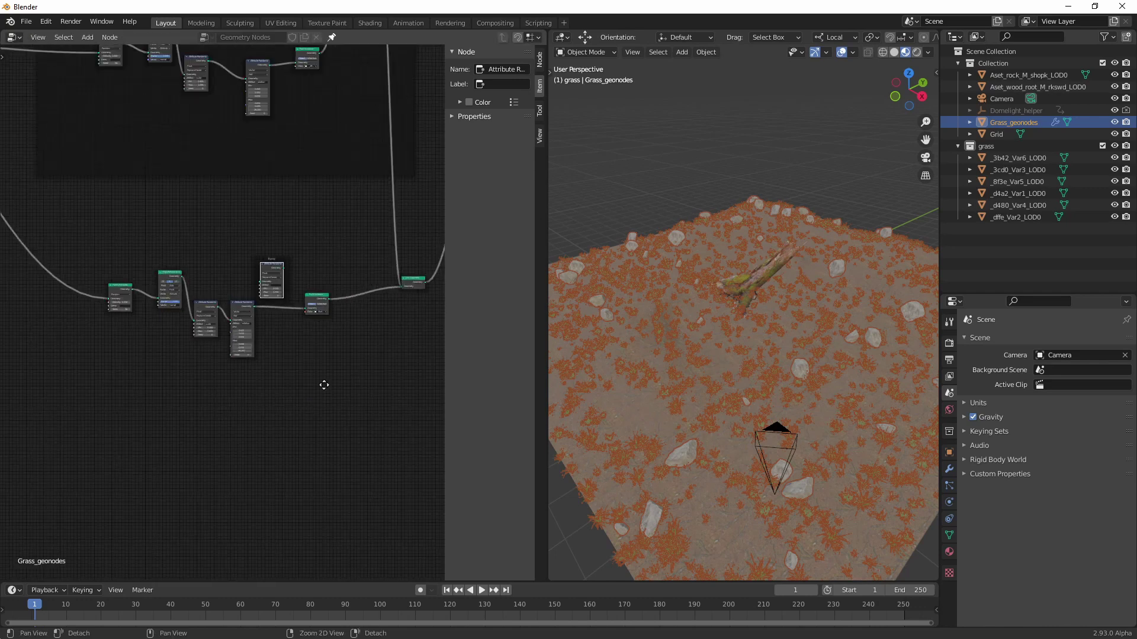
pyautogui.scroll(4, 324, 385)
pyautogui.scroll(2, 287, 352)
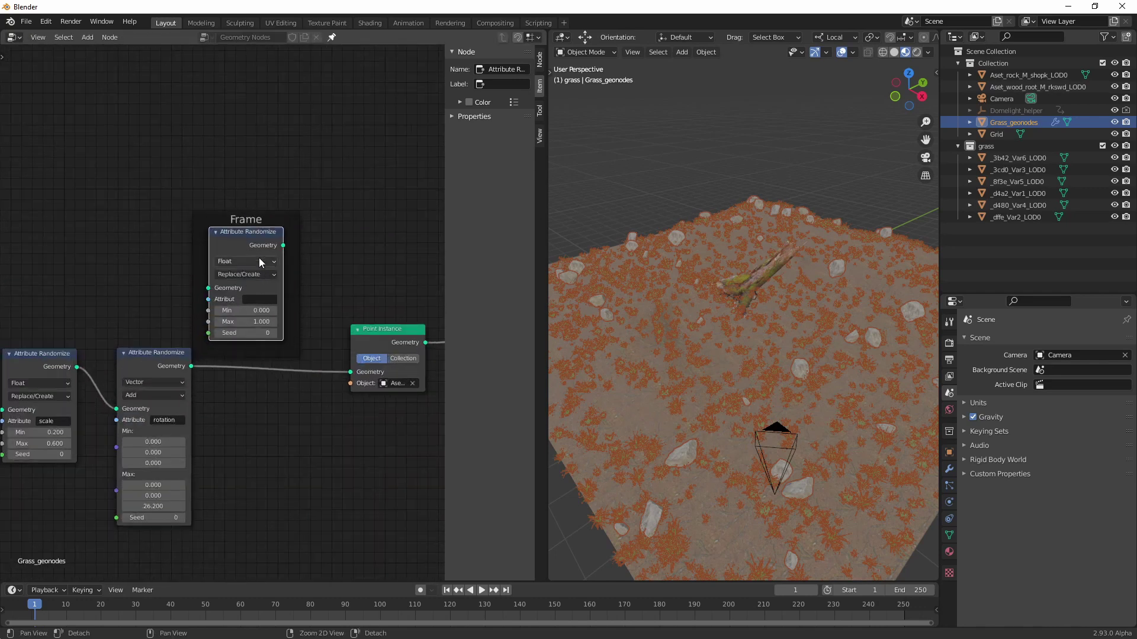
pyautogui.moveTo(260, 263); pyautogui.dragTo(285, 377)
pyautogui.moveTo(321, 462); pyautogui.dragTo(256, 393, button='middle')
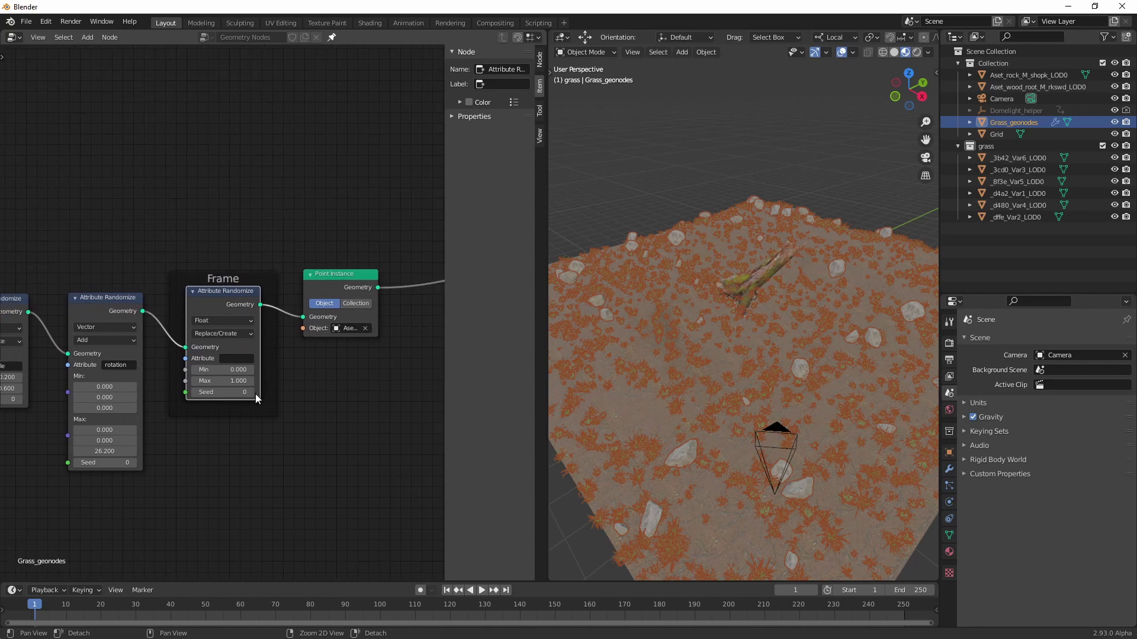
pyautogui.click(232, 273)
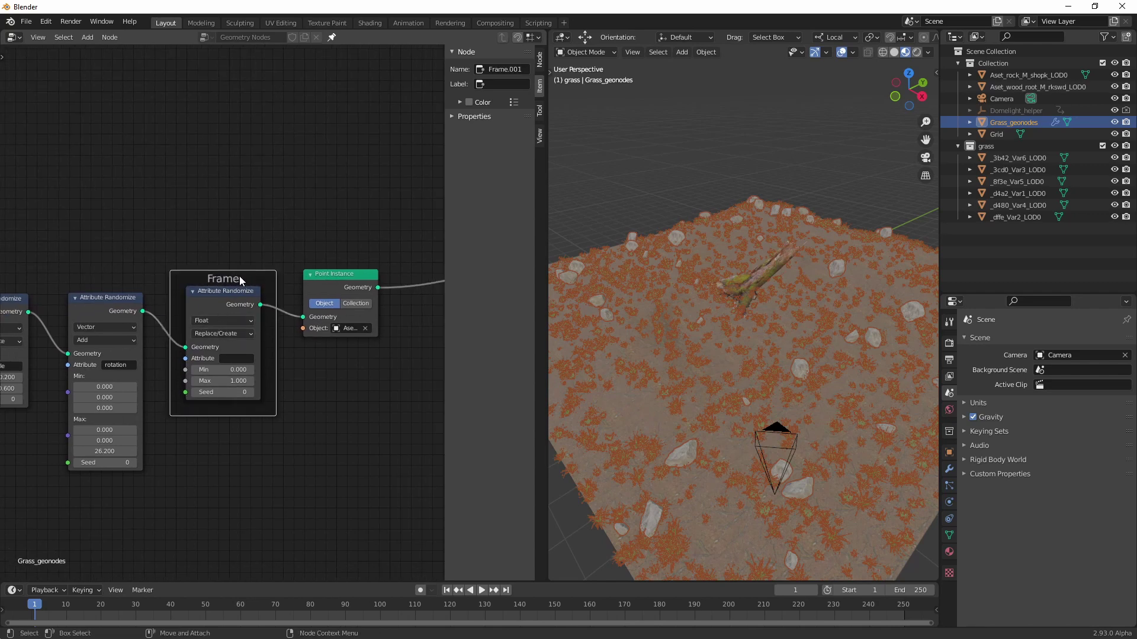
pyautogui.press('x')
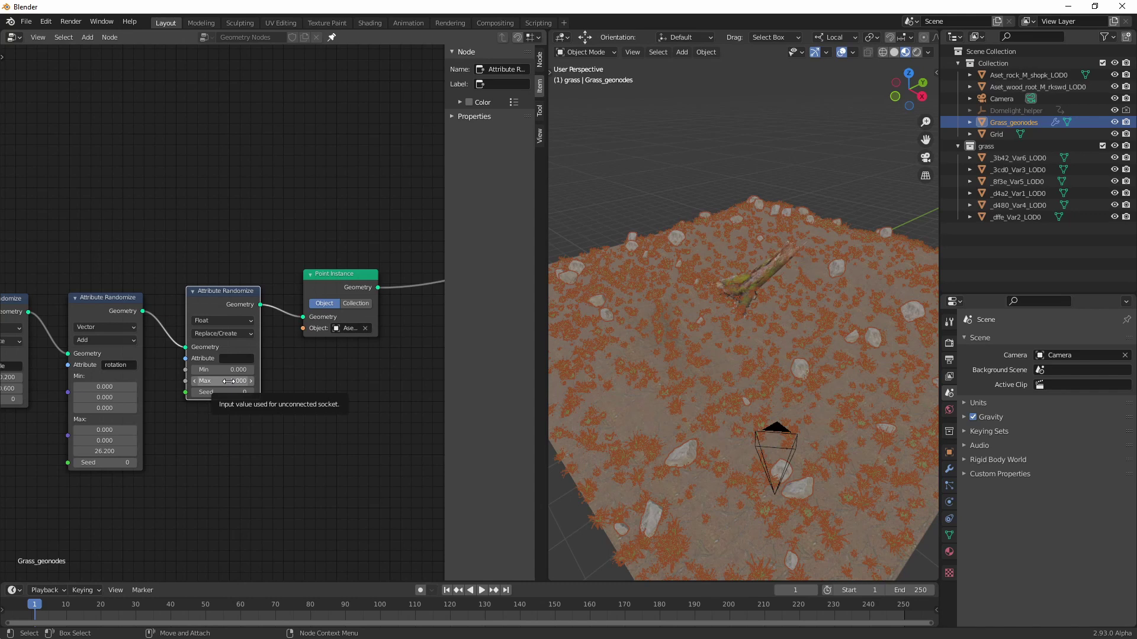
# Step: Configure the new Attribute Randomize node as Vector with the Add operation on the position attribute
pyautogui.click(221, 321)
pyautogui.click(225, 357)
pyautogui.click(226, 334)
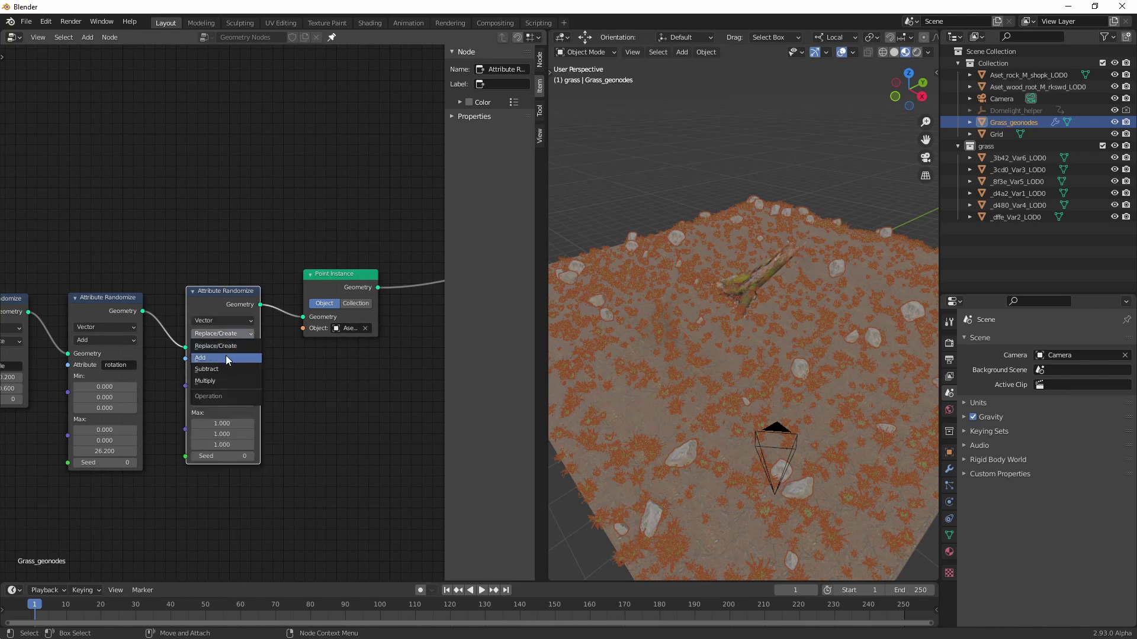
pyautogui.click(226, 357)
pyautogui.click(238, 359)
pyautogui.write('pos')
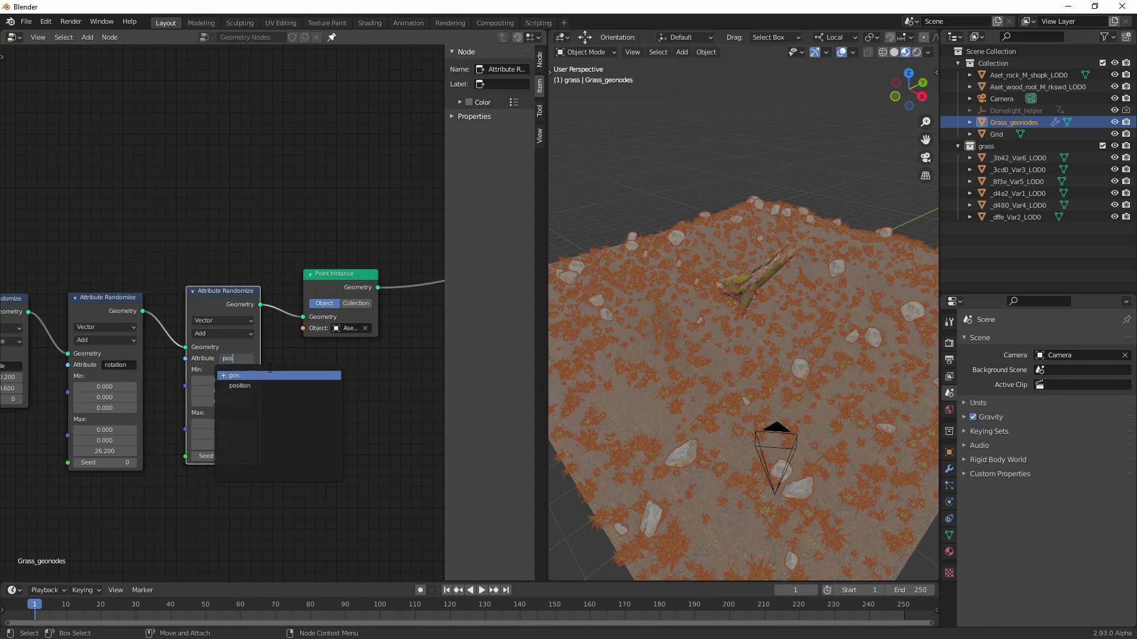
pyautogui.click(293, 385)
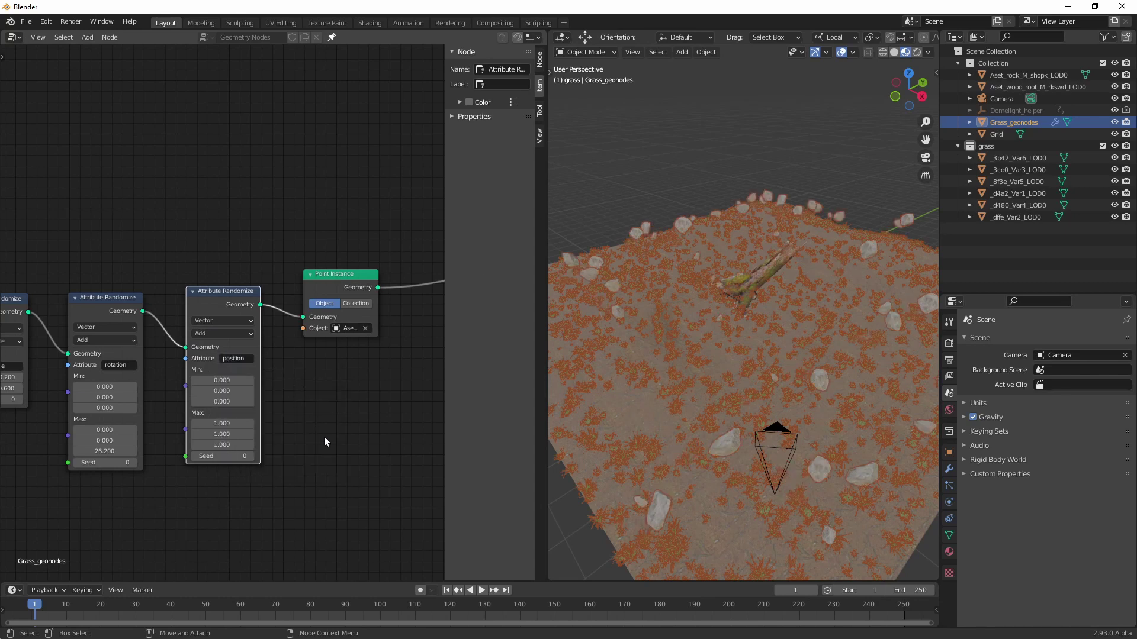
# Step: Set the position randomization's maximum to 0 in X and Y and -0.73 in Z
pyautogui.click(233, 423)
pyautogui.write('0')
pyautogui.press('Return')
pyautogui.click(233, 434)
pyautogui.write('0')
pyautogui.press('Return')
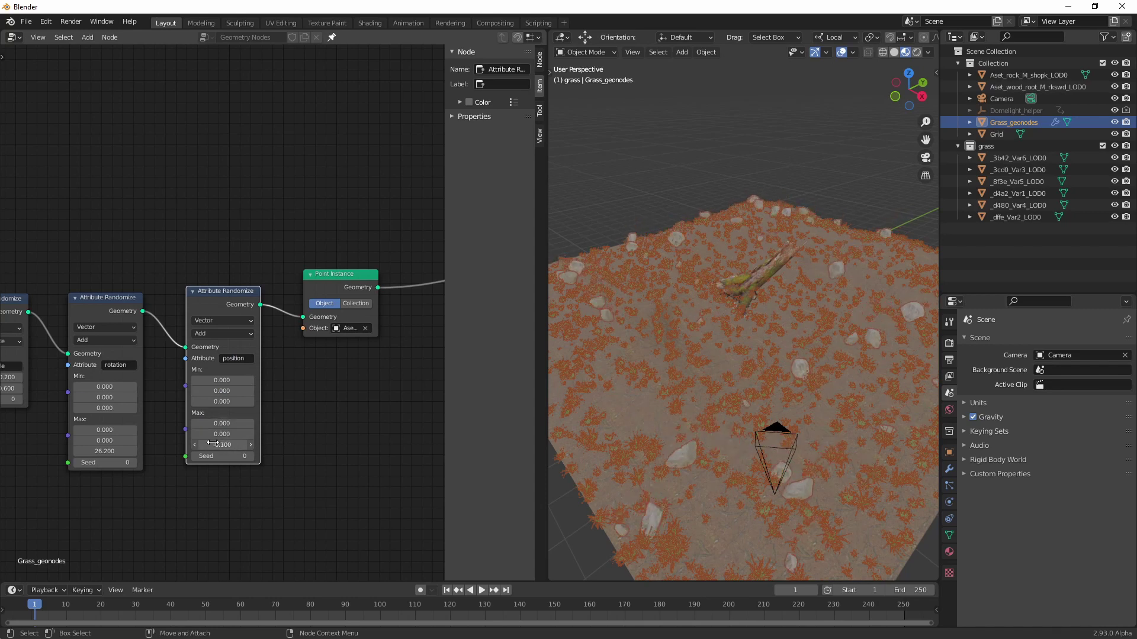
pyautogui.moveTo(222, 444); pyautogui.dragTo(120, 444)
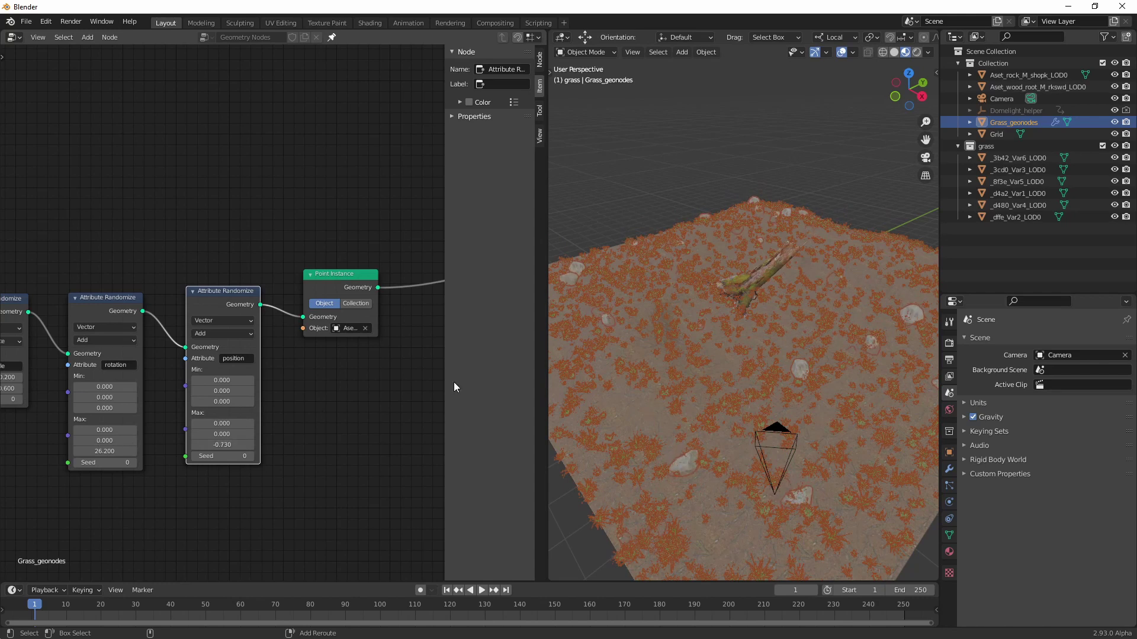
# Step: Set the position randomization's minimum Z to -0.08 while checking how the rocks sit in the ground
pyautogui.keyDown('alt'); pyautogui.moveTo(673, 409); pyautogui.dragTo(714, 382); pyautogui.keyUp('alt')
pyautogui.keyDown('alt'); pyautogui.moveTo(714, 381); pyautogui.dragTo(762, 292, button='right'); pyautogui.keyUp('alt')
pyautogui.keyDown('alt'); pyautogui.moveTo(762, 293); pyautogui.dragTo(755, 218, button='middle'); pyautogui.keyUp('alt')
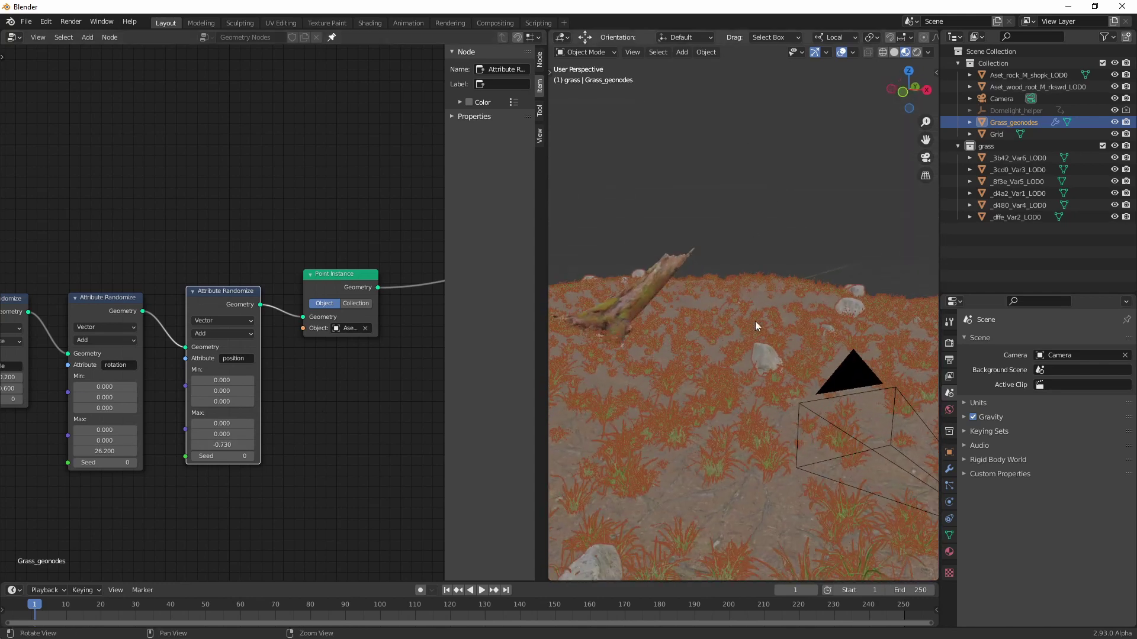
pyautogui.click(222, 445)
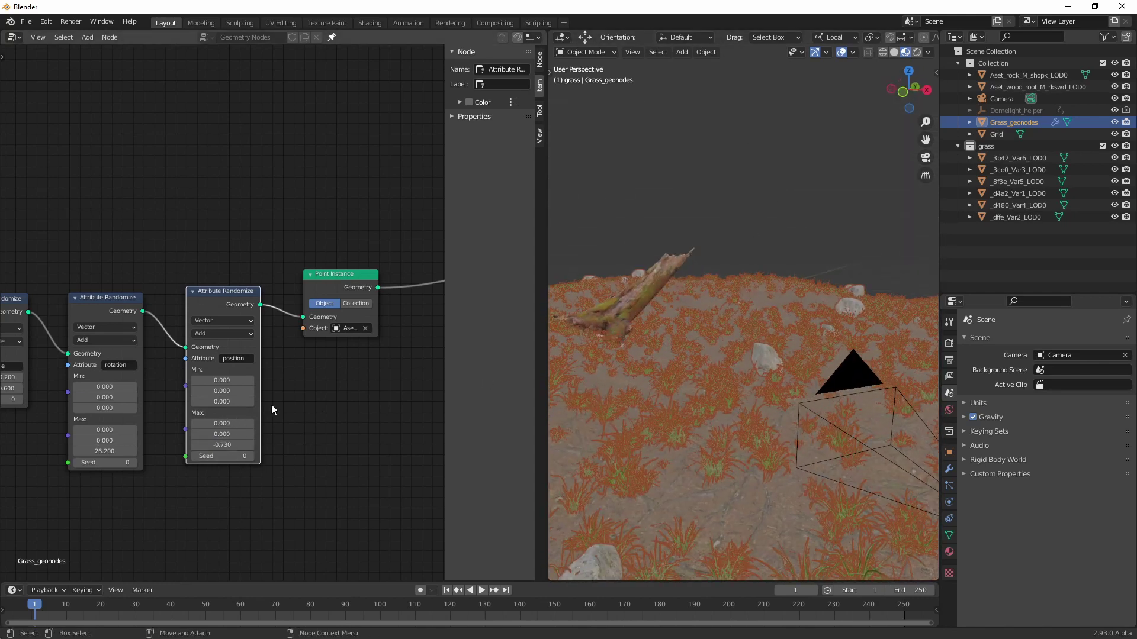
pyautogui.keyDown('alt'); pyautogui.moveTo(760, 368); pyautogui.dragTo(765, 297, button='middle'); pyautogui.keyUp('alt')
pyautogui.moveTo(235, 404); pyautogui.dragTo(228, 408)
pyautogui.moveTo(701, 324); pyautogui.dragTo(683, 350, button='middle')
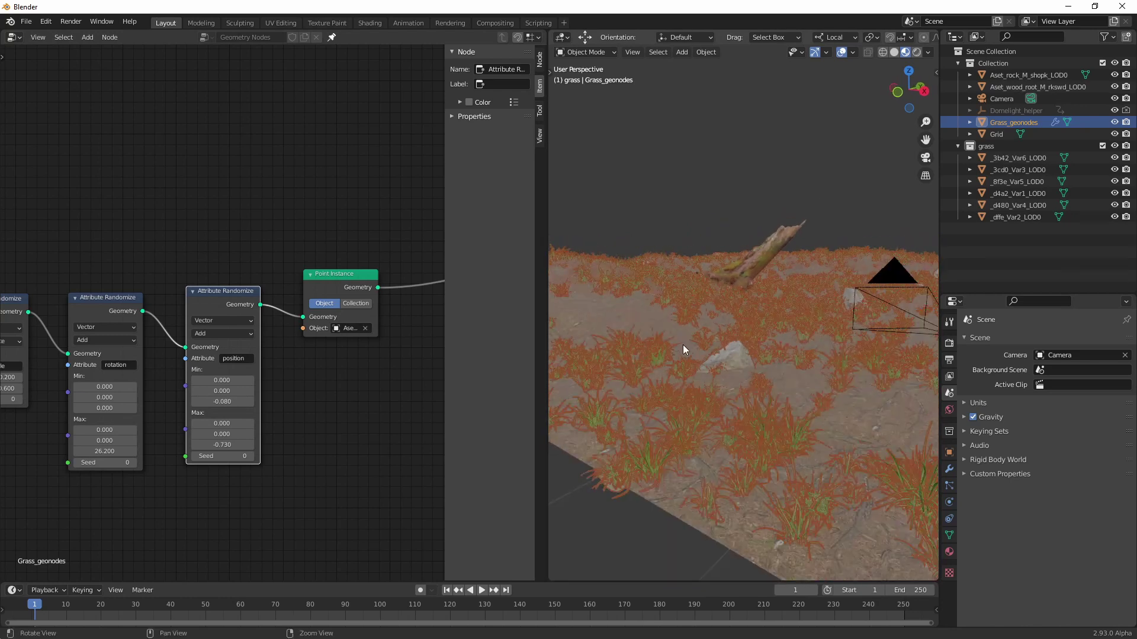
# Step: Preview the scene through the camera with rendered shading in a widened 3D viewport
pyautogui.click(925, 157)
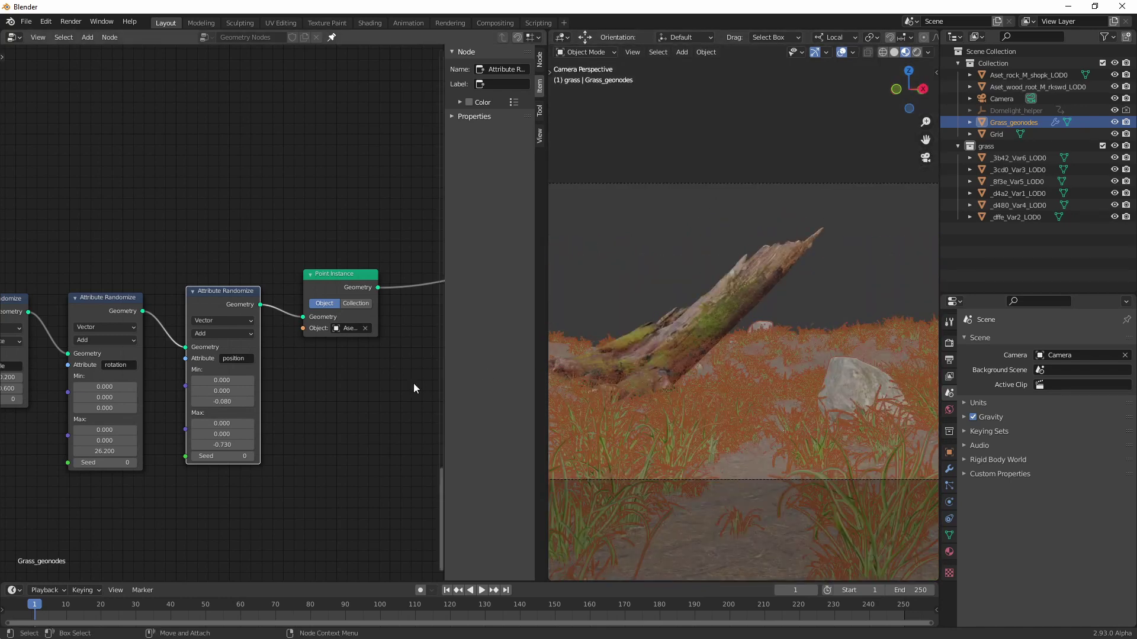
pyautogui.moveTo(545, 269); pyautogui.dragTo(189, 270)
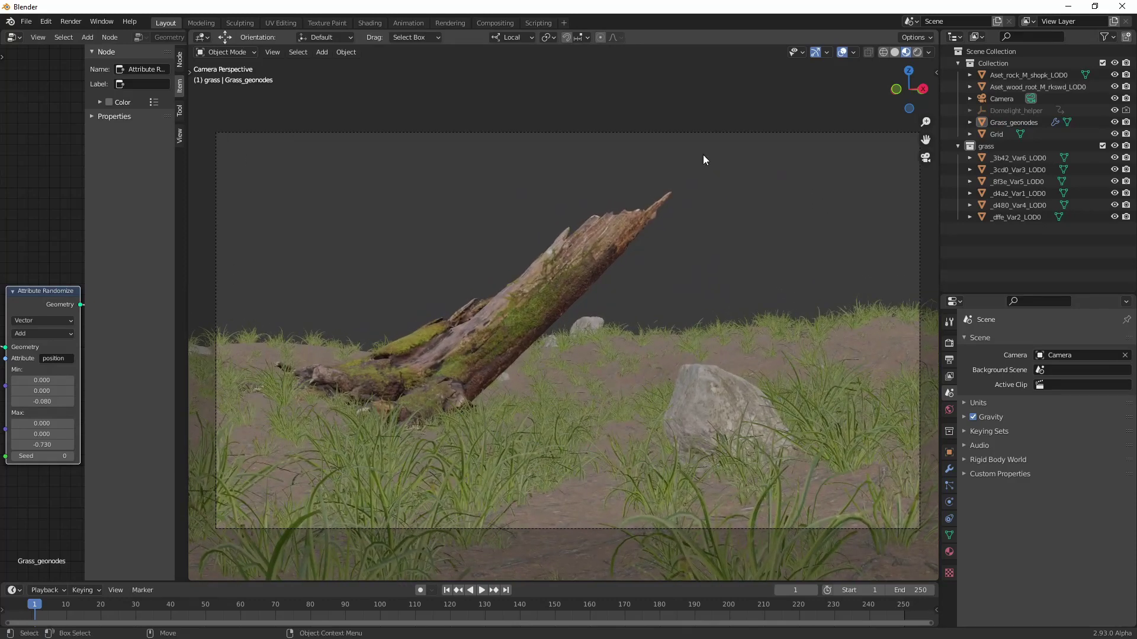
pyautogui.click(917, 52)
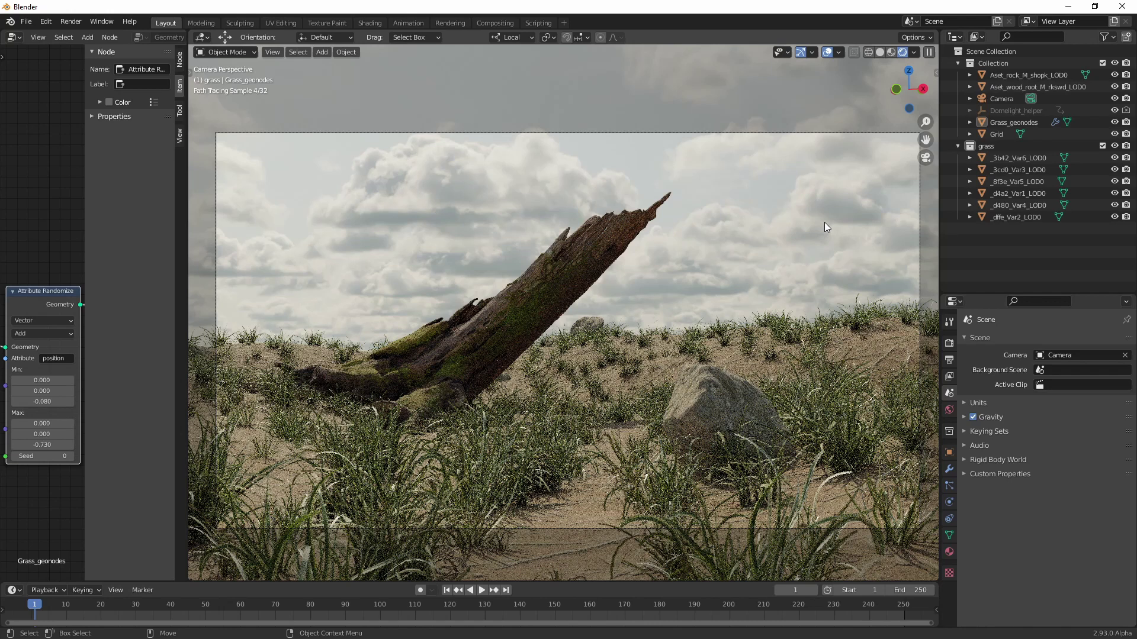
pyautogui.click(1016, 120)
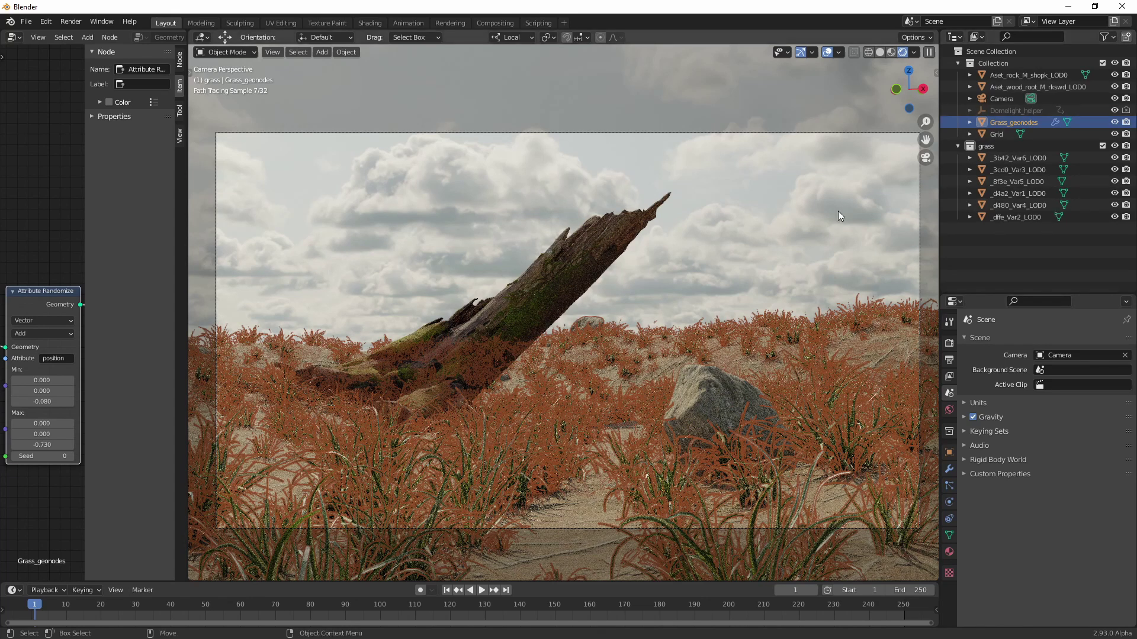
pyautogui.click(860, 217)
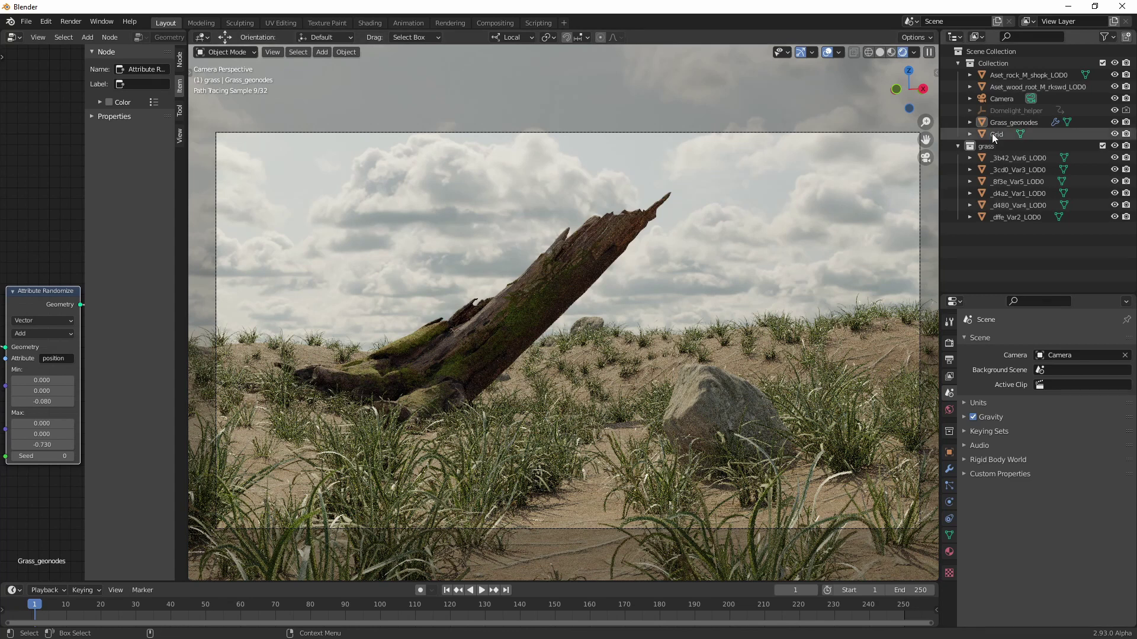
# Step: Try a 25 mm focal length on the camera and settle on 35 mm
pyautogui.click(1003, 99)
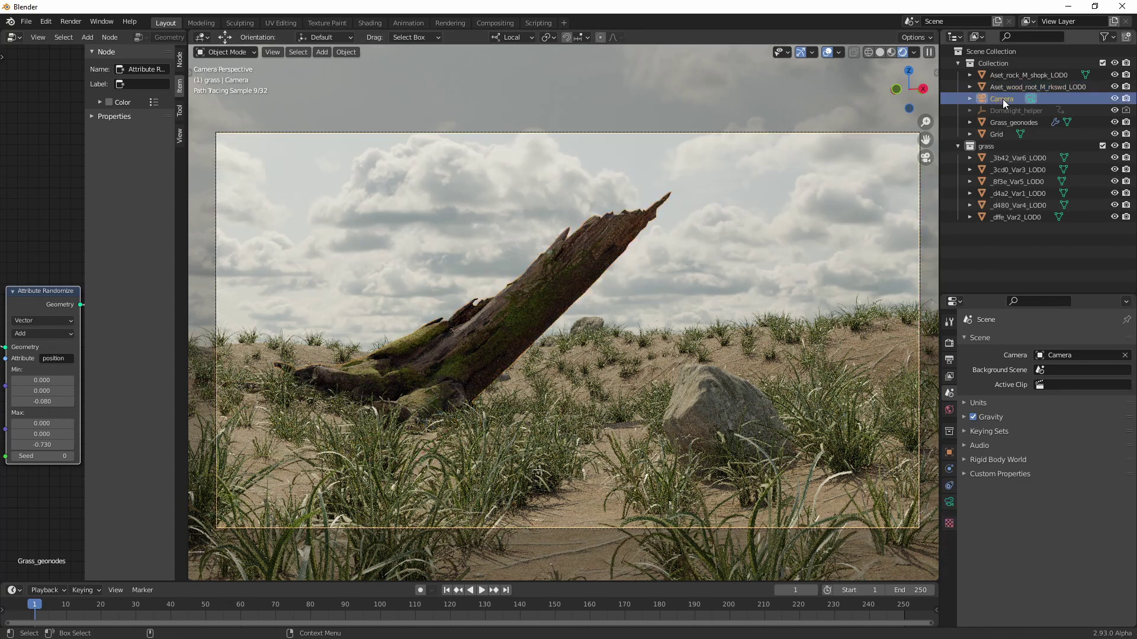
pyautogui.click(950, 503)
pyautogui.click(1078, 400)
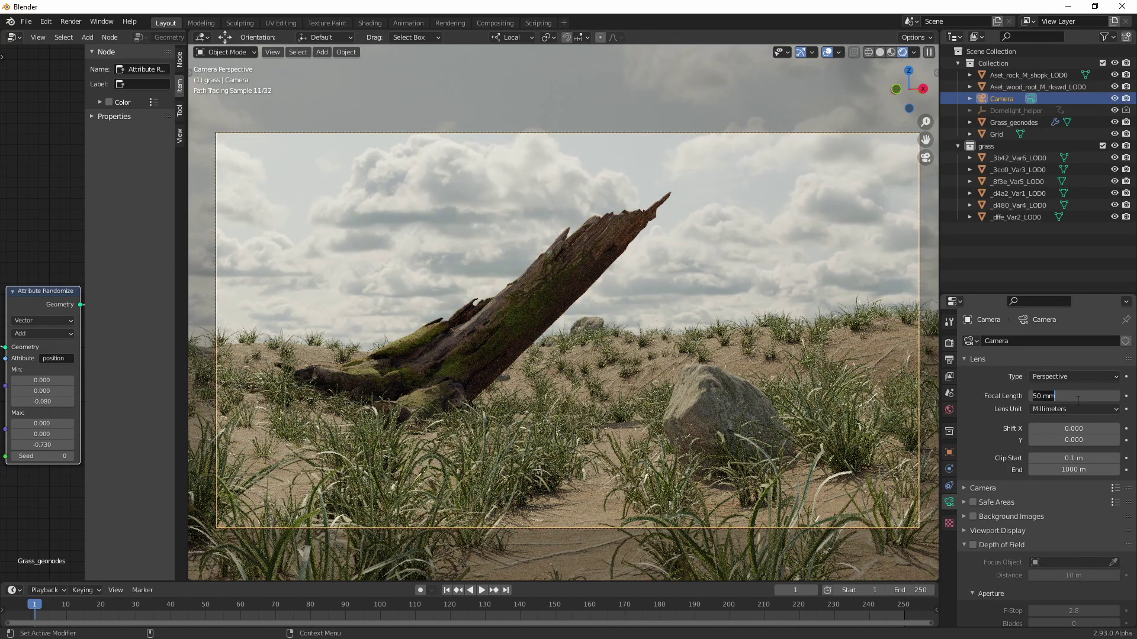
pyautogui.press('Return')
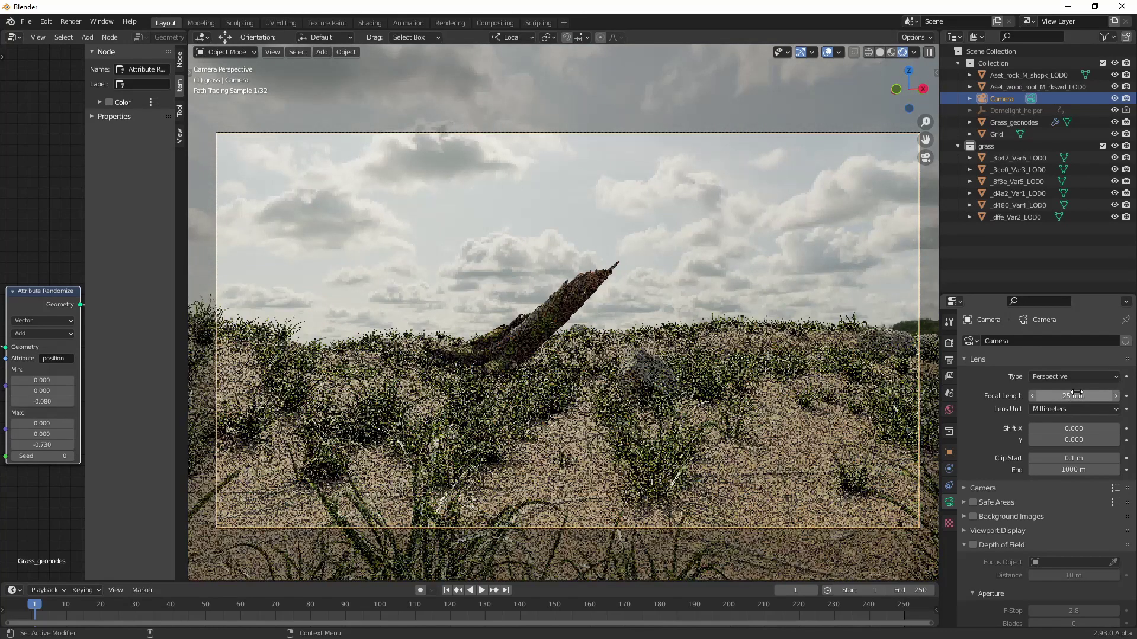
pyautogui.click(1069, 397)
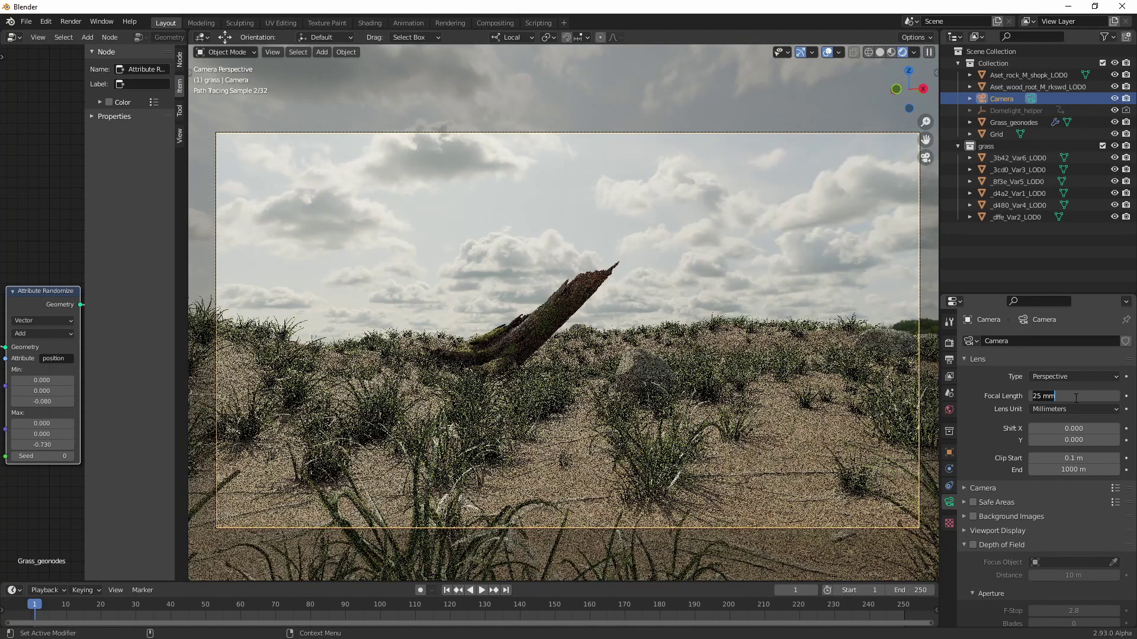
pyautogui.write('35')
pyautogui.press('Return')
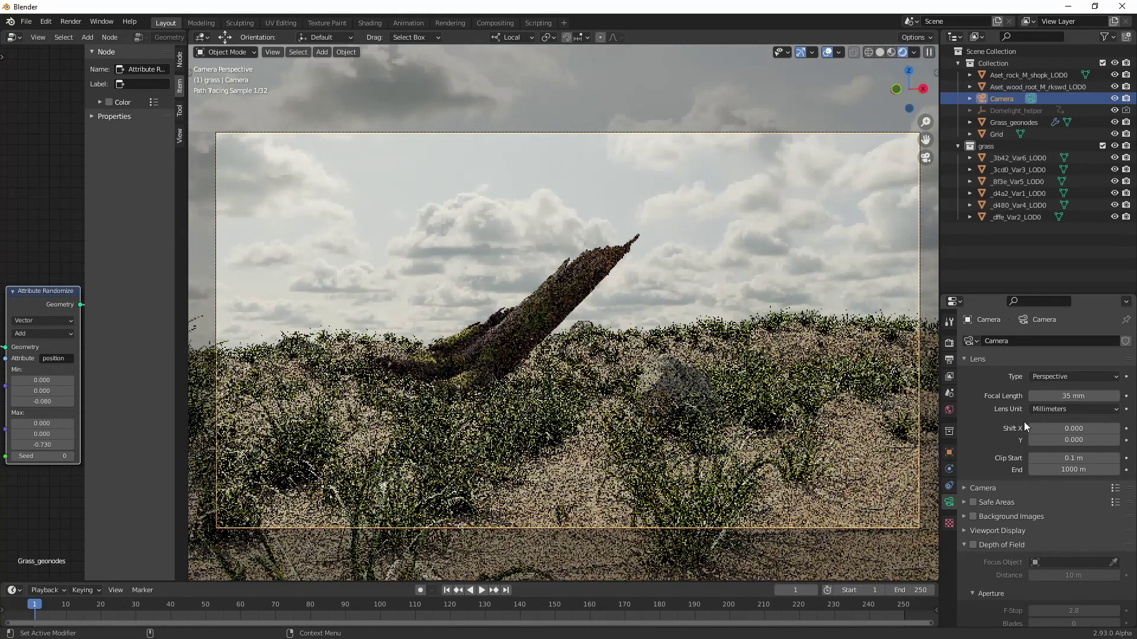
# Step: Set the camera's focal length to 75 mm, lock the camera to the view and reframe the leaning wood root
pyautogui.click(1083, 395)
pyautogui.write('75')
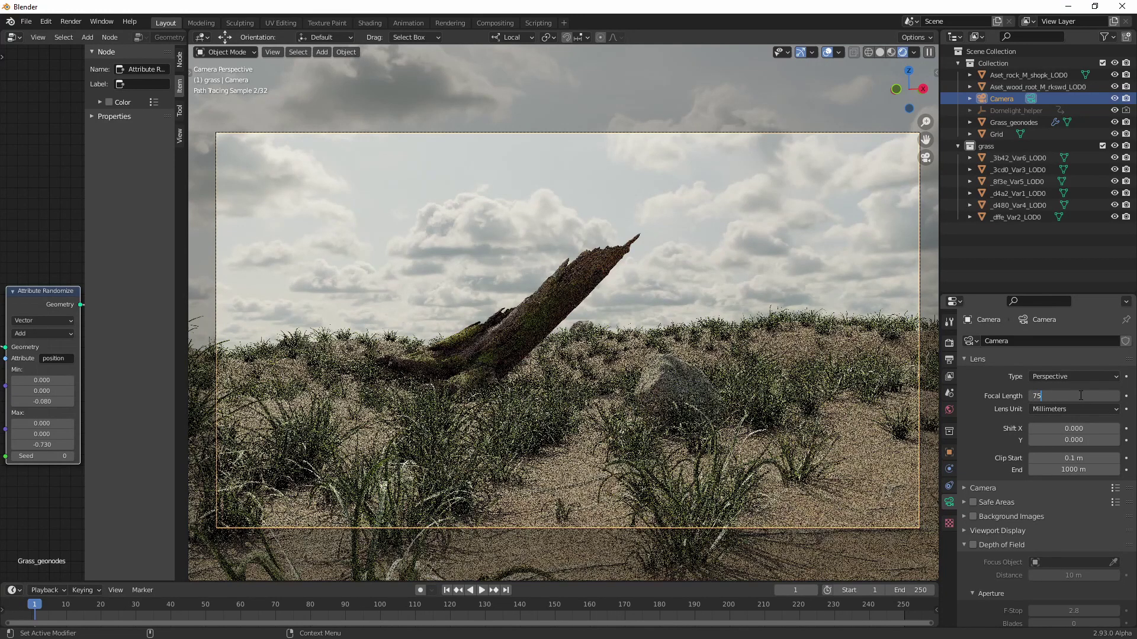
pyautogui.press('Return')
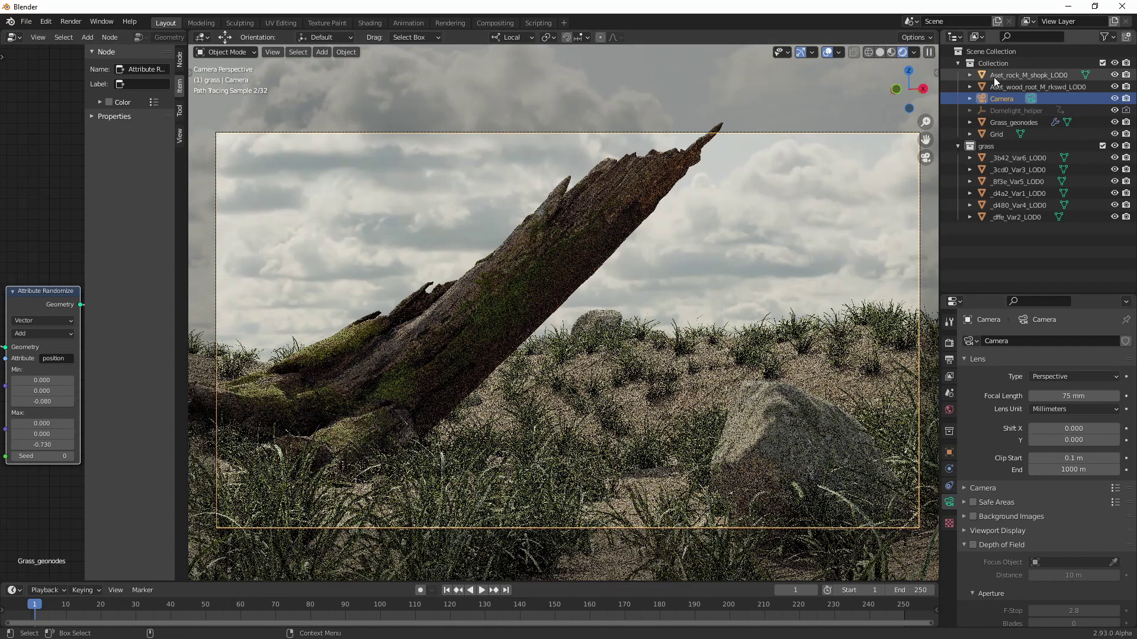
pyautogui.click(933, 69)
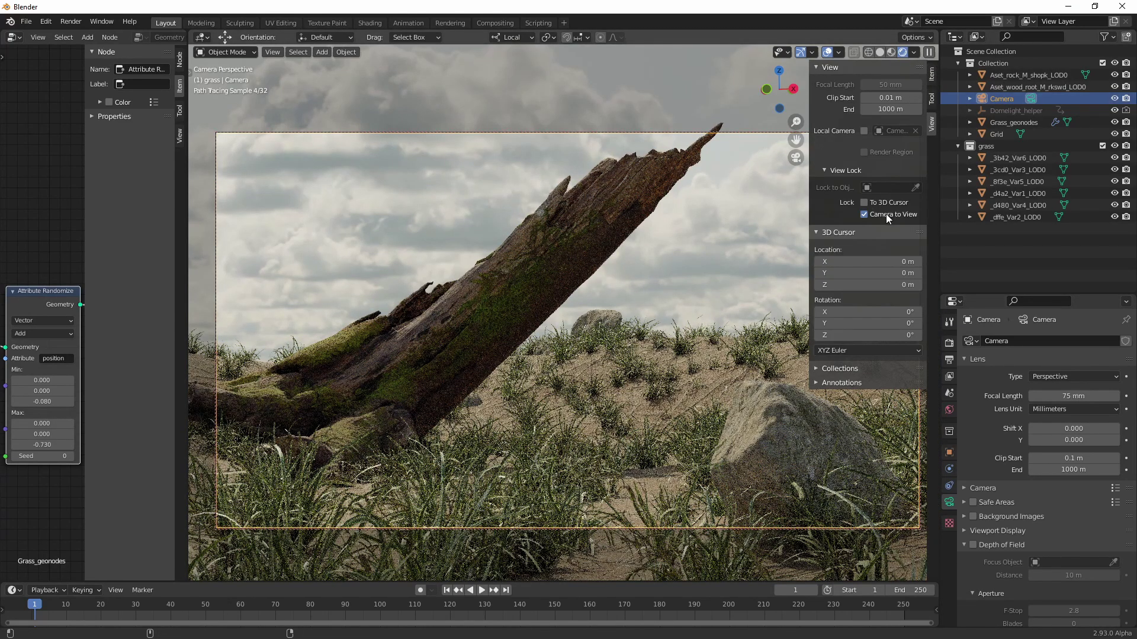
pyautogui.scroll(4, 596, 304)
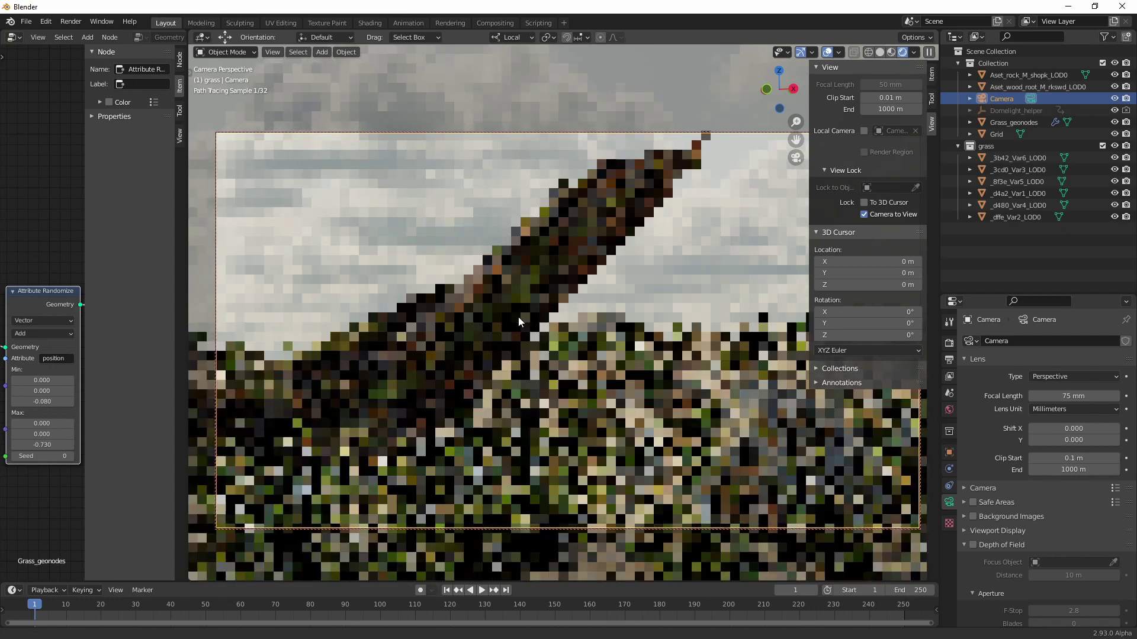
pyautogui.keyDown('shift'); pyautogui.moveTo(518, 318); pyautogui.dragTo(632, 267, button='middle'); pyautogui.keyUp('shift')
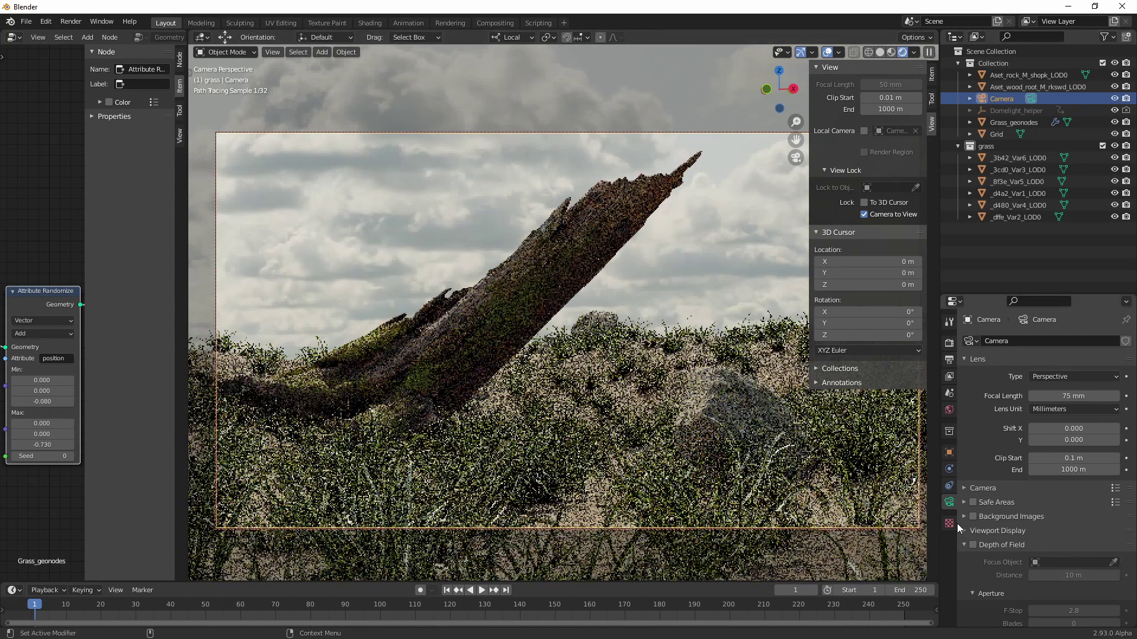
# Step: Enable depth of field on the camera and pick the wood root as its focus object
pyautogui.click(948, 361)
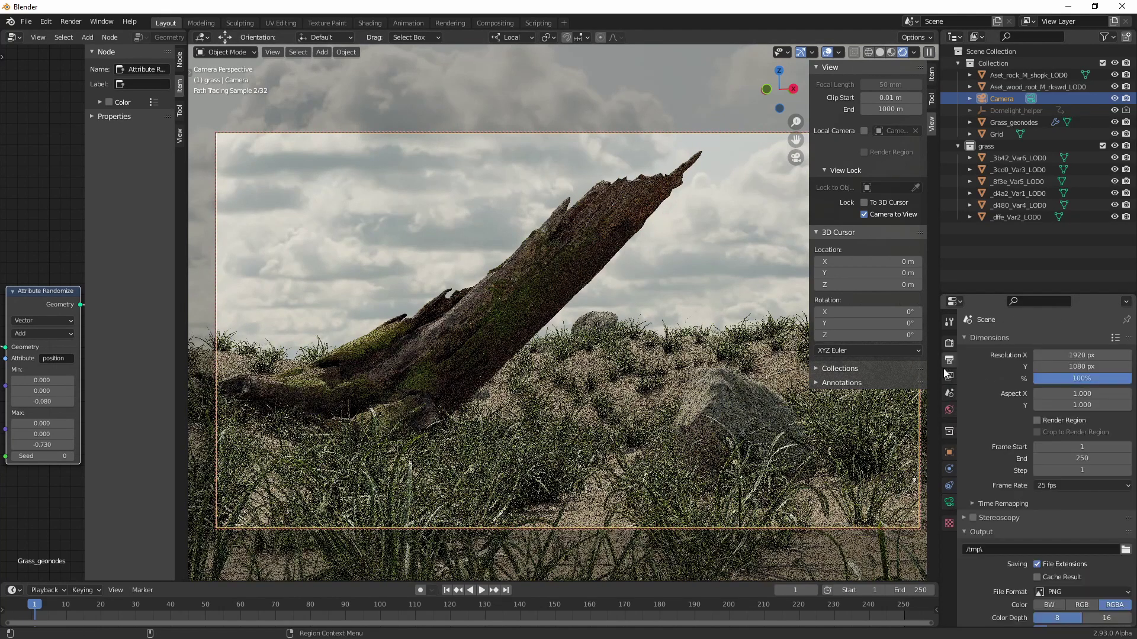
pyautogui.click(948, 374)
pyautogui.click(949, 502)
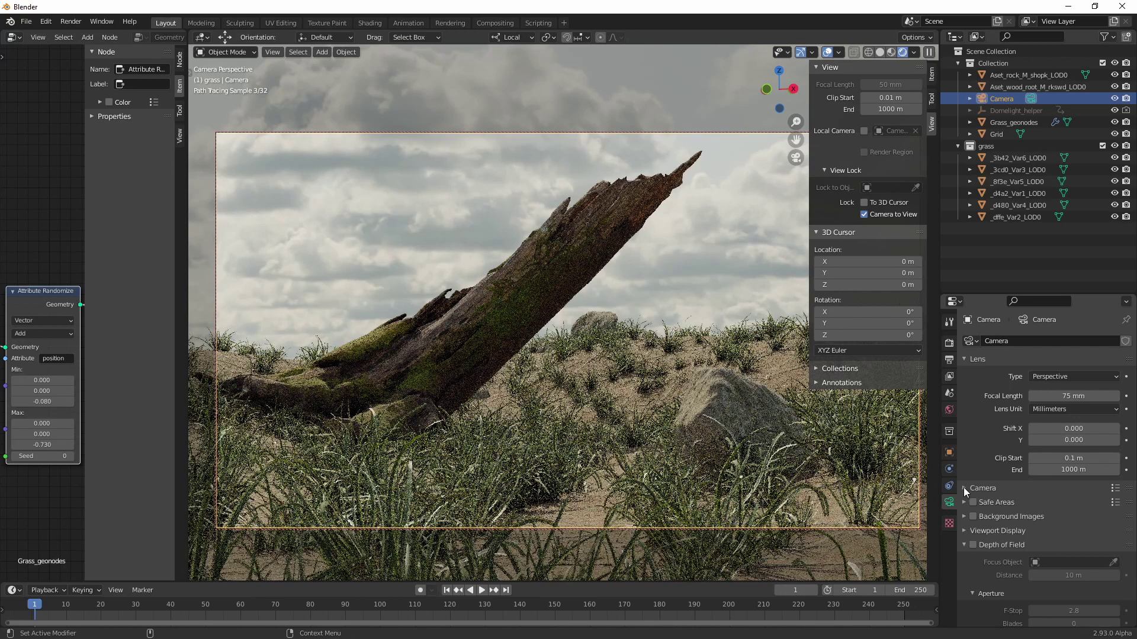
pyautogui.click(964, 488)
pyautogui.click(967, 489)
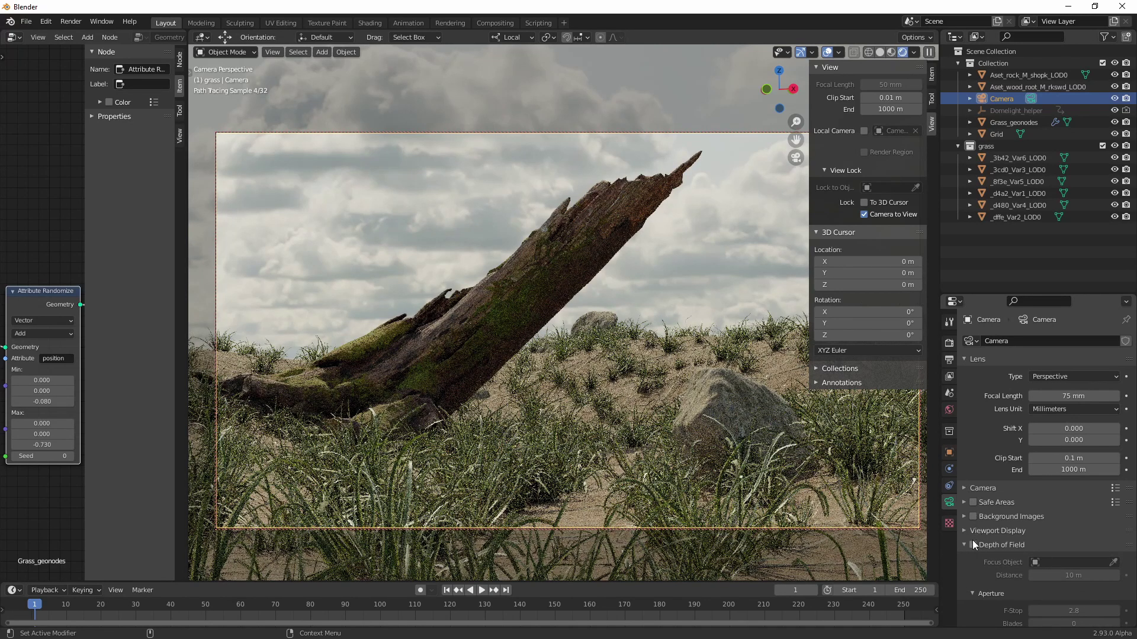
pyautogui.click(972, 546)
pyautogui.click(1113, 562)
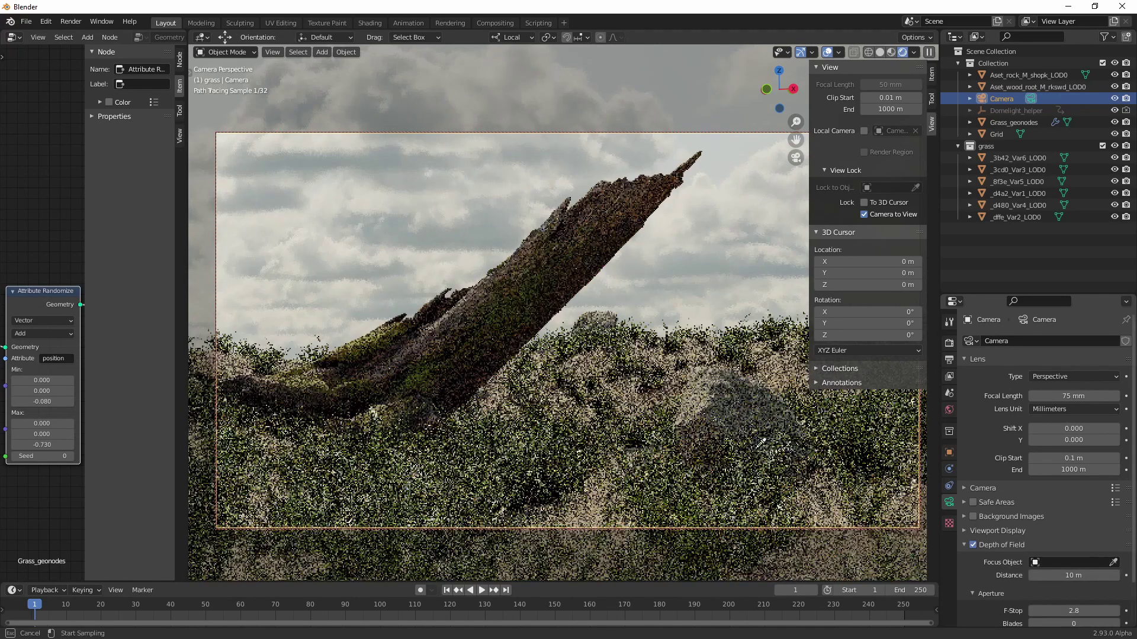
pyautogui.click(623, 214)
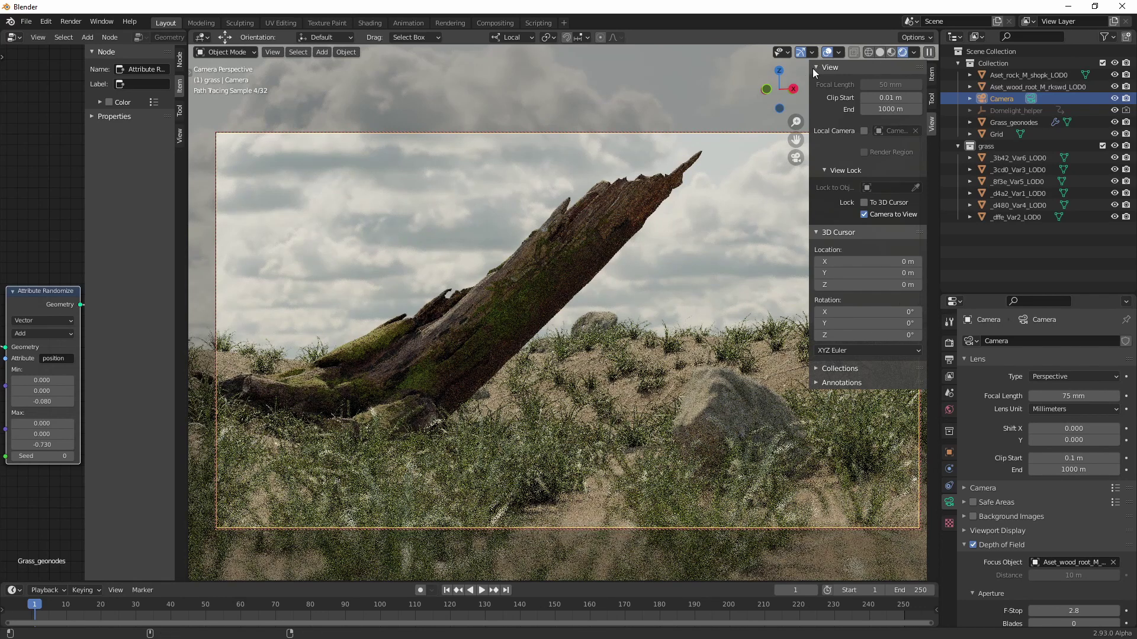
pyautogui.moveTo(809, 69); pyautogui.dragTo(1102, 94)
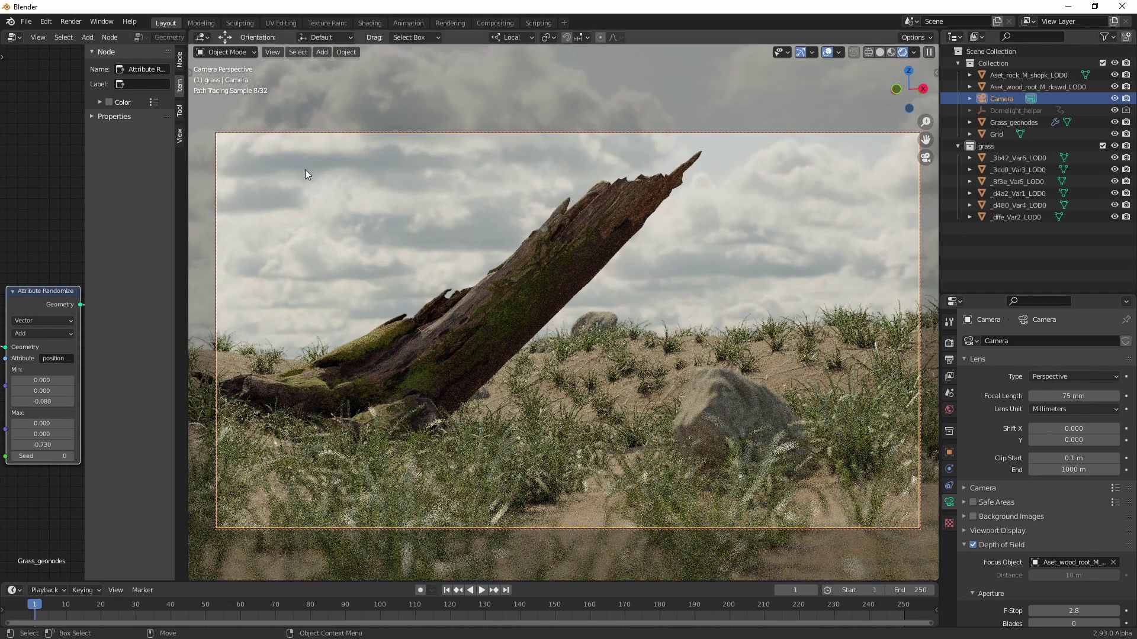
# Step: Switch to material preview shading and raise the maximum density of the Point Distribute node with seed 56 to 2.1
pyautogui.click(891, 52)
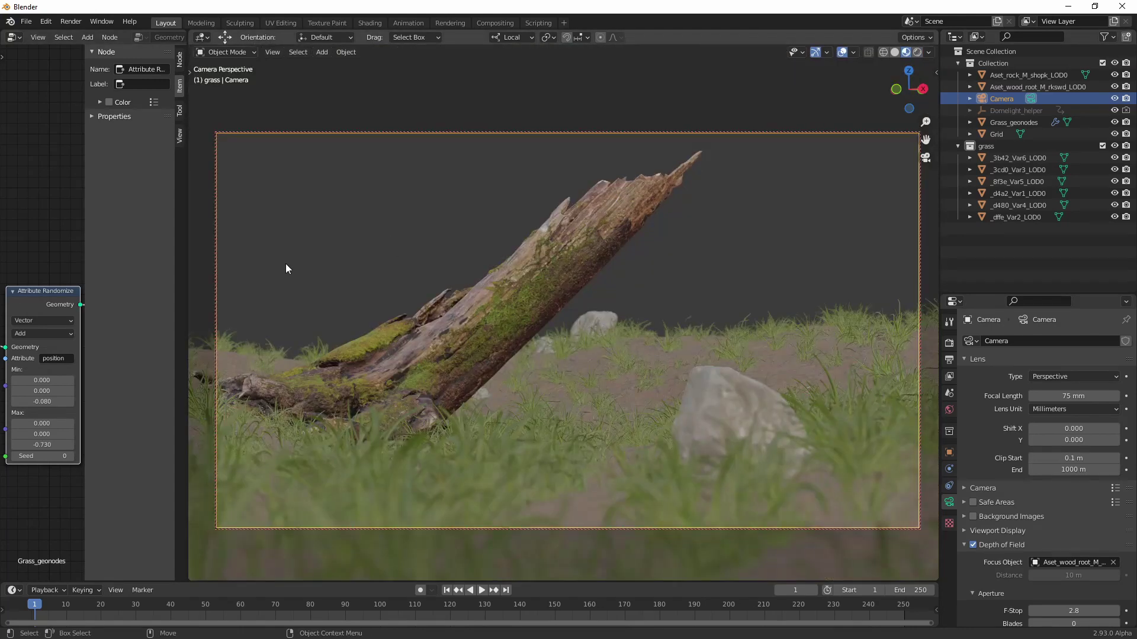
pyautogui.moveTo(187, 246); pyautogui.dragTo(390, 247)
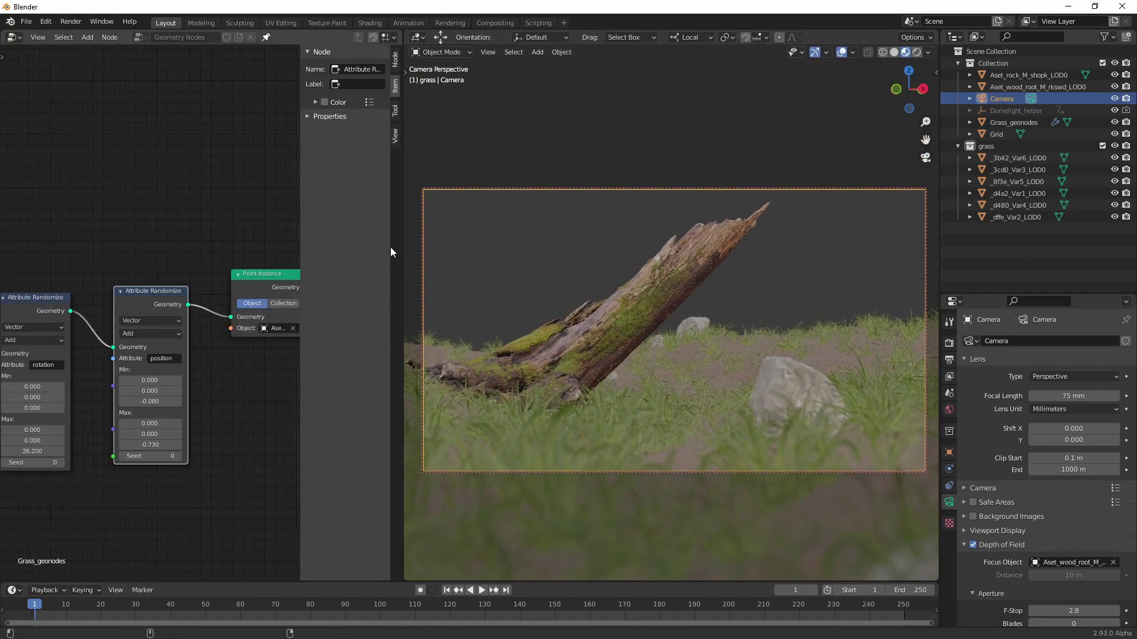
pyautogui.scroll(-1, 101, 302)
pyautogui.keyDown('alt'); pyautogui.moveTo(107, 311); pyautogui.dragTo(125, 375, button='right'); pyautogui.keyUp('alt')
pyautogui.keyDown('alt'); pyautogui.moveTo(67, 180); pyautogui.dragTo(219, 446, button='middle'); pyautogui.keyUp('alt')
pyautogui.keyDown('alt'); pyautogui.moveTo(203, 325); pyautogui.dragTo(220, 233, button='right'); pyautogui.keyUp('alt')
pyautogui.scroll(1, 149, 311)
pyautogui.moveTo(148, 308); pyautogui.dragTo(160, 308)
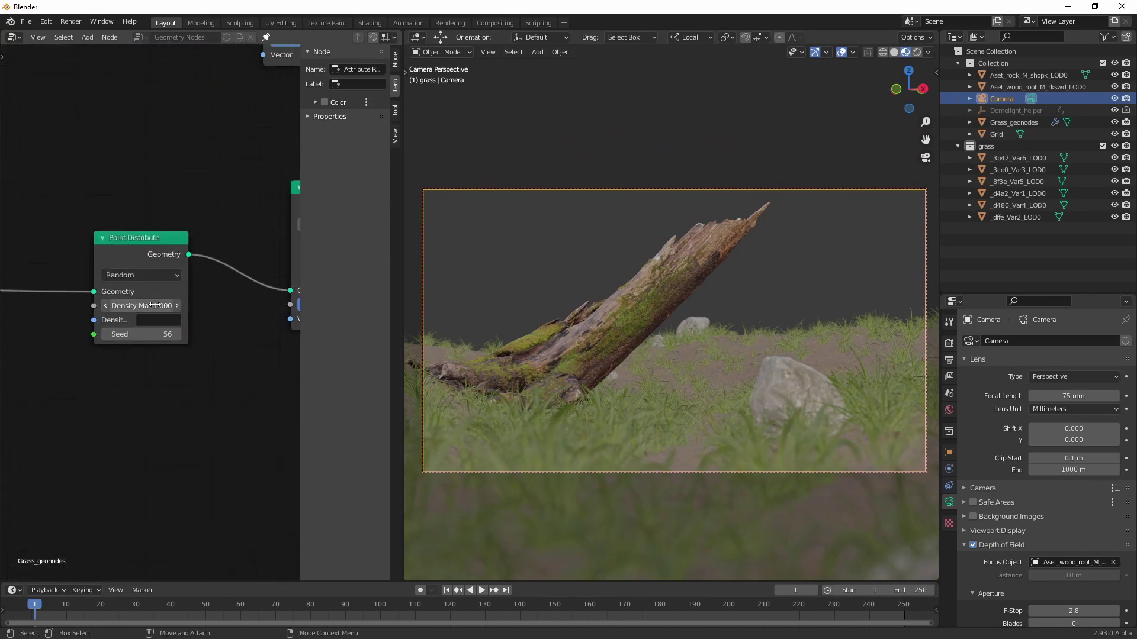
# Step: Raise the maximum density of two further grass Point Distribute nodes to 2.9 and 2.4
pyautogui.keyDown('alt'); pyautogui.moveTo(185, 255); pyautogui.dragTo(231, 516, button='middle'); pyautogui.keyUp('alt')
pyautogui.moveTo(212, 243); pyautogui.dragTo(227, 243)
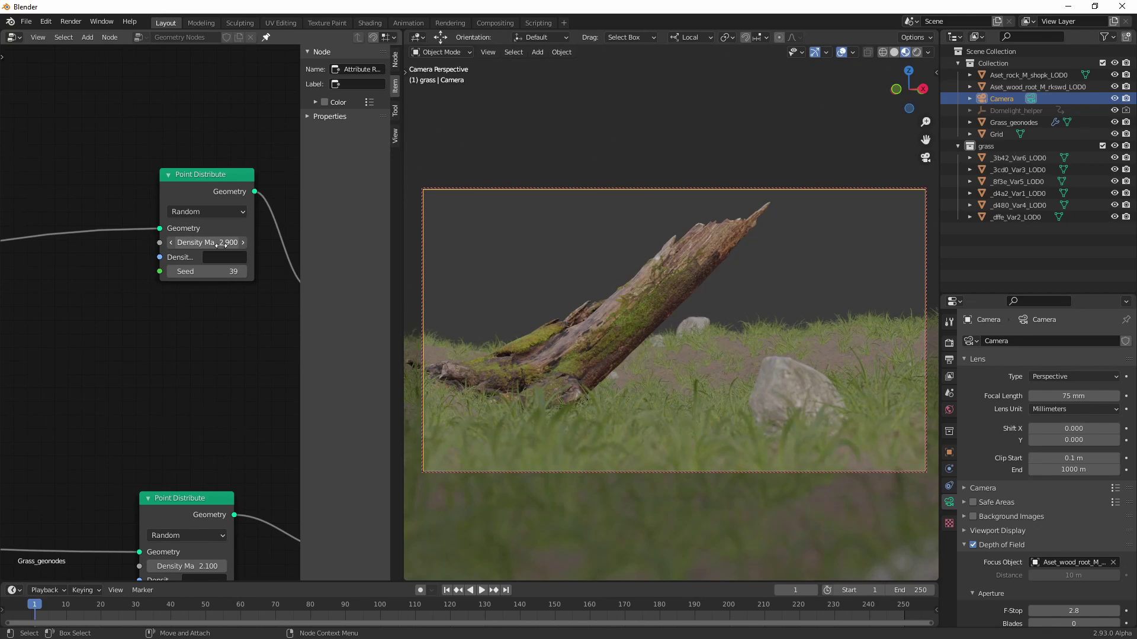
pyautogui.keyDown('alt'); pyautogui.moveTo(165, 152); pyautogui.dragTo(128, 499, button='middle'); pyautogui.keyUp('alt')
pyautogui.moveTo(169, 290)
pyautogui.mouseDown()
pyautogui.moveTo(192, 290)
pyautogui.moveTo(181, 292)
pyautogui.mouseUp()
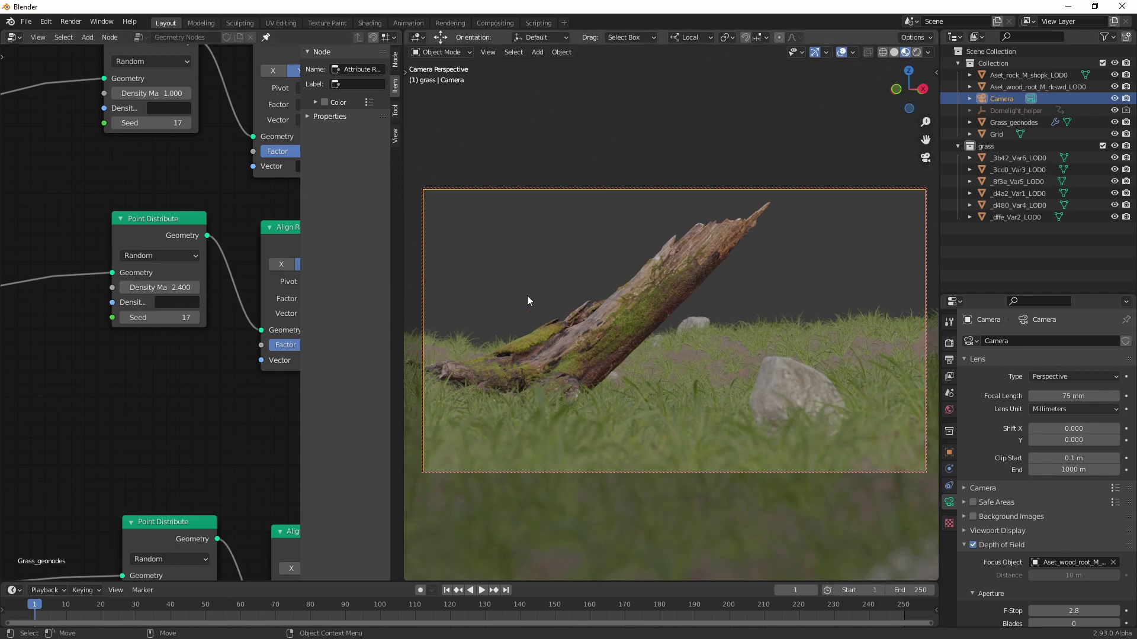
# Step: Turn the node editor area into a second 3D viewport showing the whole terrain, and show the camera view with rendered shading
pyautogui.moveTo(403, 284); pyautogui.dragTo(236, 264)
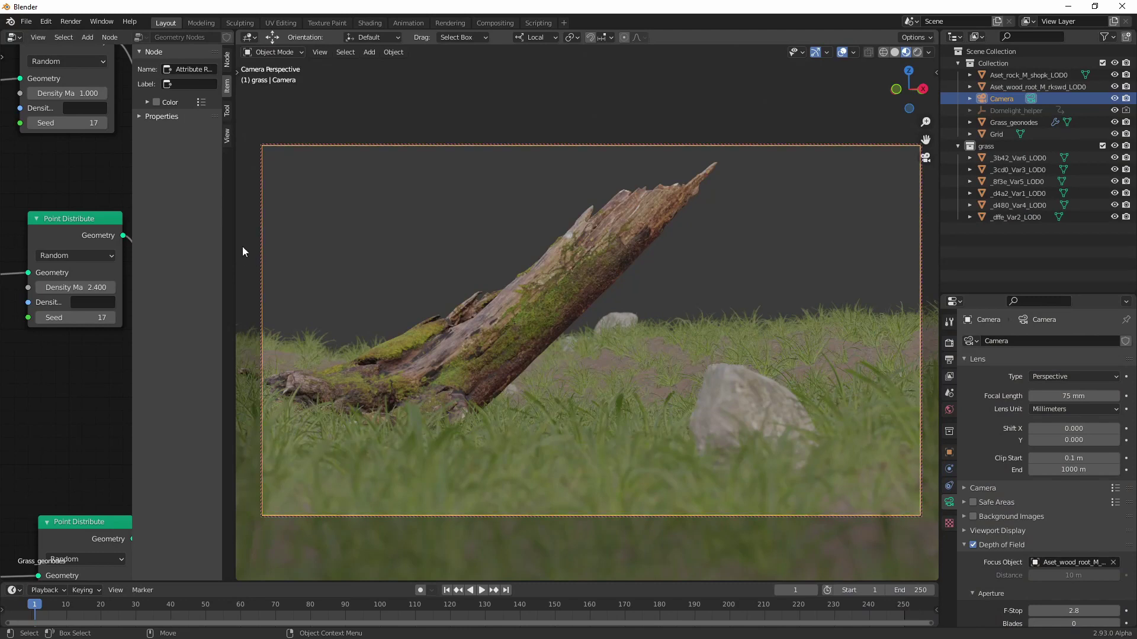
pyautogui.moveTo(236, 241); pyautogui.dragTo(386, 254)
pyautogui.press('Home')
pyautogui.click(14, 37)
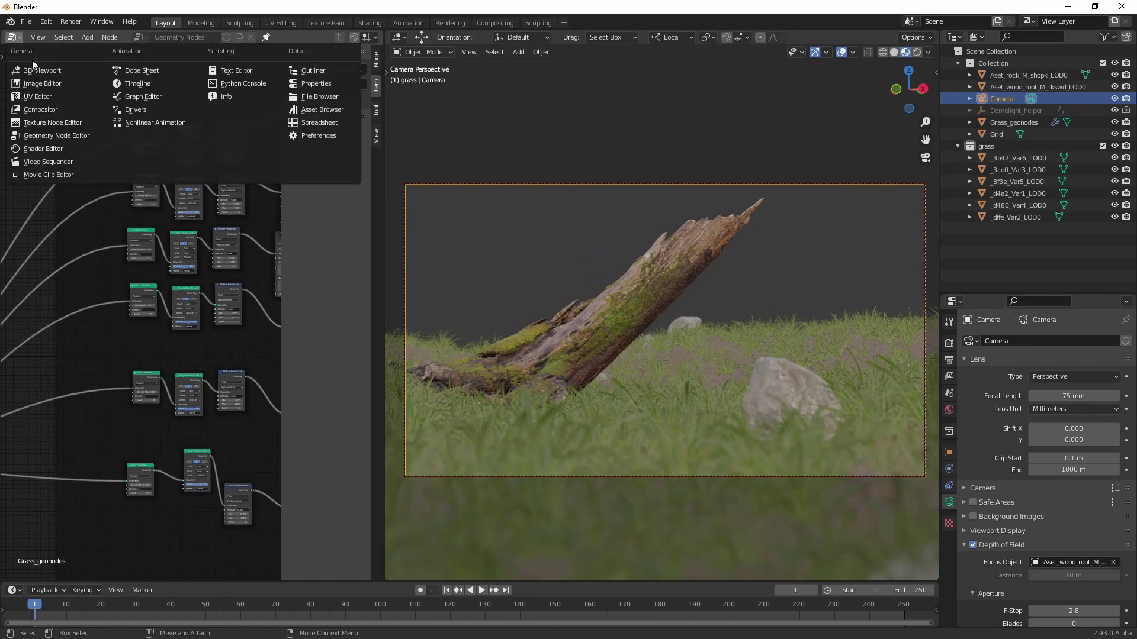
pyautogui.click(41, 71)
pyautogui.moveTo(206, 320); pyautogui.dragTo(225, 315, button='middle')
pyautogui.scroll(-3, 219, 314)
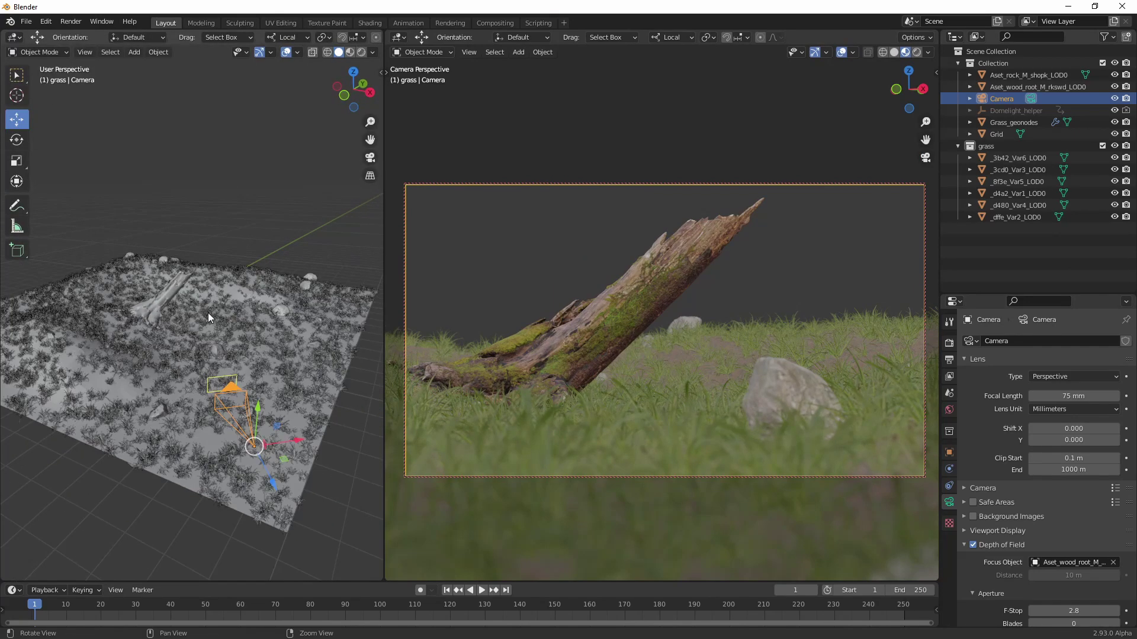
pyautogui.click(916, 53)
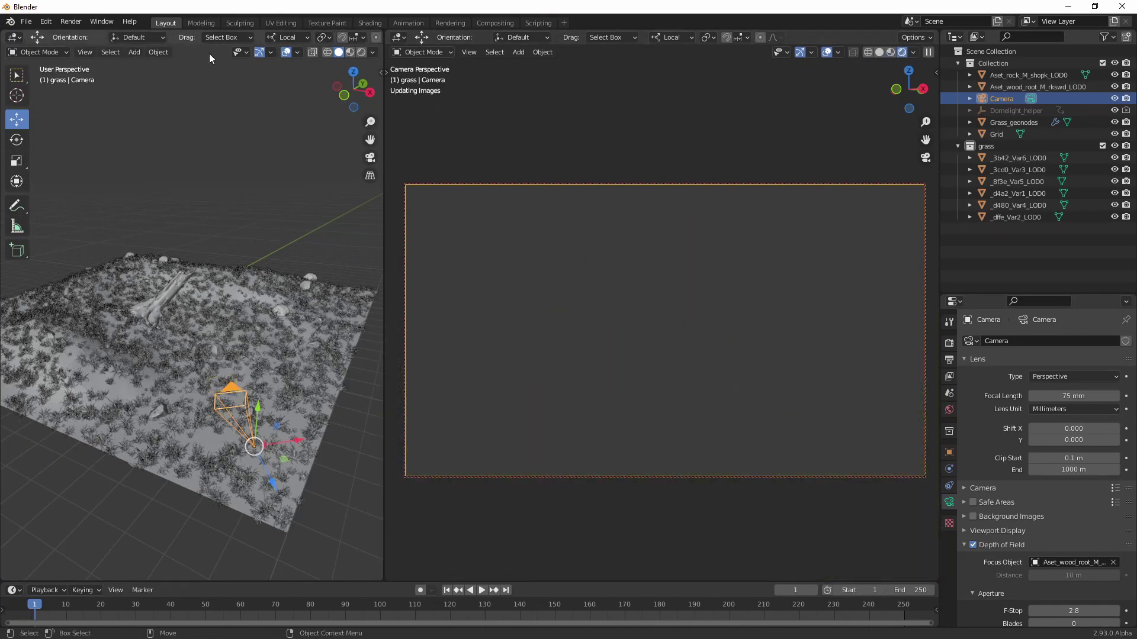
# Step: Add a mesh plane and scale it to about 5.35 in X and Y
pyautogui.click(134, 52)
pyautogui.moveTo(168, 66)
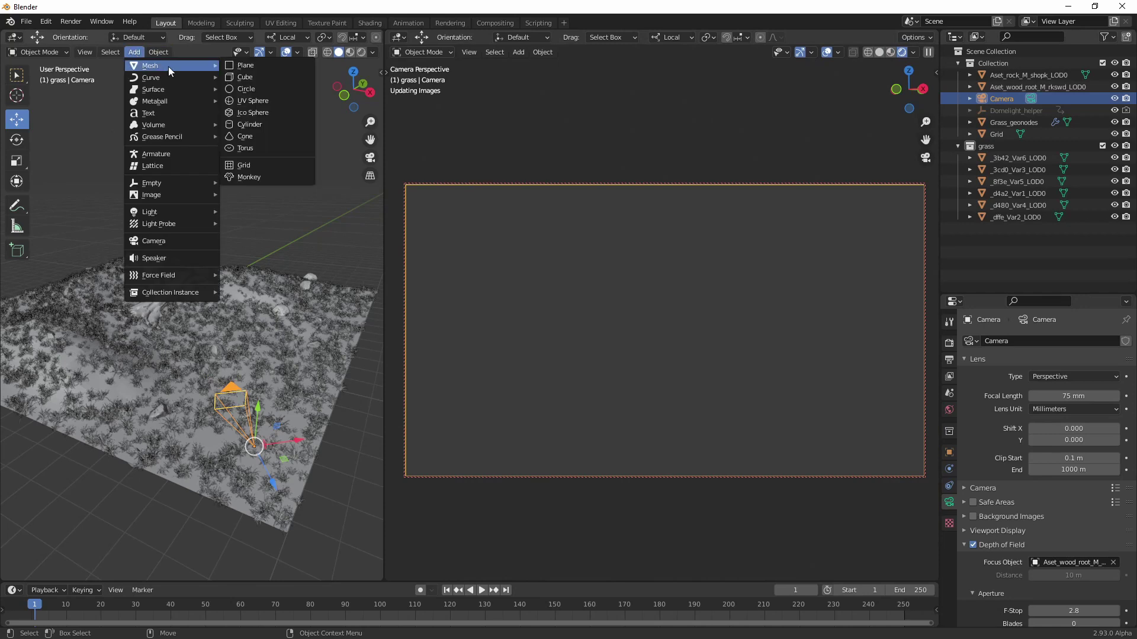
pyautogui.click(261, 66)
pyautogui.hotkey('shift', 'space')
pyautogui.press('s')
pyautogui.scroll(-3, 199, 368)
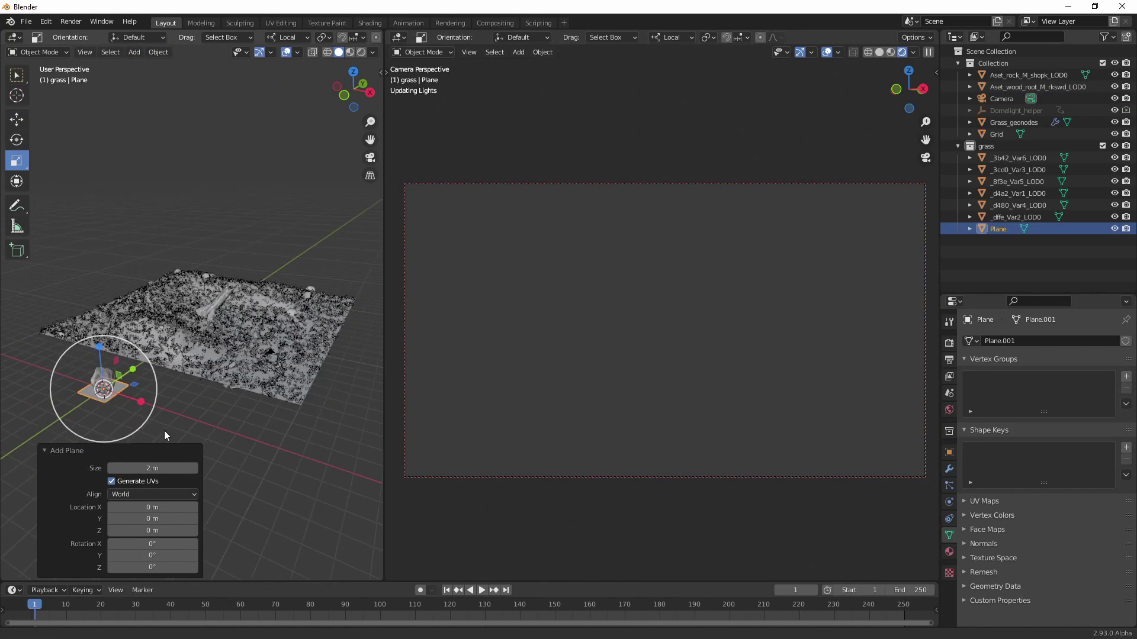
pyautogui.moveTo(137, 384); pyautogui.dragTo(249, 358)
# Step: Rotate the plane upright and move it to the edge of the terrain as a light blocker
pyautogui.hotkey('shift', 'space')
pyautogui.press('r')
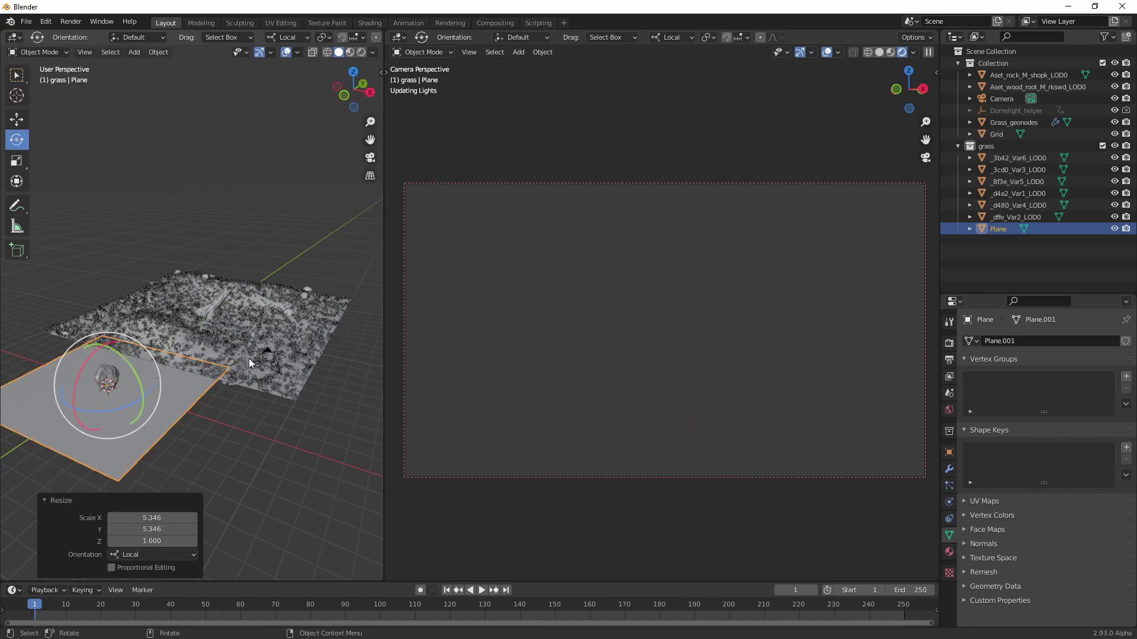
pyautogui.moveTo(135, 377); pyautogui.dragTo(283, 441)
pyautogui.press('w')
pyautogui.moveTo(296, 376); pyautogui.dragTo(156, 278)
pyautogui.click(171, 287)
# Step: Narrow the upright plane along Y and place a duplicate of it further along the Y axis
pyautogui.press('Tab')
pyautogui.press('Tab')
pyautogui.press('s')
pyautogui.press('y')
pyautogui.hotkey('shift', 'd')
pyautogui.press('y')
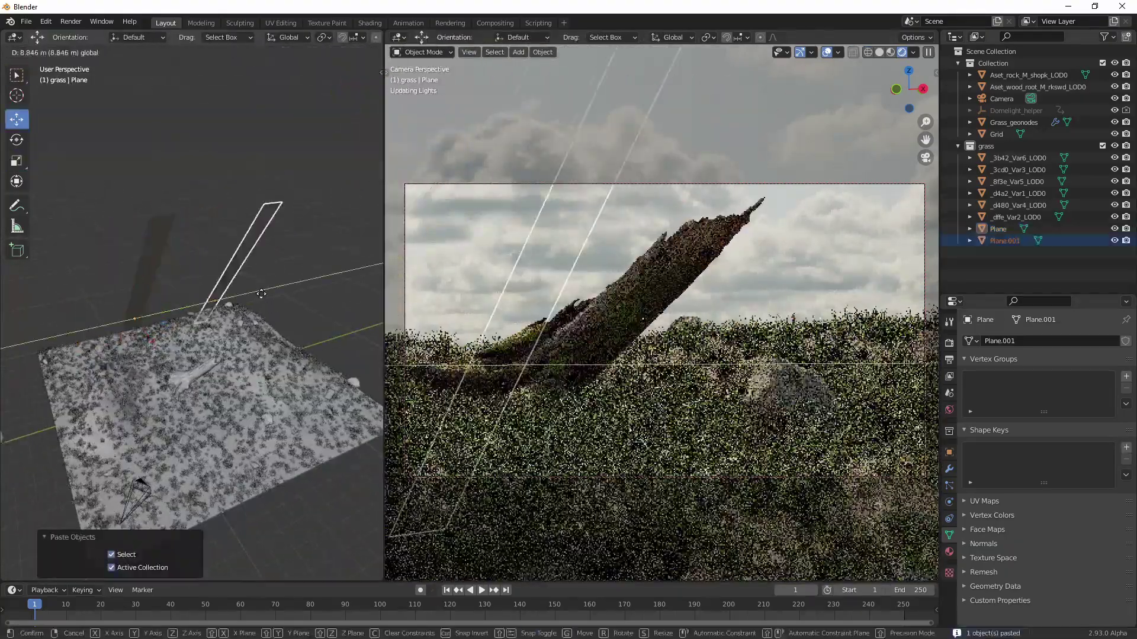
pyautogui.press('s')
pyautogui.press('y')
pyautogui.click(253, 296)
pyautogui.hotkey('shift', 'd')
pyautogui.press('y')
pyautogui.click(236, 320)
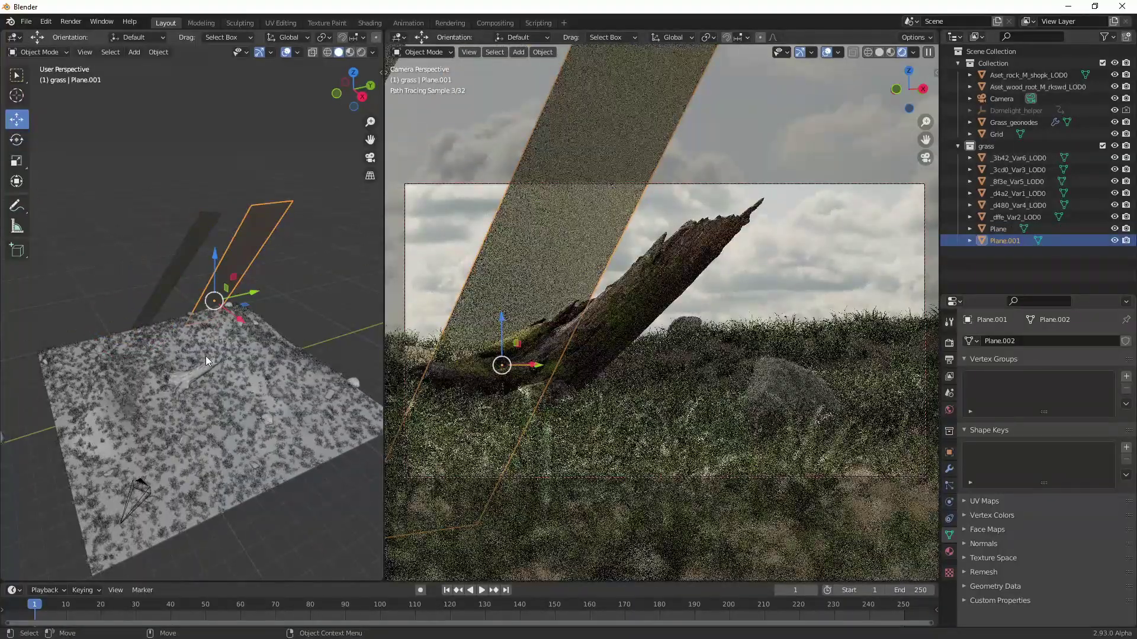
# Step: Add an area light, rotate and enlarge it, and move it behind the wood root facing the scene
pyautogui.keyDown('alt'); pyautogui.moveTo(202, 366); pyautogui.dragTo(196, 296); pyautogui.keyUp('alt')
pyautogui.click(134, 52)
pyautogui.moveTo(178, 215)
pyautogui.click(244, 251)
pyautogui.press('r')
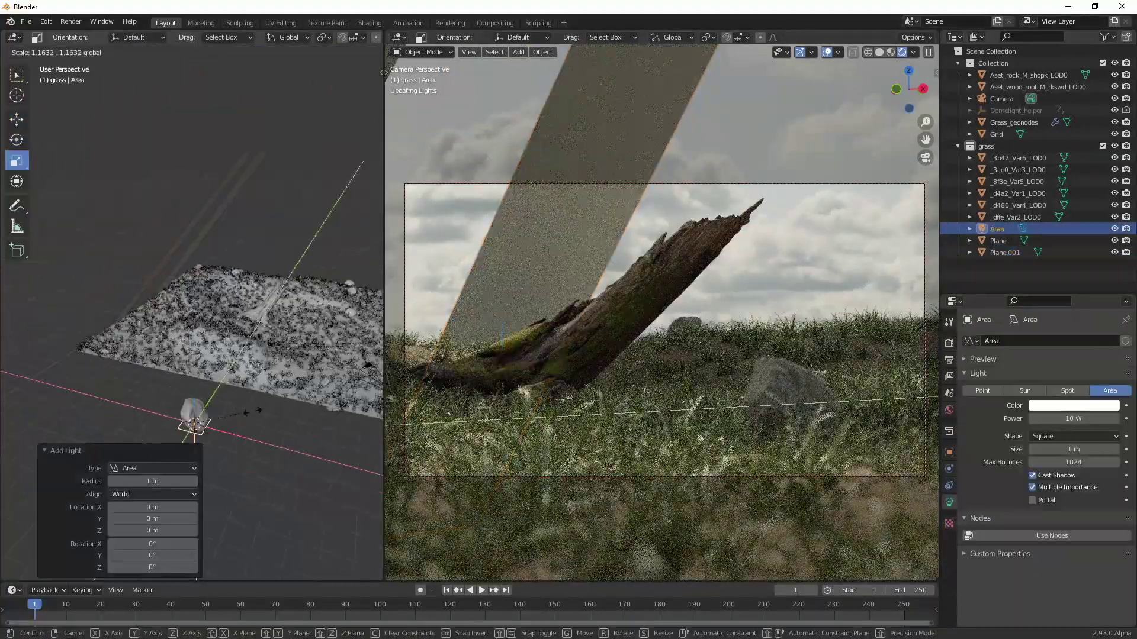
pyautogui.press('e')
pyautogui.press('w')
pyautogui.moveTo(202, 304); pyautogui.dragTo(248, 284, button='middle')
pyautogui.keyDown('alt'); pyautogui.moveTo(237, 320); pyautogui.dragTo(195, 267); pyautogui.keyUp('alt')
pyautogui.moveTo(89, 340); pyautogui.dragTo(159, 263)
# Step: Set the area light's power to 500 W, adjust its position and give it a pale yellow color
pyautogui.doubleClick(1065, 418)
pyautogui.write('500')
pyautogui.press('Return')
pyautogui.press('e')
pyautogui.press('w')
pyautogui.moveTo(186, 227); pyautogui.dragTo(237, 231)
pyautogui.click(1064, 406)
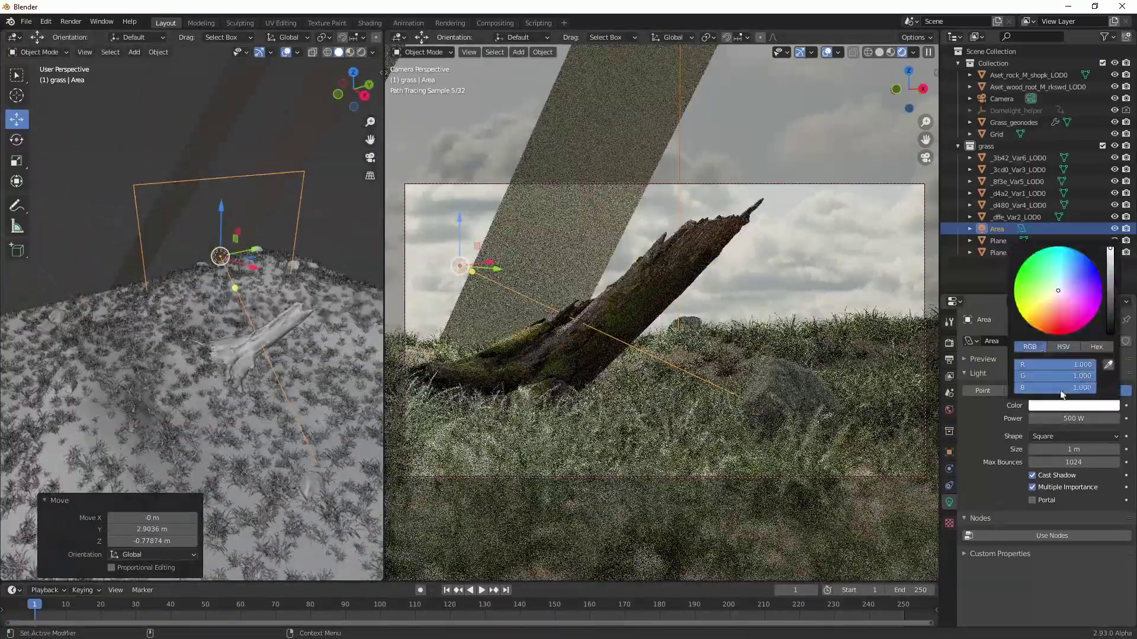
pyautogui.moveTo(1061, 388); pyautogui.dragTo(1004, 404)
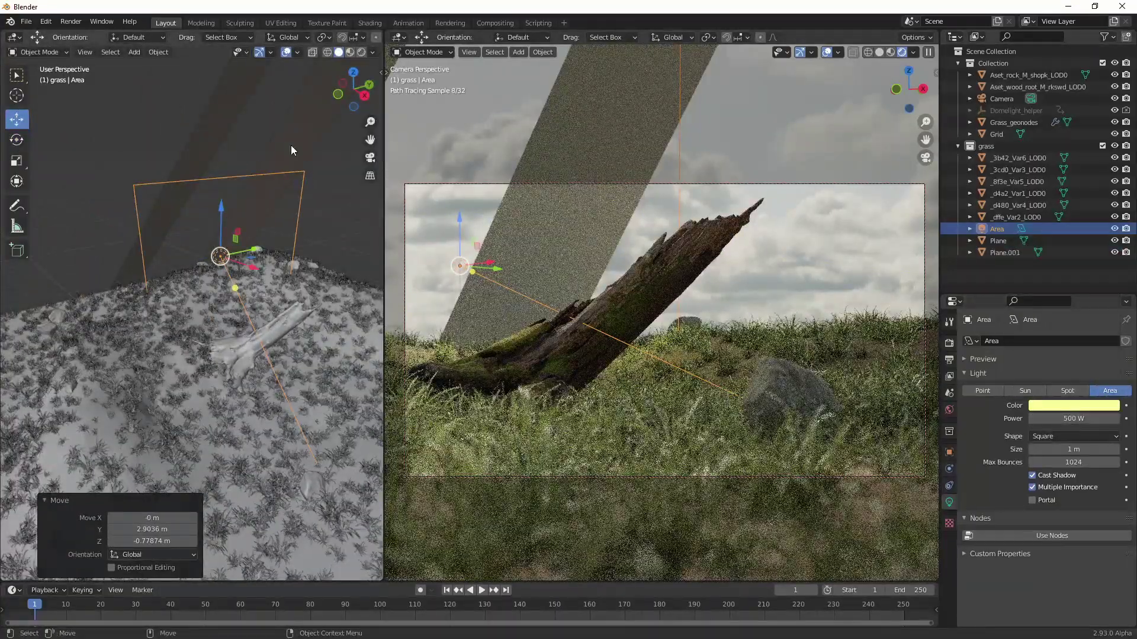
# Step: Move the duplicated plane about -7.29 m along Y, out of the camera frame, and open the World settings
pyautogui.click(228, 127)
pyautogui.moveTo(188, 257); pyautogui.dragTo(211, 285)
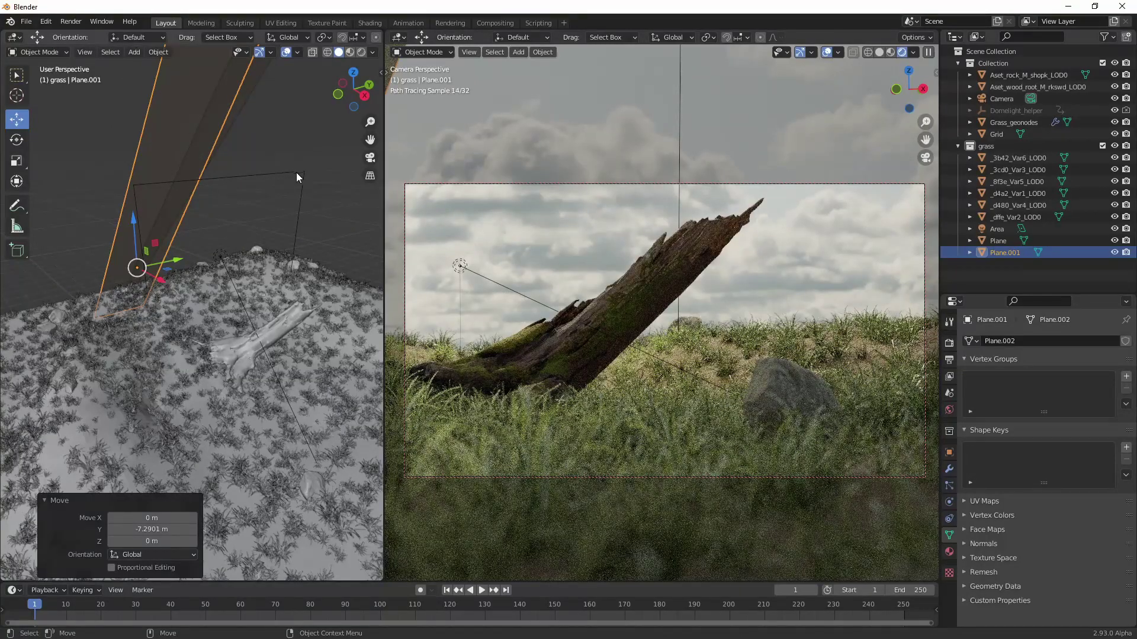
pyautogui.click(950, 410)
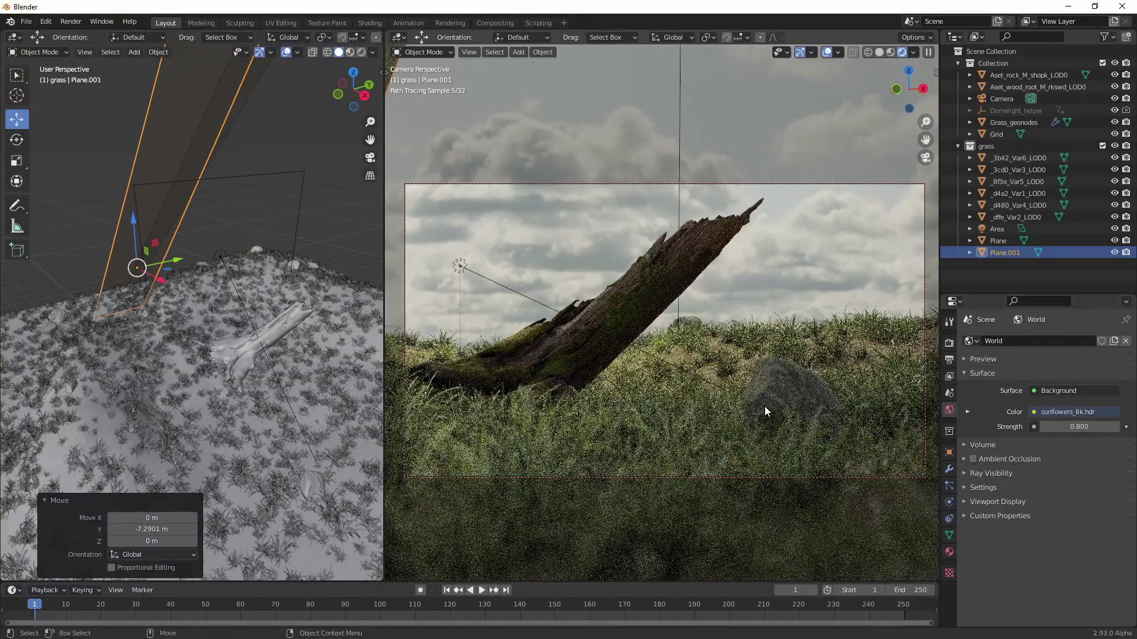
# Step: Duplicate the yellow area light, move the copy aside and scale it by about -0.397 along Y
pyautogui.click(220, 256)
pyautogui.hotkey('ctrl', 'c')
pyautogui.hotkey('ctrl', 'v')
pyautogui.moveTo(251, 259); pyautogui.dragTo(264, 280)
pyautogui.press('s')
pyautogui.press('y')
pyautogui.click(217, 248)
pyautogui.moveTo(216, 248); pyautogui.dragTo(242, 310, button='middle')
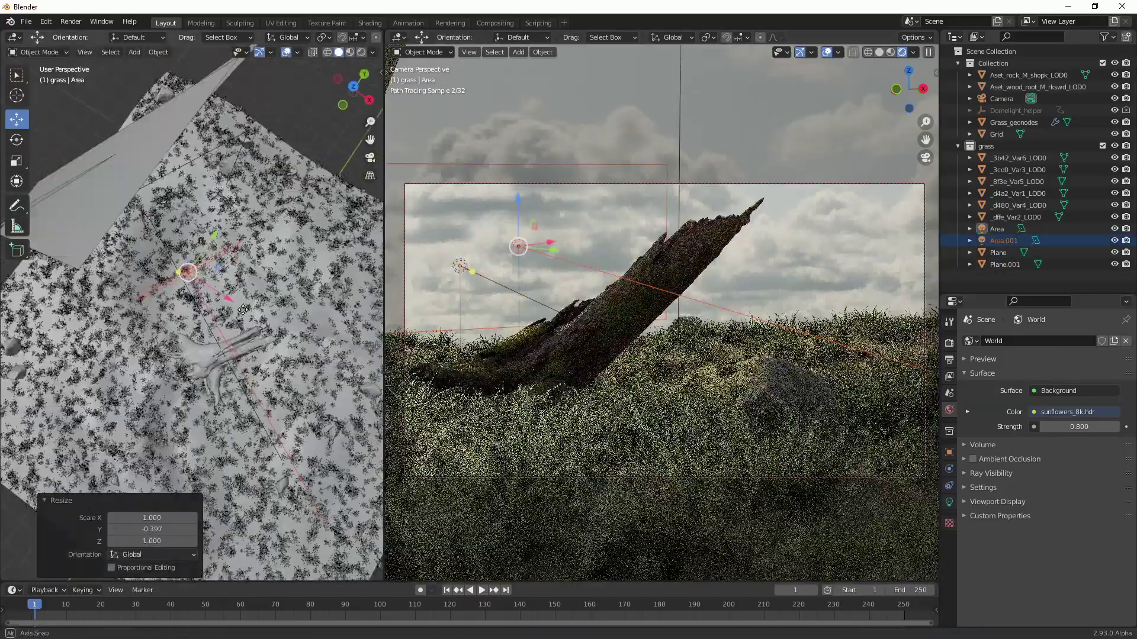
# Step: Rotate the copied area light to face downward and position it above the wood root
pyautogui.press('e')
pyautogui.press('r')
pyautogui.keyDown('alt'); pyautogui.moveTo(242, 310); pyautogui.dragTo(268, 249); pyautogui.keyUp('alt')
pyautogui.press('e')
pyautogui.press('w')
pyautogui.keyDown('alt'); pyautogui.moveTo(261, 248); pyautogui.dragTo(265, 289); pyautogui.keyUp('alt')
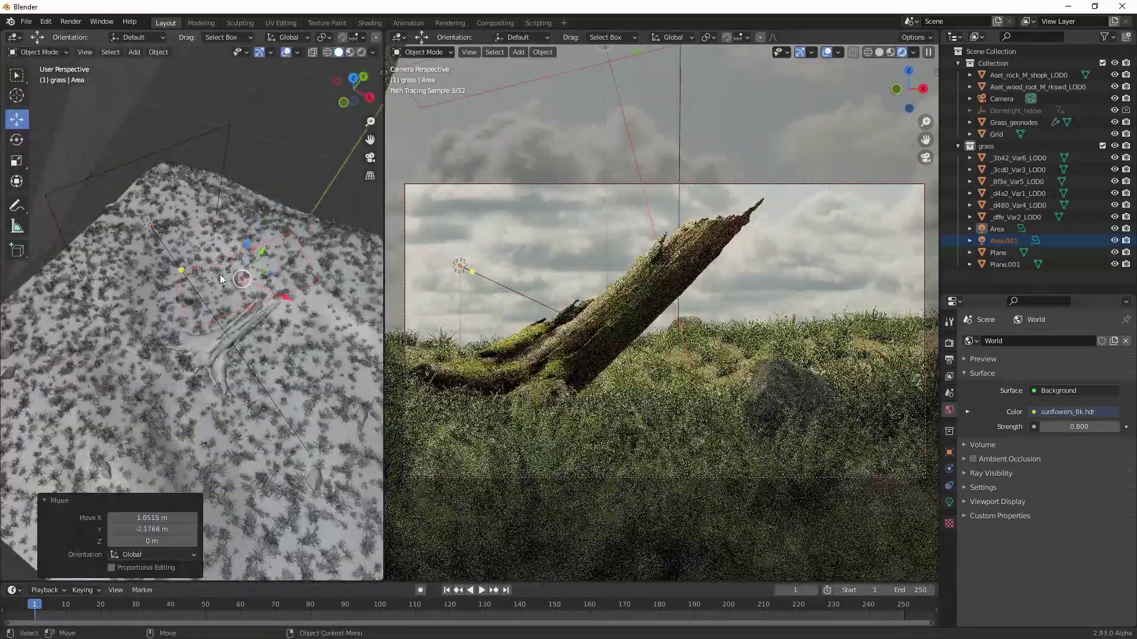
pyautogui.moveTo(219, 275); pyautogui.dragTo(204, 219, button='middle')
# Step: Set the power of the active area light to 50 W
pyautogui.click(949, 502)
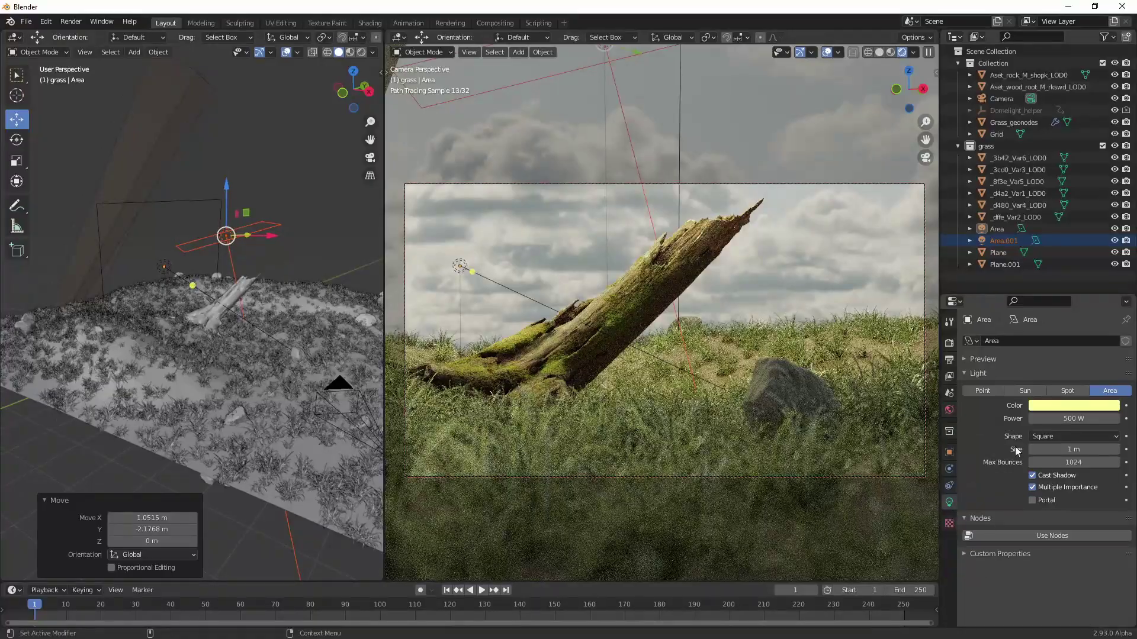
pyautogui.write('50')
pyautogui.press('Return')
# Step: Duplicate the area light above the wood root, then rotate the copy and move it toward the camera side
pyautogui.click(236, 205)
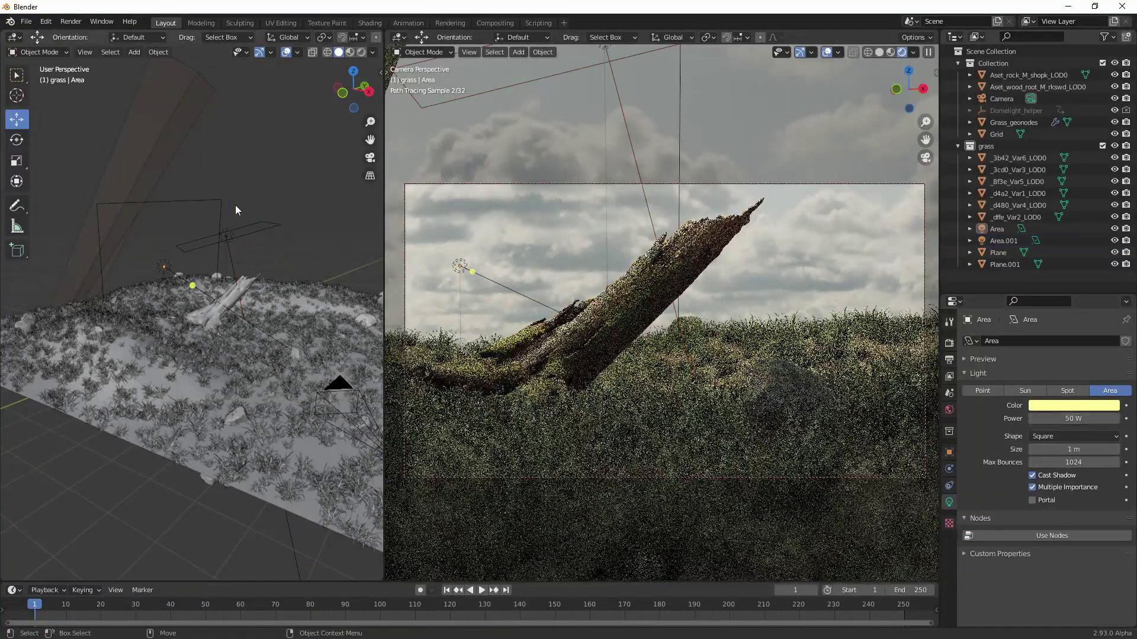
pyautogui.click(228, 236)
pyautogui.hotkey('ctrl', 'c')
pyautogui.hotkey('ctrl', 'v')
pyautogui.click(17, 139)
pyautogui.moveTo(177, 240); pyautogui.dragTo(195, 255)
pyautogui.click(16, 120)
pyautogui.moveTo(177, 204); pyautogui.dragTo(177, 222)
pyautogui.moveTo(237, 379); pyautogui.dragTo(237, 450, button='middle')
pyautogui.moveTo(219, 361); pyautogui.dragTo(212, 379)
pyautogui.moveTo(249, 385); pyautogui.dragTo(254, 349, button='middle')
# Step: Try a bluish color on the active area light and undo the change
pyautogui.click(1074, 406)
pyautogui.click(1085, 282)
pyautogui.hotkey('ctrl', 'z')
pyautogui.hotkey('ctrl', 'z')
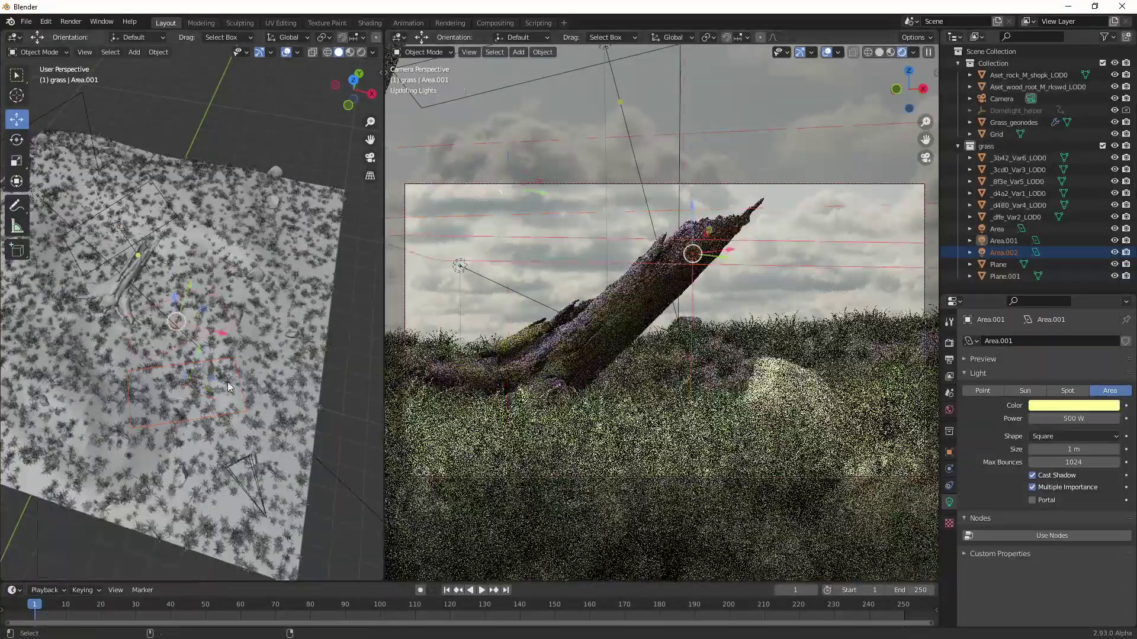
# Step: Move the third area light about 1.83 m in X and -2.78 m in Y and color it light violet
pyautogui.click(179, 287)
pyautogui.moveTo(183, 261); pyautogui.dragTo(226, 354)
pyautogui.click(1073, 406)
pyautogui.moveTo(1042, 387); pyautogui.dragTo(1039, 365)
pyautogui.moveTo(1086, 376); pyautogui.dragTo(1032, 376)
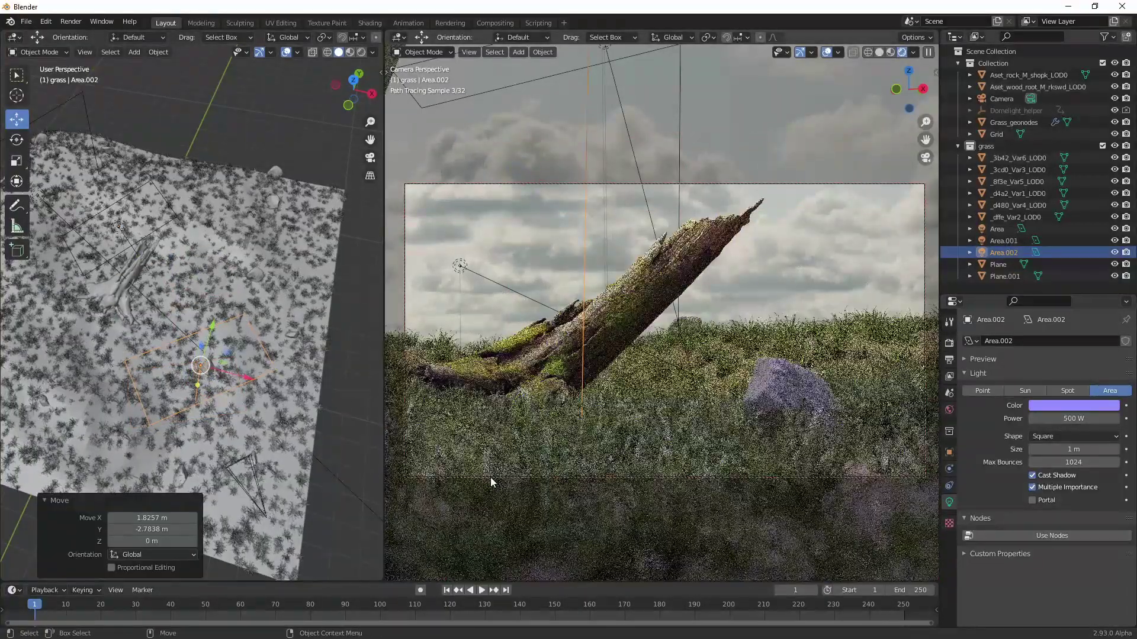
# Step: Delete the violet area light and keep the light above the wood root, with its power at 150 W
pyautogui.press('Delete')
pyautogui.click(173, 222)
pyautogui.press('Delete')
pyautogui.hotkey('ctrl', 'z')
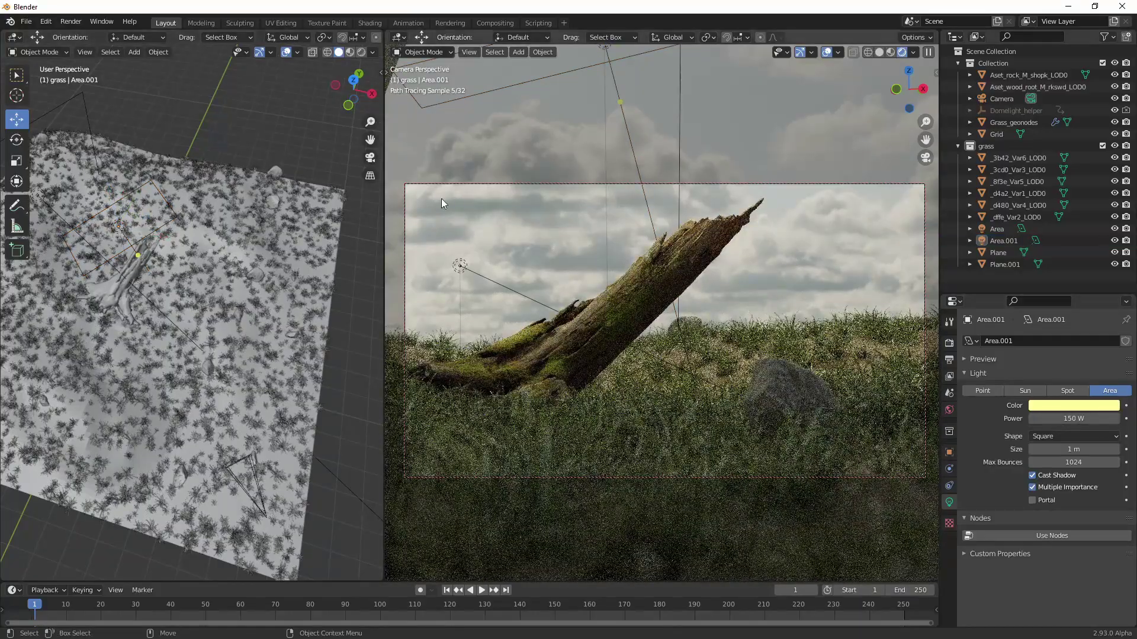
# Step: Enlarge the camera viewport and render the current frame as an image
pyautogui.moveTo(384, 266); pyautogui.dragTo(132, 267)
pyautogui.press('F12')
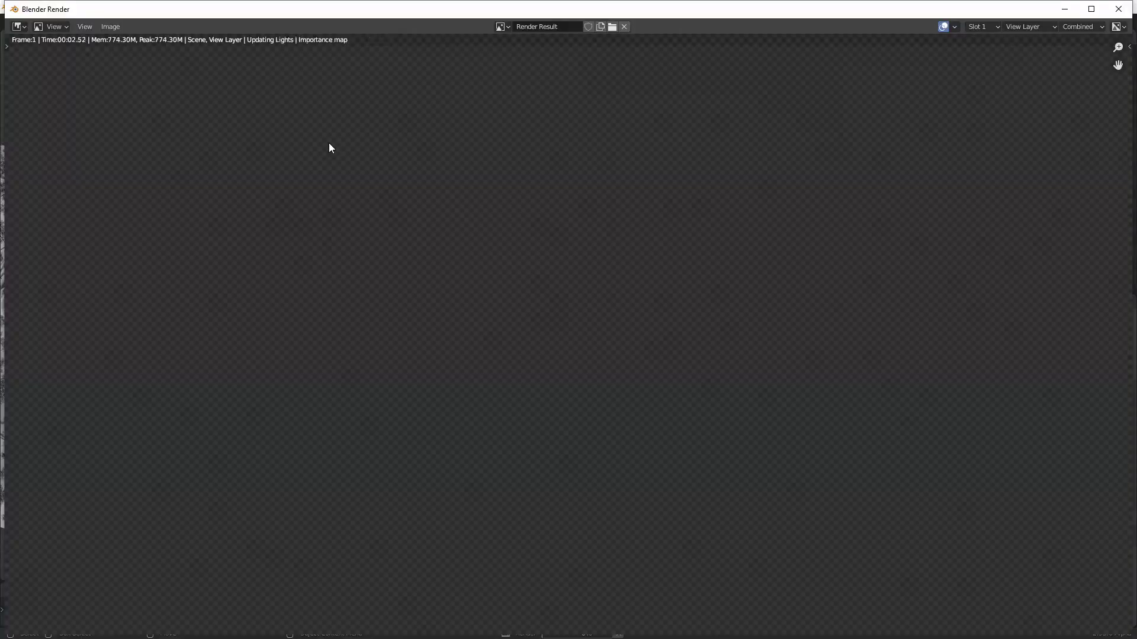